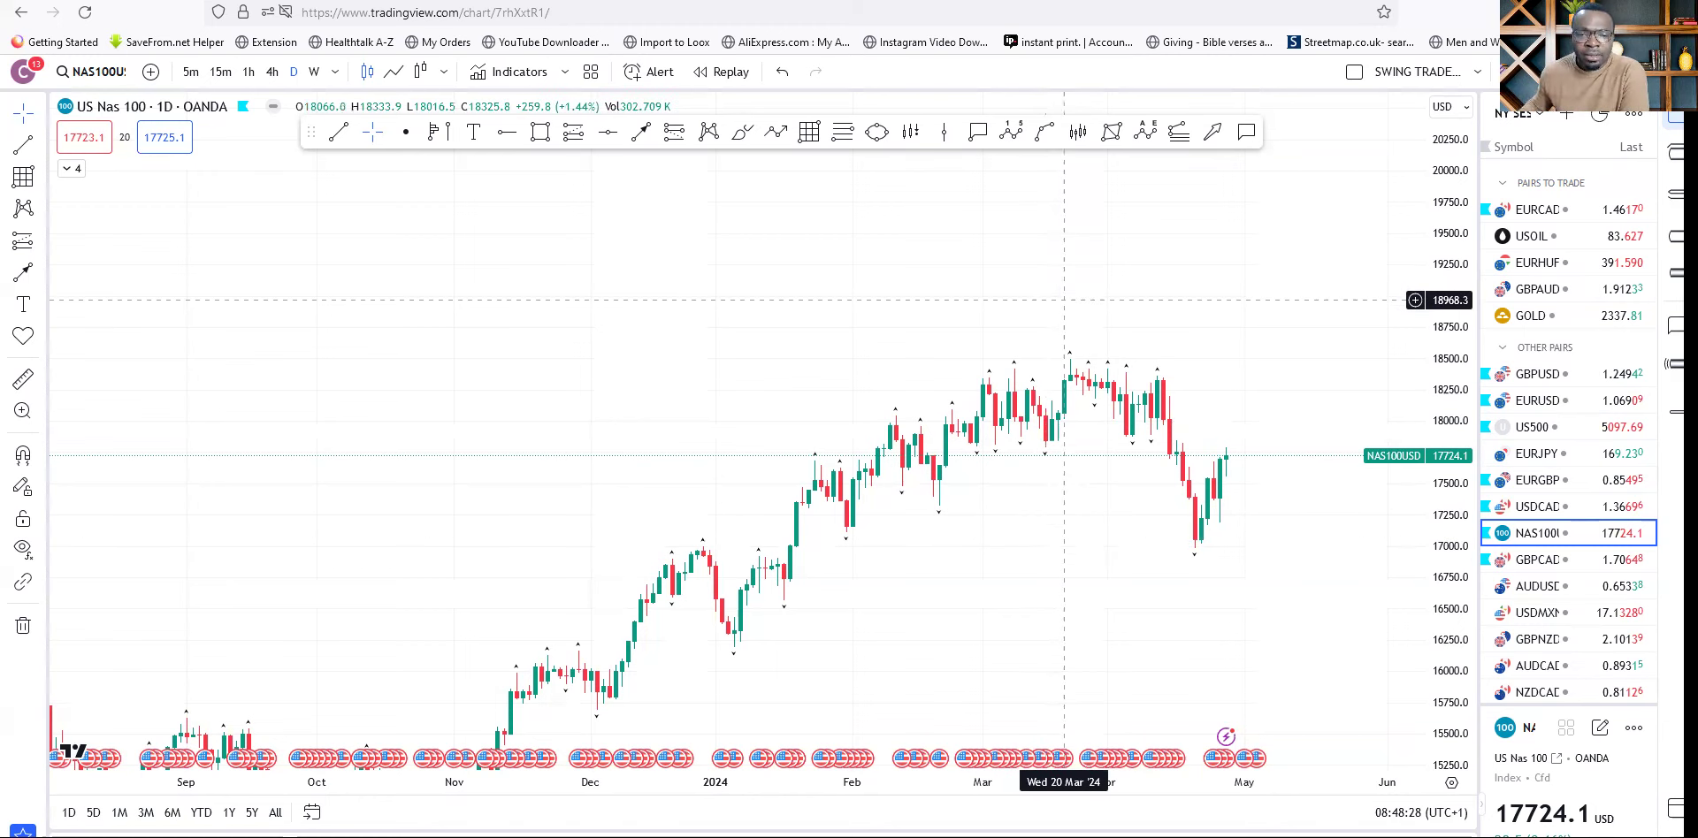
Switch the chart to the GBPUSD daily chart, leaving empty space after the latest candles.
left_click(1539, 398)
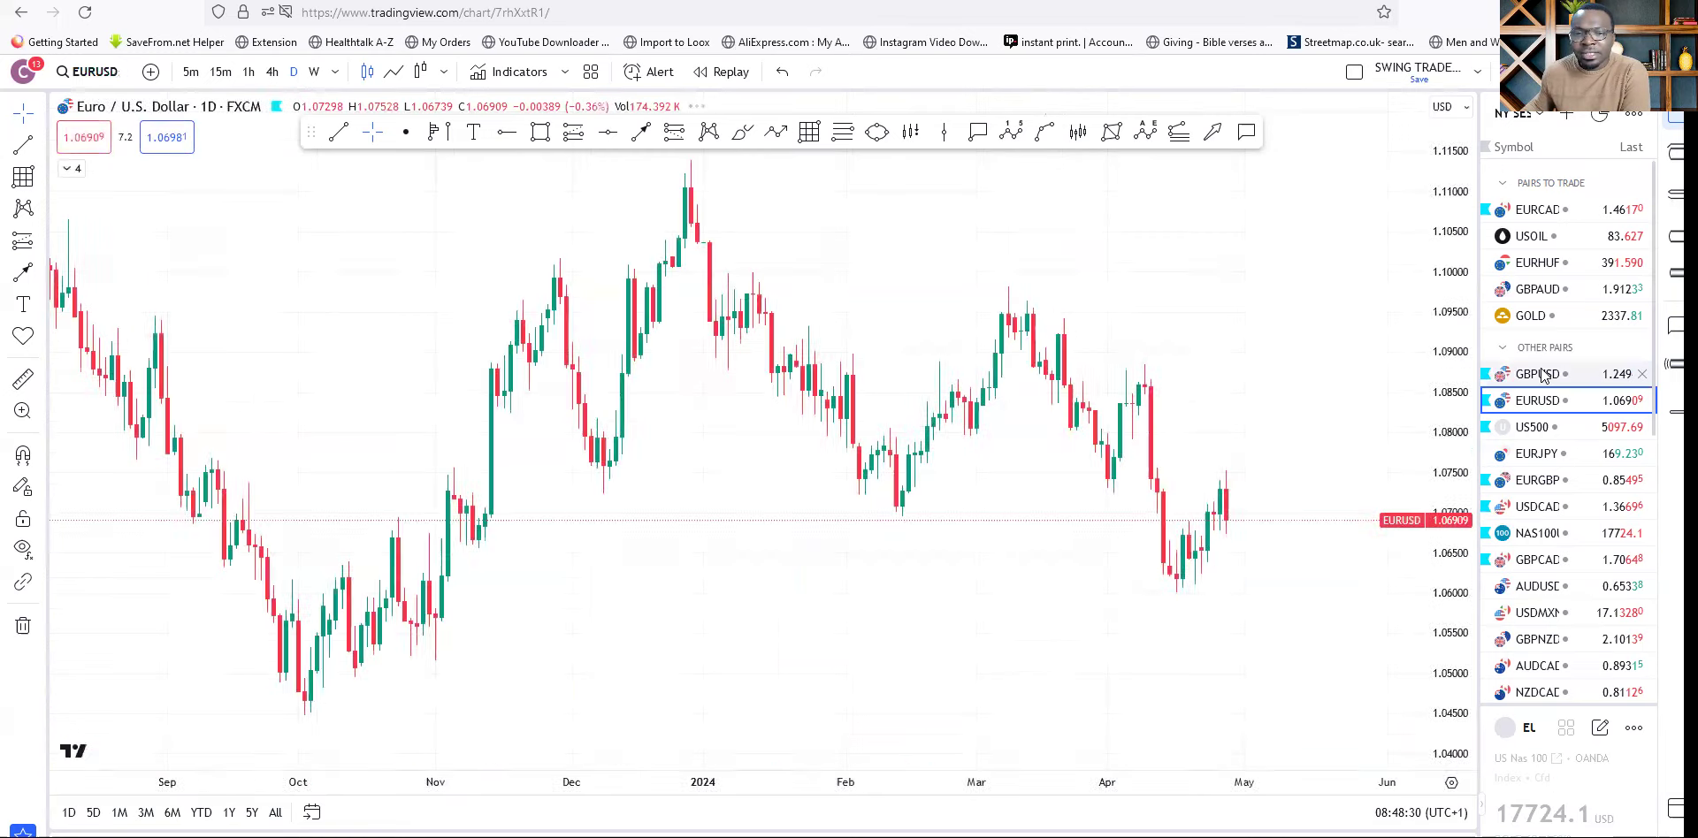
left_click(1538, 374)
scroll(947, 566, "up", 5)
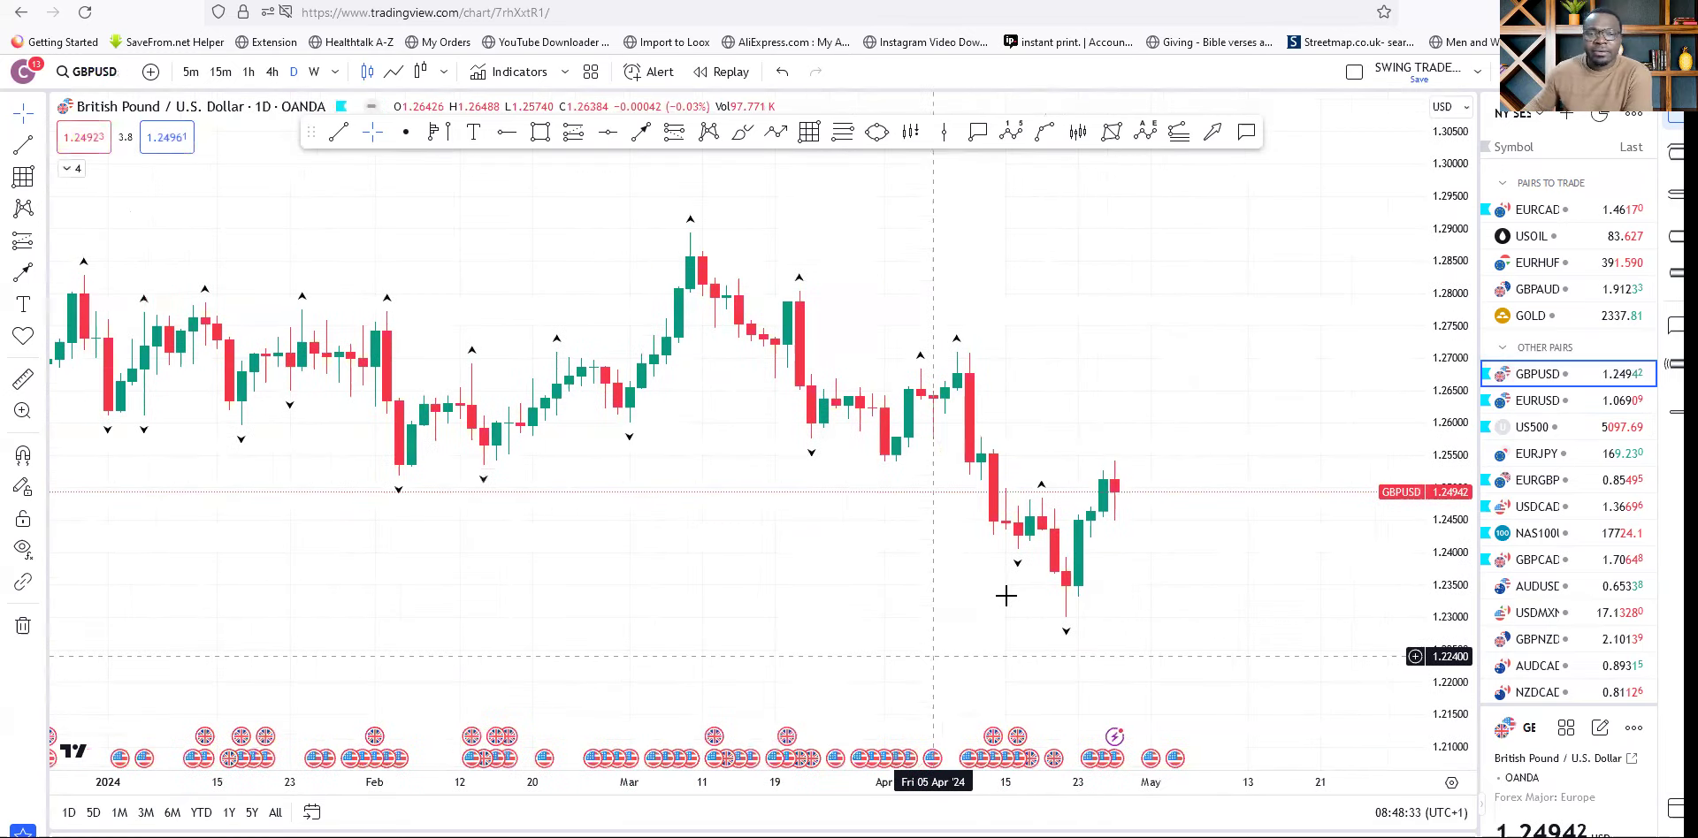
scroll(1006, 595, "down", 2)
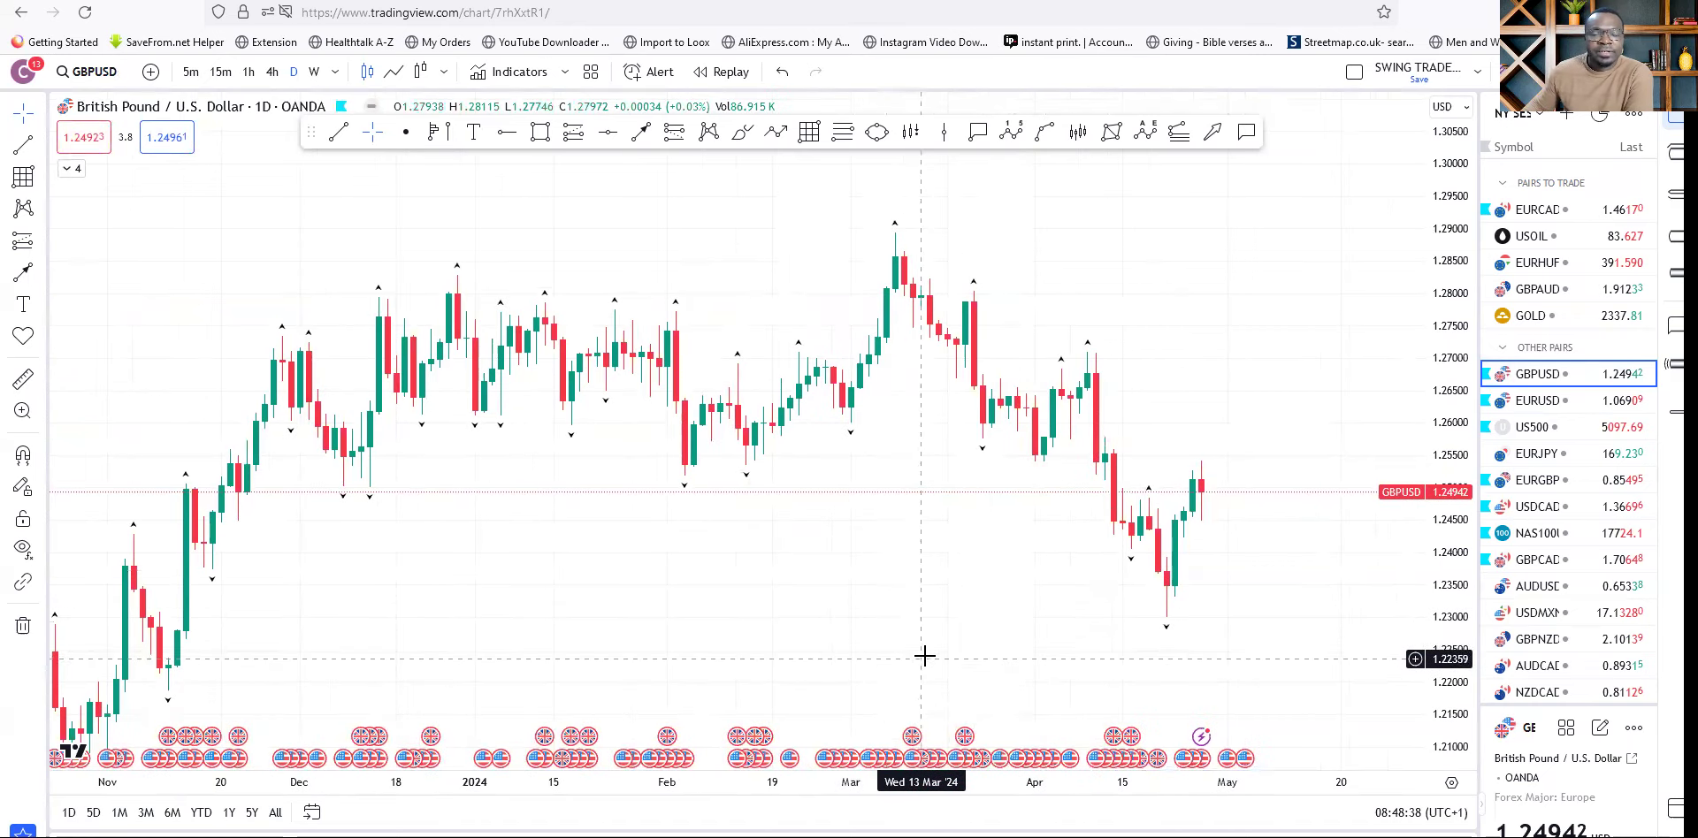
left_click_drag(989, 618, 883, 565)
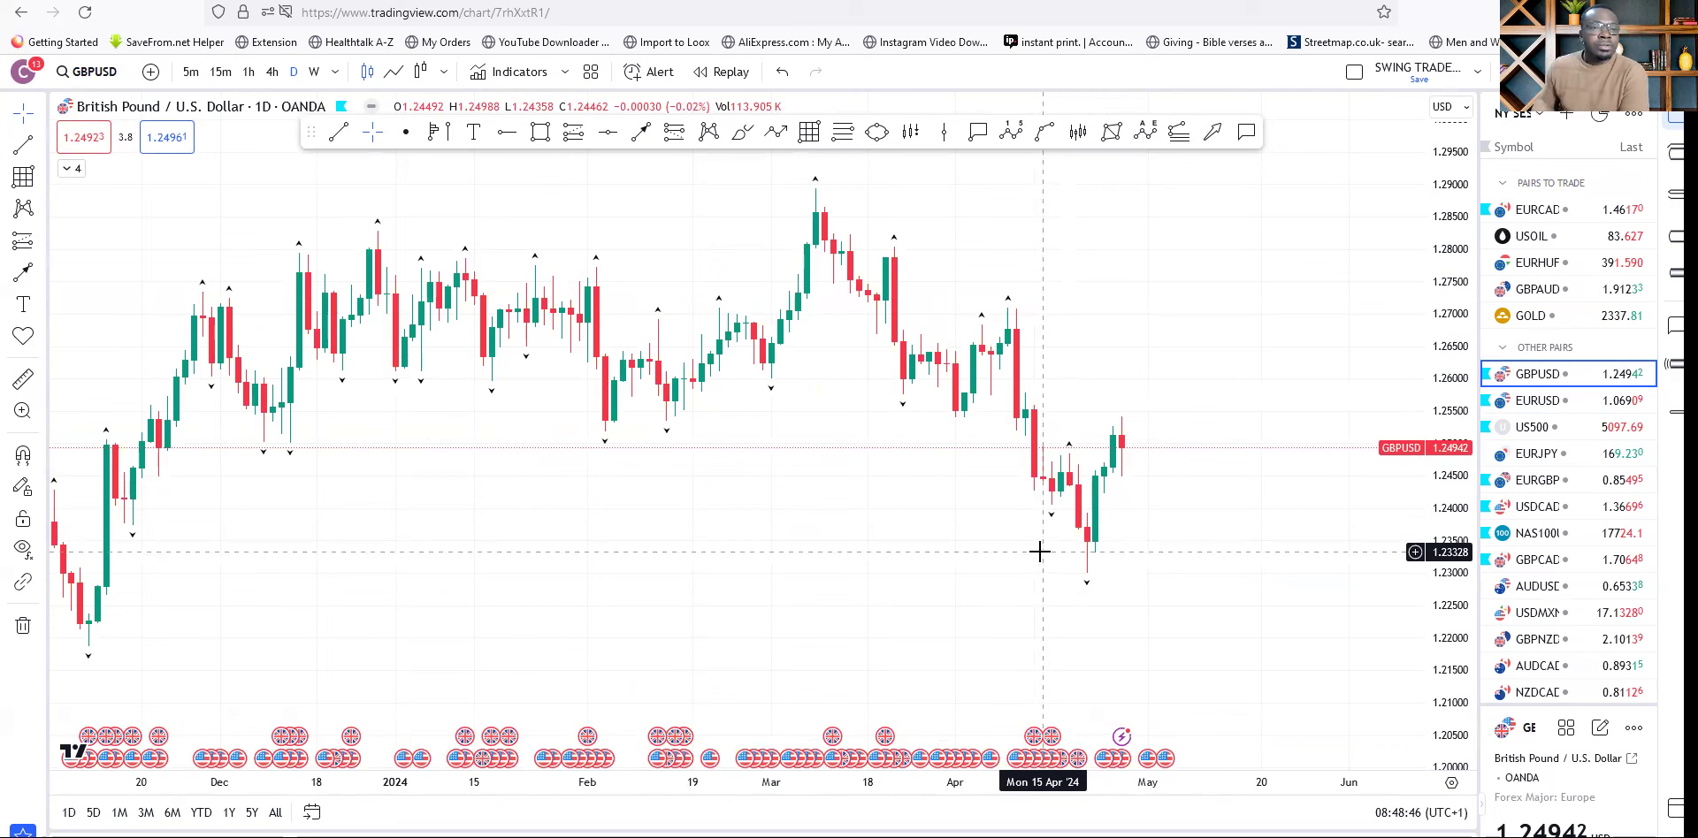
left_click(540, 135)
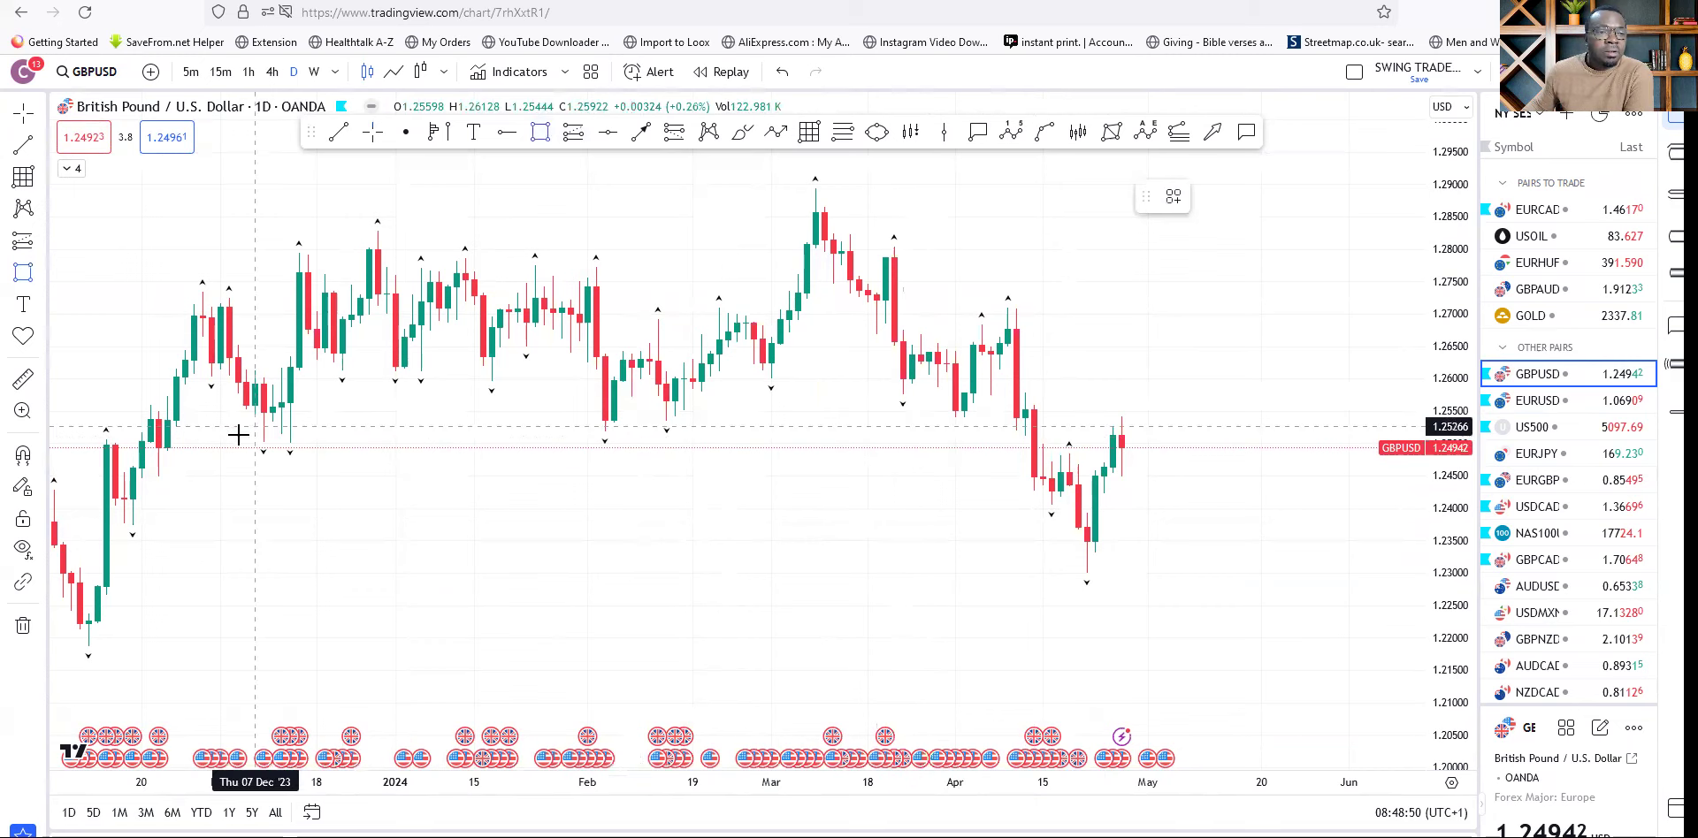
Draw a box over the 1.2513–1.2532 zone and apply the green BOX template.
left_click_drag(220, 434, 1253, 423)
left_click(1174, 196)
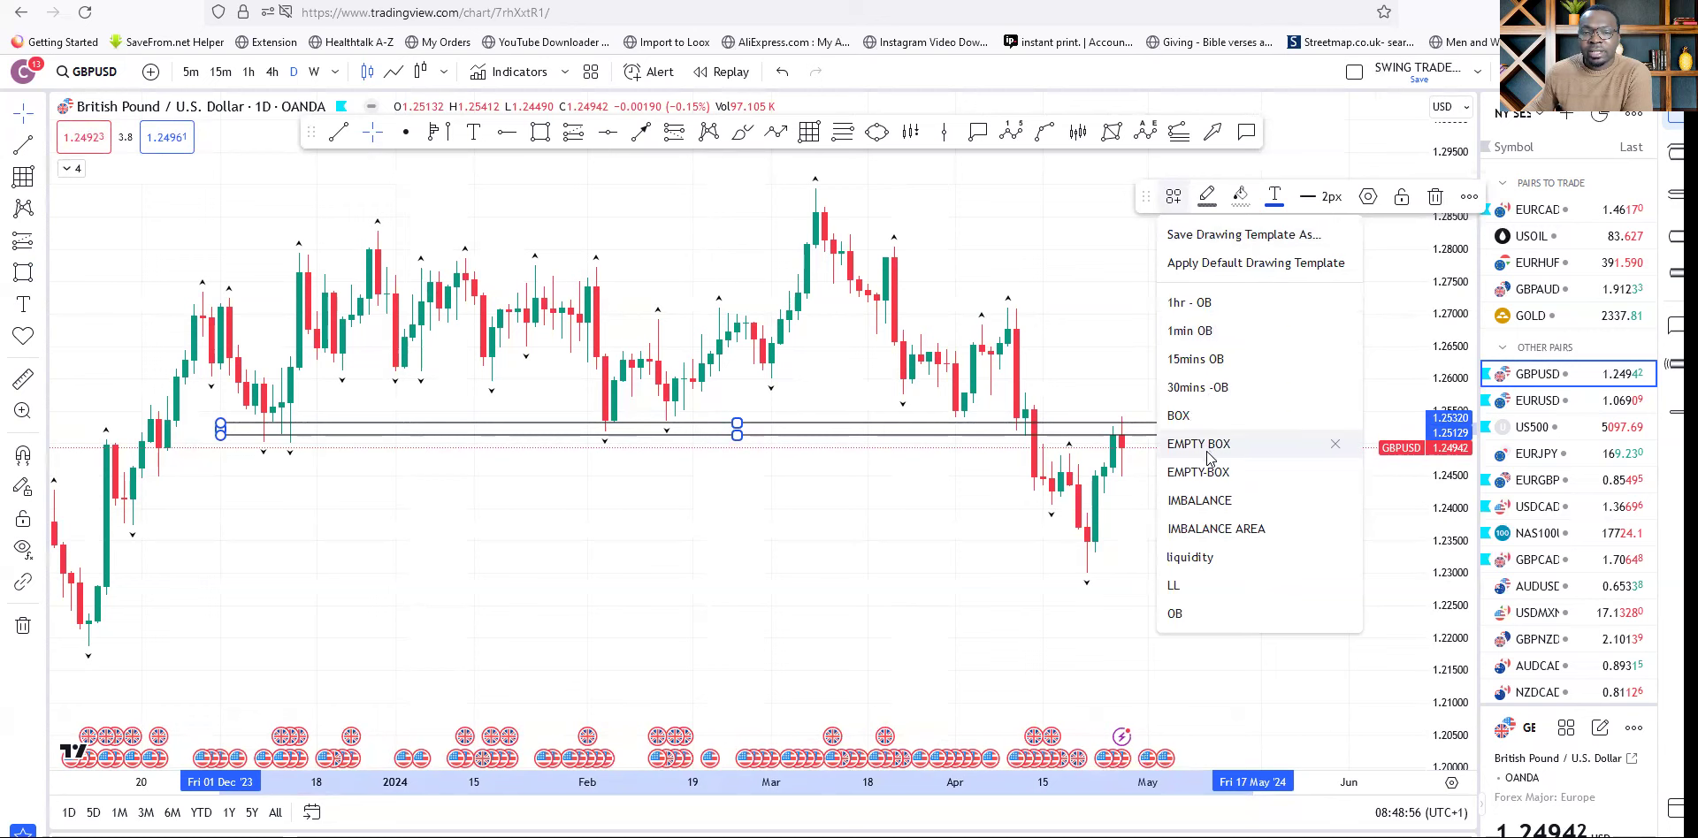
left_click(1185, 415)
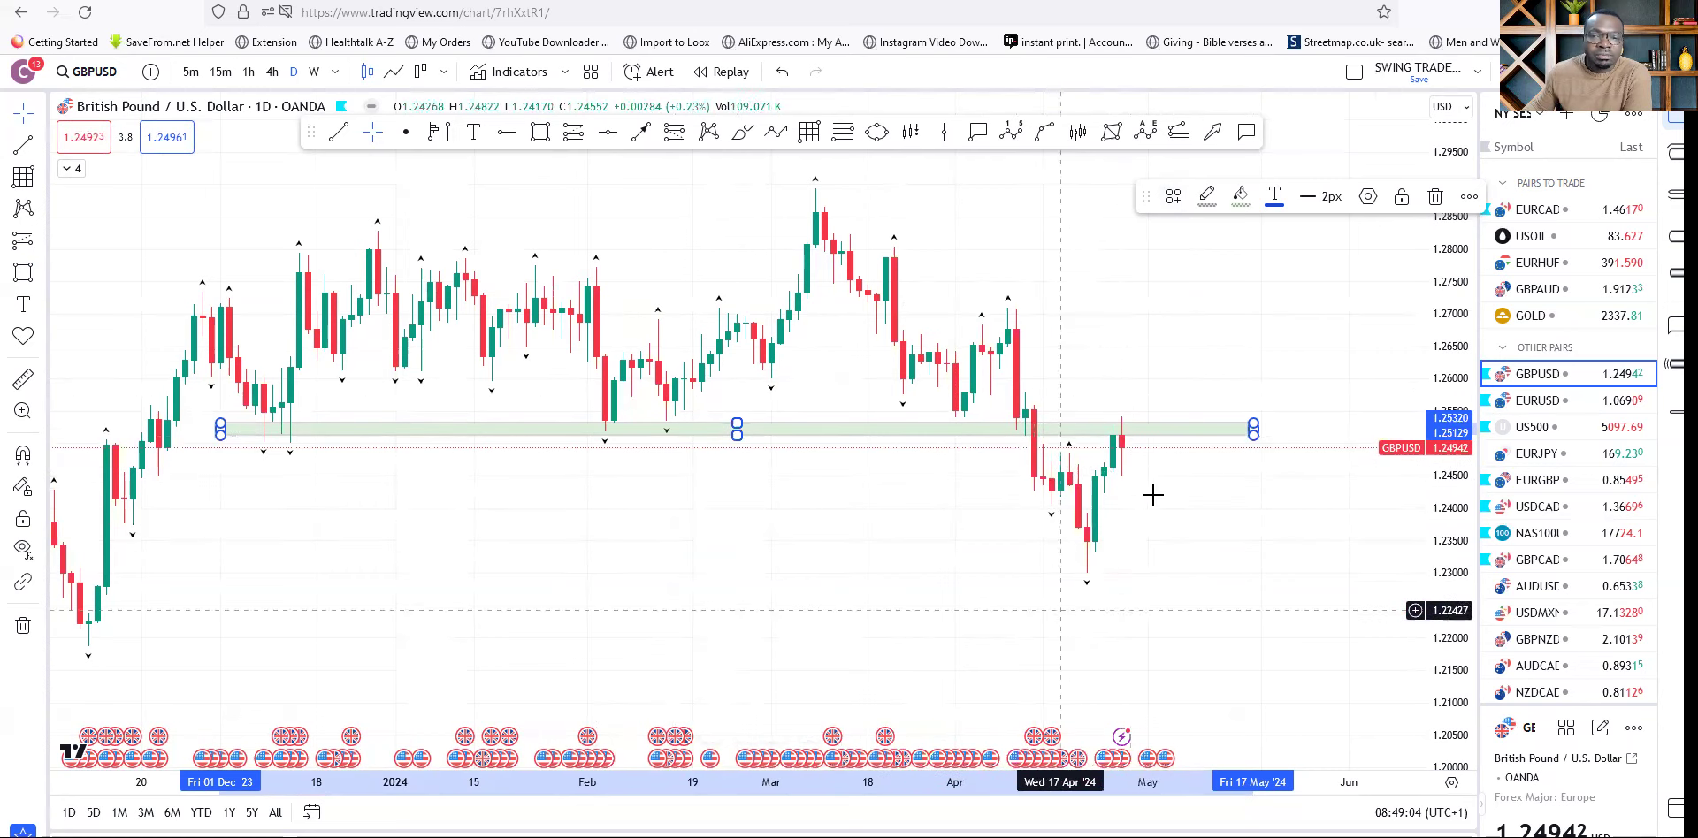
left_click_drag(940, 595, 927, 479)
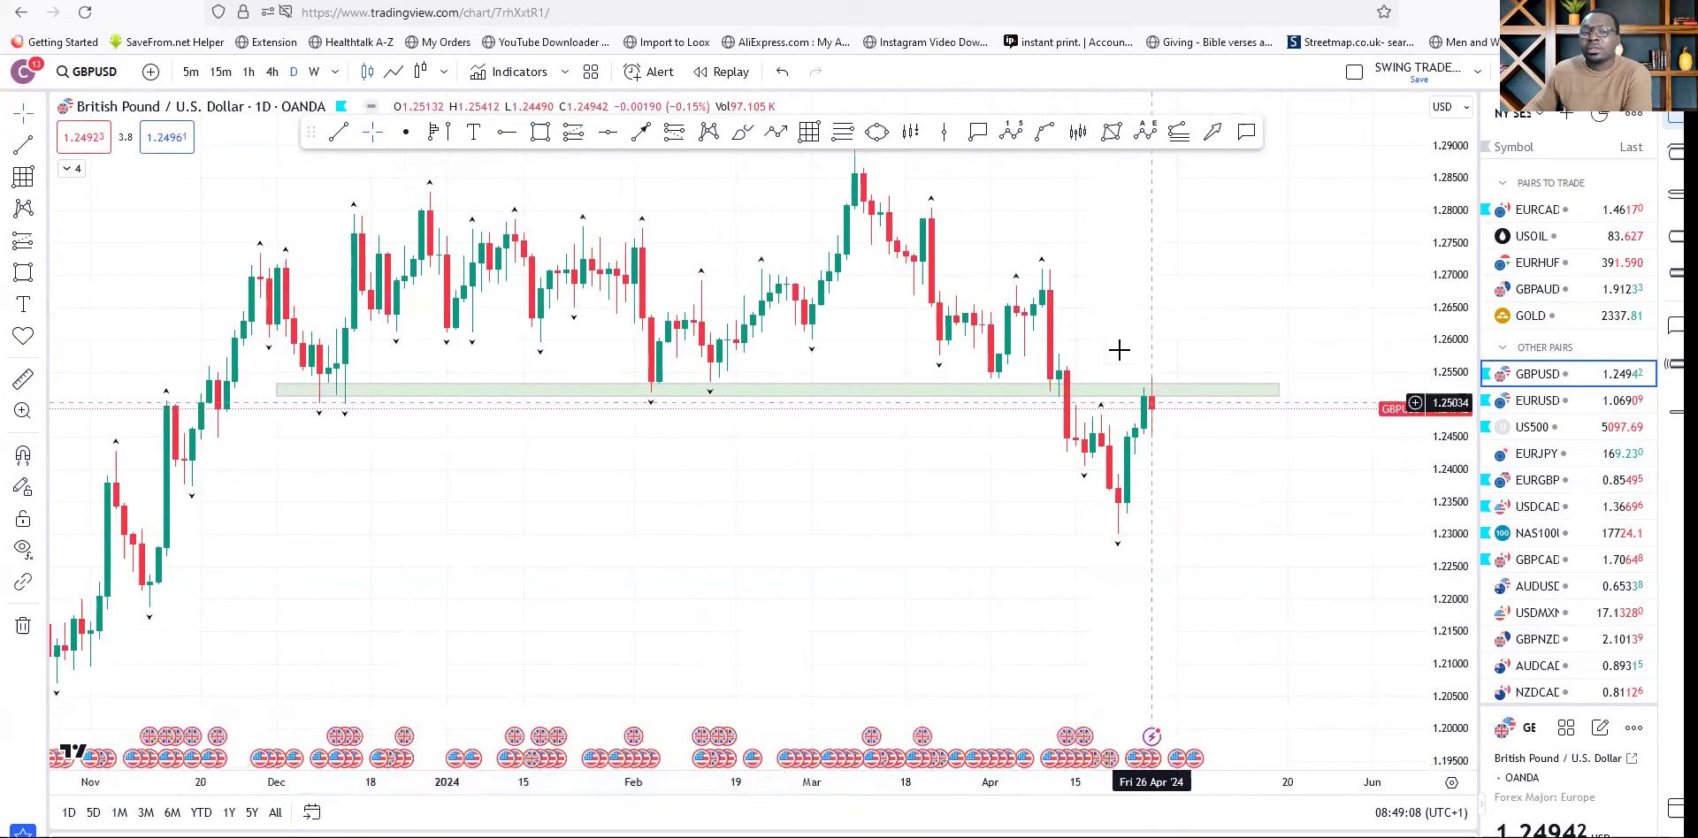
left_click_drag(1338, 485, 1307, 513)
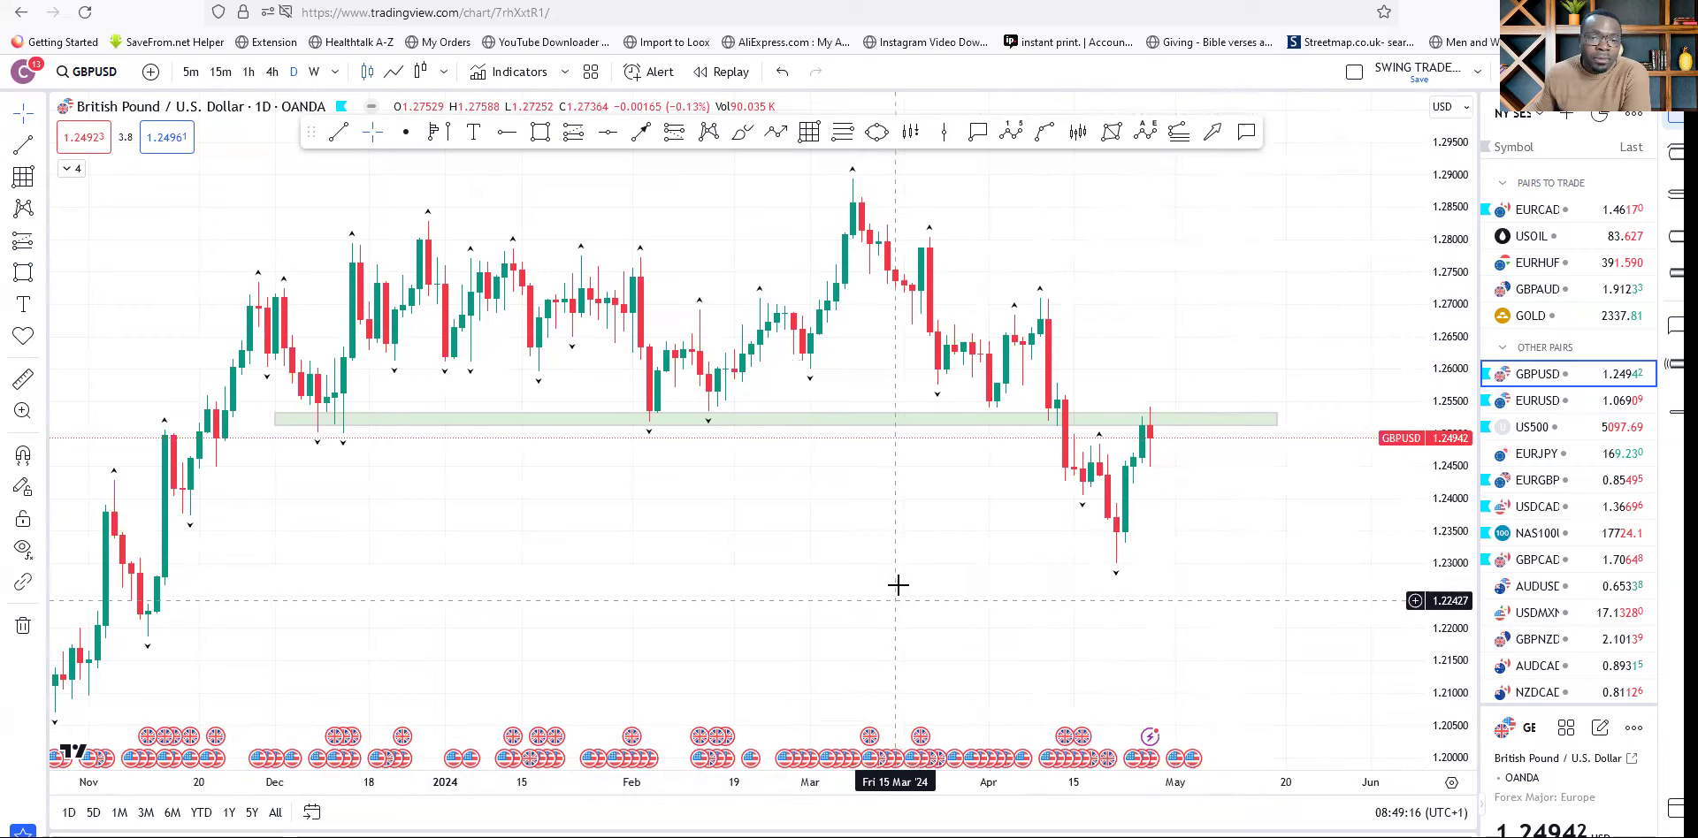
scroll(756, 598, "down", 2)
Zoom in on recent candles and anchor a horizontal line at the 15 April high.
scroll(1080, 565, "up", 2)
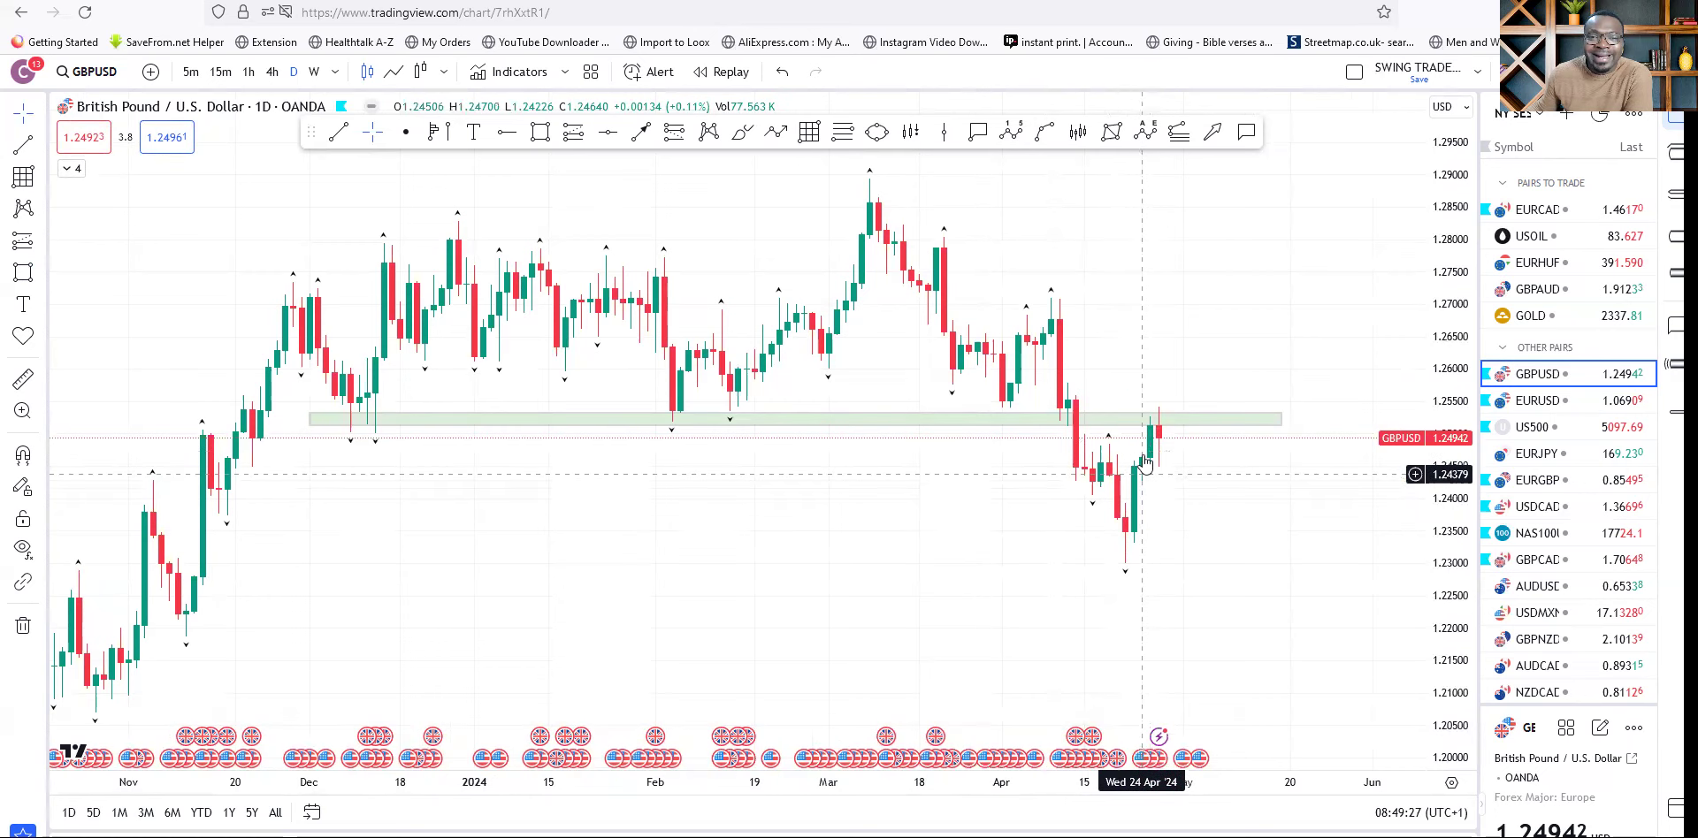
left_click(1092, 422)
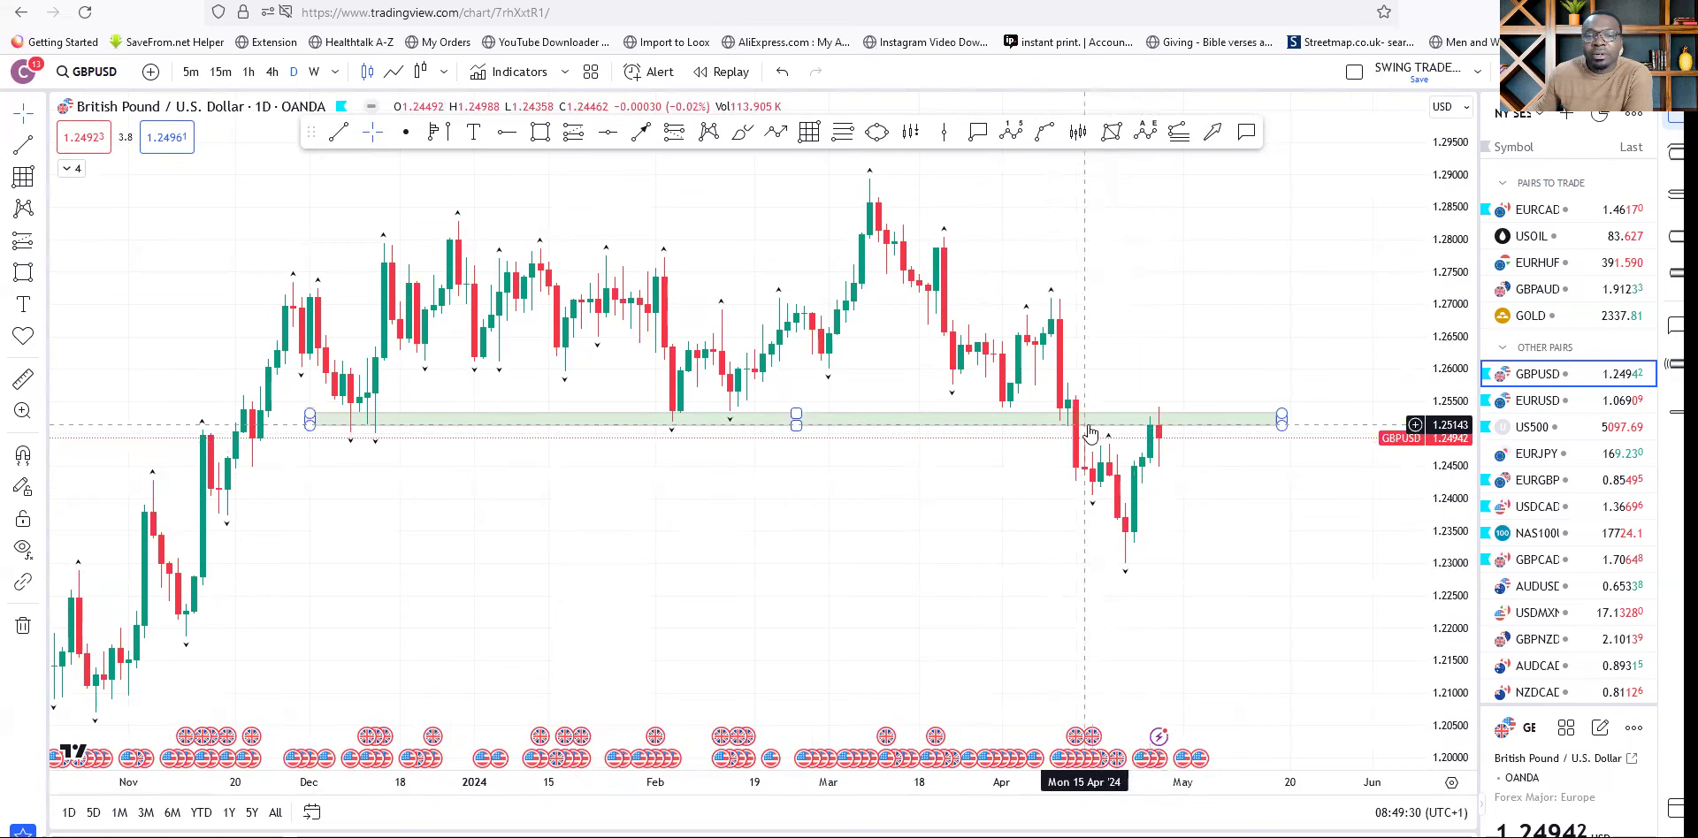
scroll(1198, 486, "up", 3)
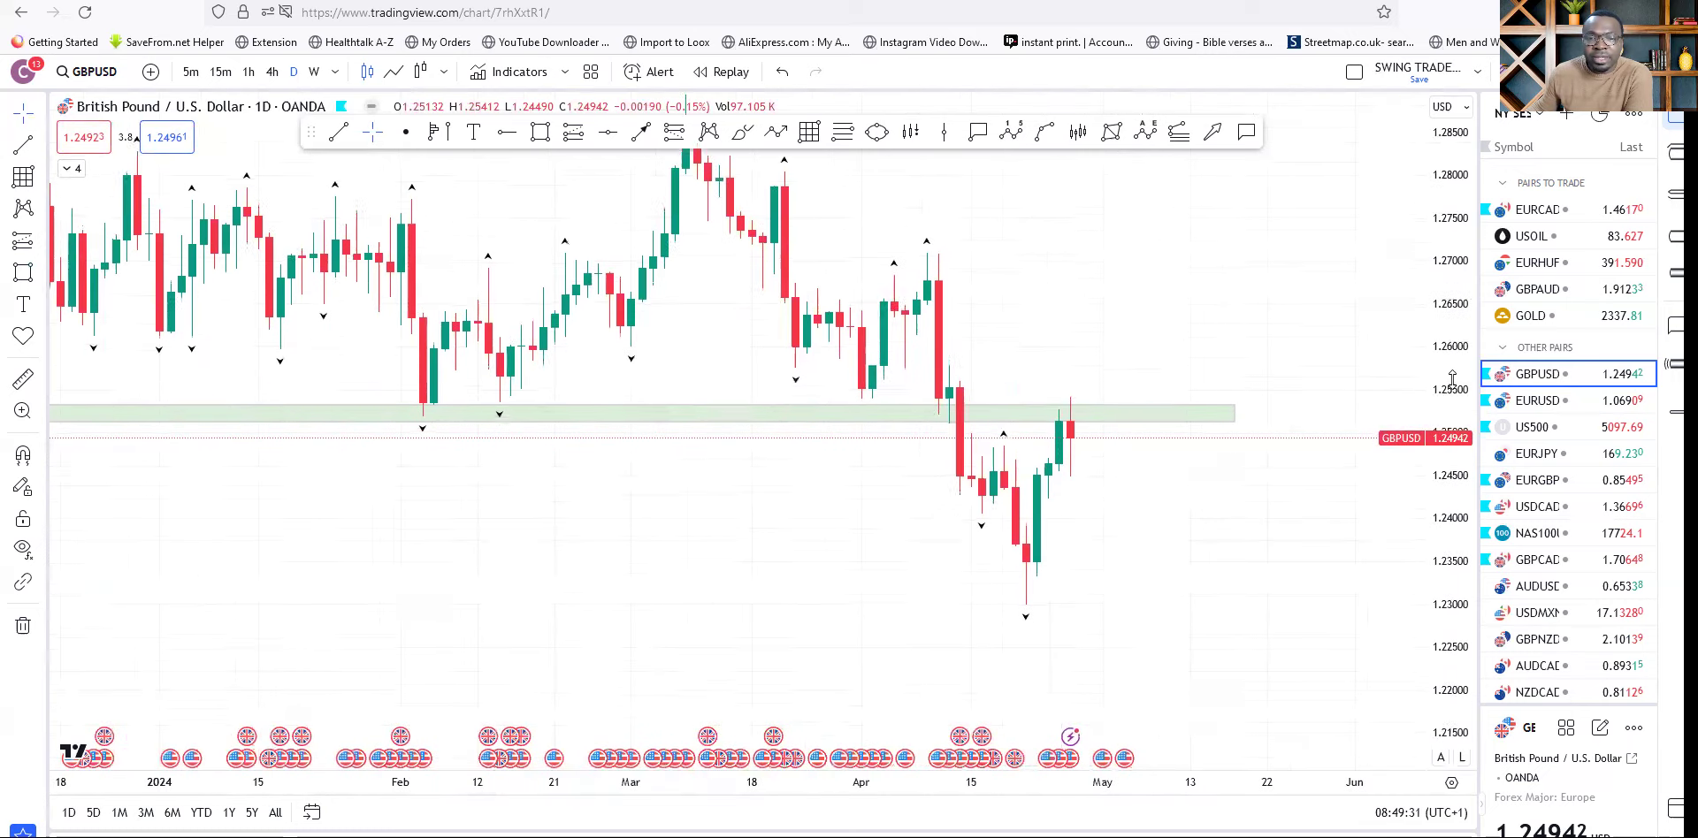
scroll(921, 474, "up", 3)
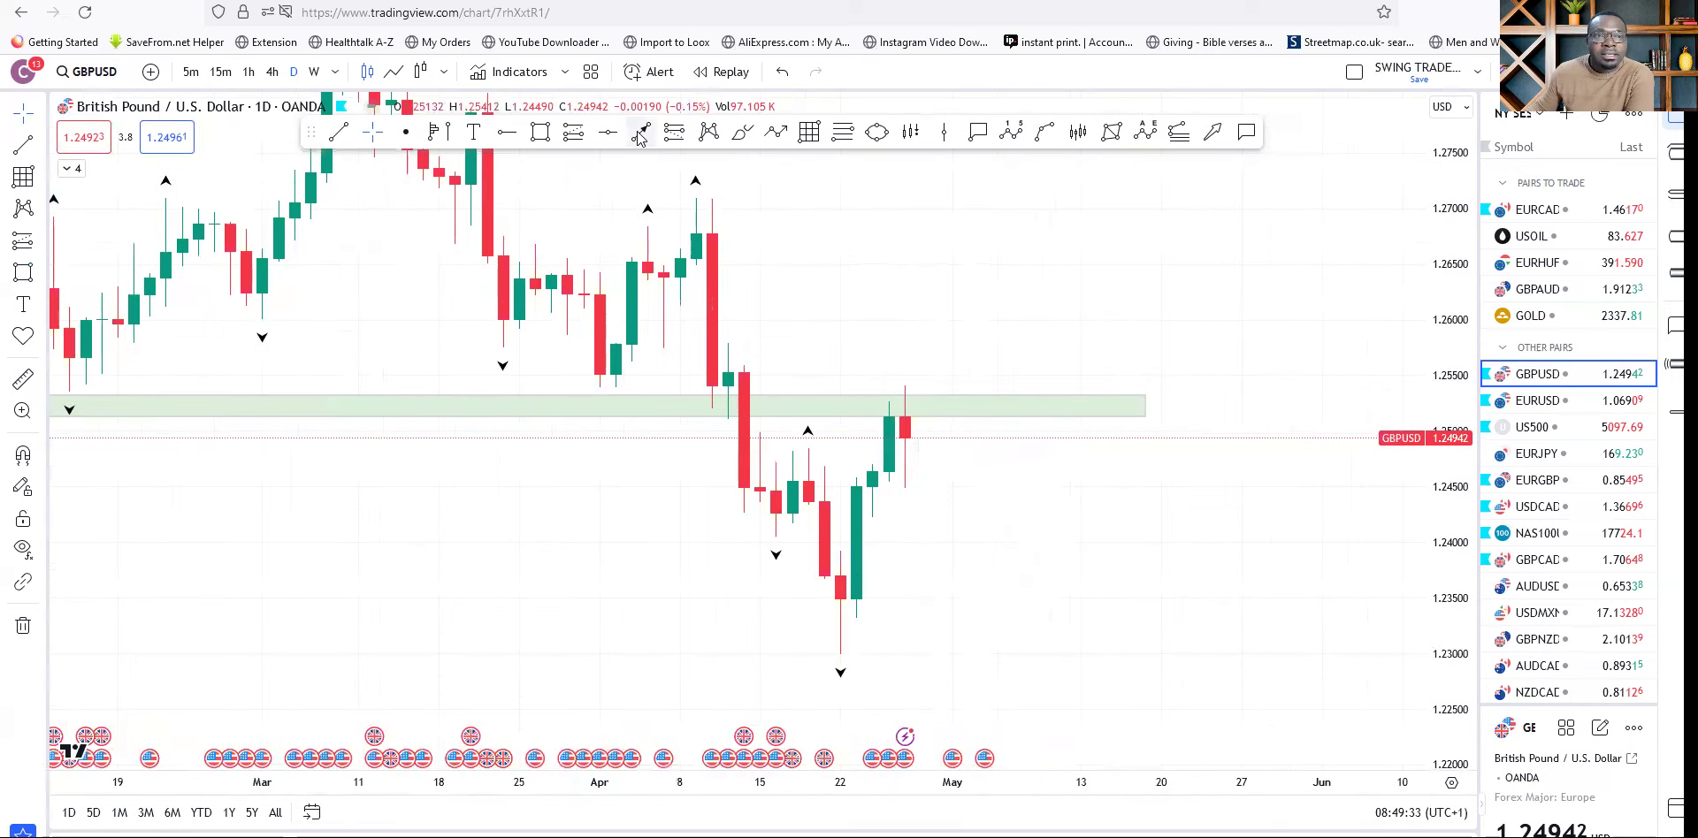
left_click(759, 445)
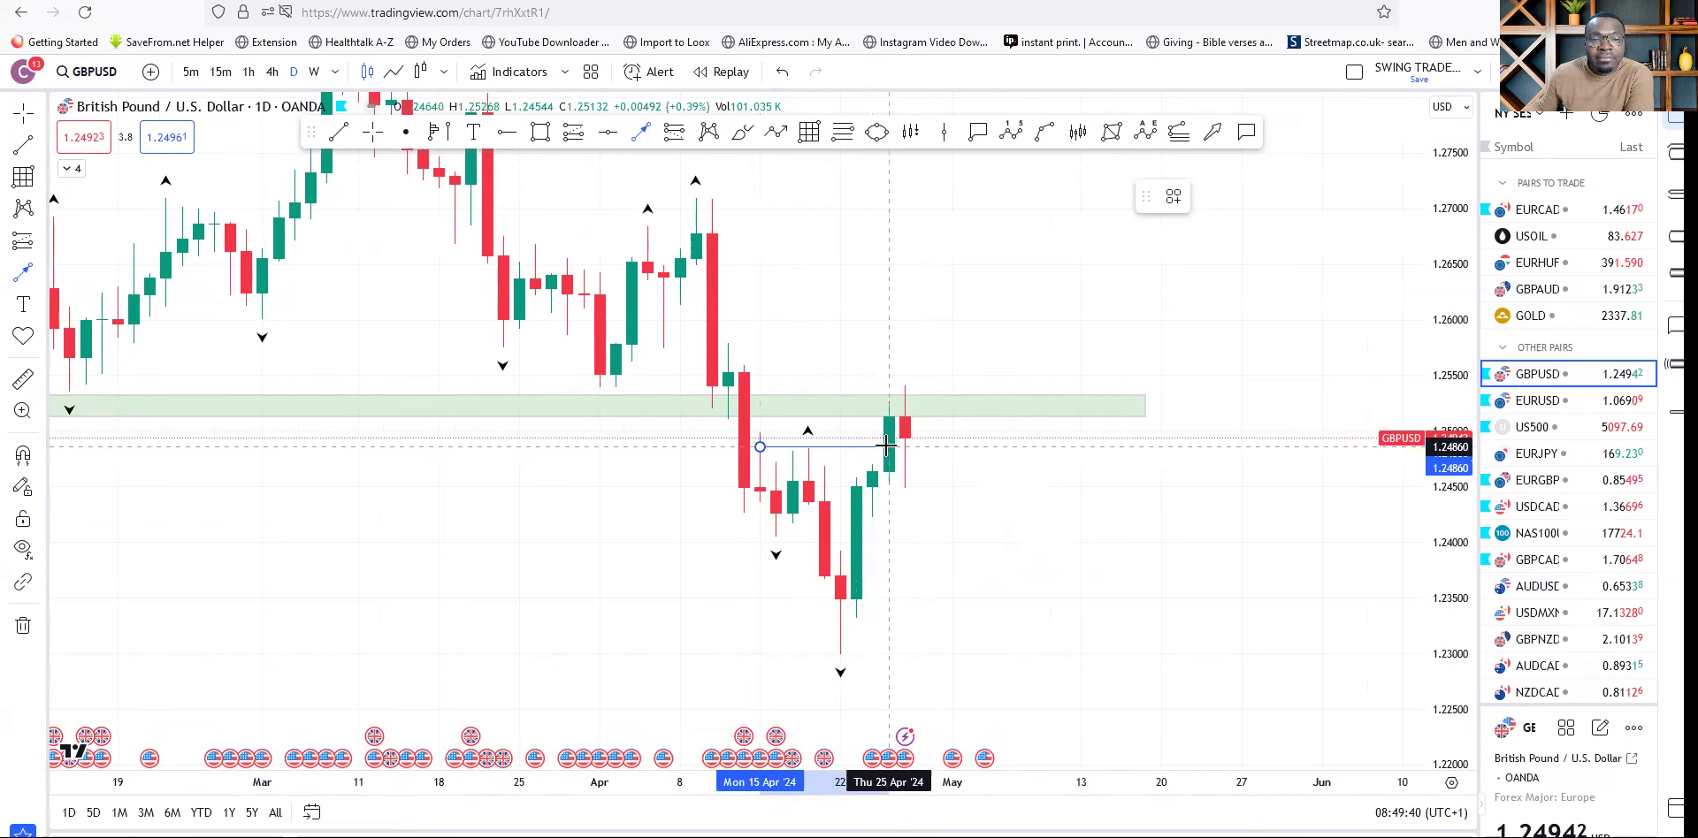
End the 1.2486 line at 25 April and apply the liquidity template labelled $$$.
left_click(890, 446)
left_click_drag(833, 446, 972, 340)
left_click(980, 340)
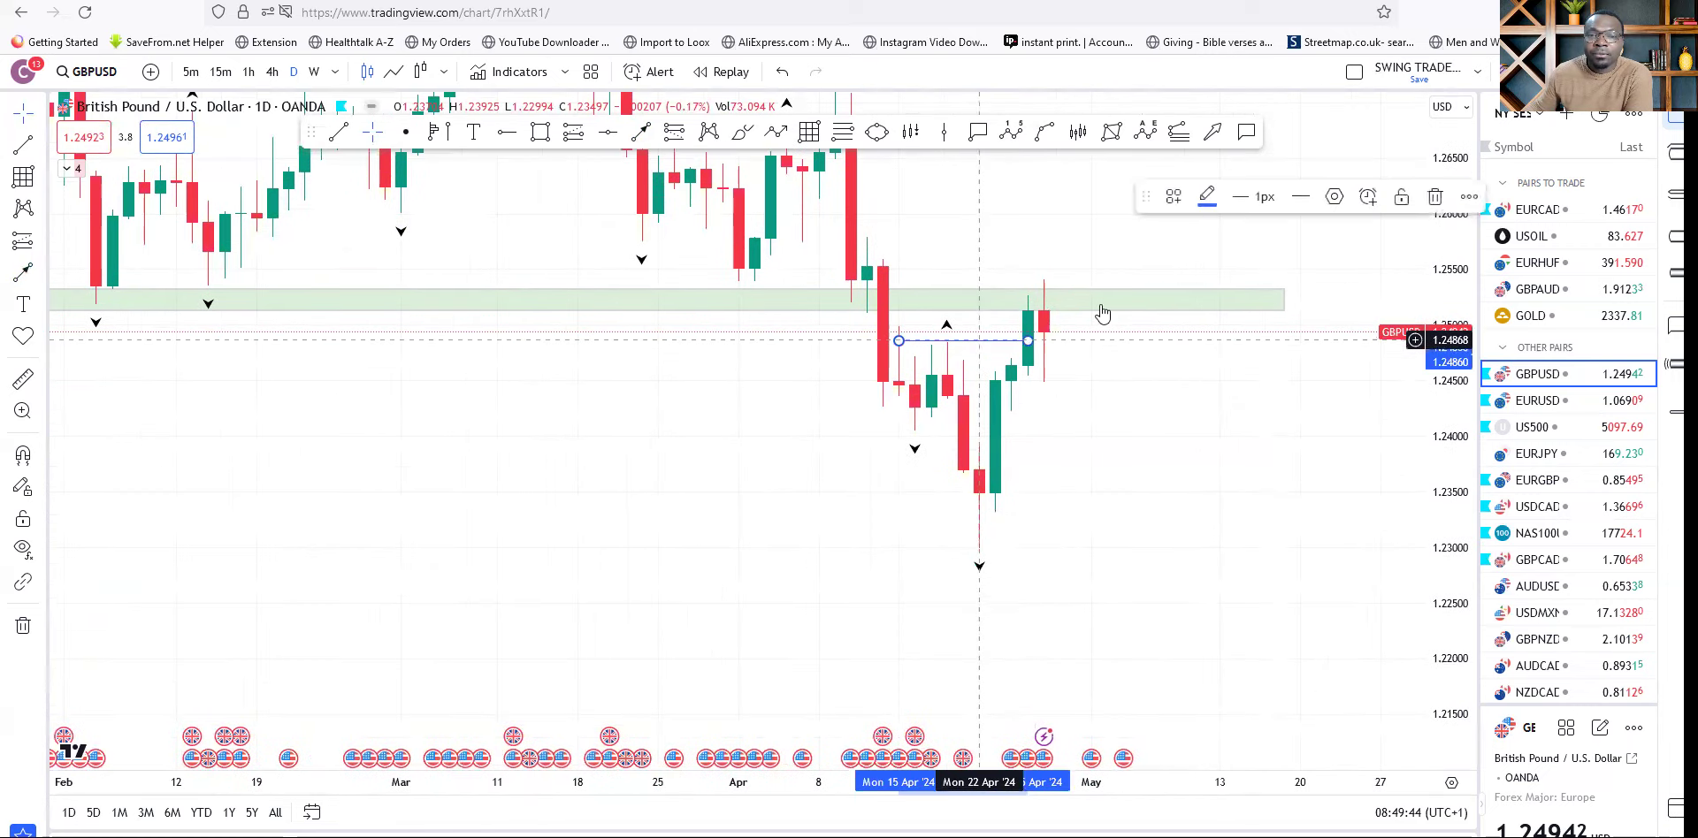
left_click(1175, 199)
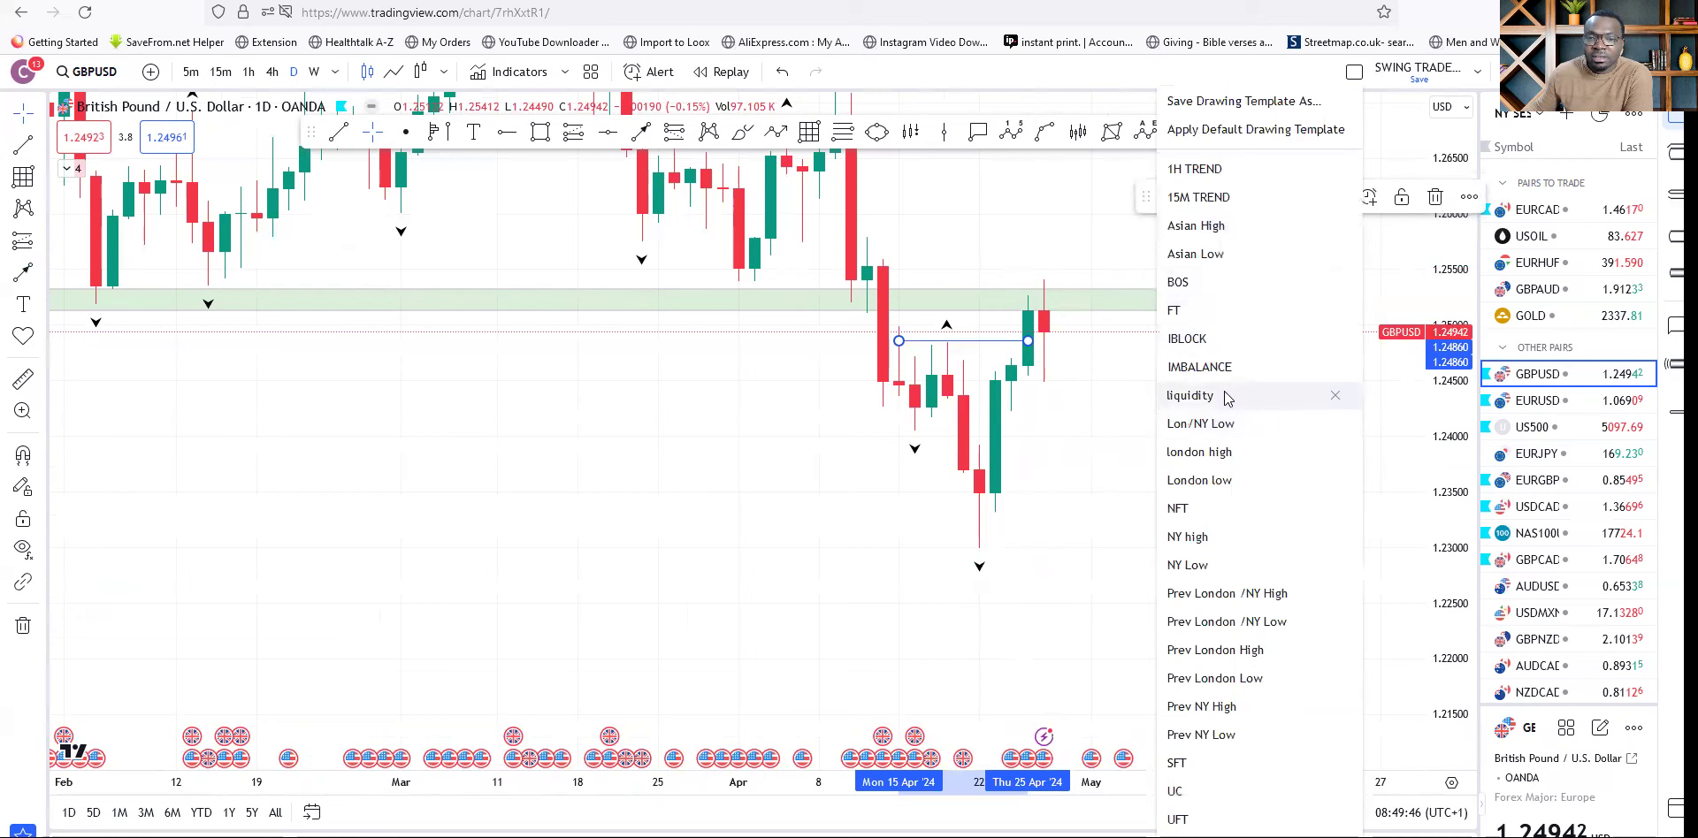
left_click(1177, 377)
left_click(1137, 507)
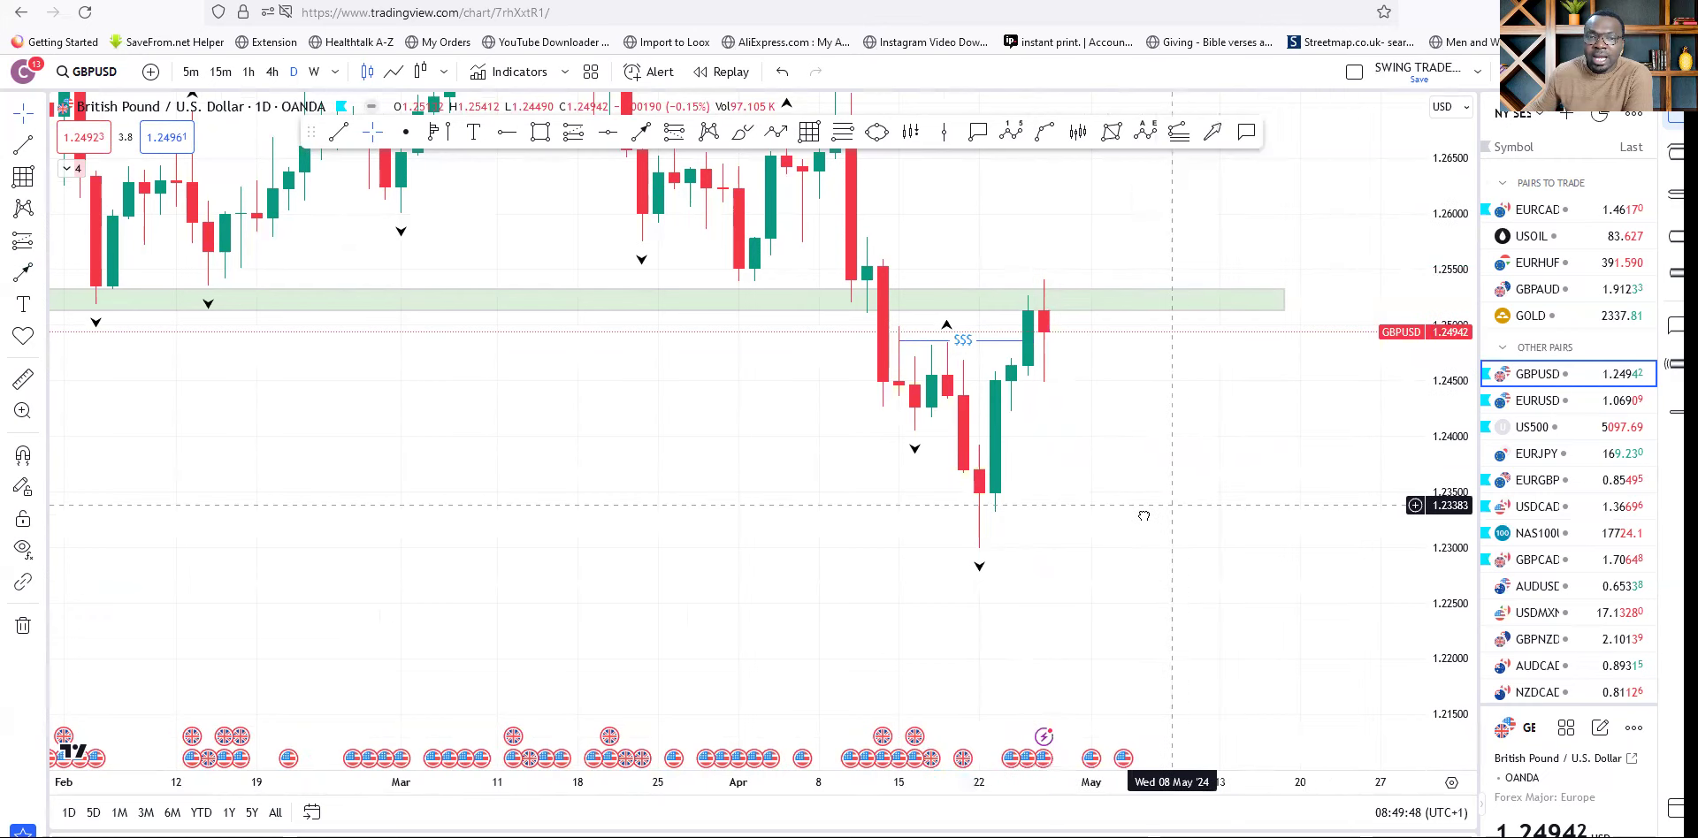
left_click_drag(1412, 421, 1390, 427)
left_click_drag(1443, 327, 1443, 482)
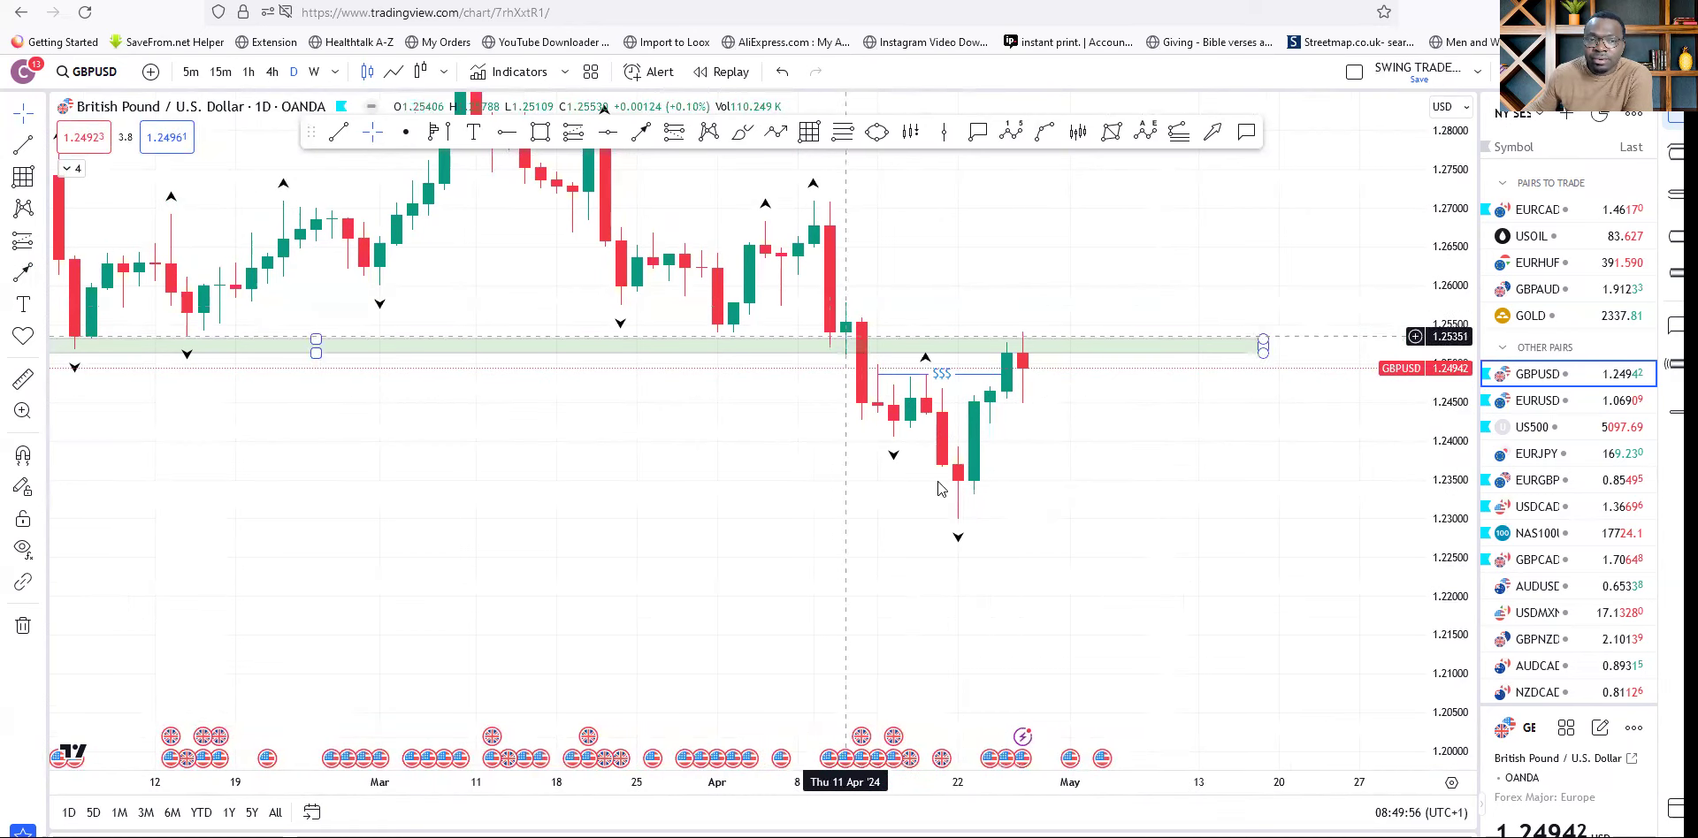
Draw a path from the early-April high through the late-April low down toward 1.21.
left_click(776, 131)
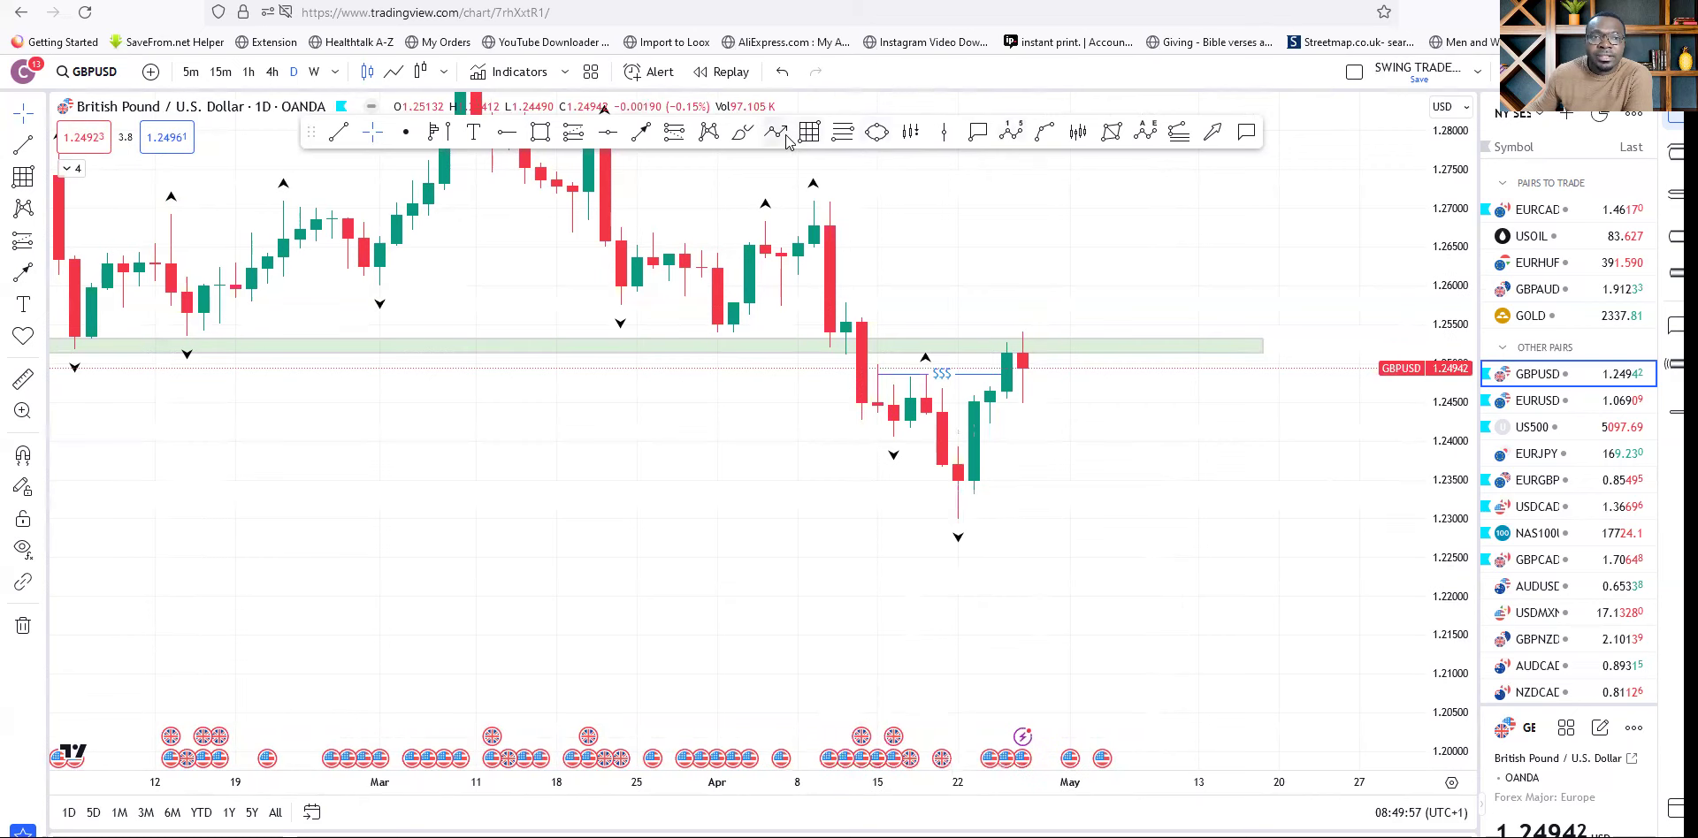
left_click(845, 310)
left_click(958, 524)
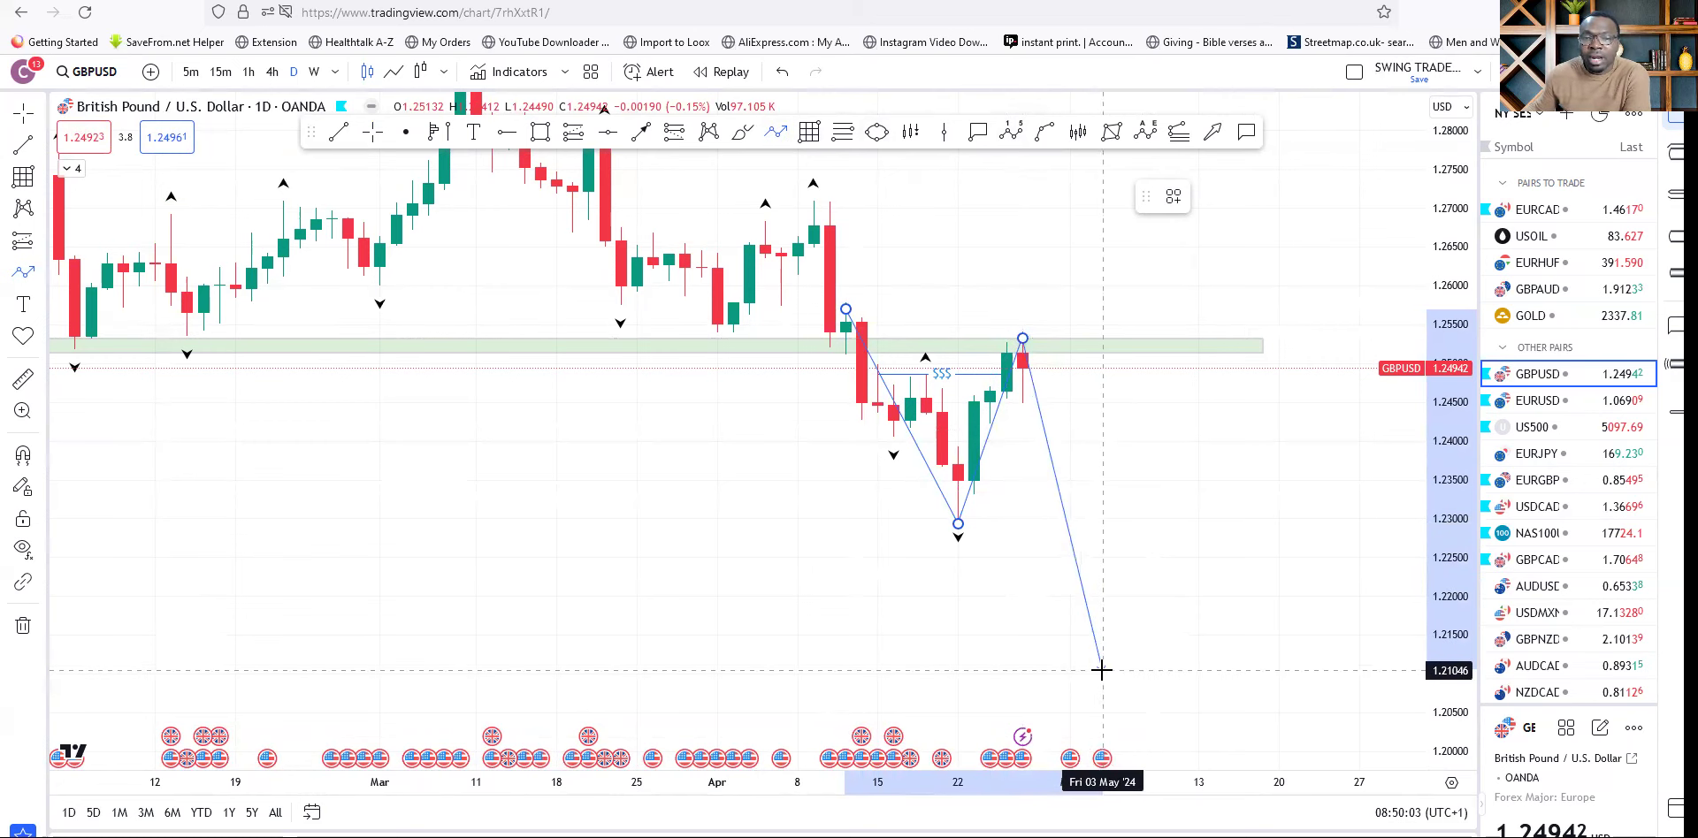
left_click(1101, 670)
scroll(699, 557, "up", 2)
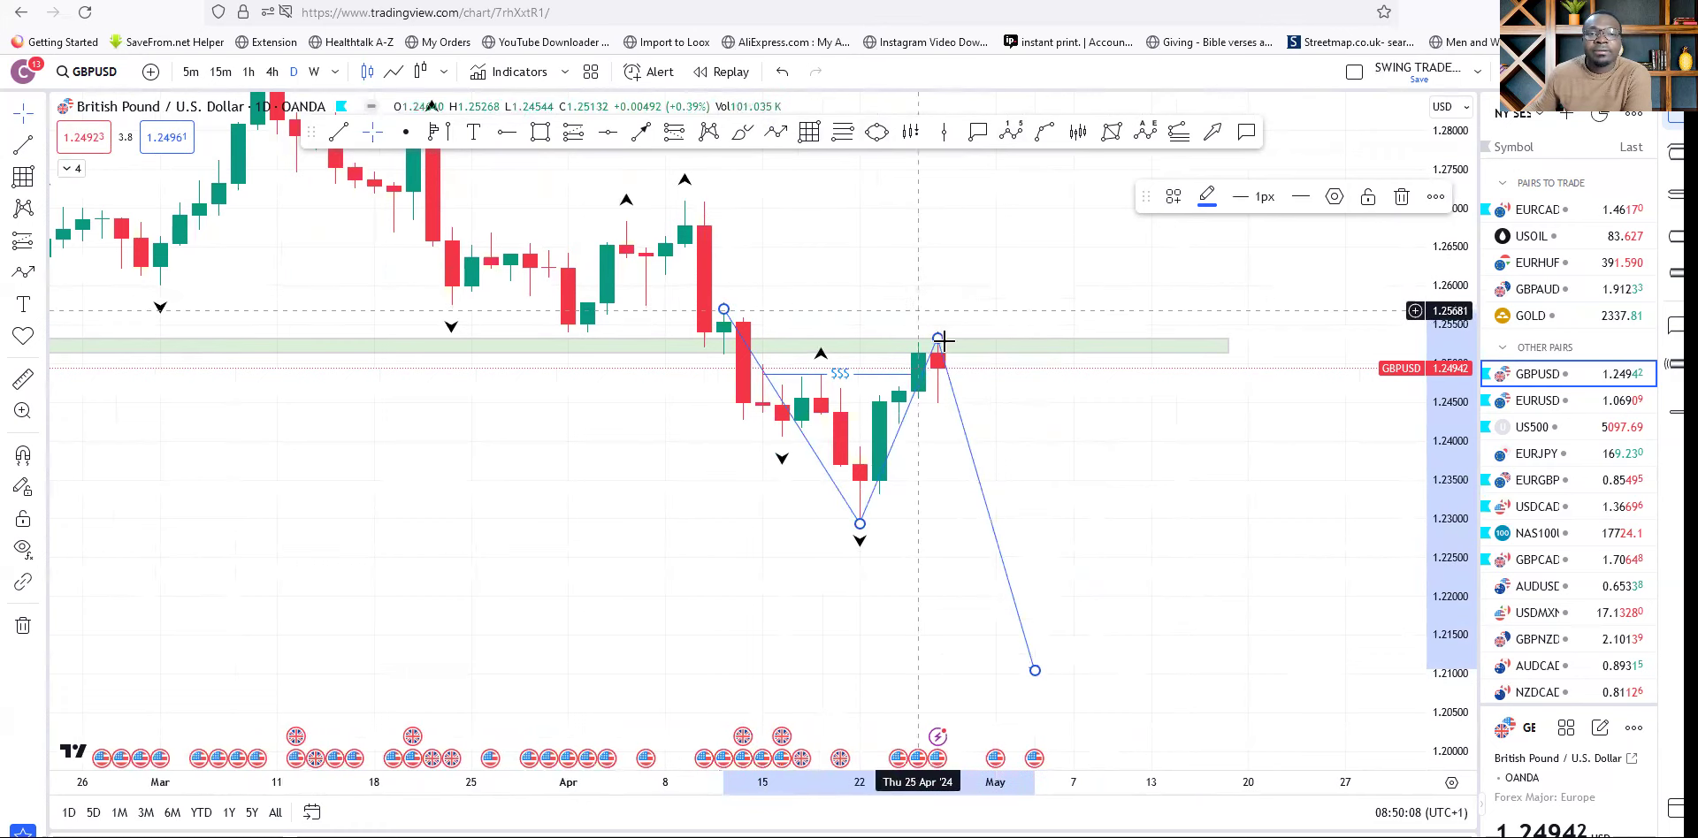
left_click(1232, 580)
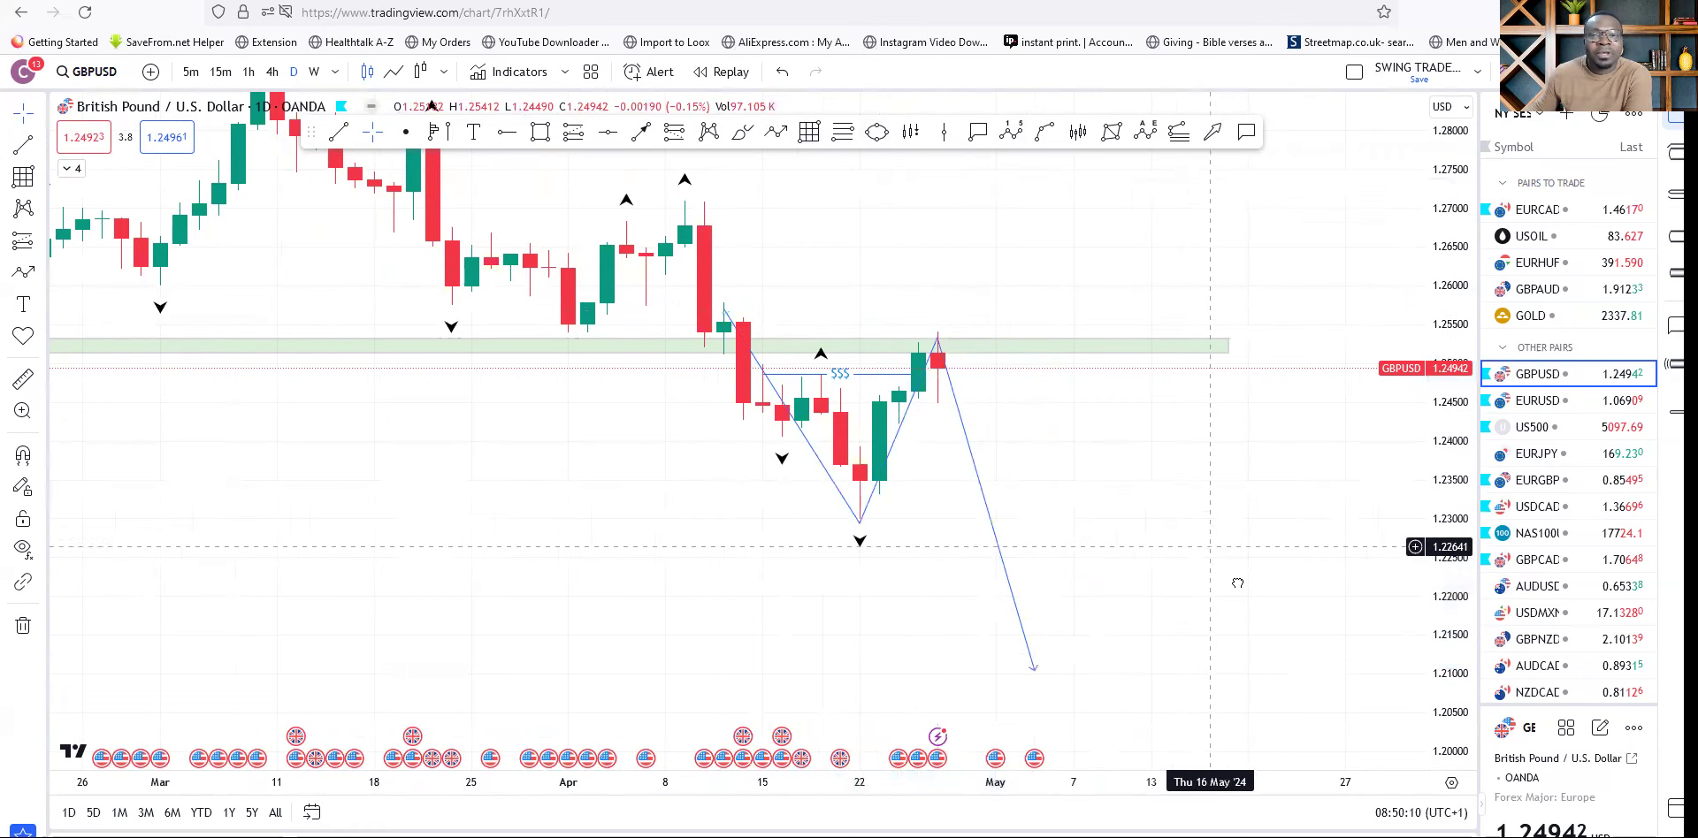
left_click_drag(1232, 580, 1264, 615)
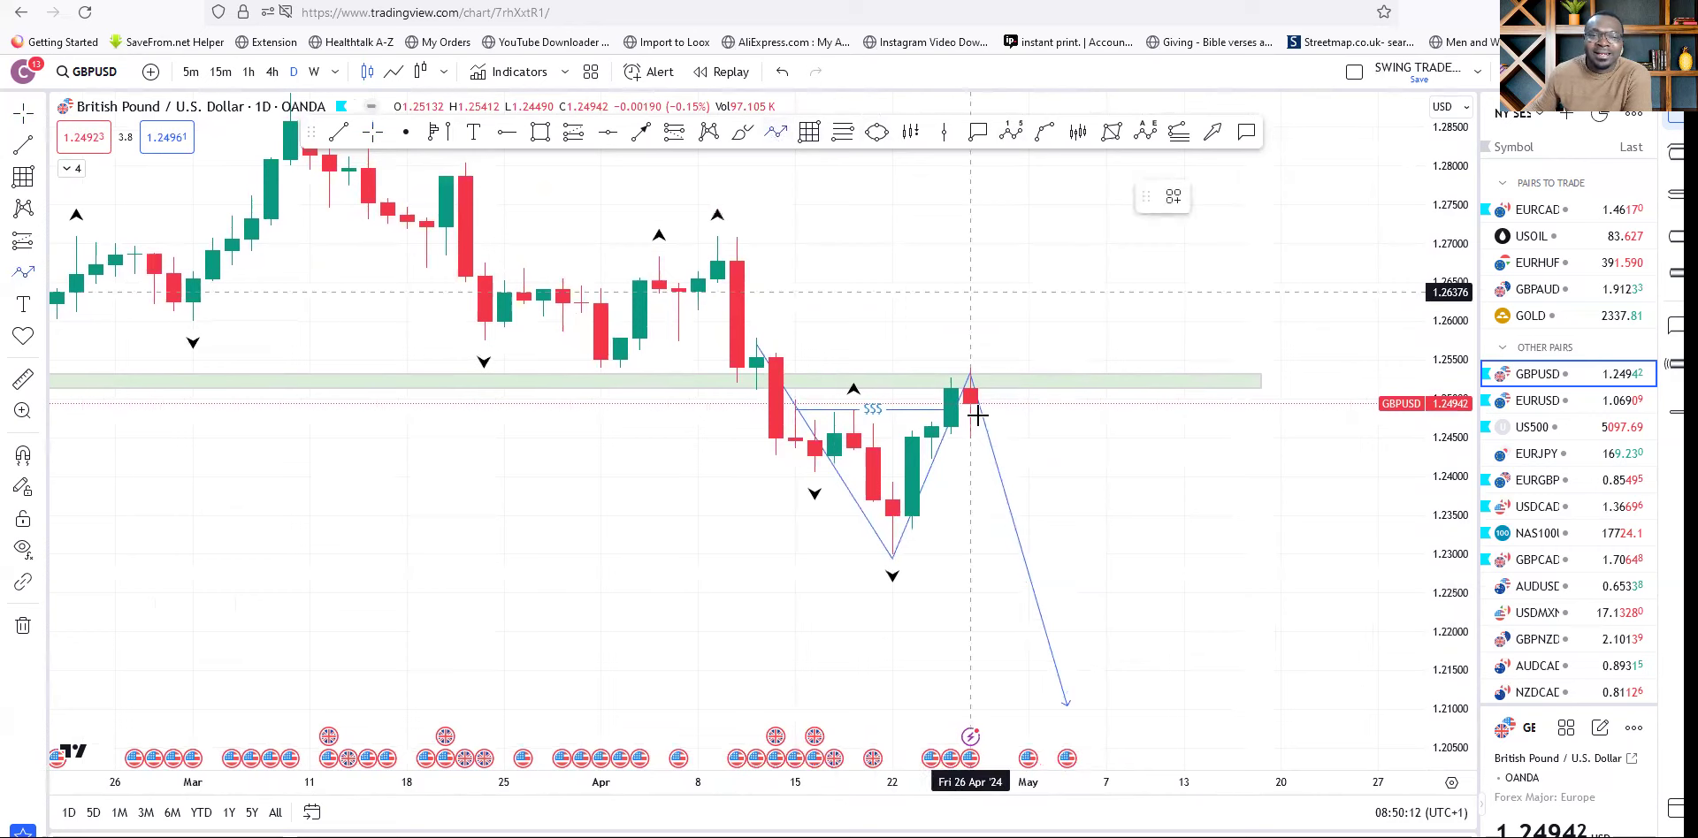
Draw a second path from the latest candle via 1.266 and 1.255 up to about 1.28.
left_click(950, 438)
left_click(983, 274)
left_click(1047, 361)
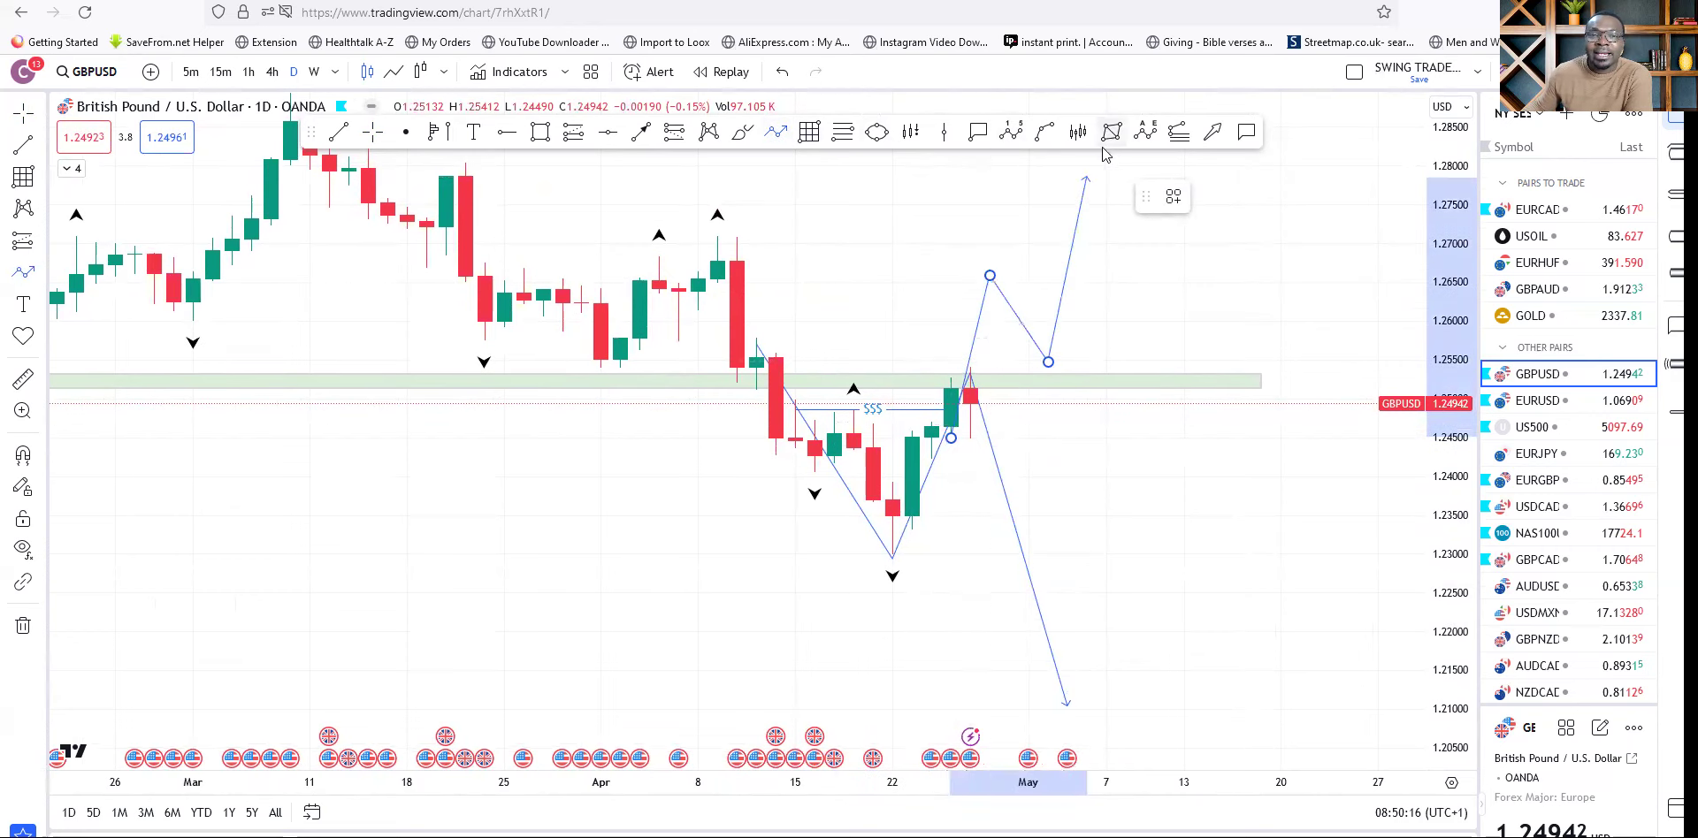
left_click(1110, 168)
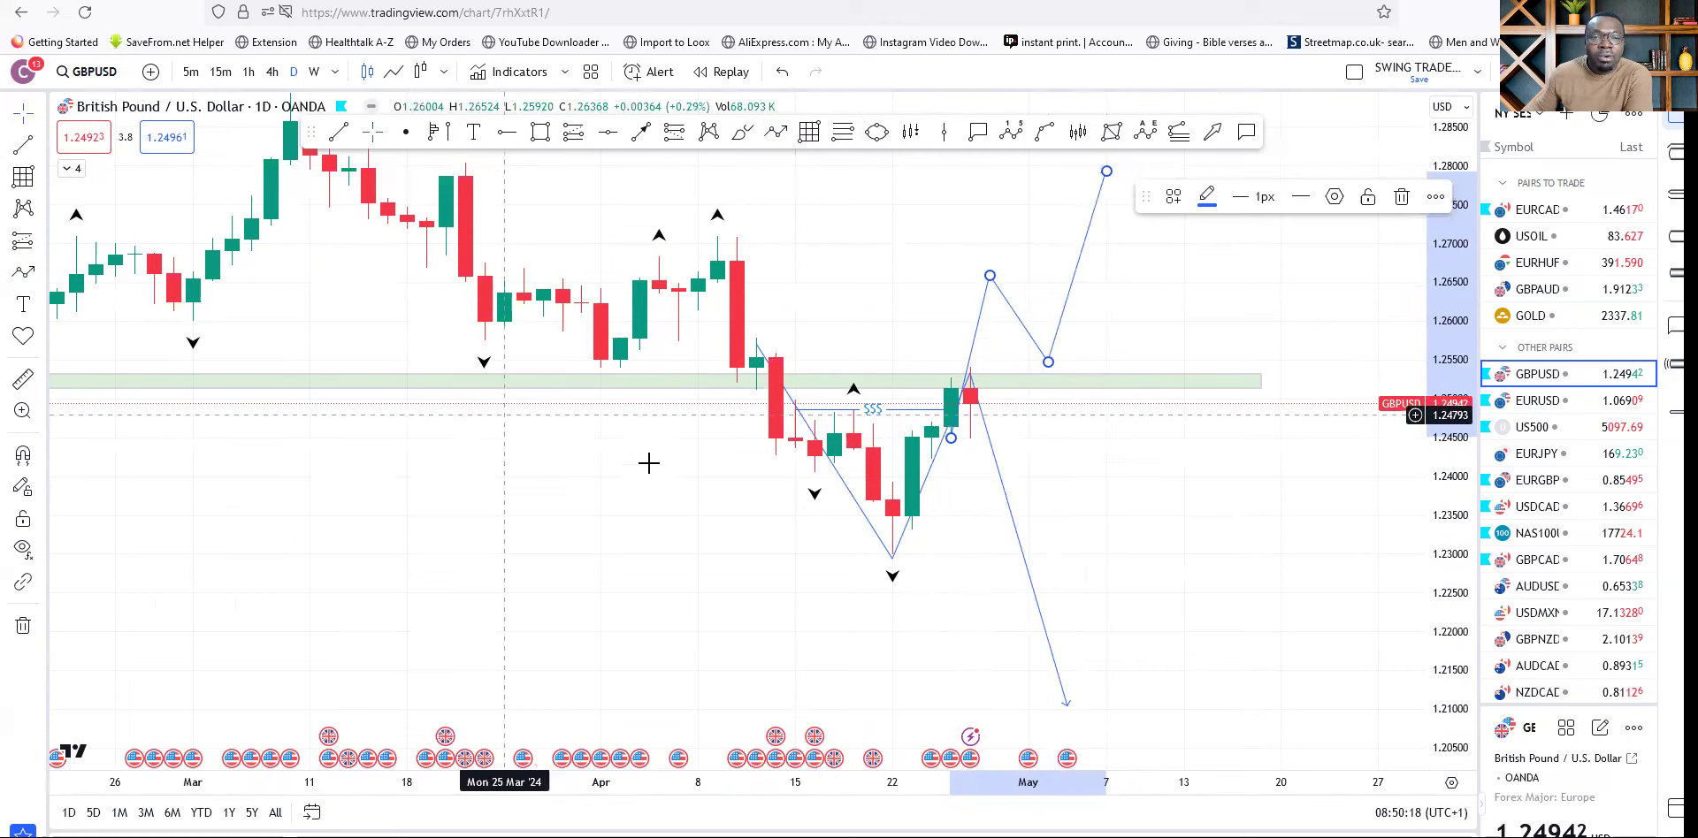
scroll(778, 460, "down", 3)
scroll(535, 428, "down", 4)
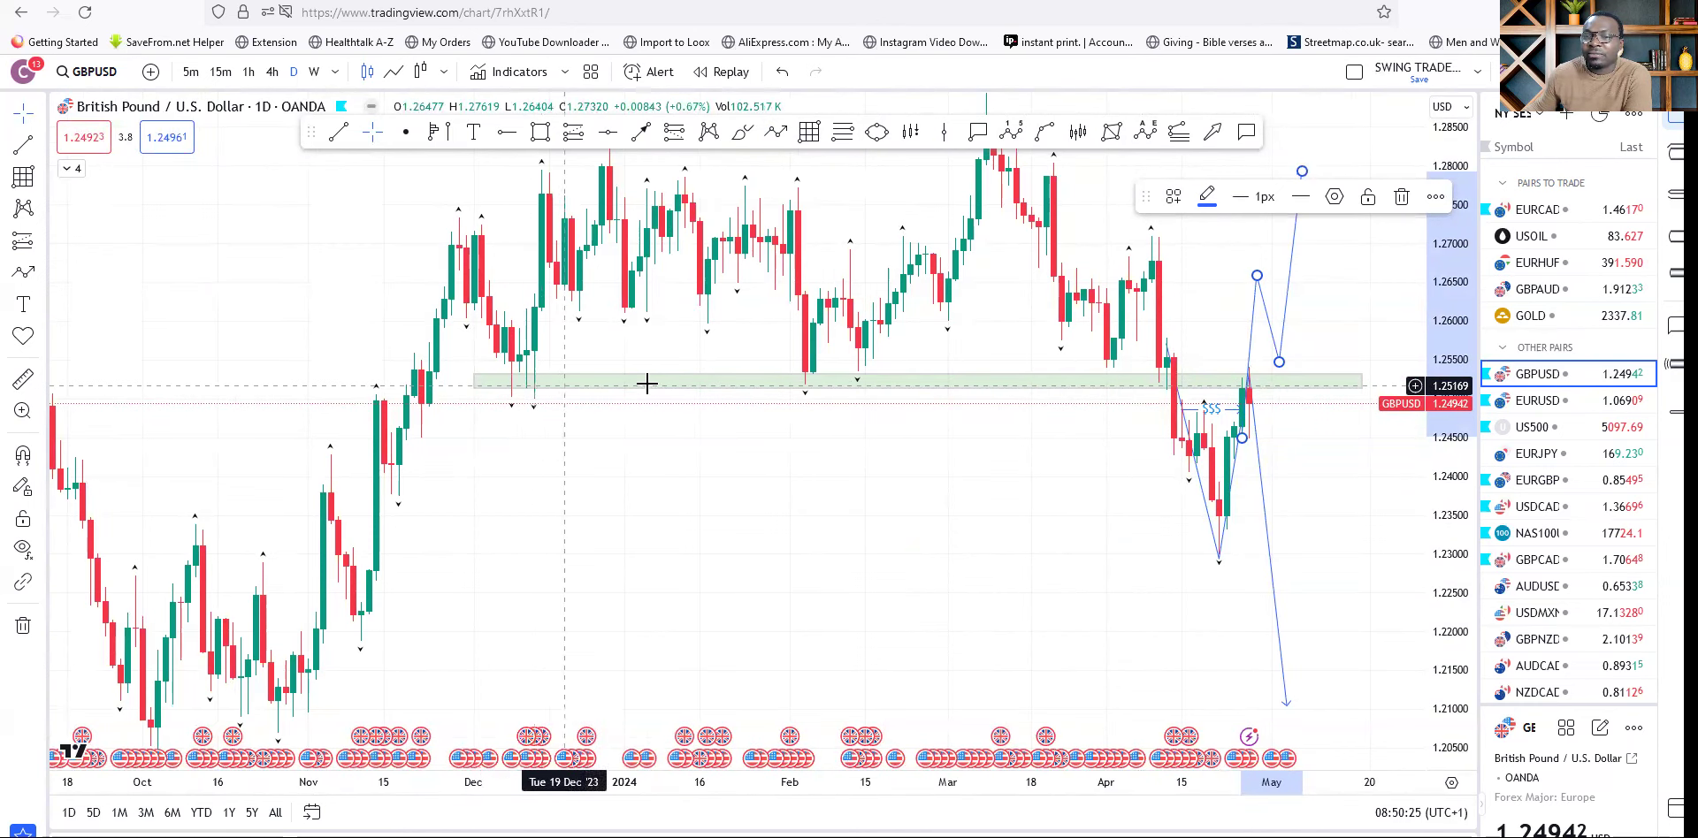
left_click(1318, 477)
Lower the green zone box's bottom edge slightly.
scroll(1327, 459, "right", 5)
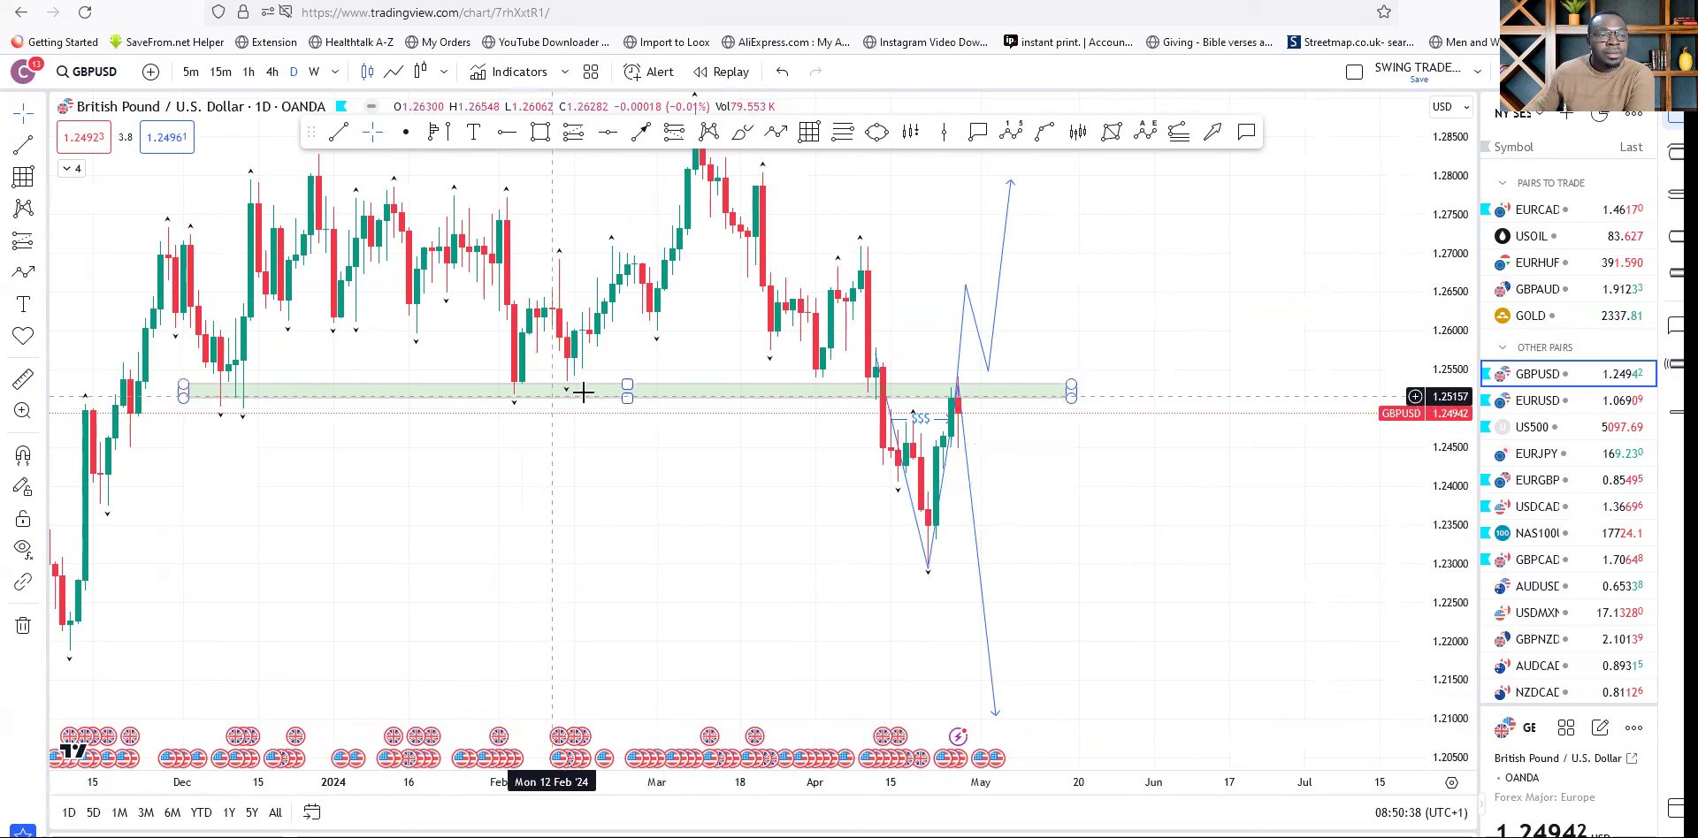
left_click_drag(627, 395, 633, 406)
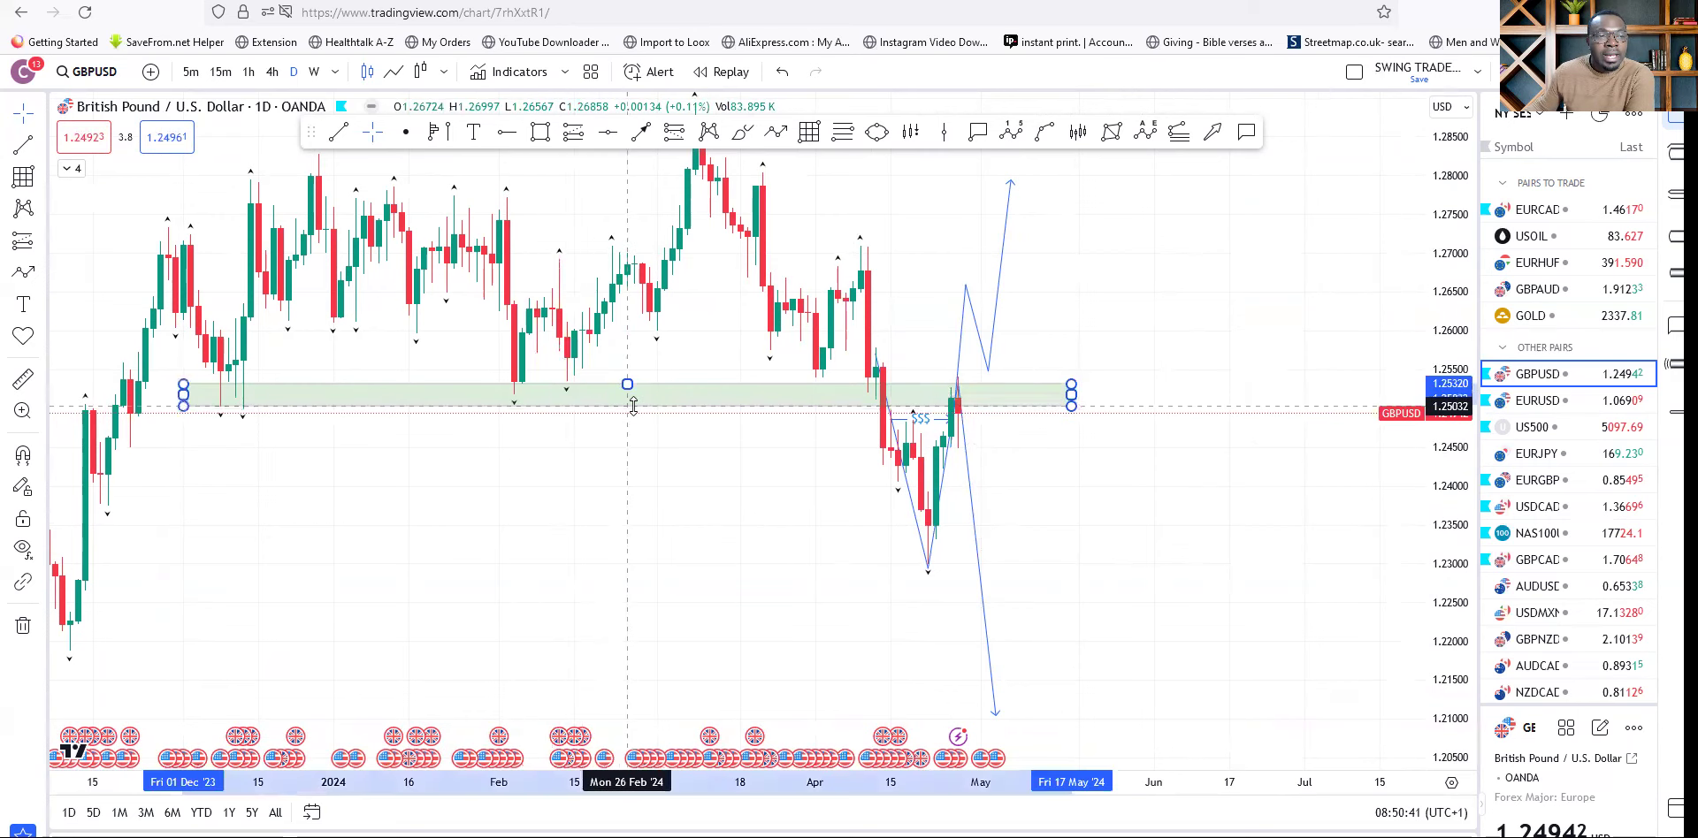
left_click(730, 544)
scroll(993, 497, "left", 5)
scroll(894, 568, "right", 5)
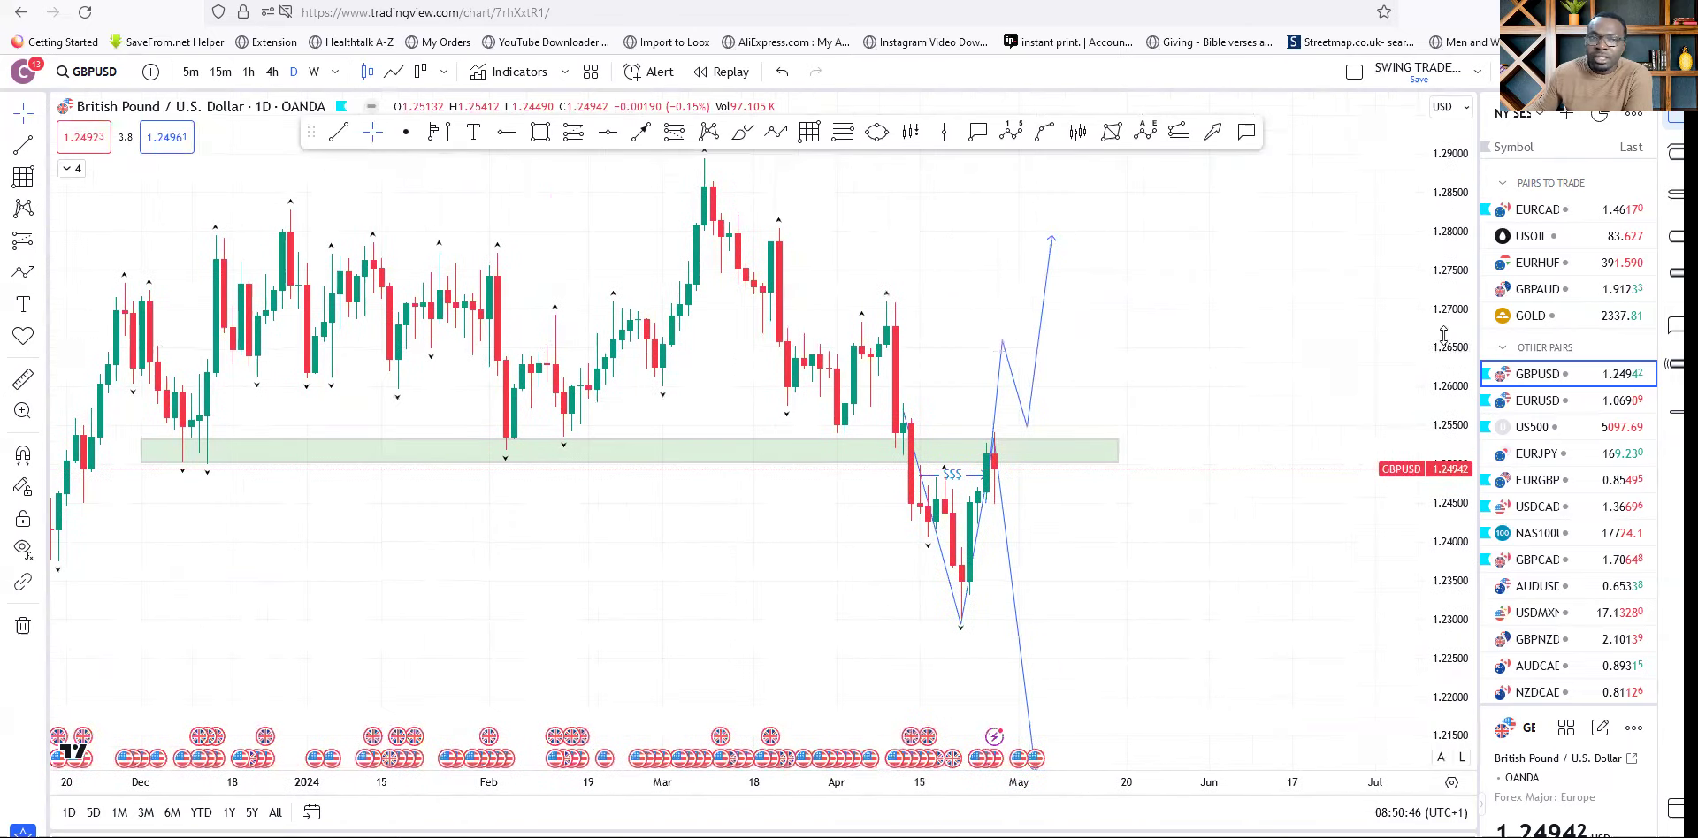
left_click_drag(1443, 322, 1023, 436)
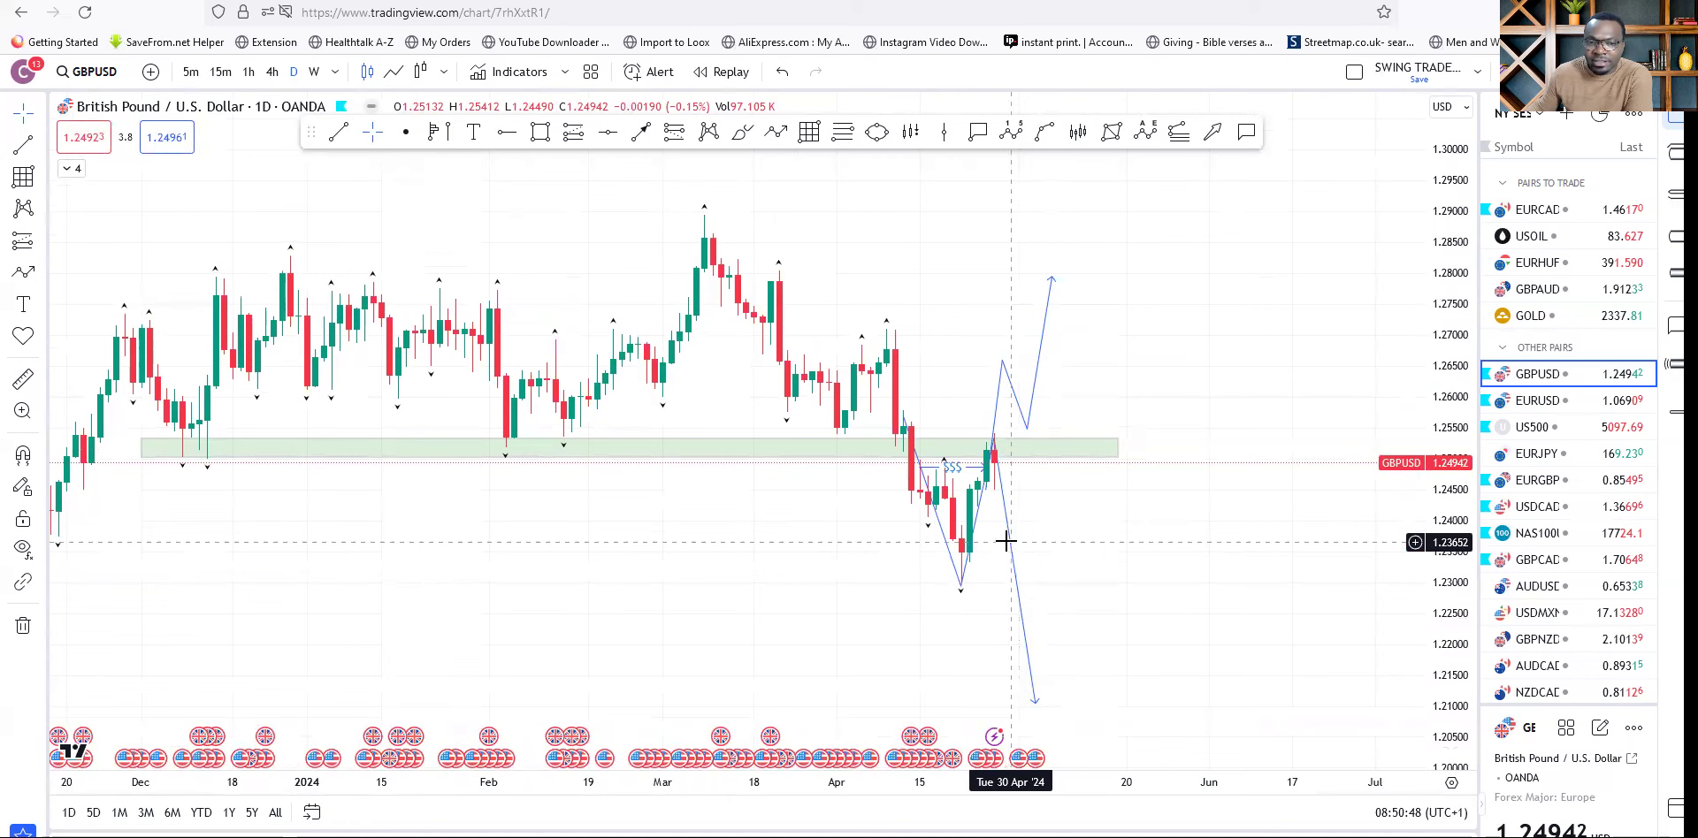
Delete both the rising and the falling projected paths.
left_click(1003, 364)
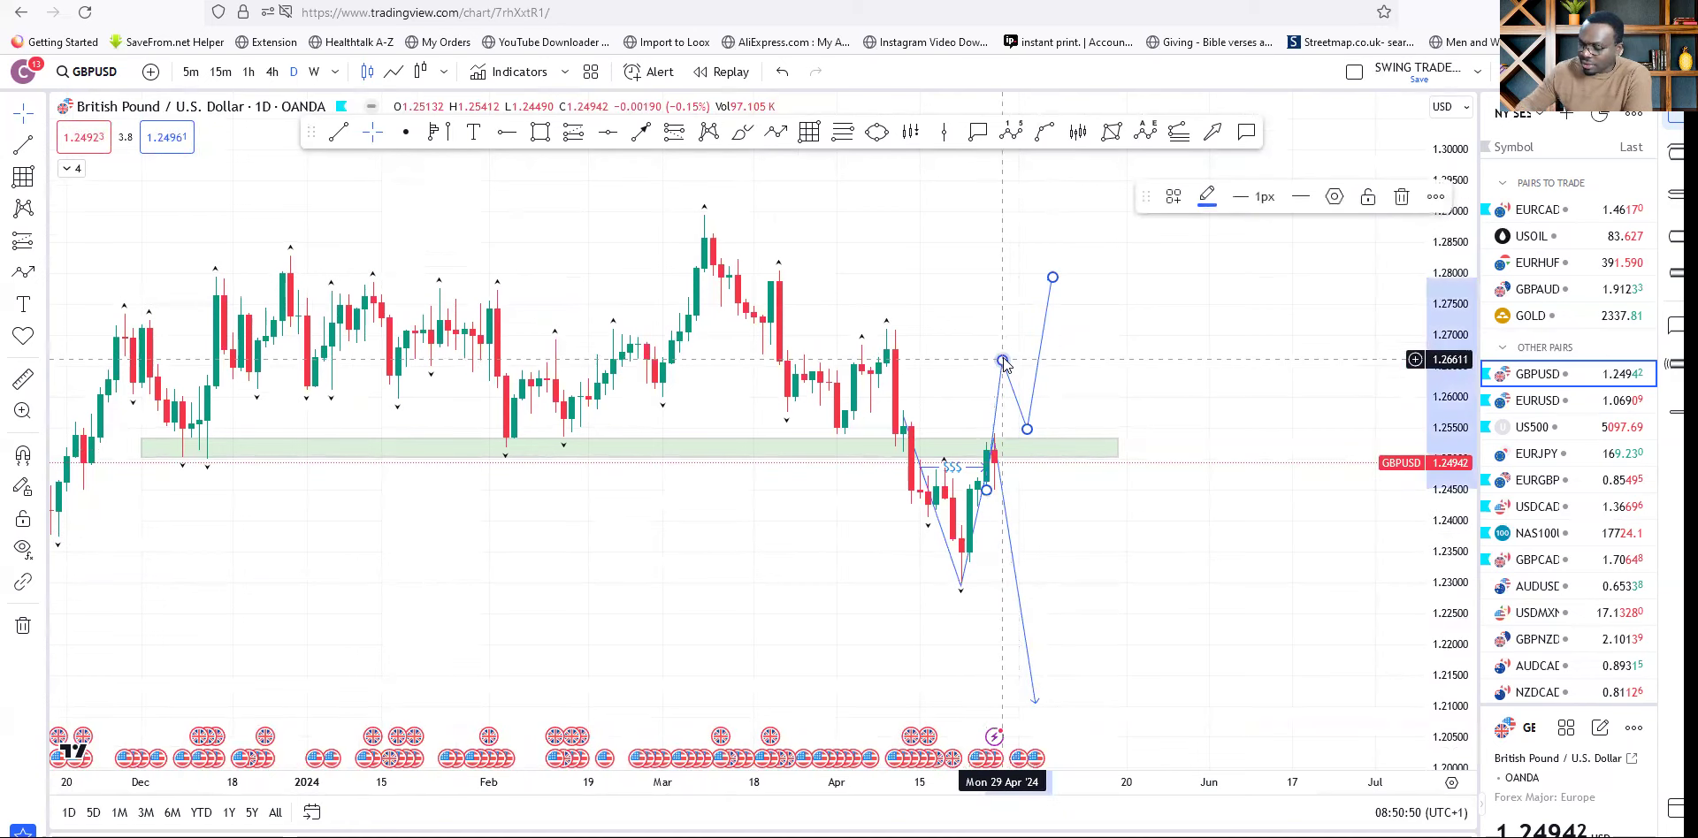
key("Delete")
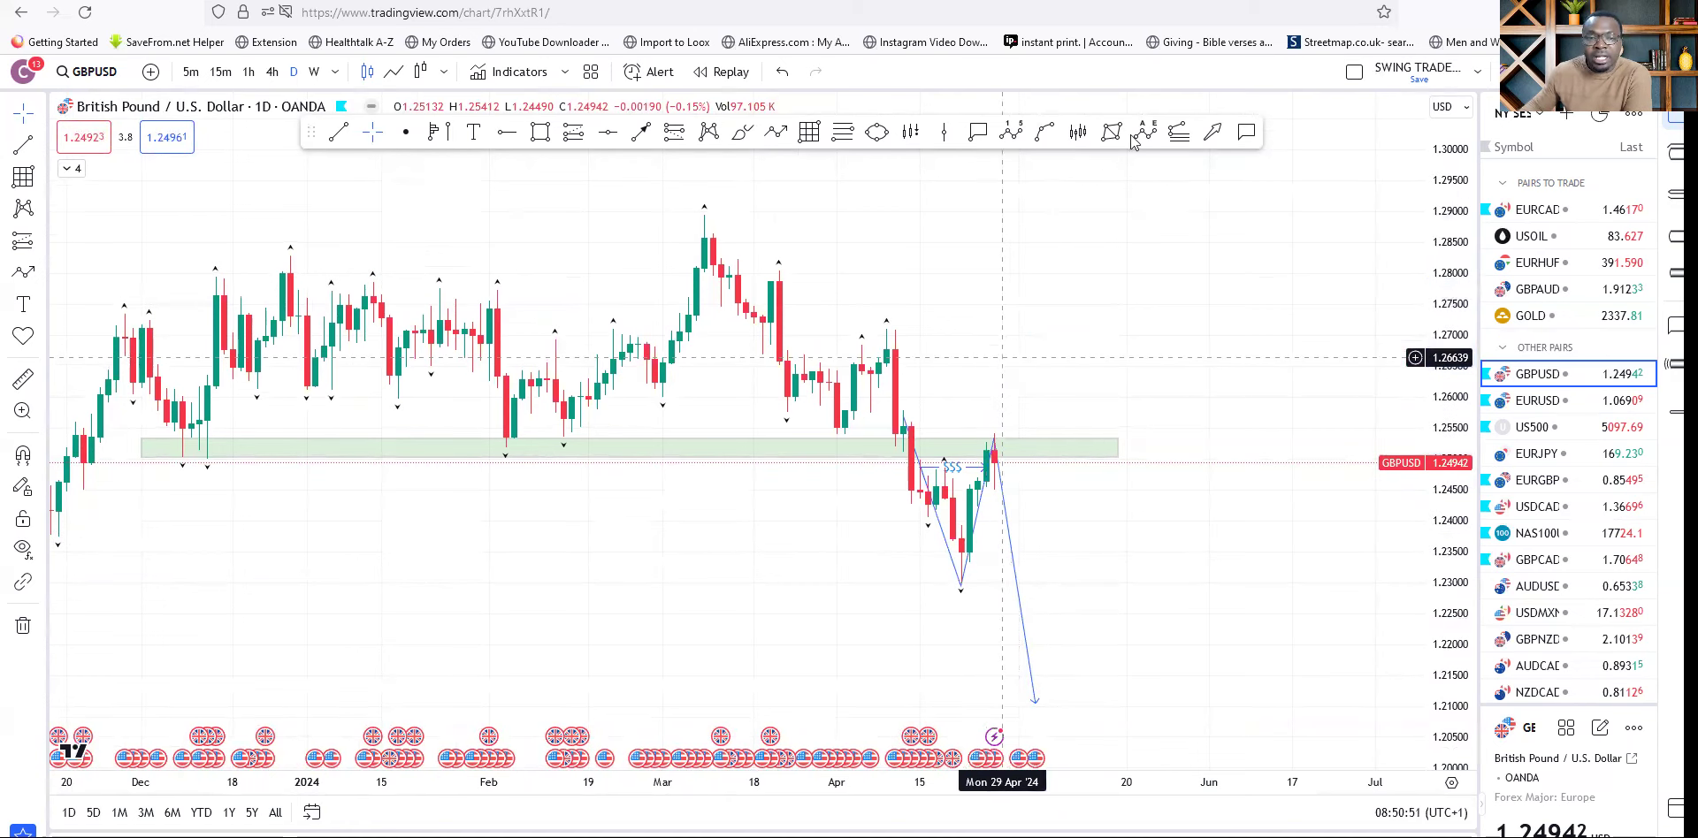
left_click(1011, 552)
key("Delete")
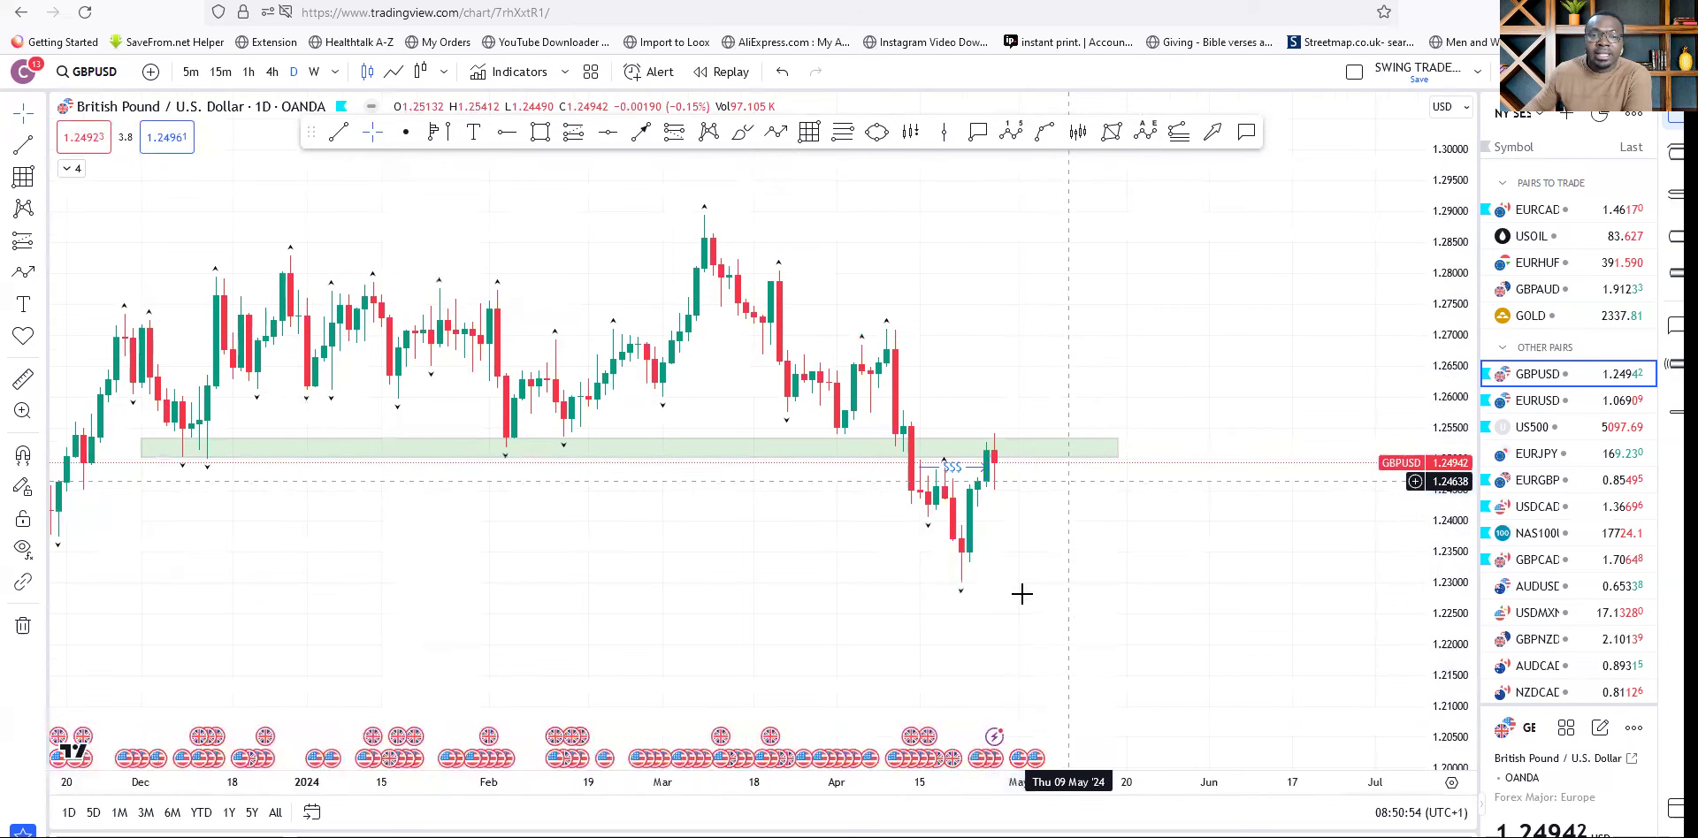
Switch GBPUSD to the 4-hour timeframe and zoom into the April candles.
left_click(270, 71)
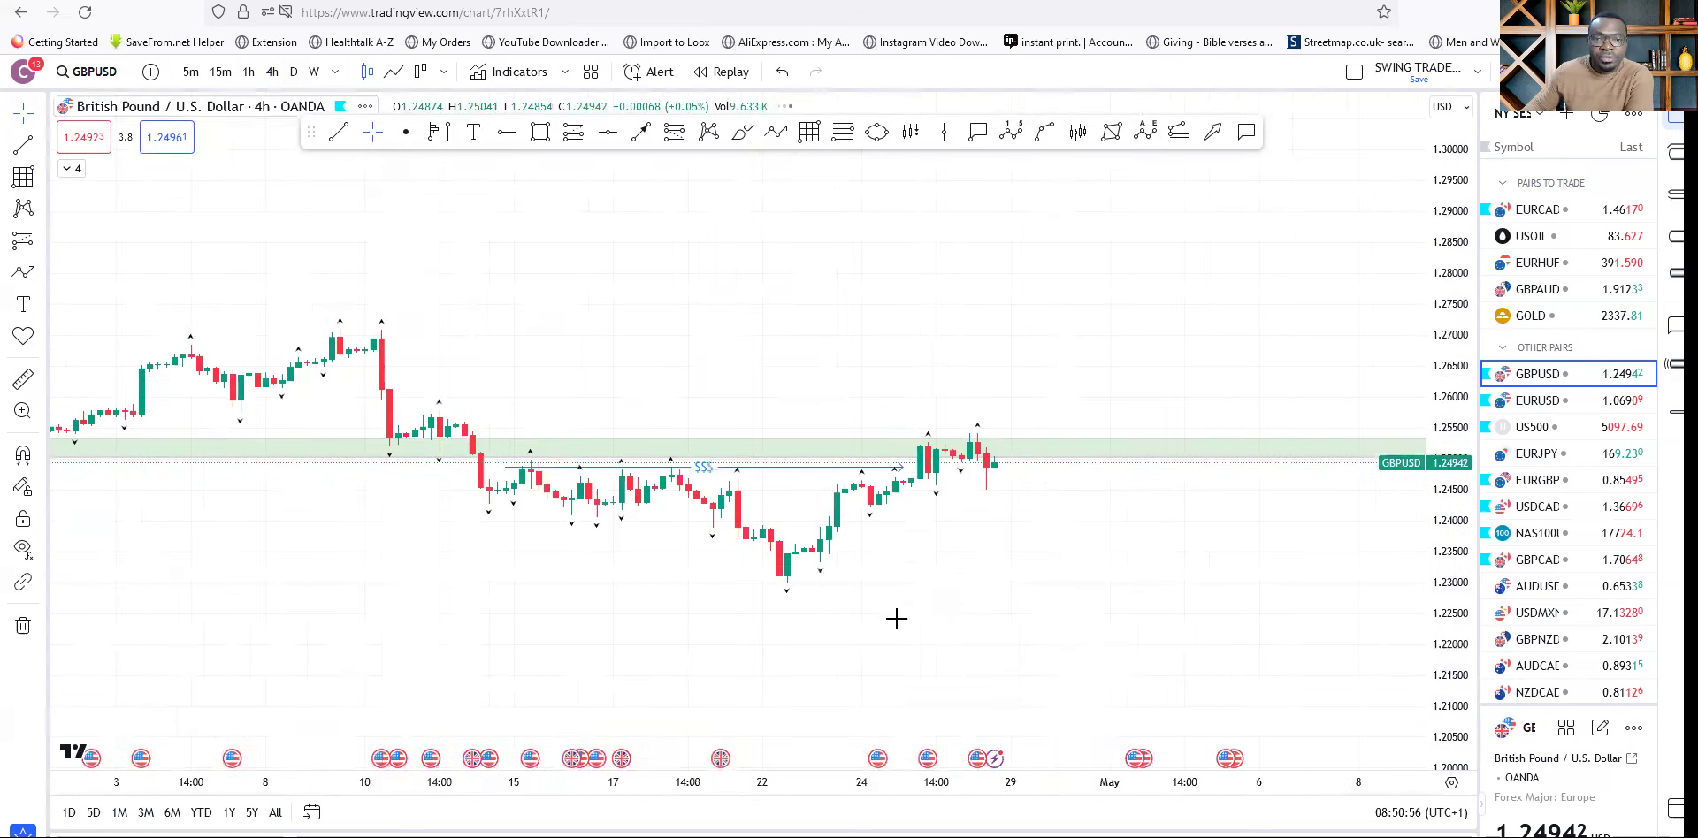
left_click_drag(866, 562, 1133, 590)
scroll(1131, 579, "up", 2)
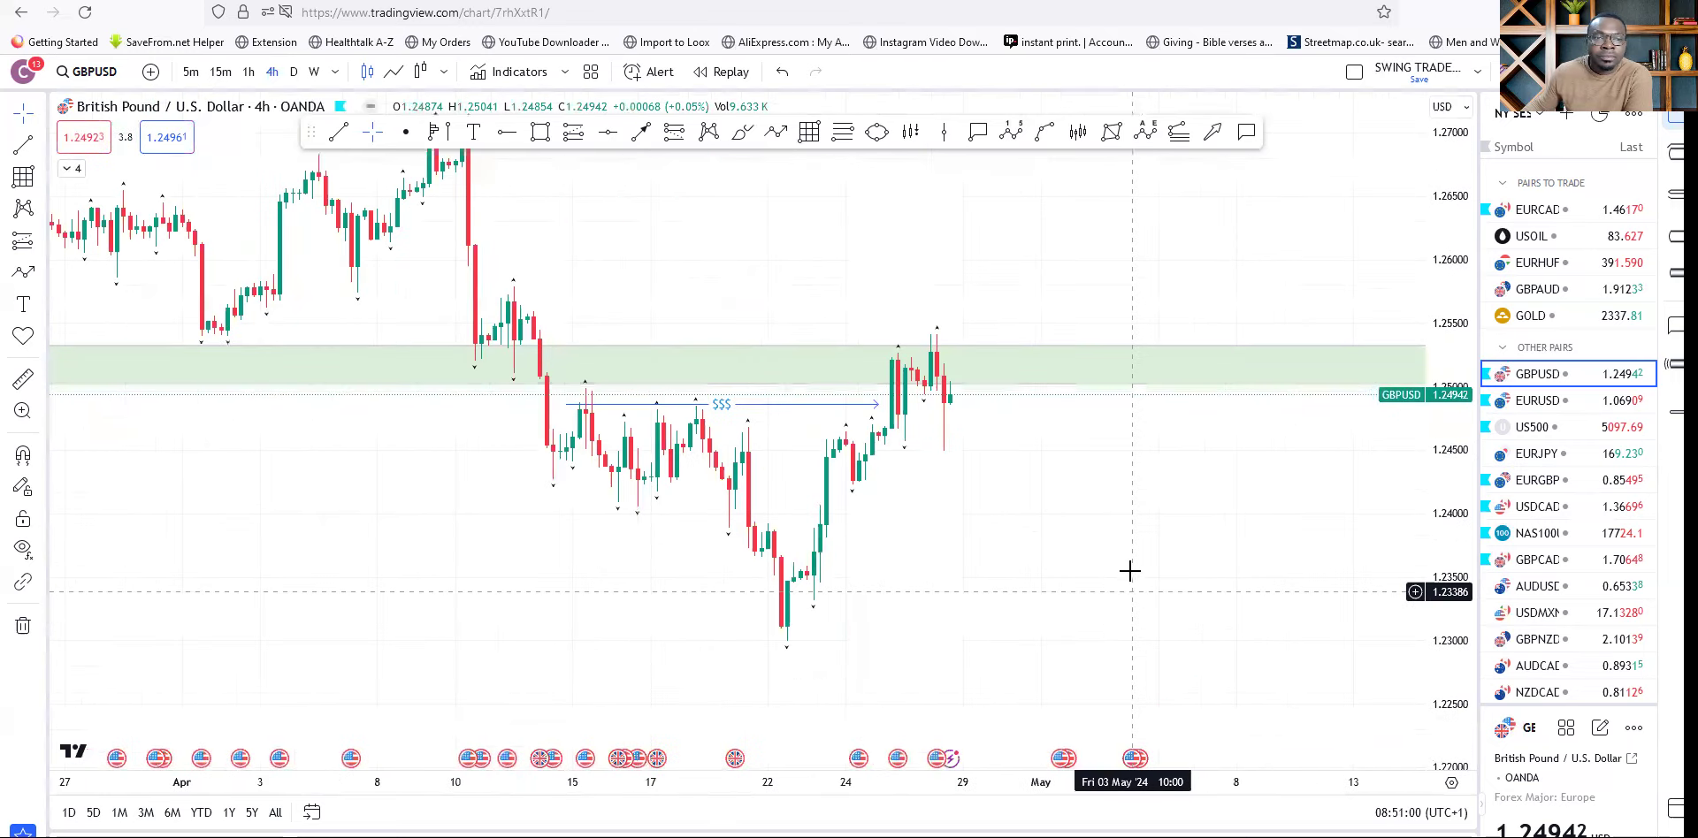
scroll(1100, 516, "up", 1)
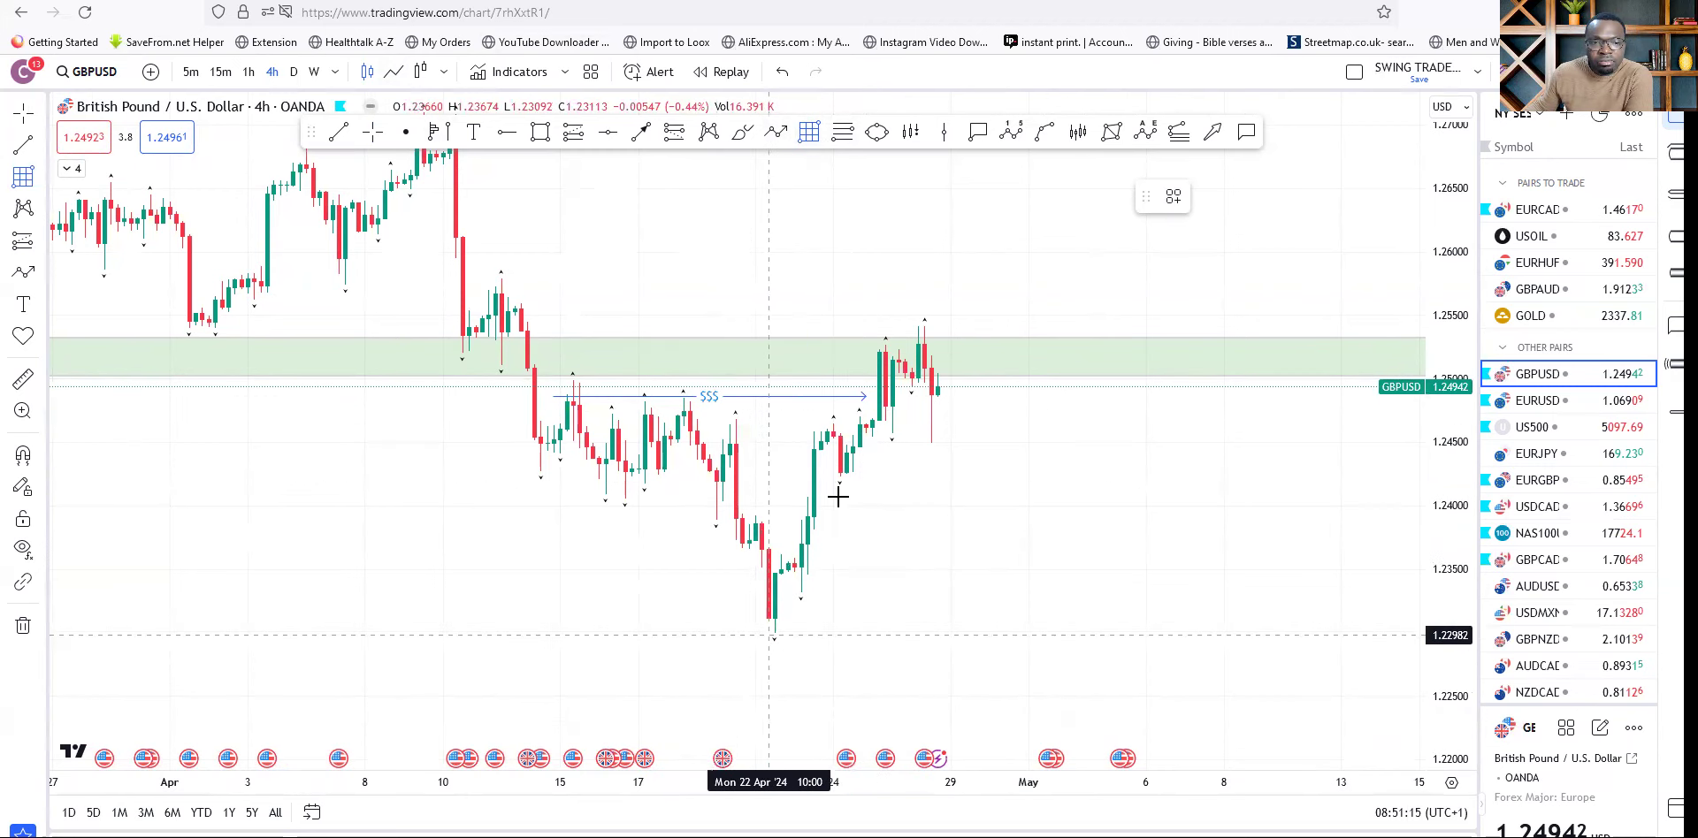
left_click(822, 520)
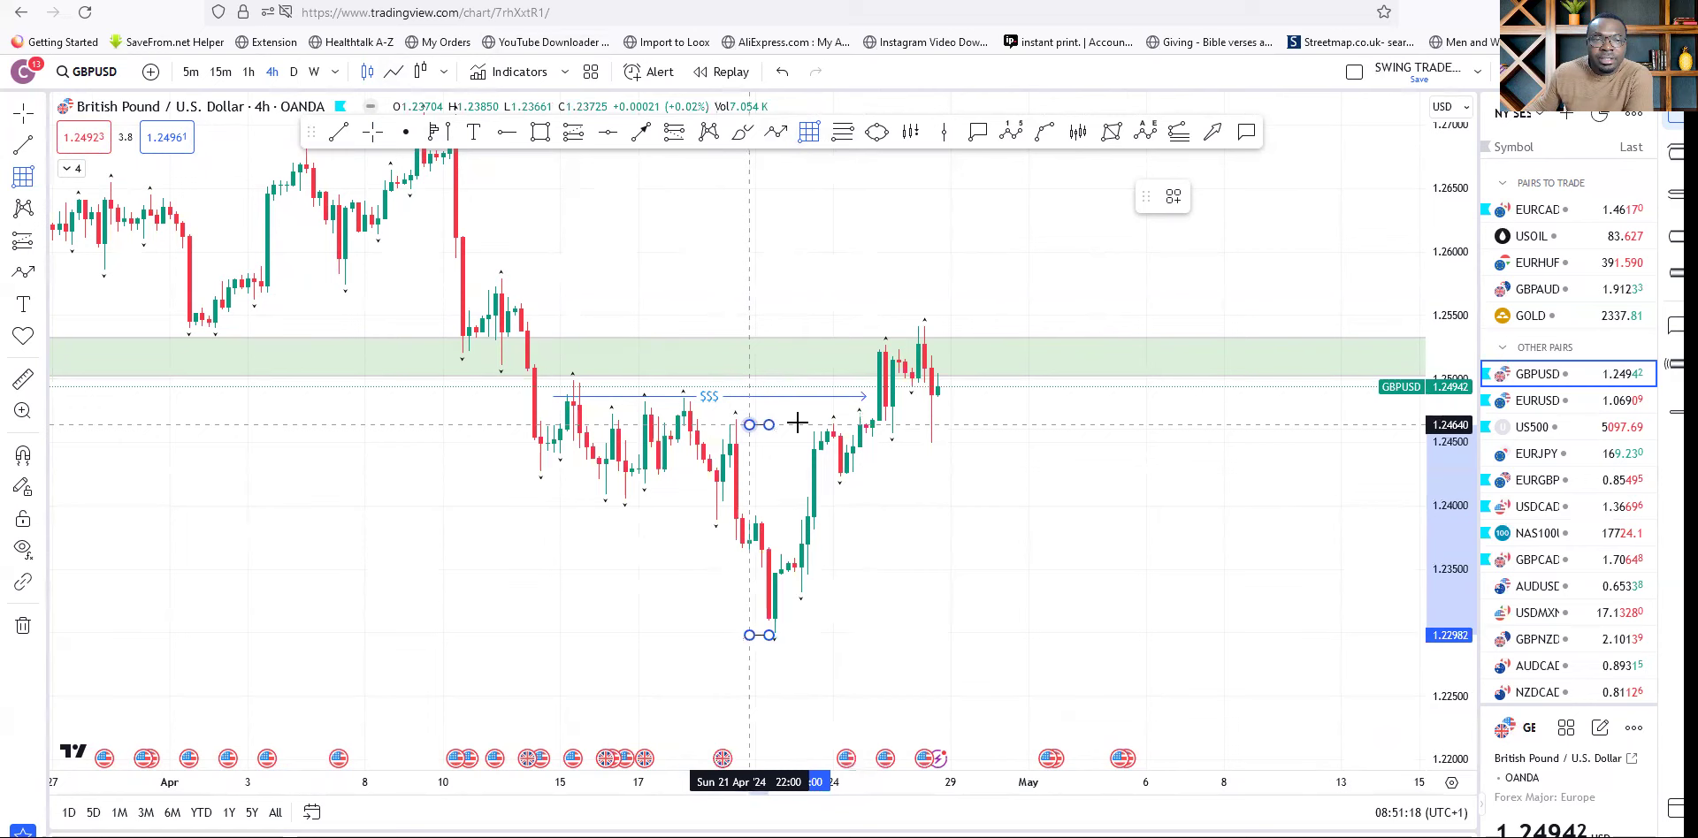
Draw range boxes at the 22 April low and recent swing highs, widening the last leftward.
left_click(857, 422)
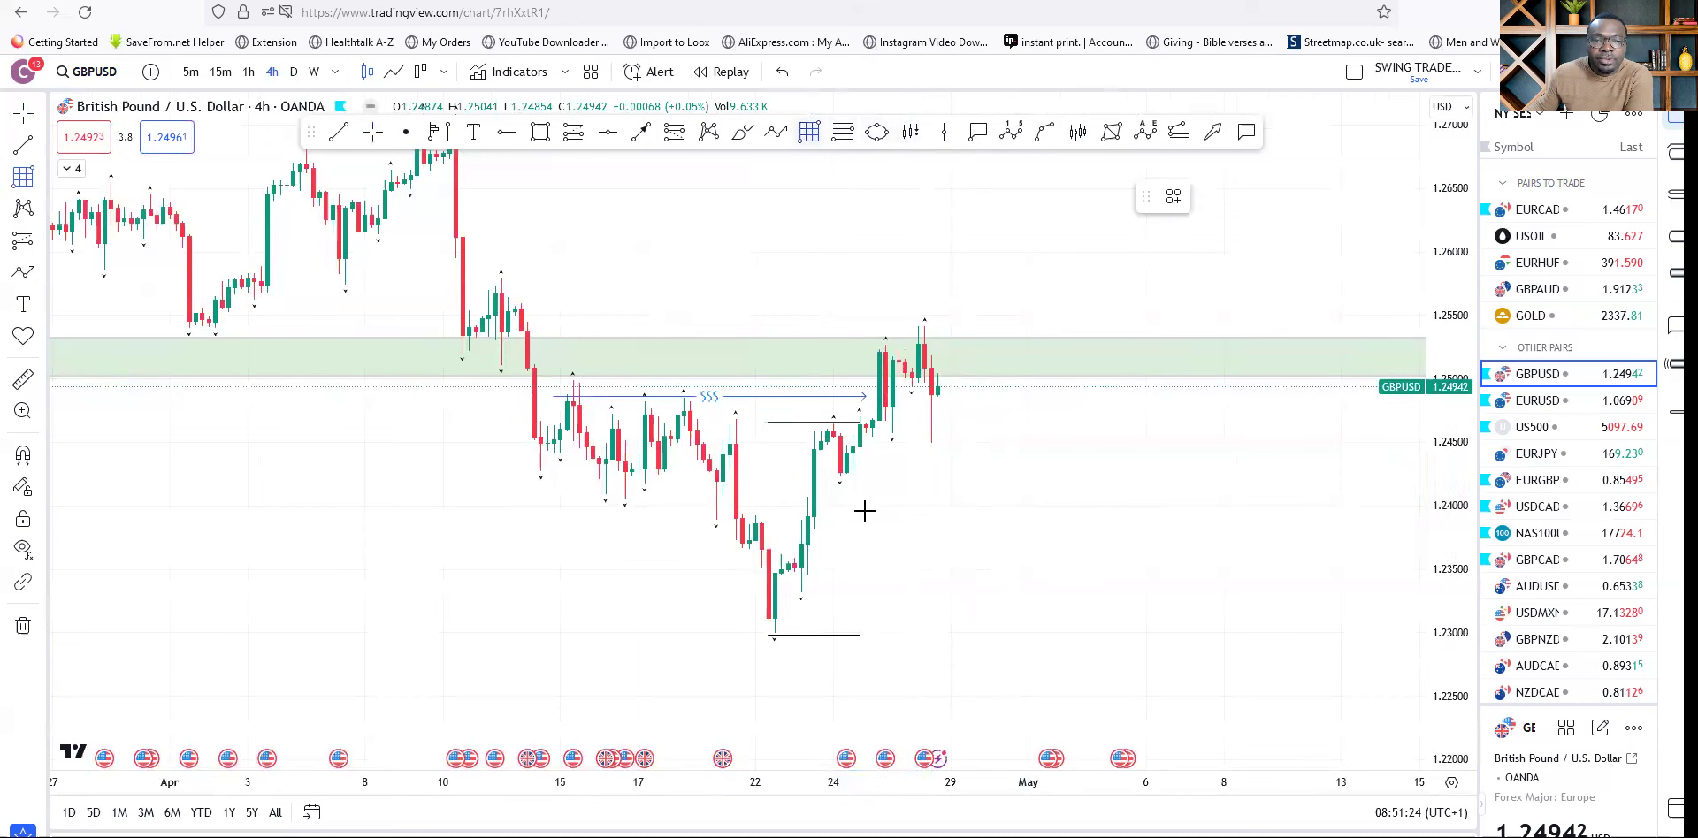
left_click(833, 484)
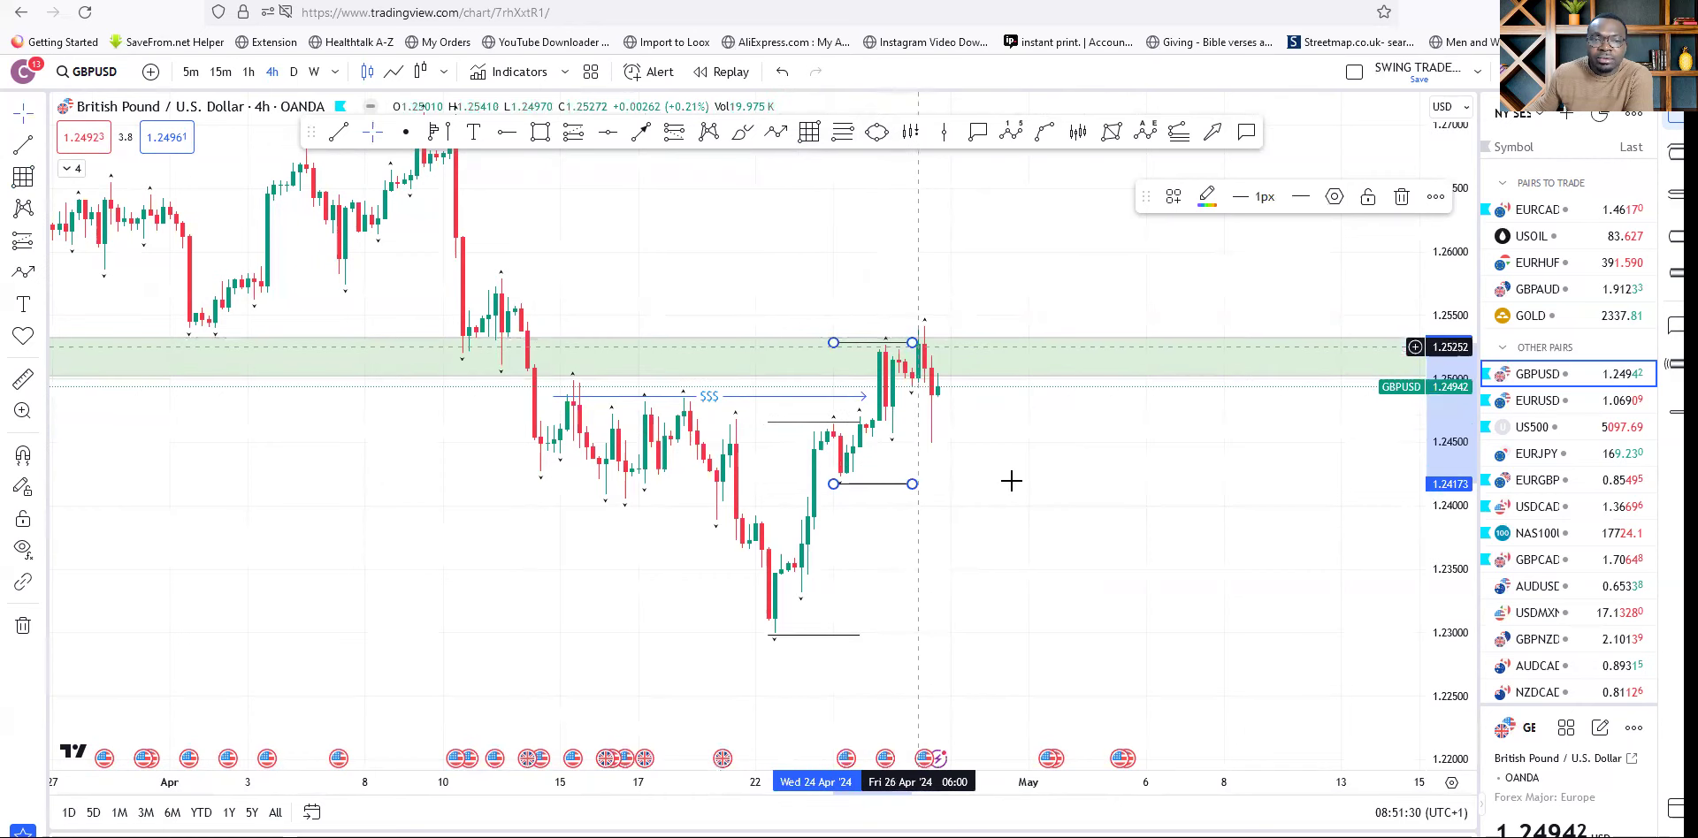
left_click(809, 132)
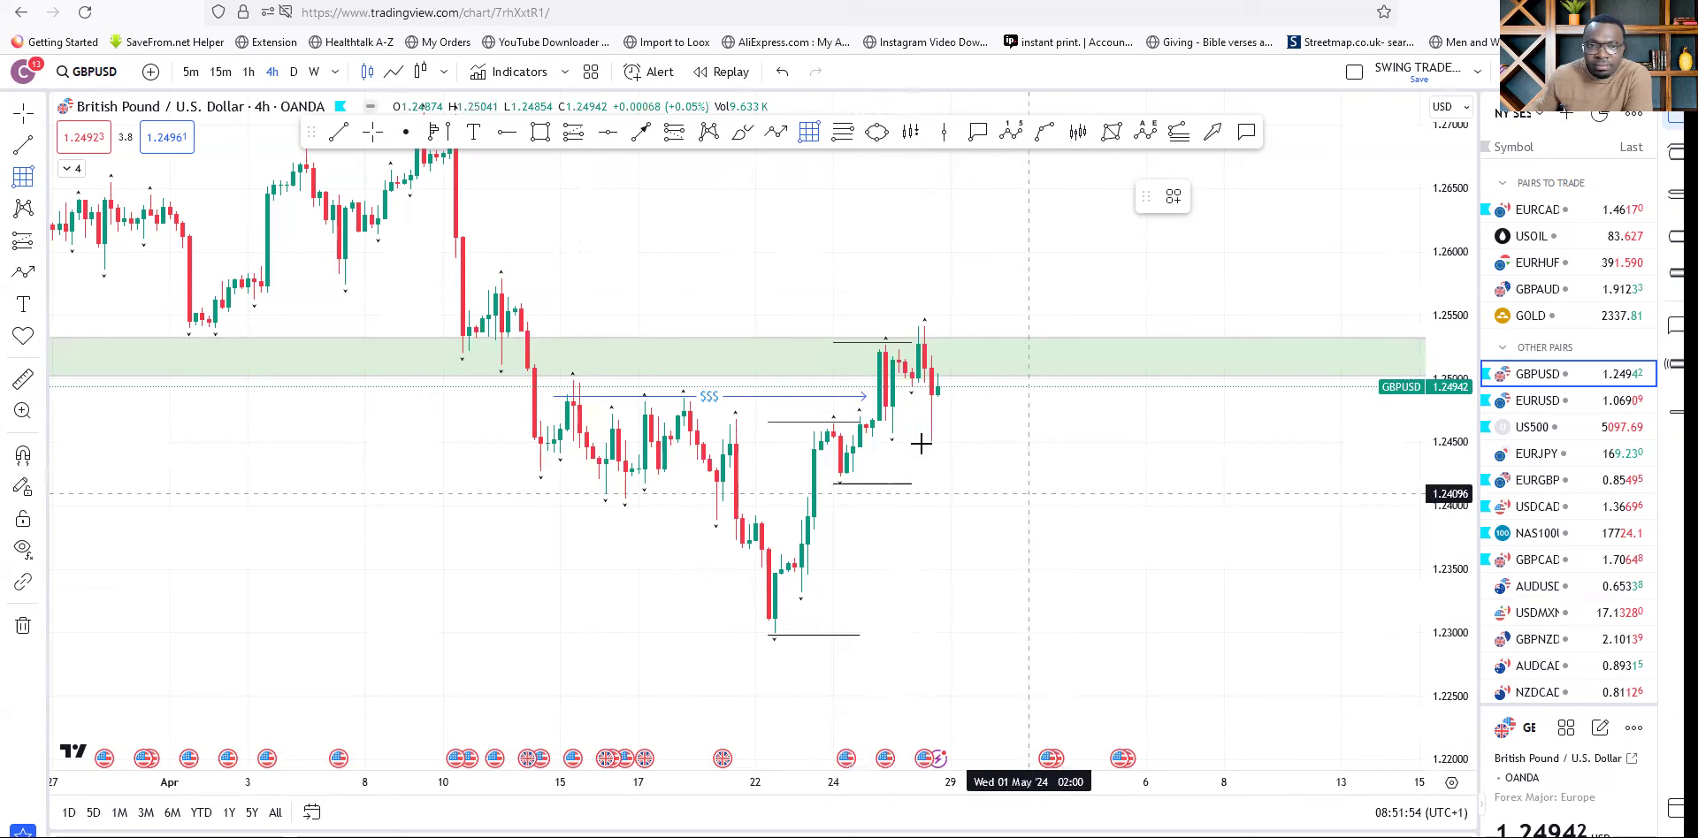
left_click(1013, 321)
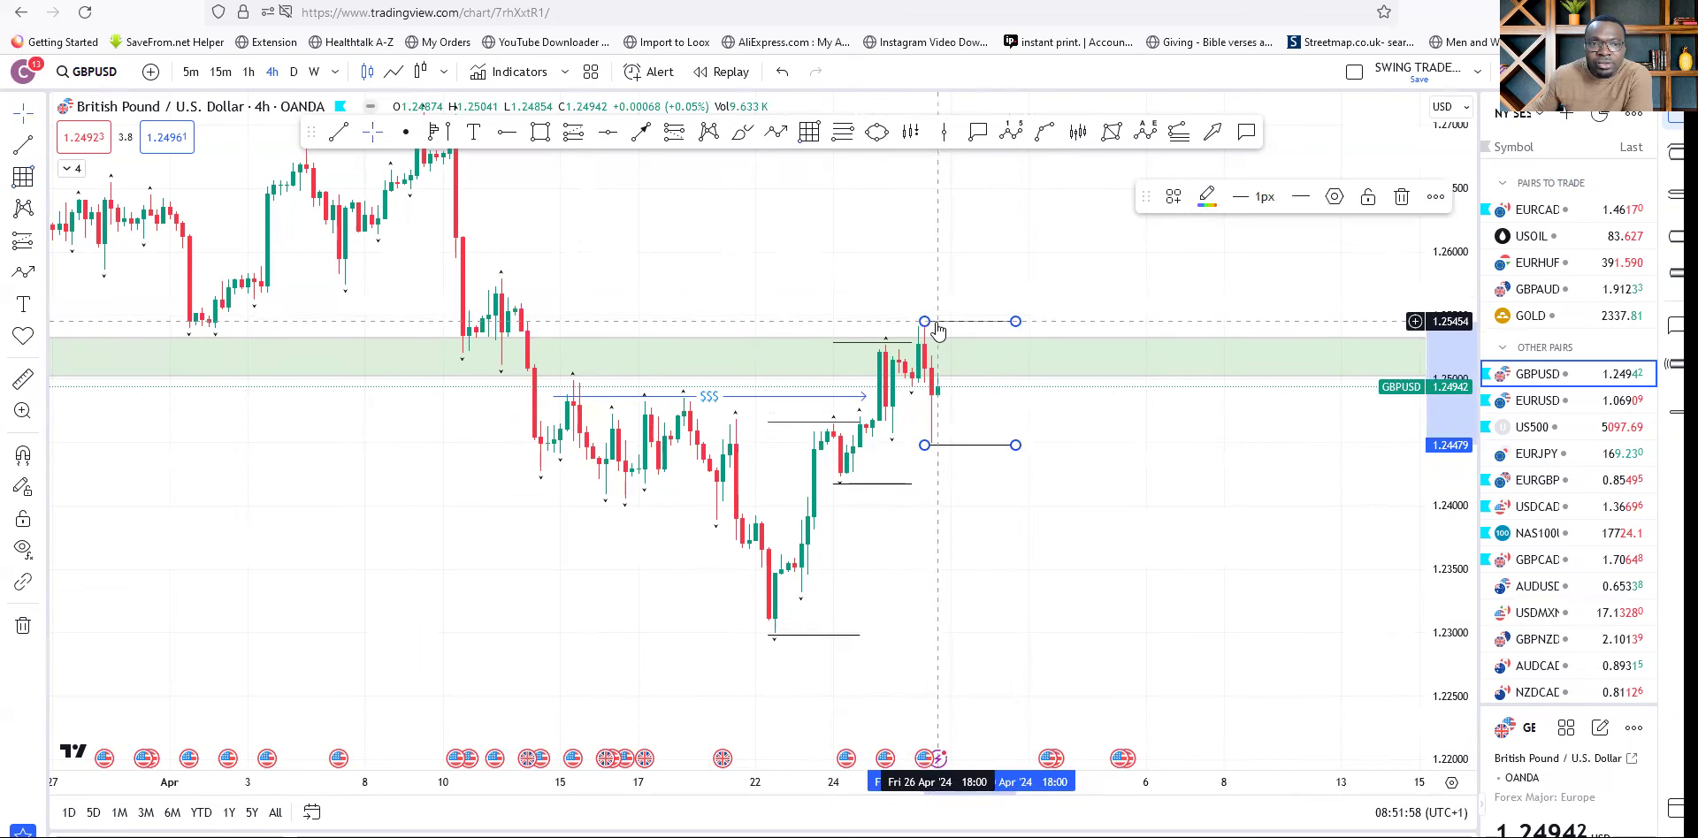
left_click_drag(923, 321, 840, 324)
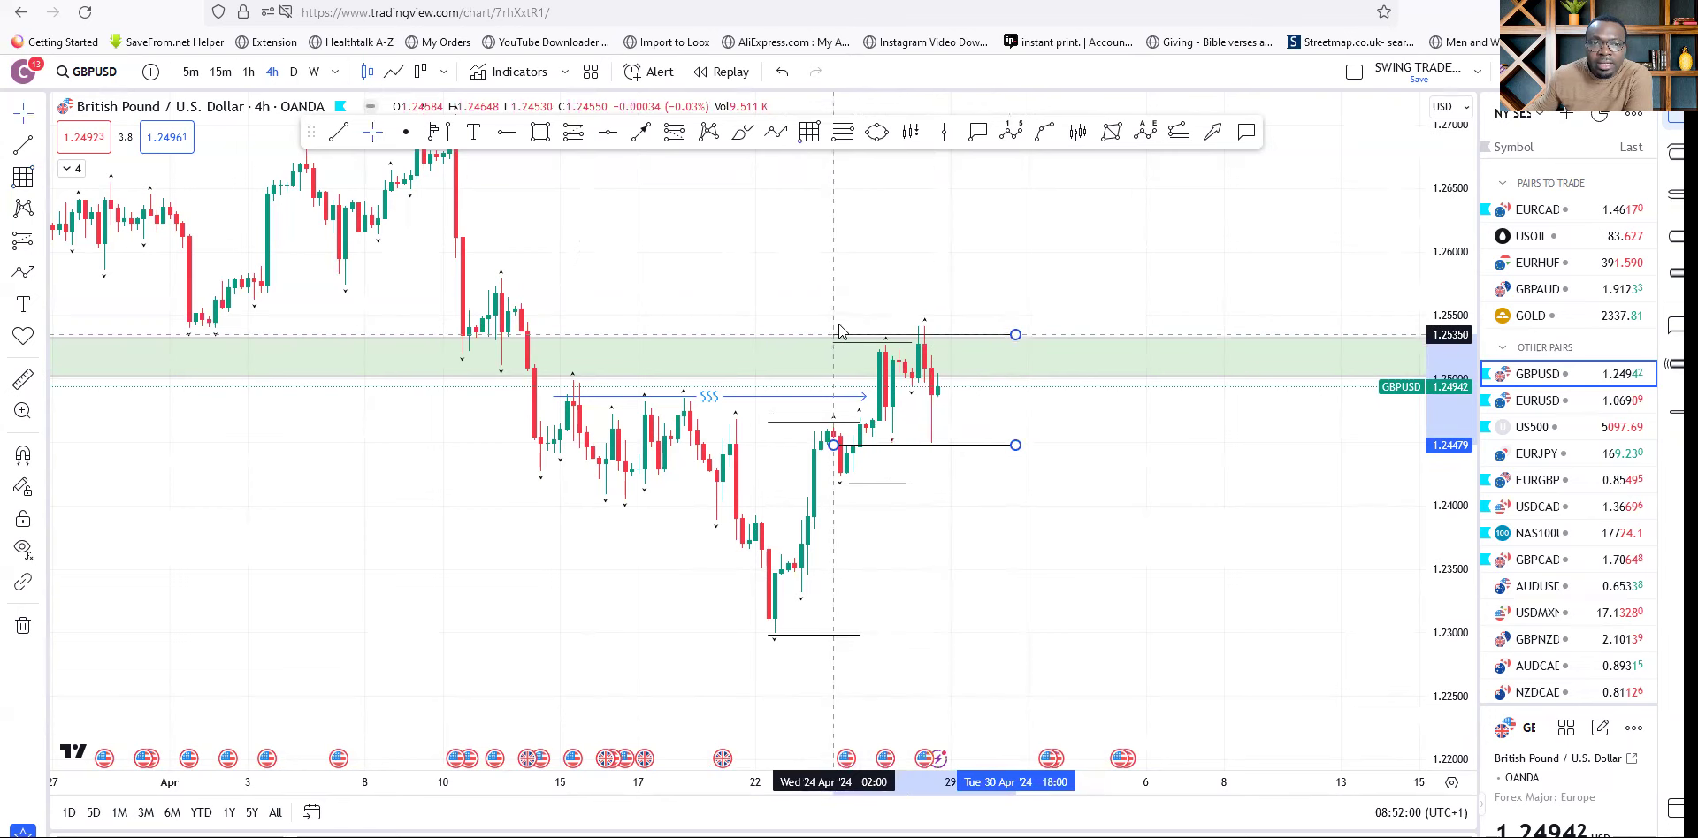
left_click(872, 486)
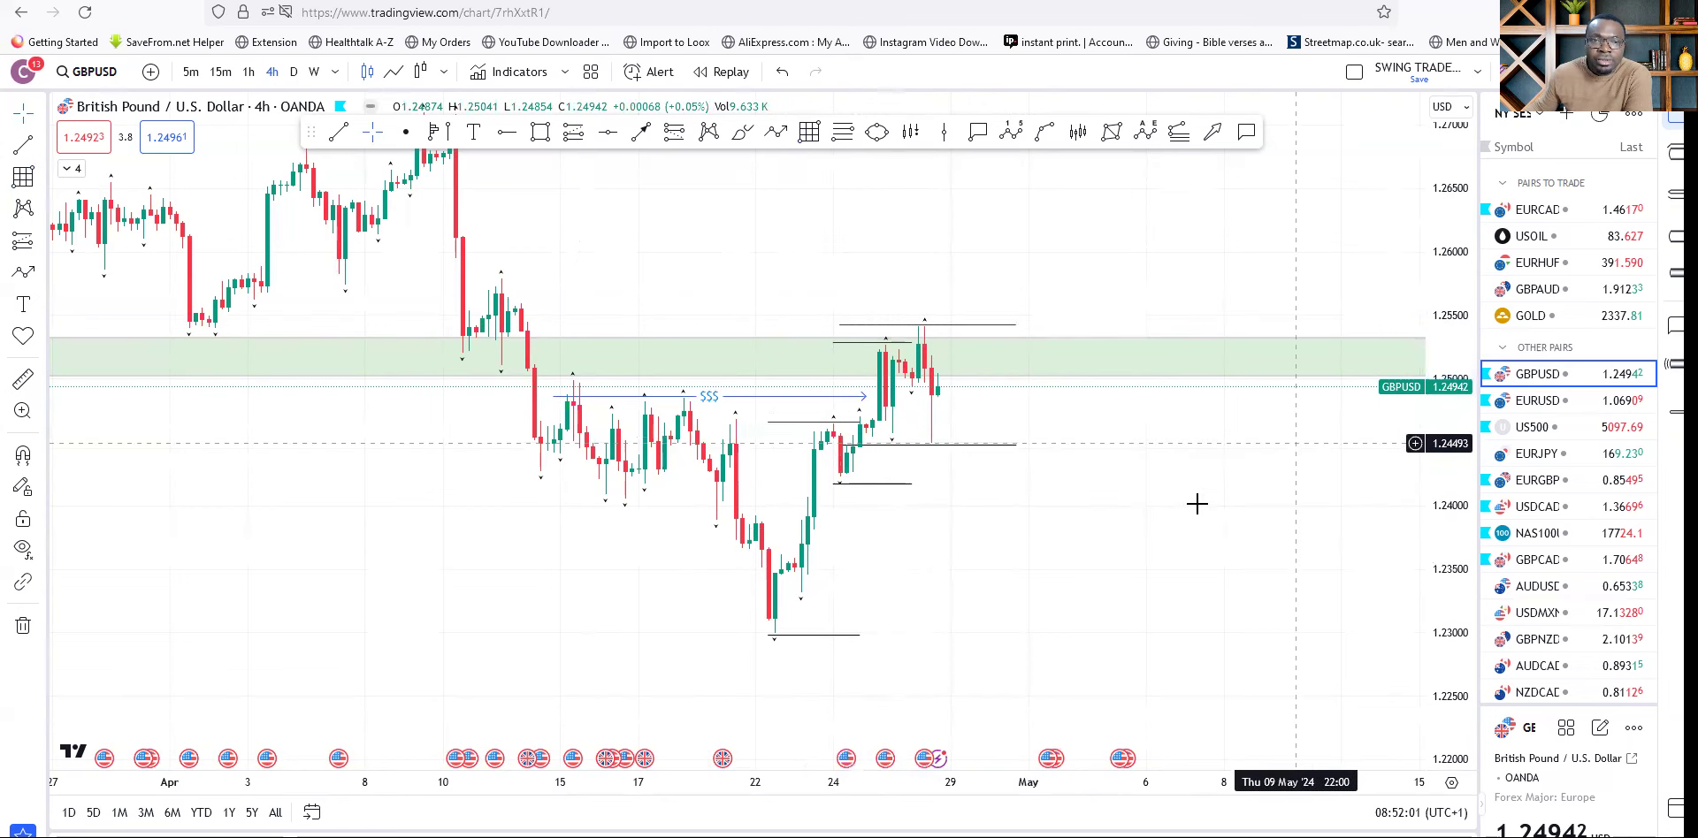
left_click_drag(1026, 548, 1008, 637)
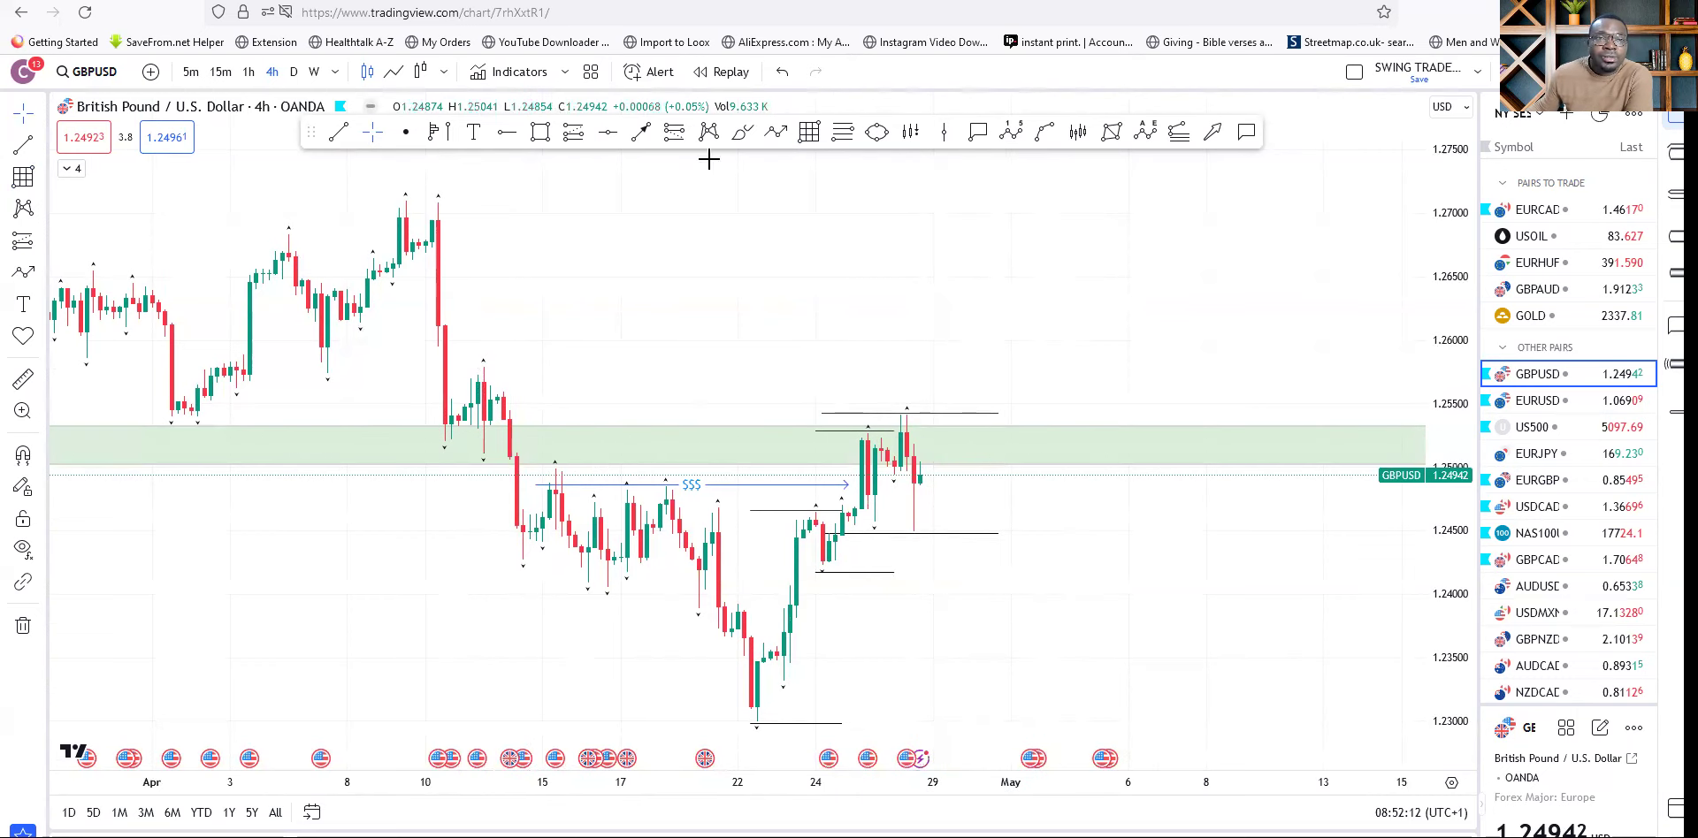
left_click_drag(1133, 537, 1049, 542)
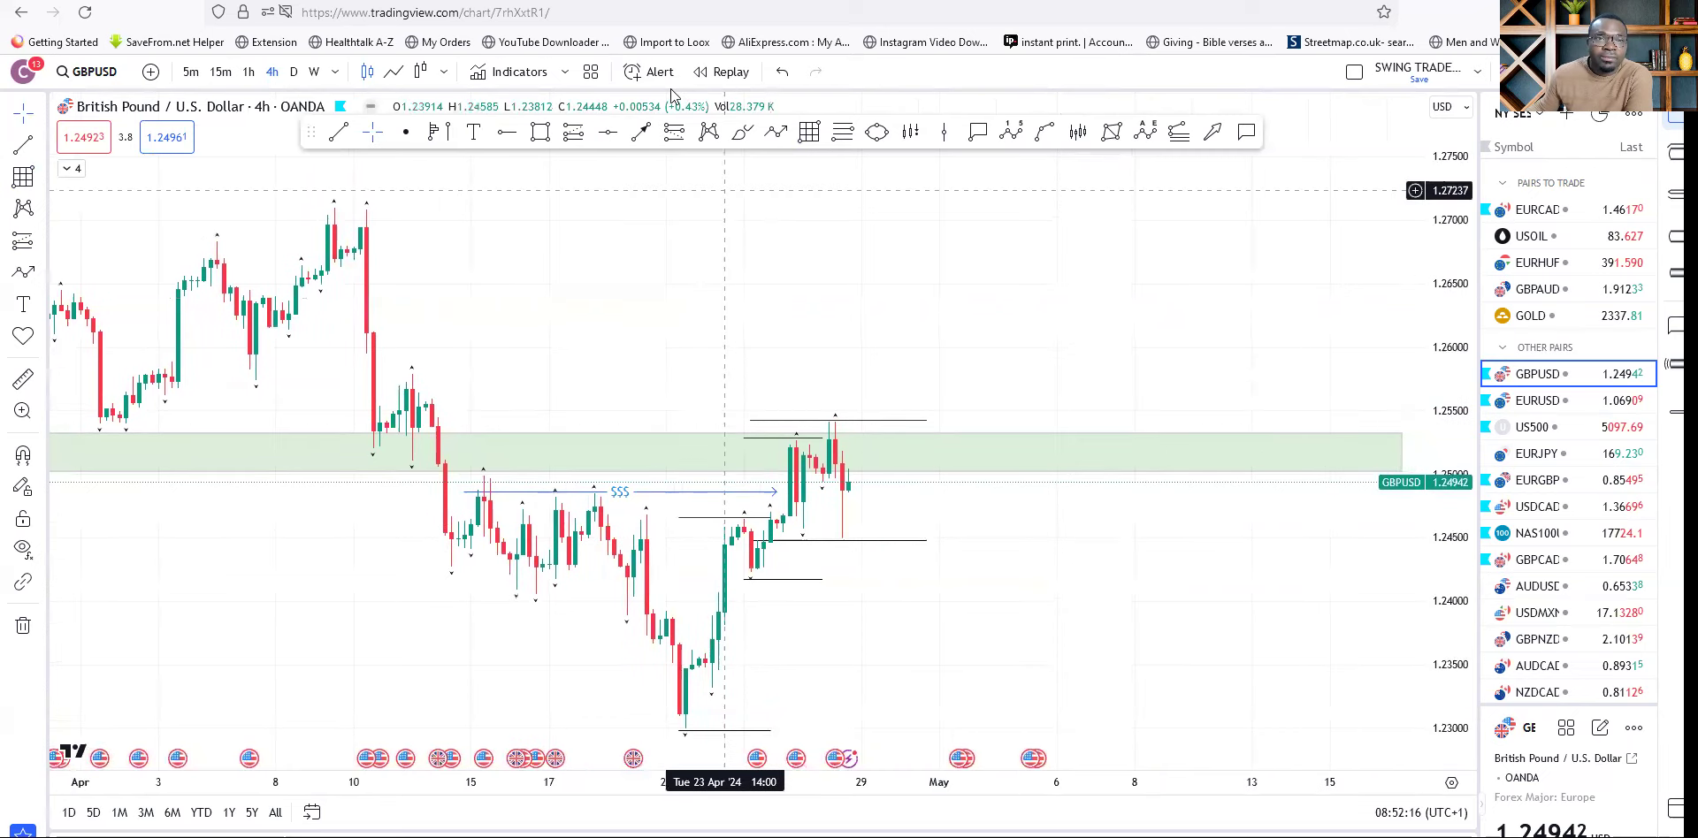
left_click(776, 133)
left_click(854, 507)
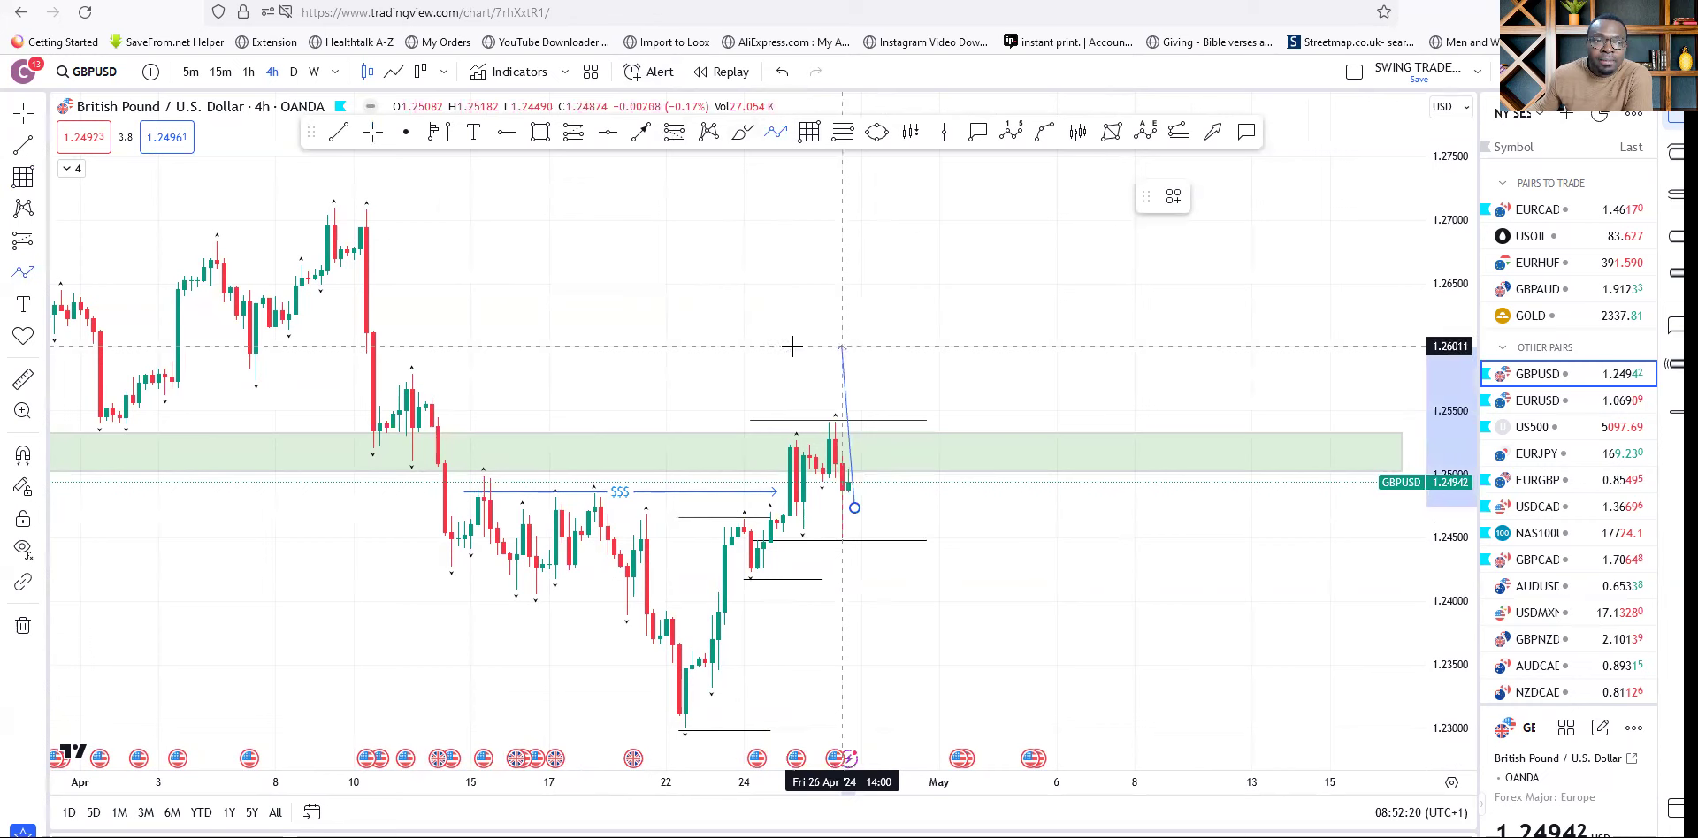
left_click(945, 430)
double_click(1076, 196)
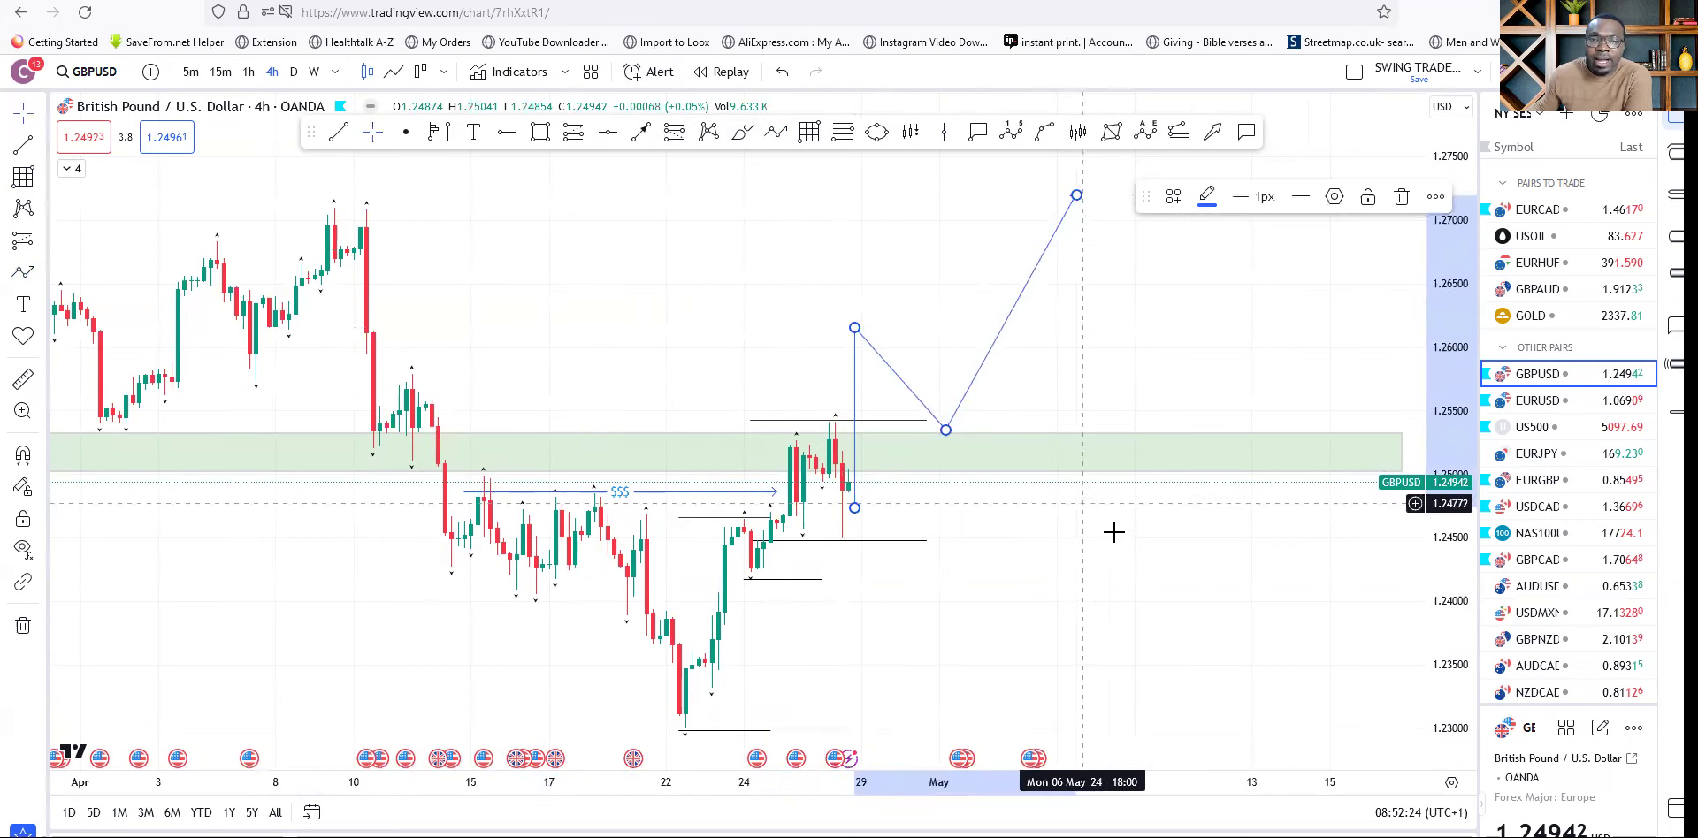
scroll(1357, 521, "left", 3)
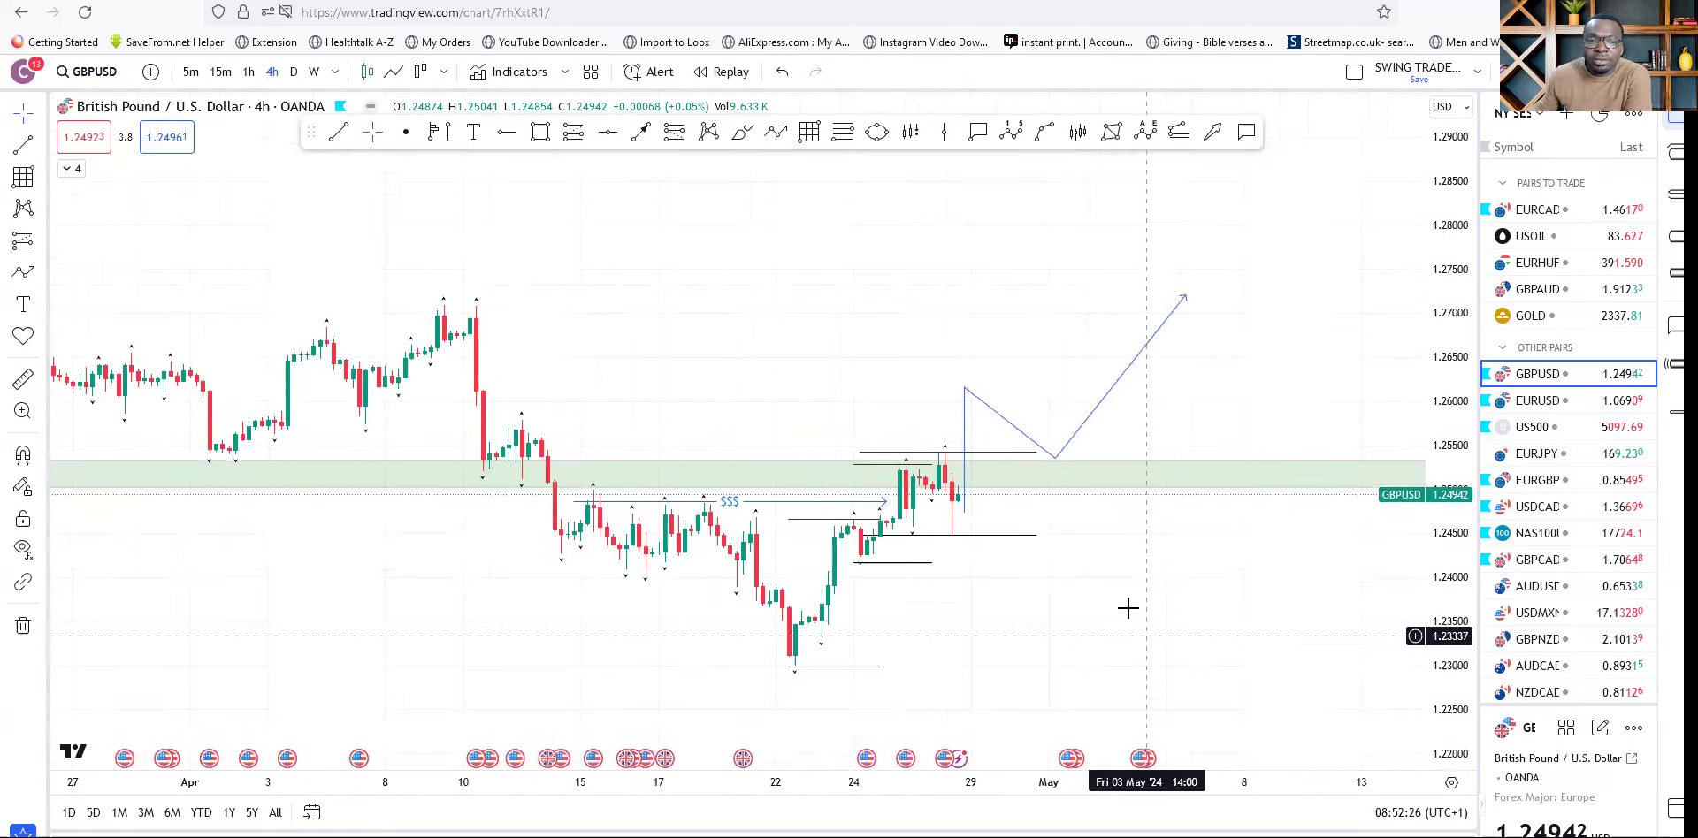
scroll(1126, 607, "down", 3)
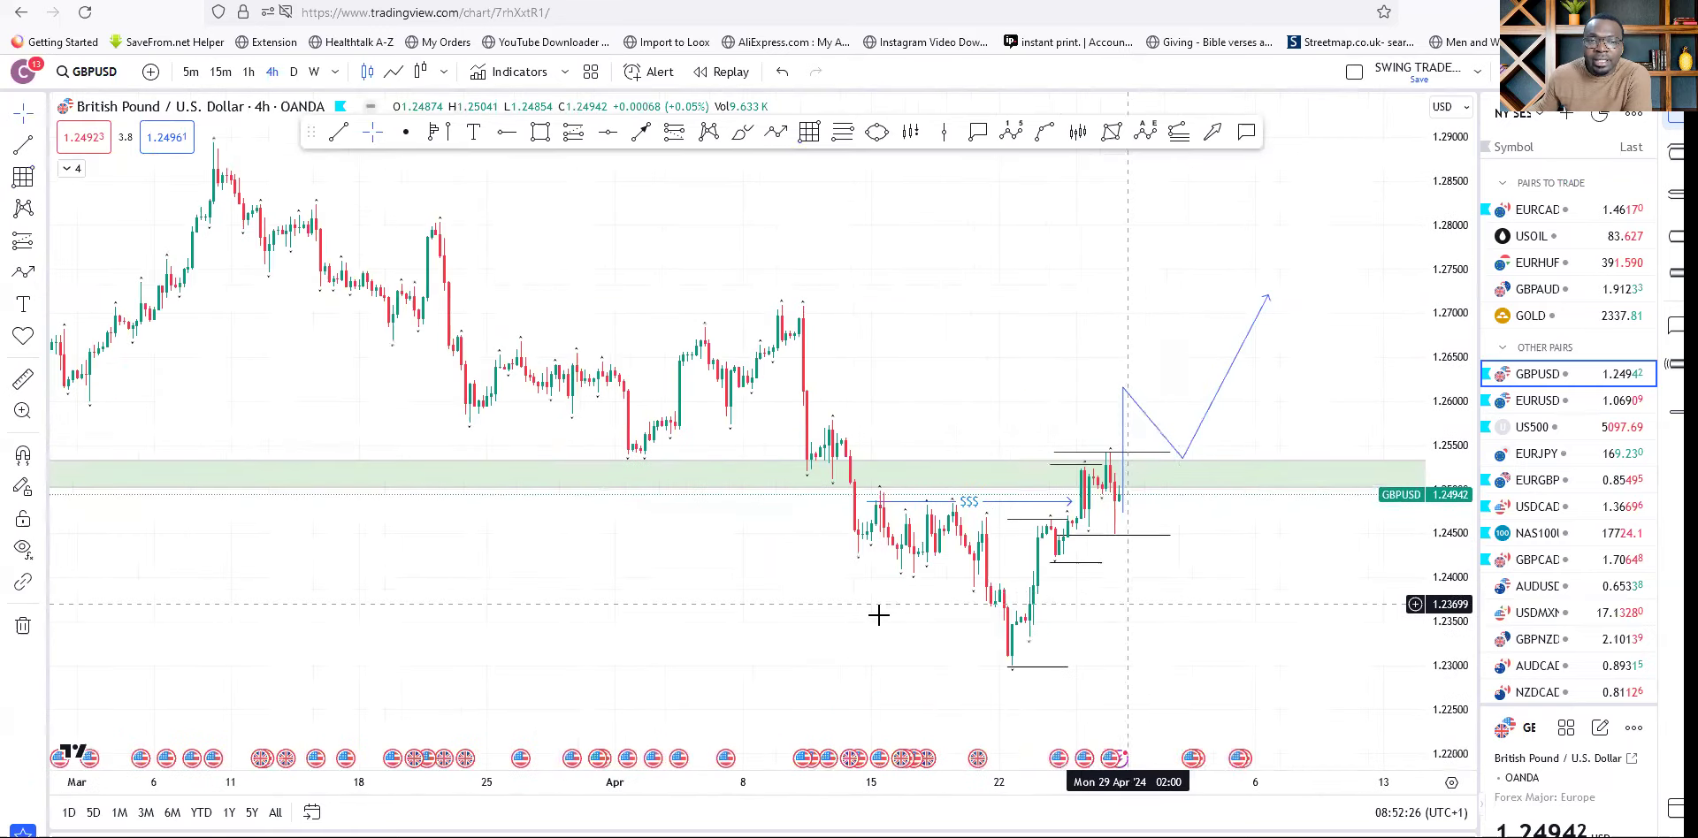
left_click(1265, 307)
key("Delete")
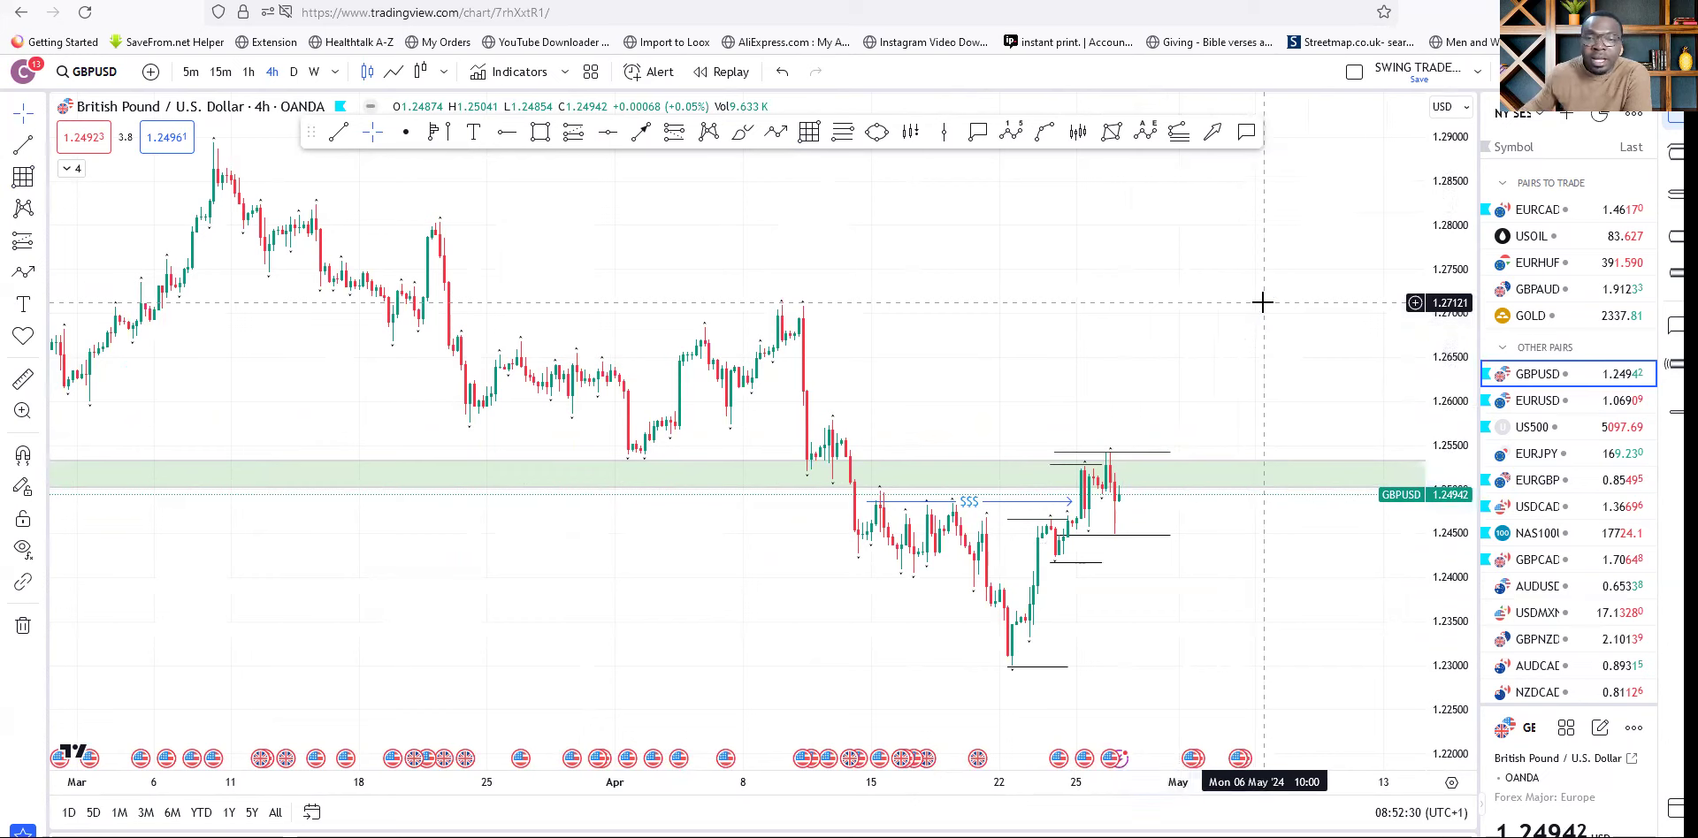
scroll(1109, 513, "right", 3)
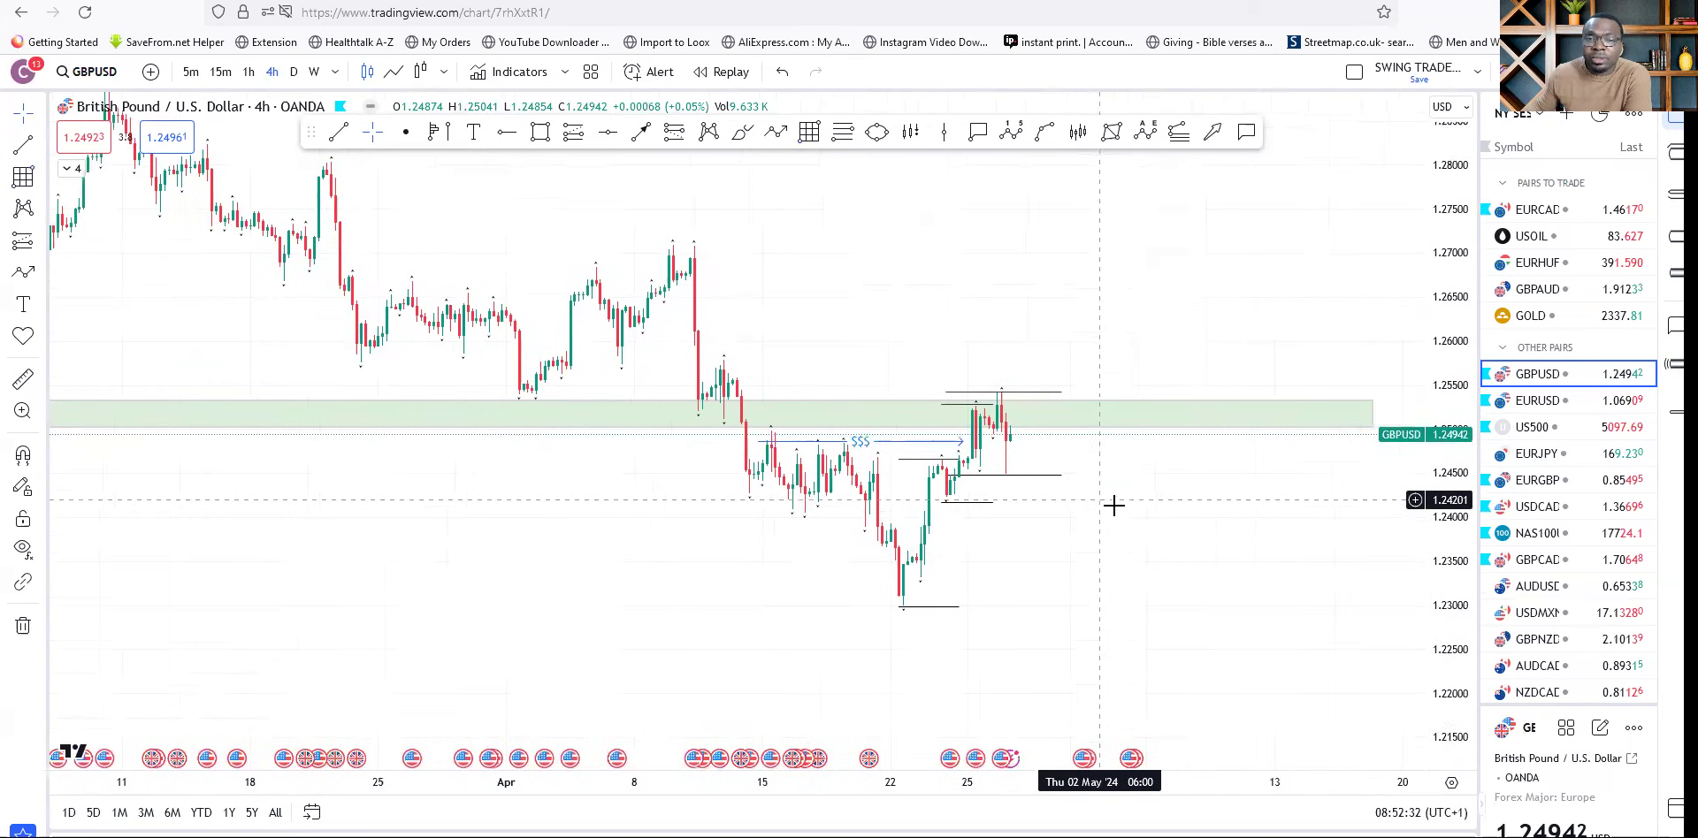
scroll(1109, 600, "right", 6)
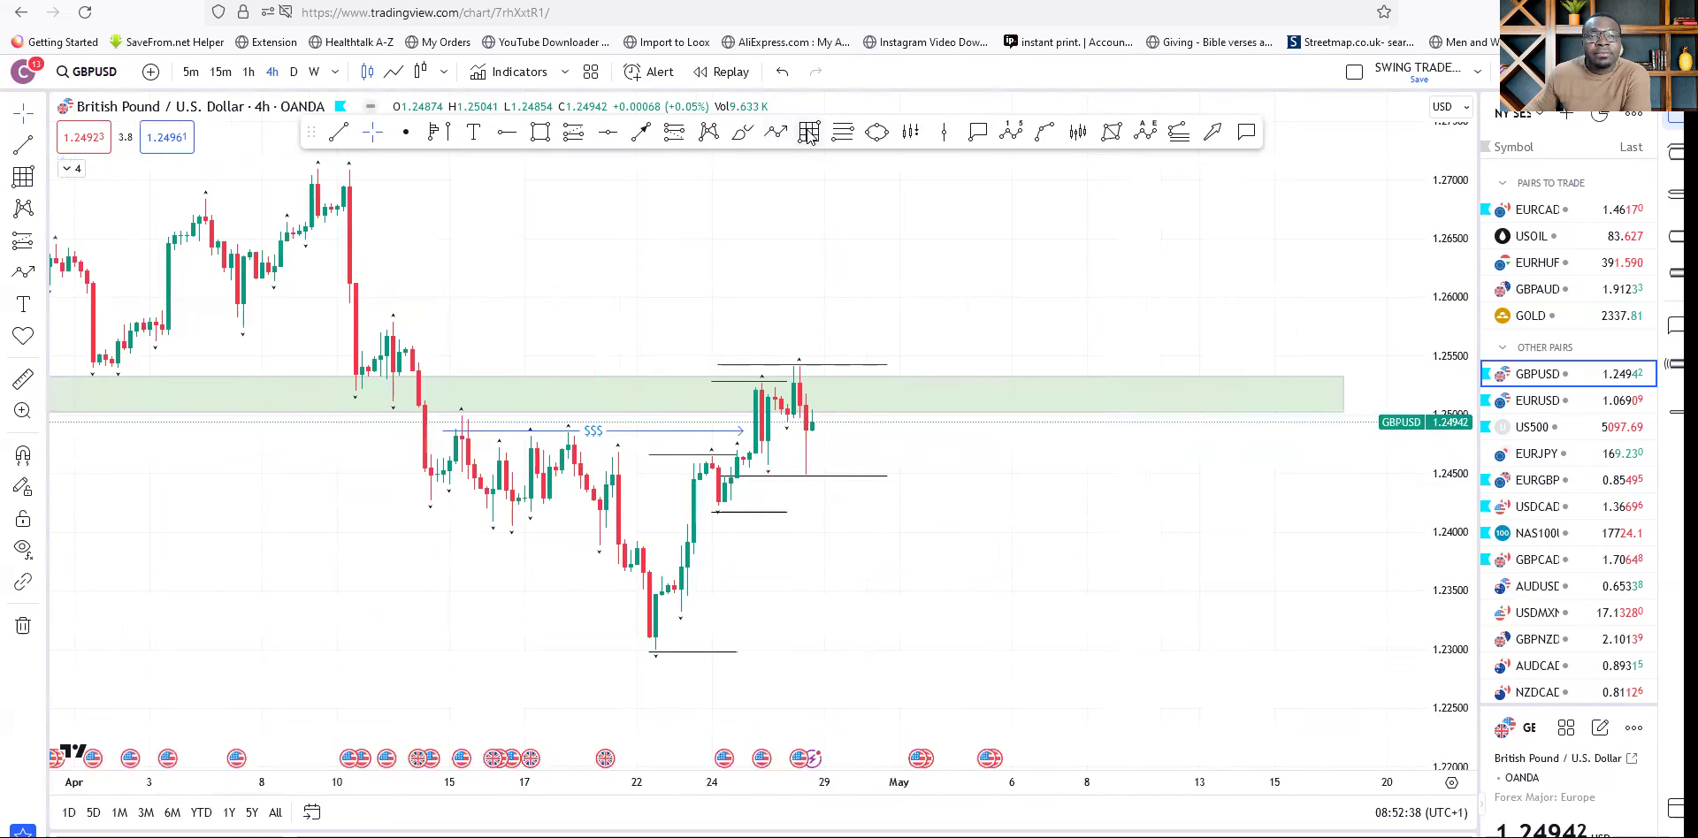
left_click(794, 363)
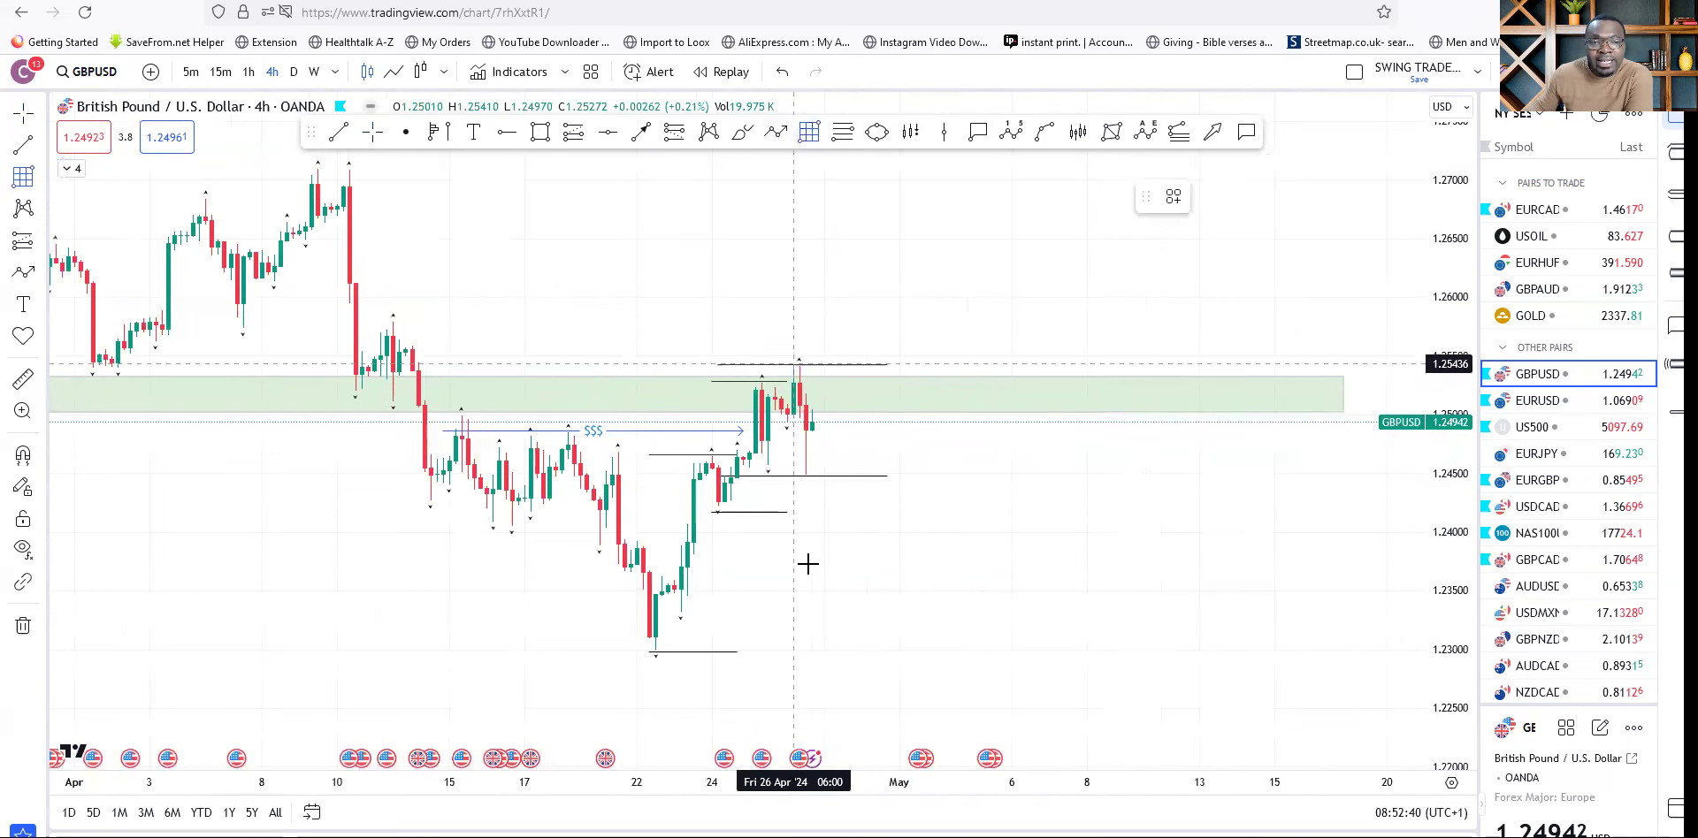
left_click(1010, 523)
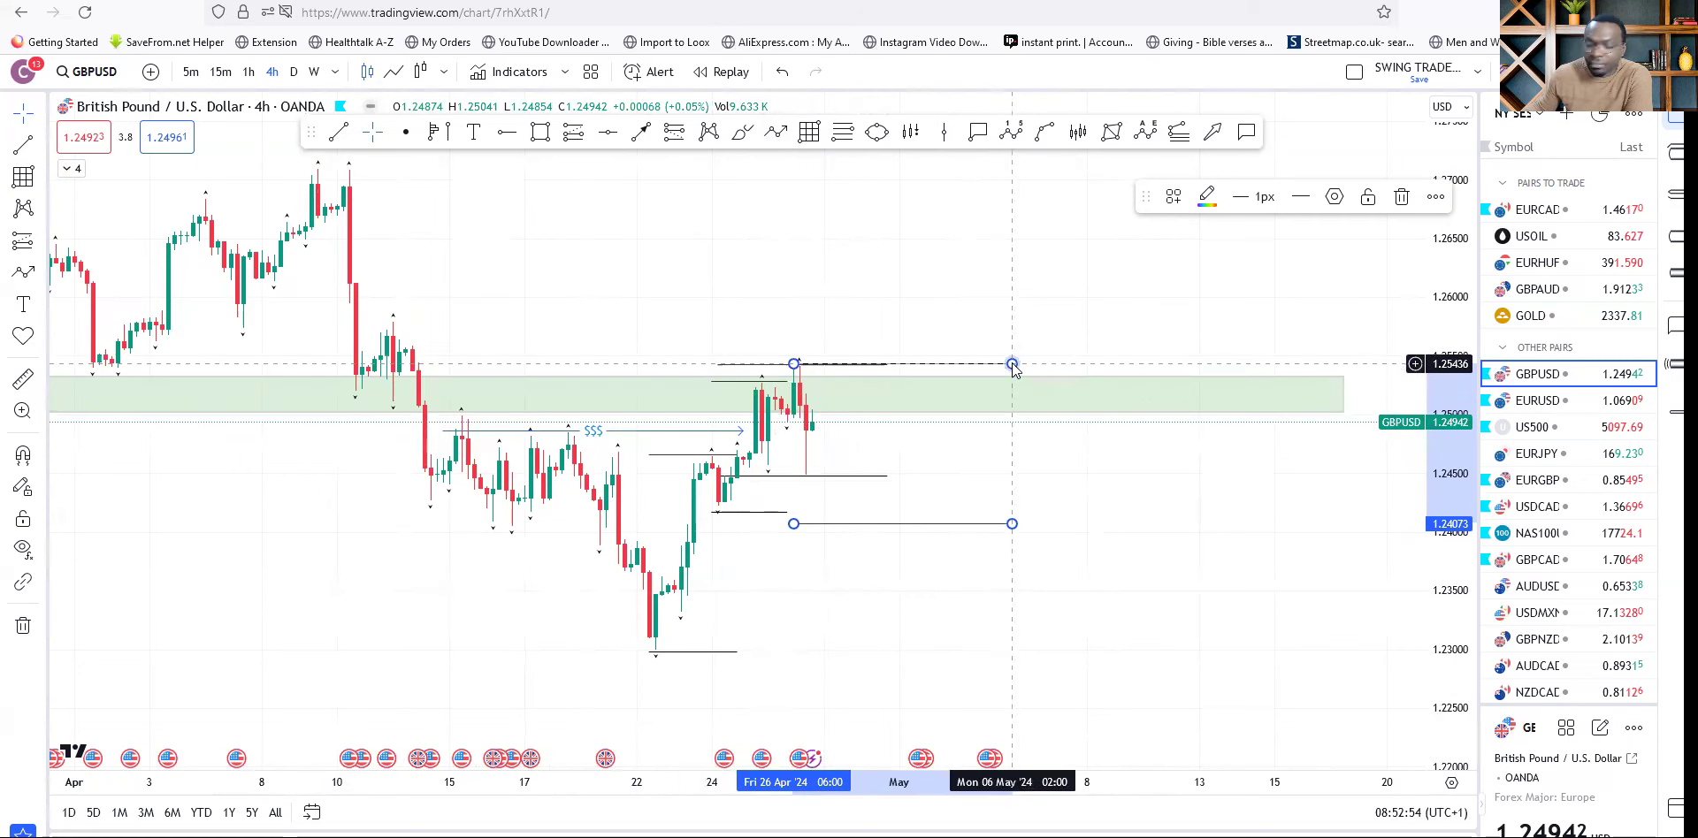
key("Delete")
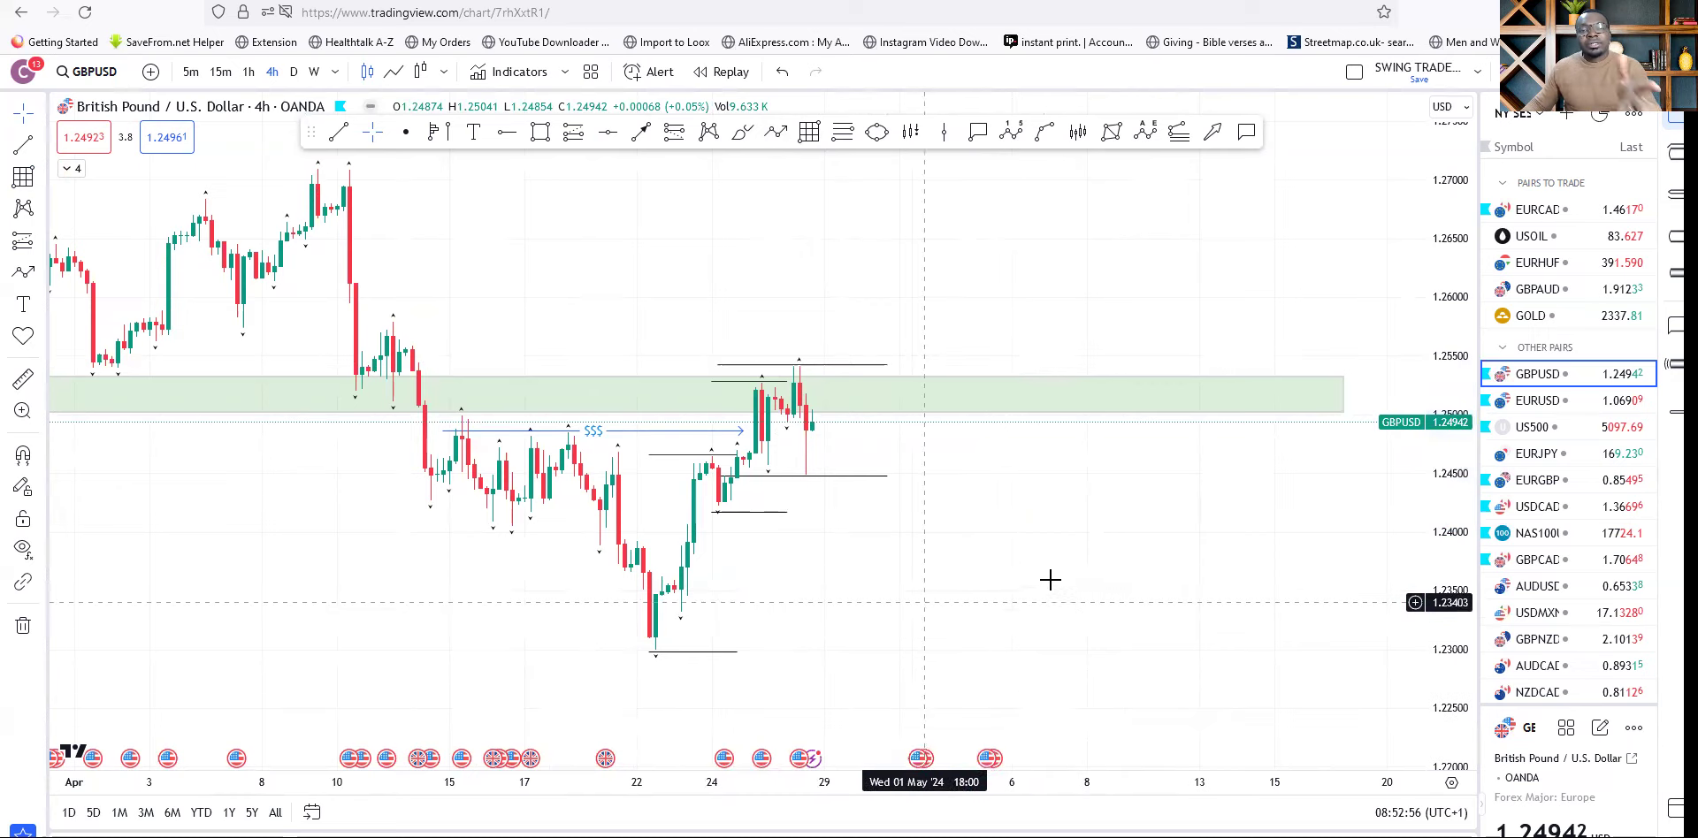
left_click_drag(1193, 573, 1237, 573)
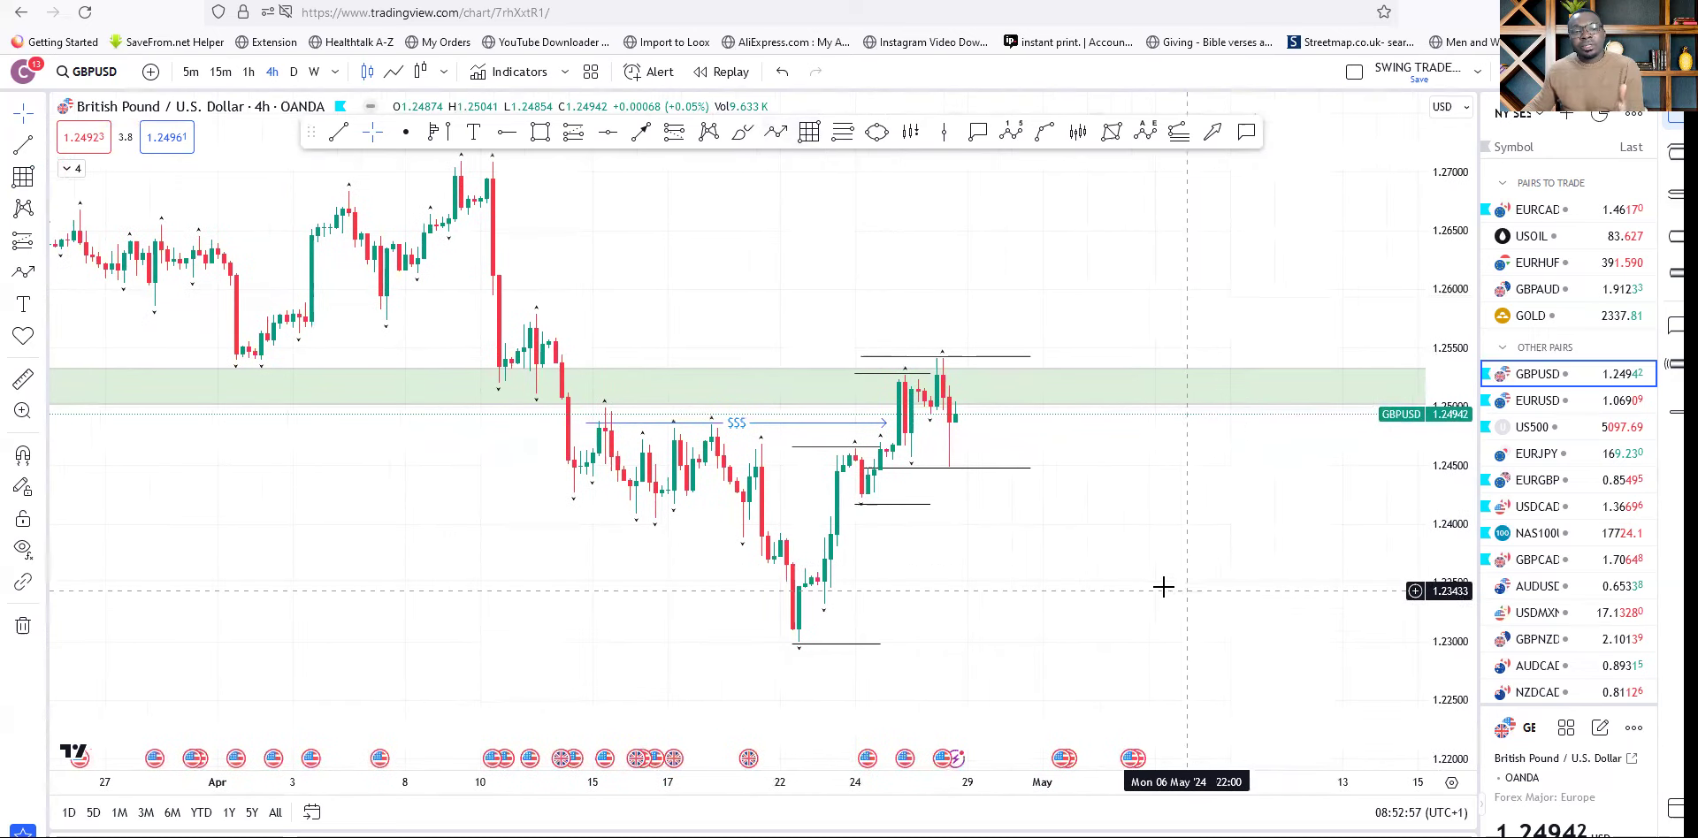
Draw a rising trend line from the 22 April low near 1.2290 to about 1.2549.
left_click(640, 132)
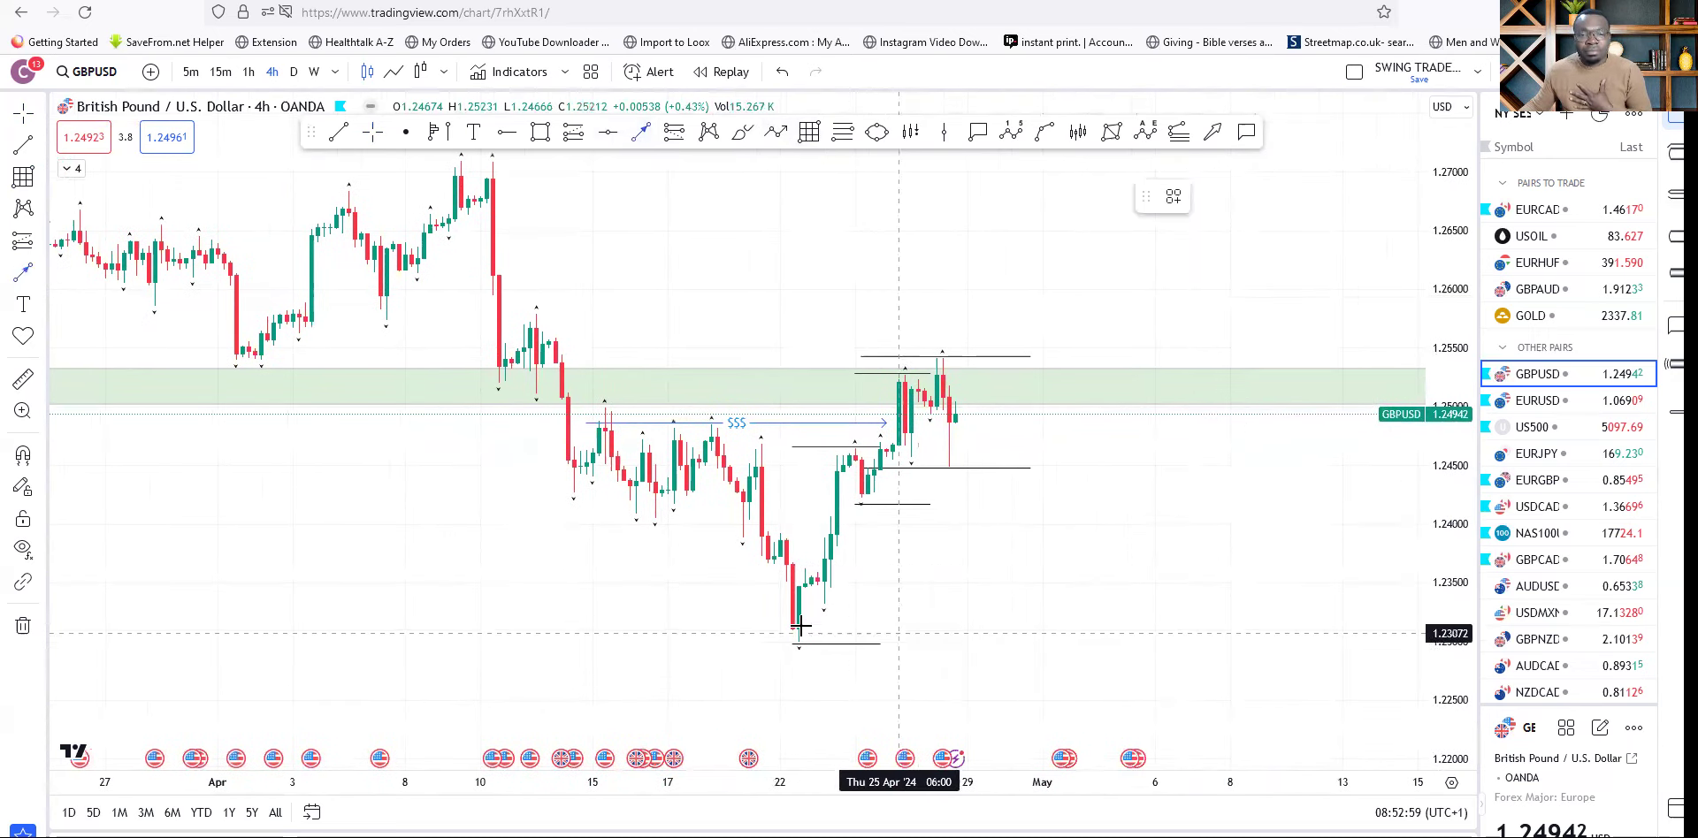
left_click(779, 653)
left_click(1042, 350)
left_click(1168, 579)
scroll(1189, 580, "up", 5)
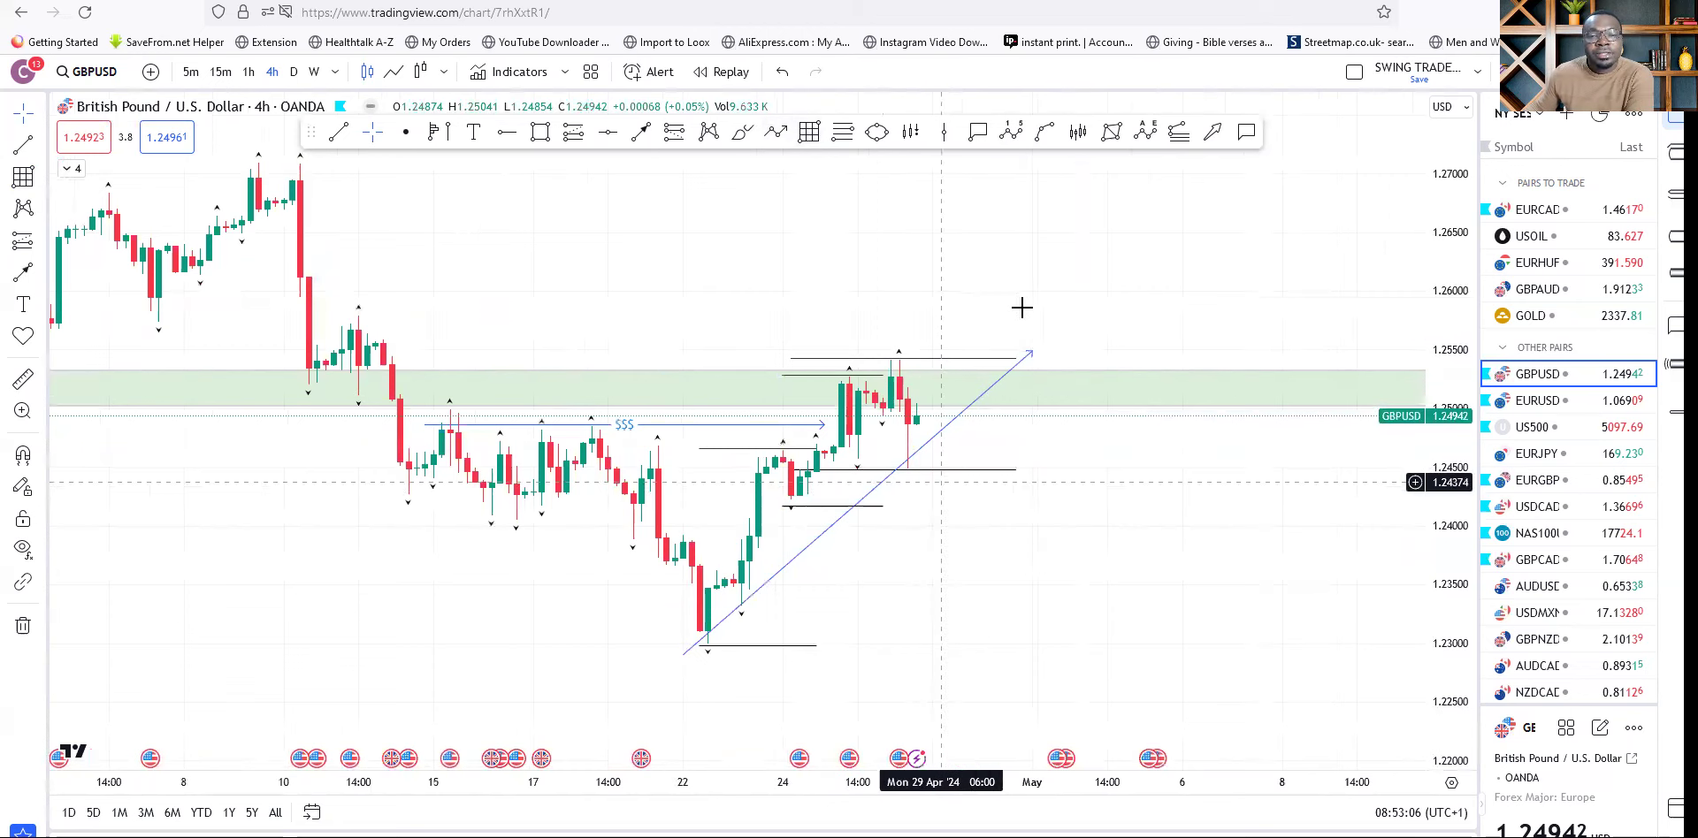
Create a Crossing alert on the trend line that fires Once Per Bar Close.
left_click(1032, 352)
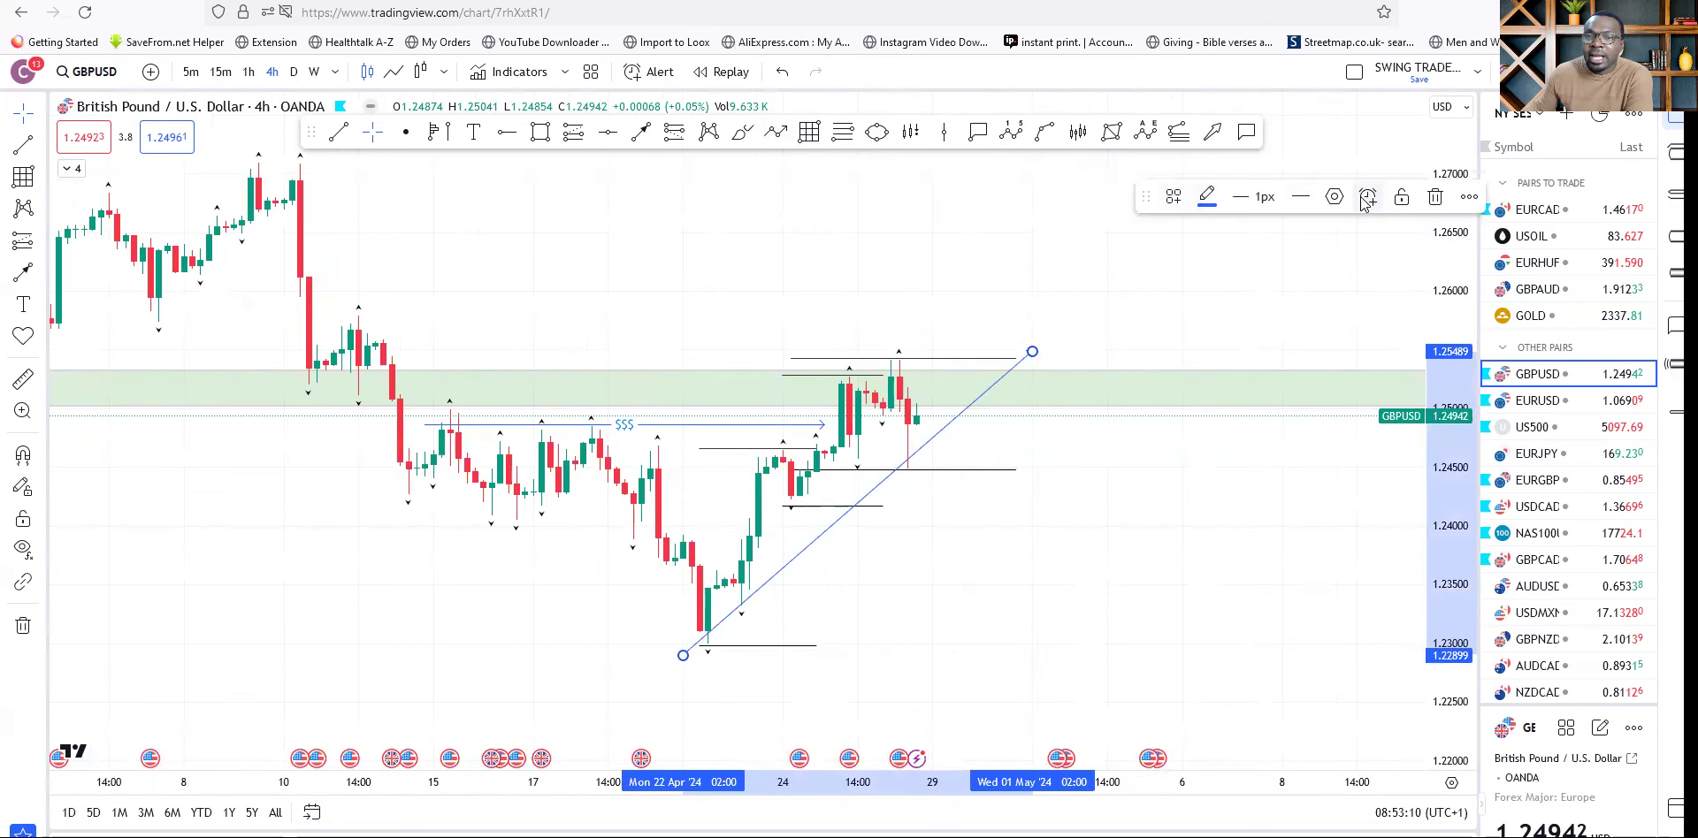
key("alt+a")
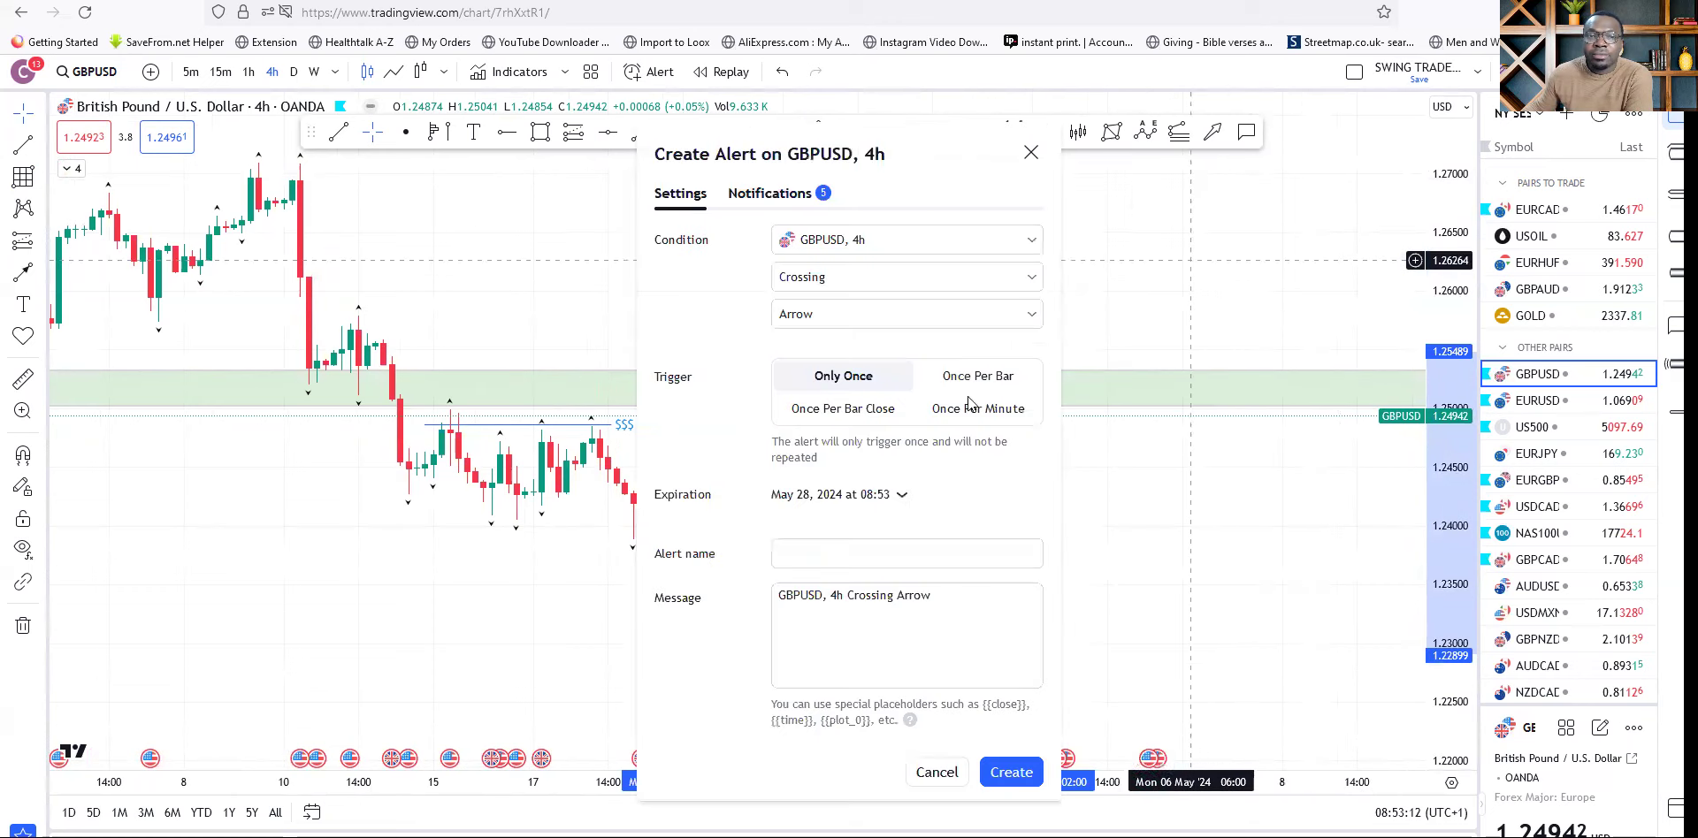
left_click(864, 313)
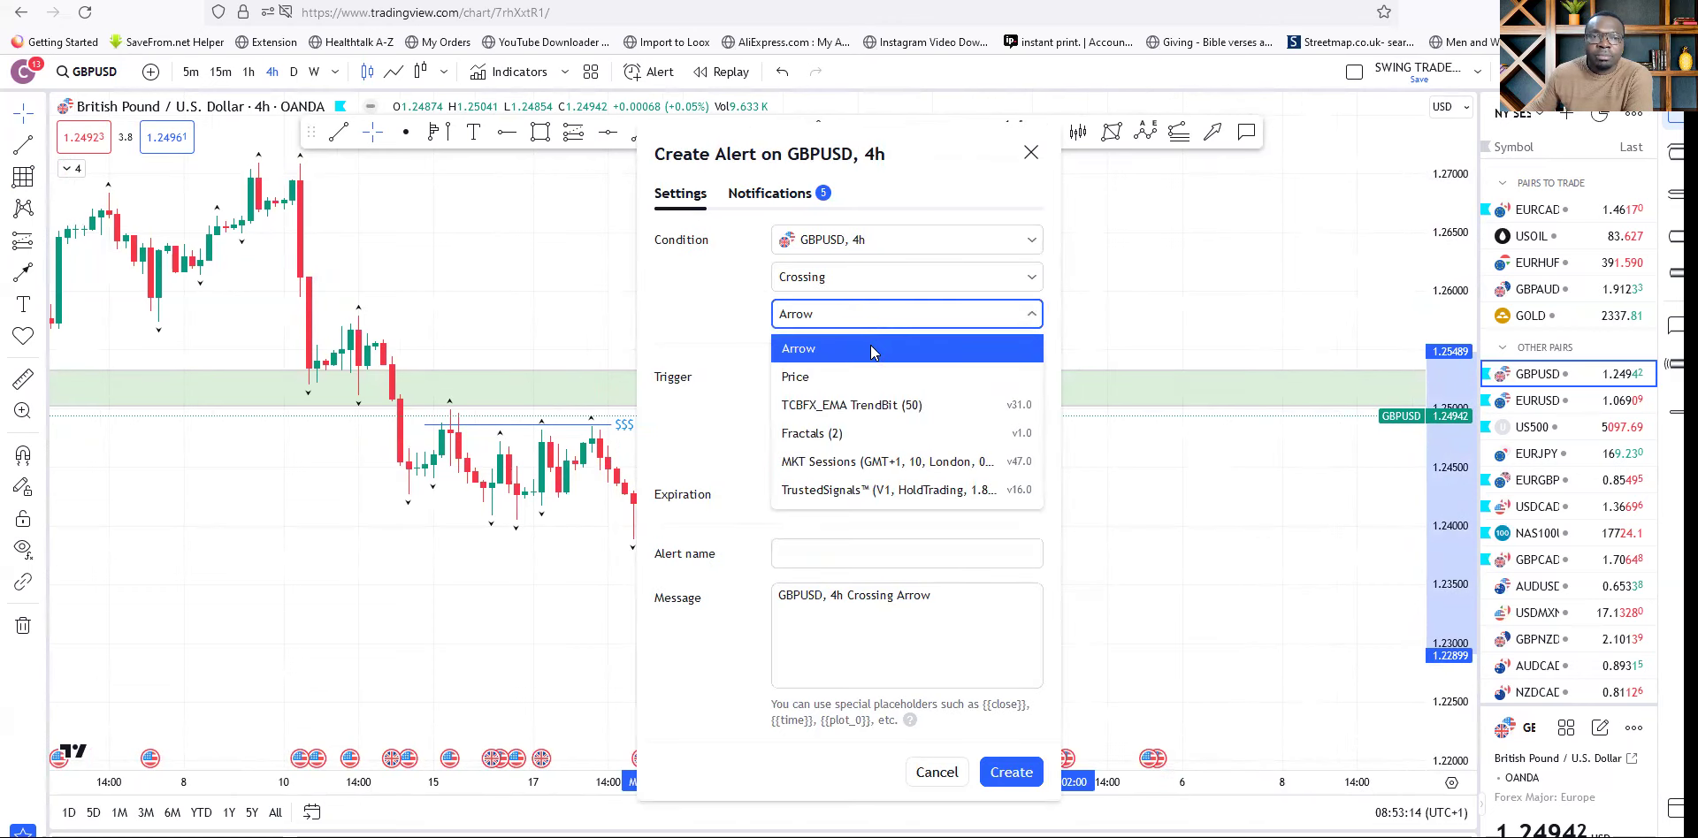
left_click(879, 282)
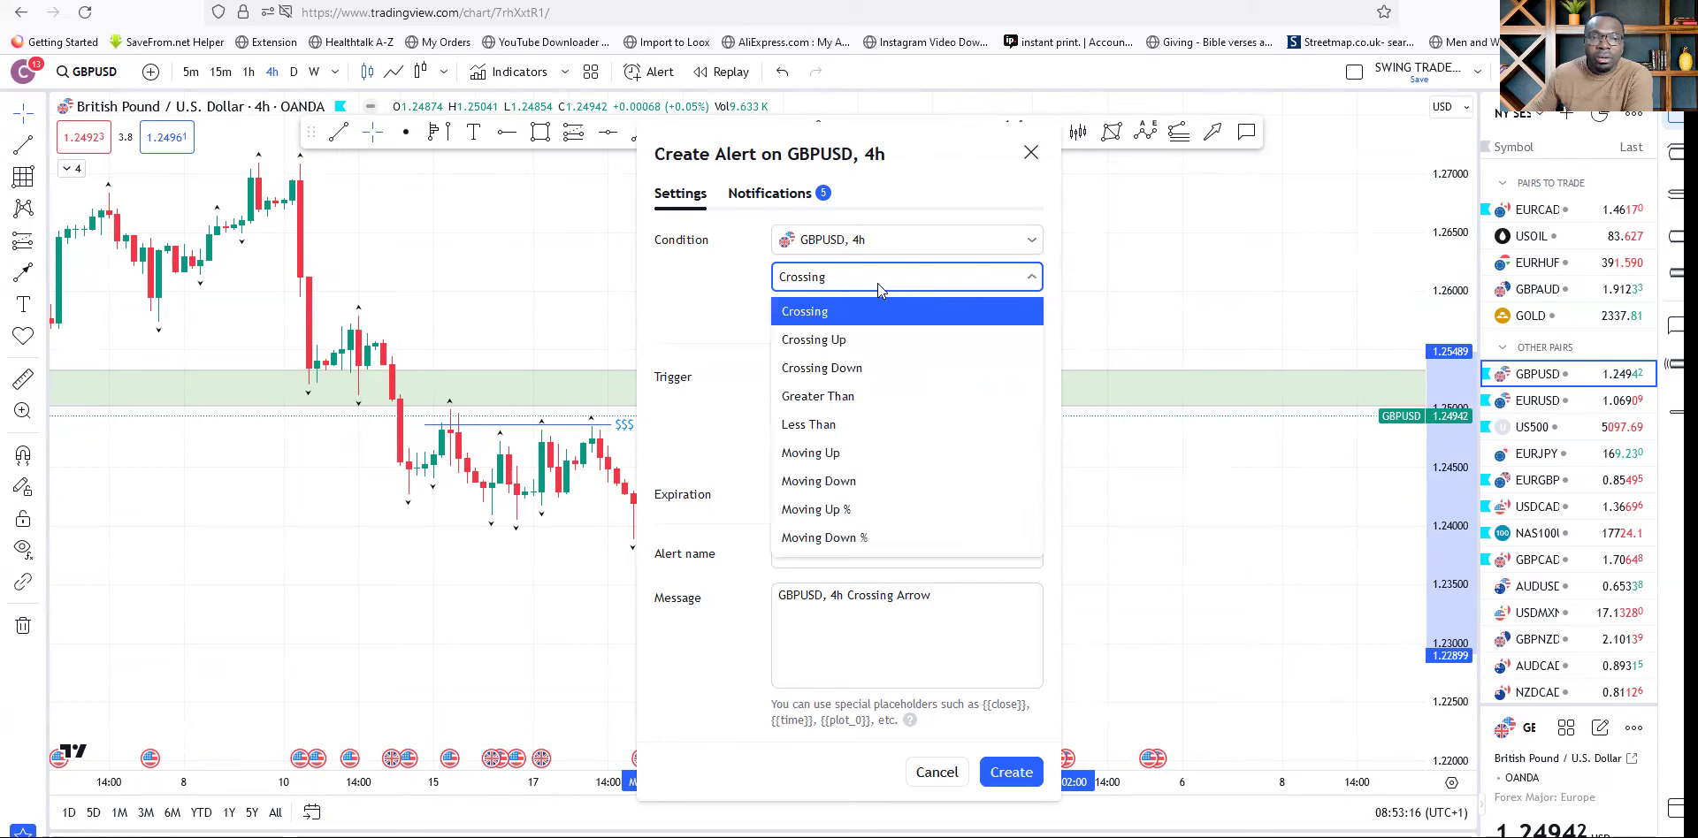
left_click(878, 285)
left_click(831, 411)
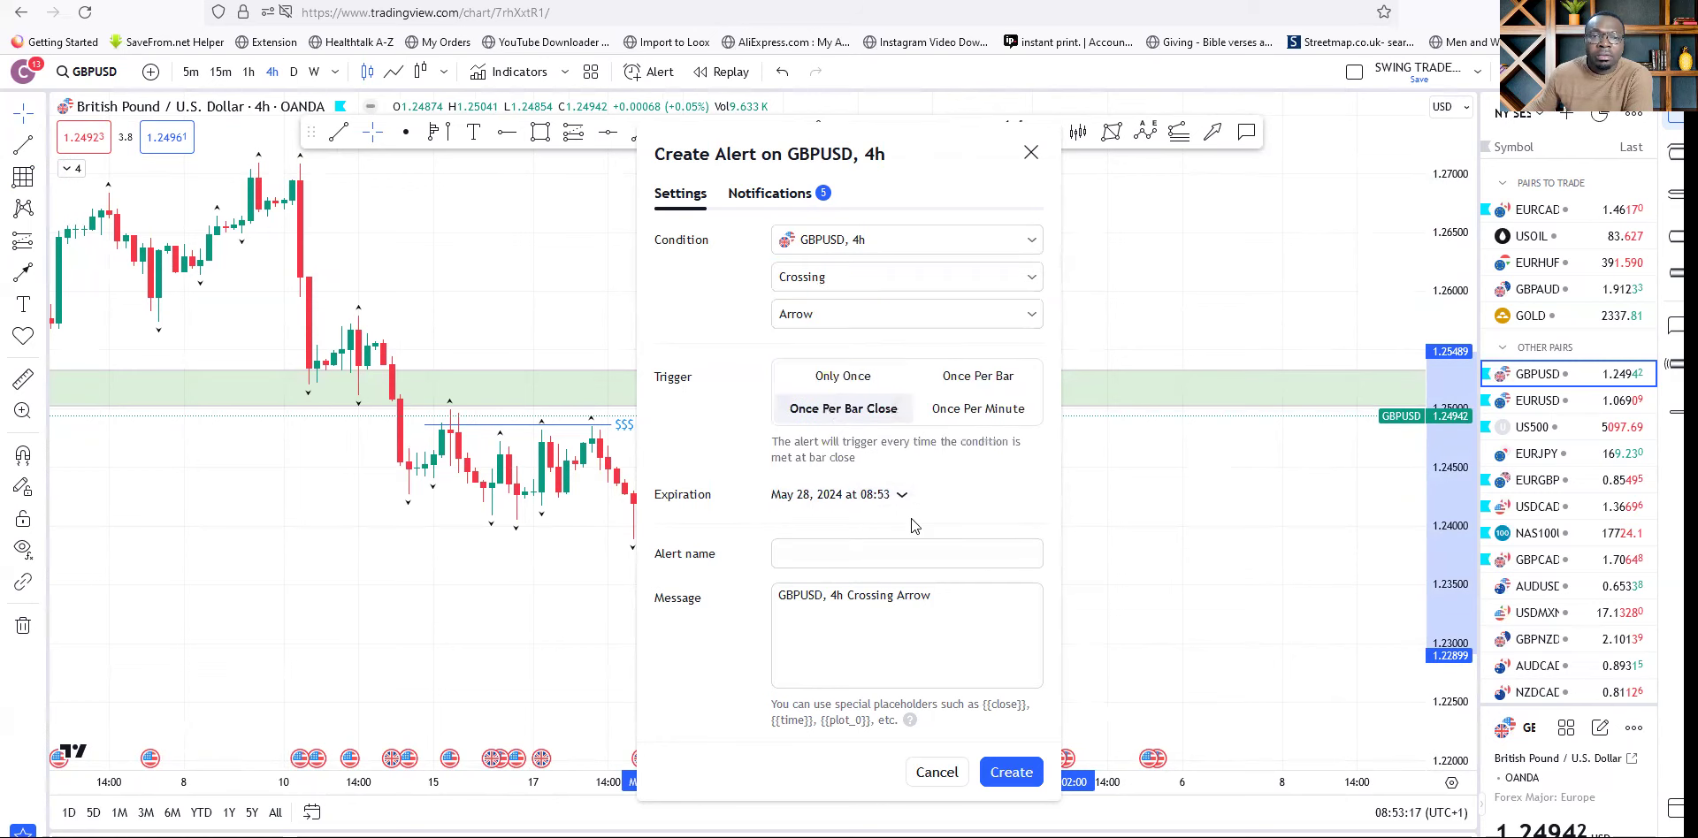
left_click(1009, 772)
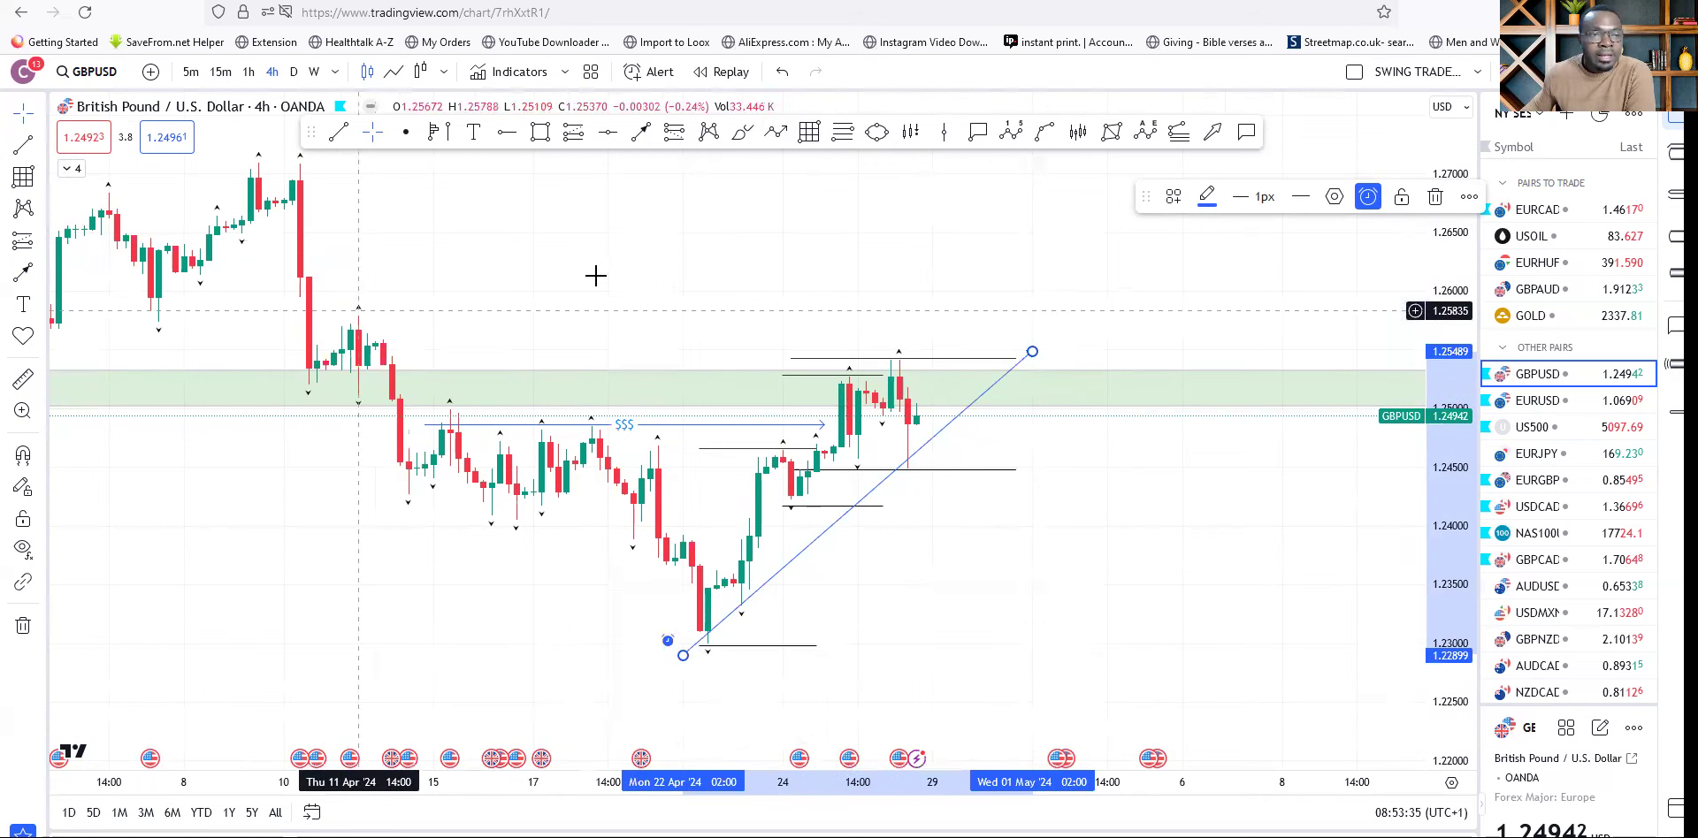
left_click(641, 132)
Draw a falling trend line, anchoring its upper end at the early-March high near 1.2917.
left_click(251, 159)
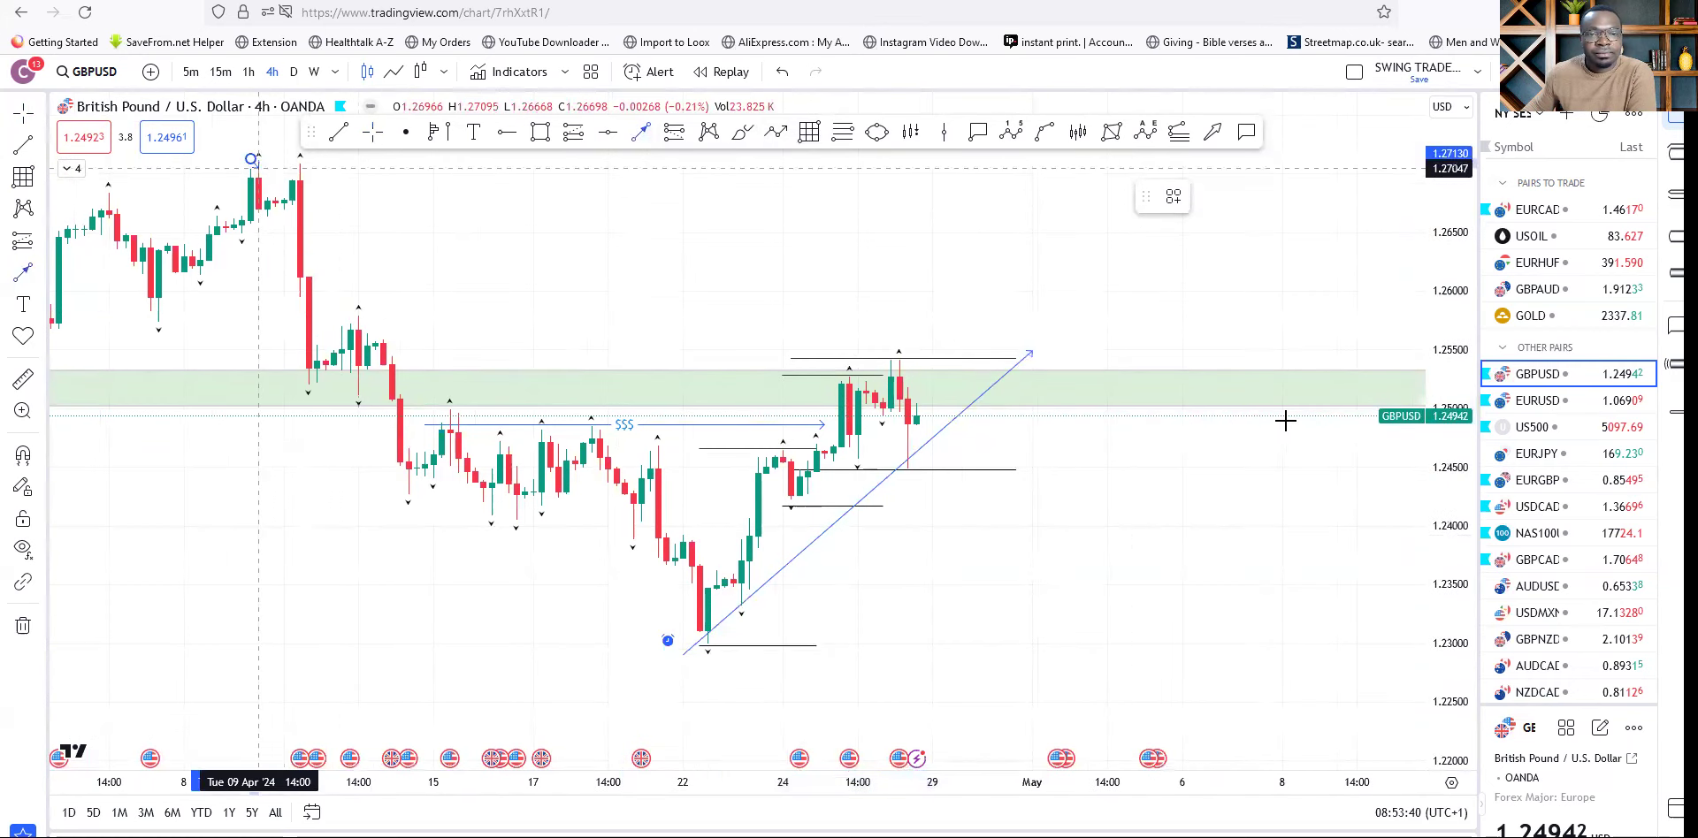
left_click(1217, 462)
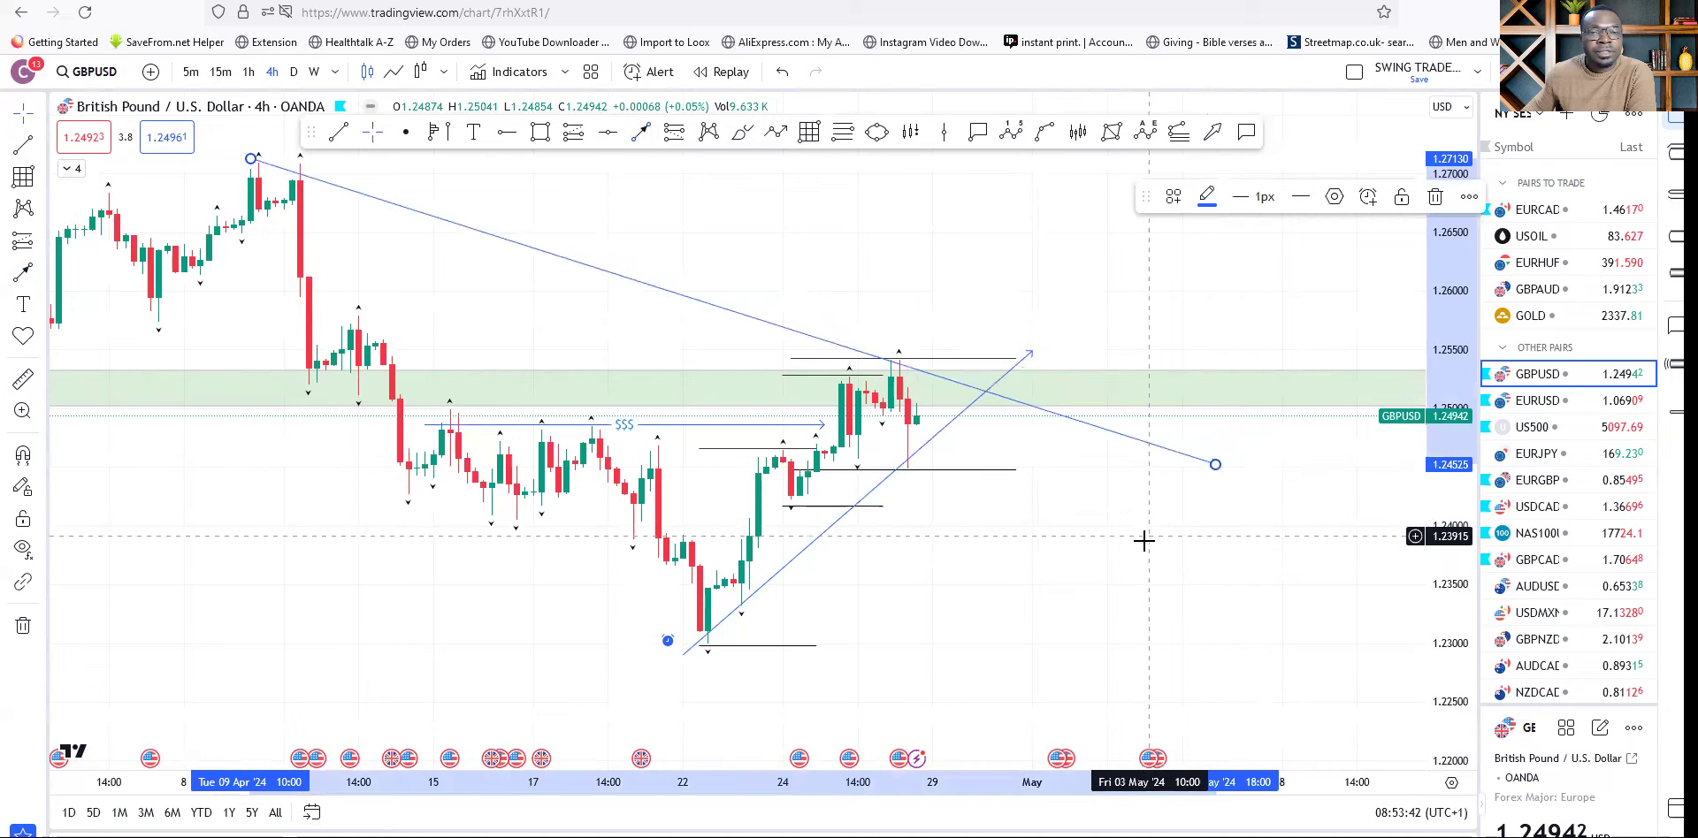
scroll(1141, 538, "down", 4)
left_click_drag(1140, 650, 1022, 831)
left_click_drag(696, 380, 360, 193)
scroll(608, 389, "down", 3)
scroll(608, 389, "down", 5)
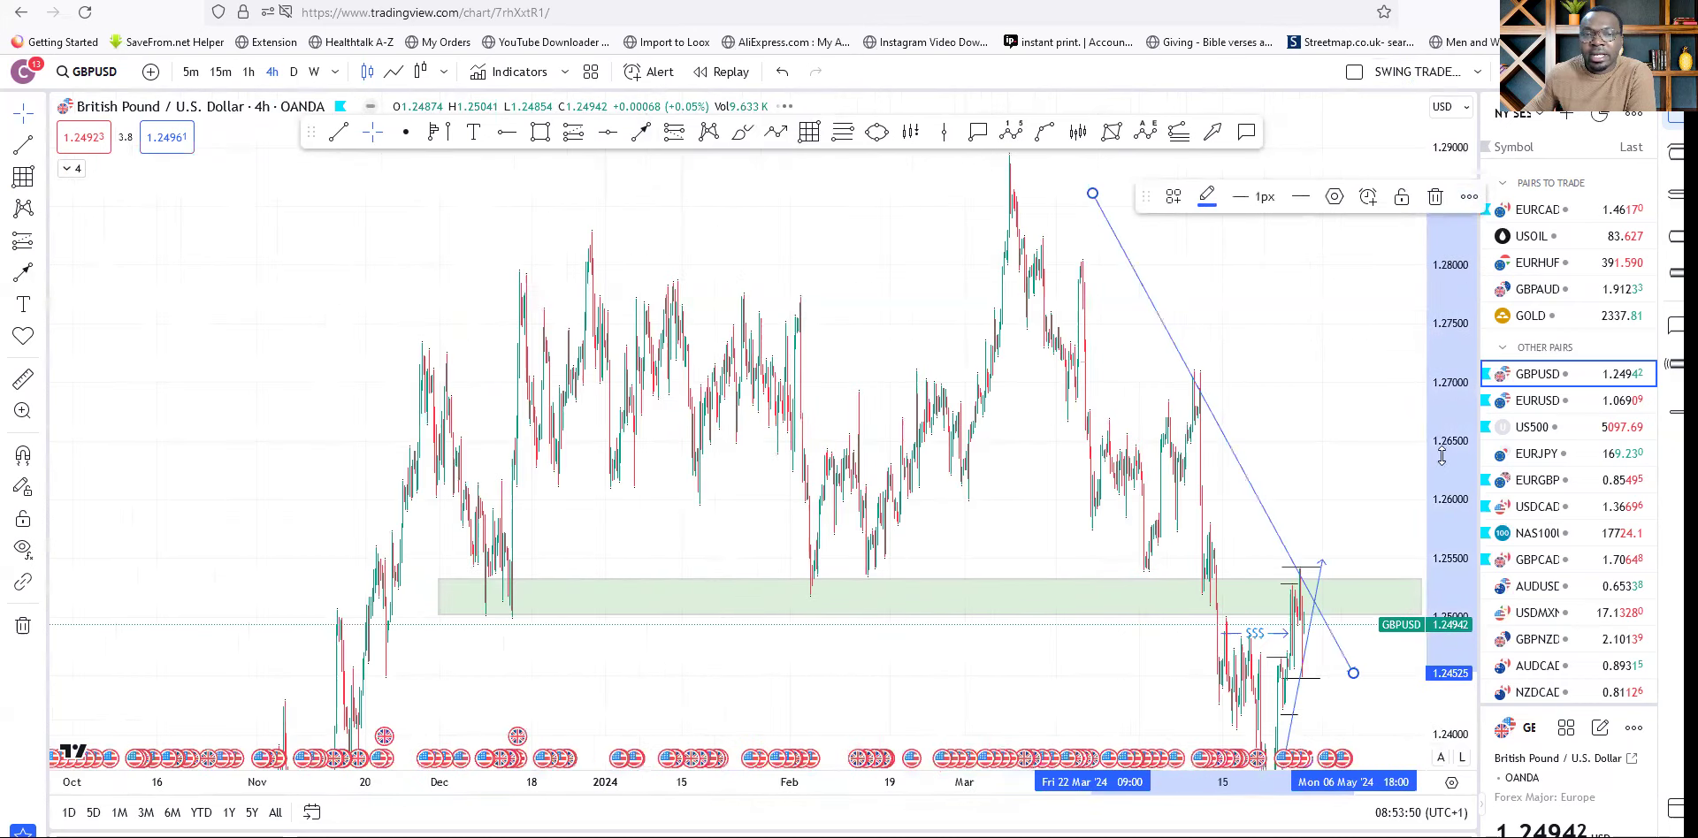
left_click_drag(1092, 340, 982, 323)
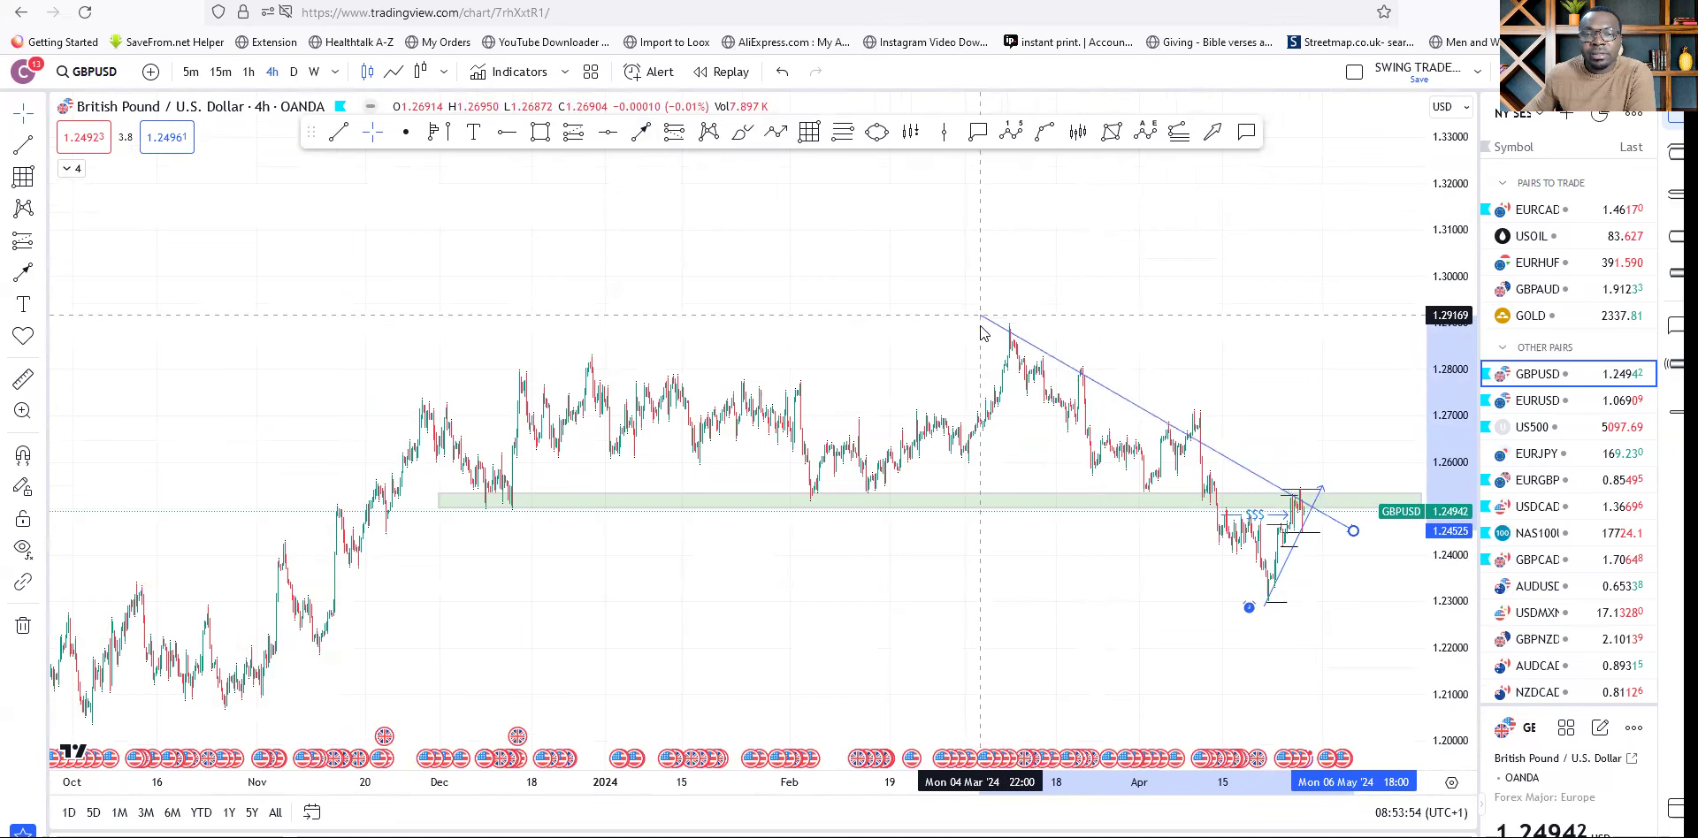
Extend the falling trend line's right end slightly so it ends near 1.2470.
scroll(864, 342, "right", 5)
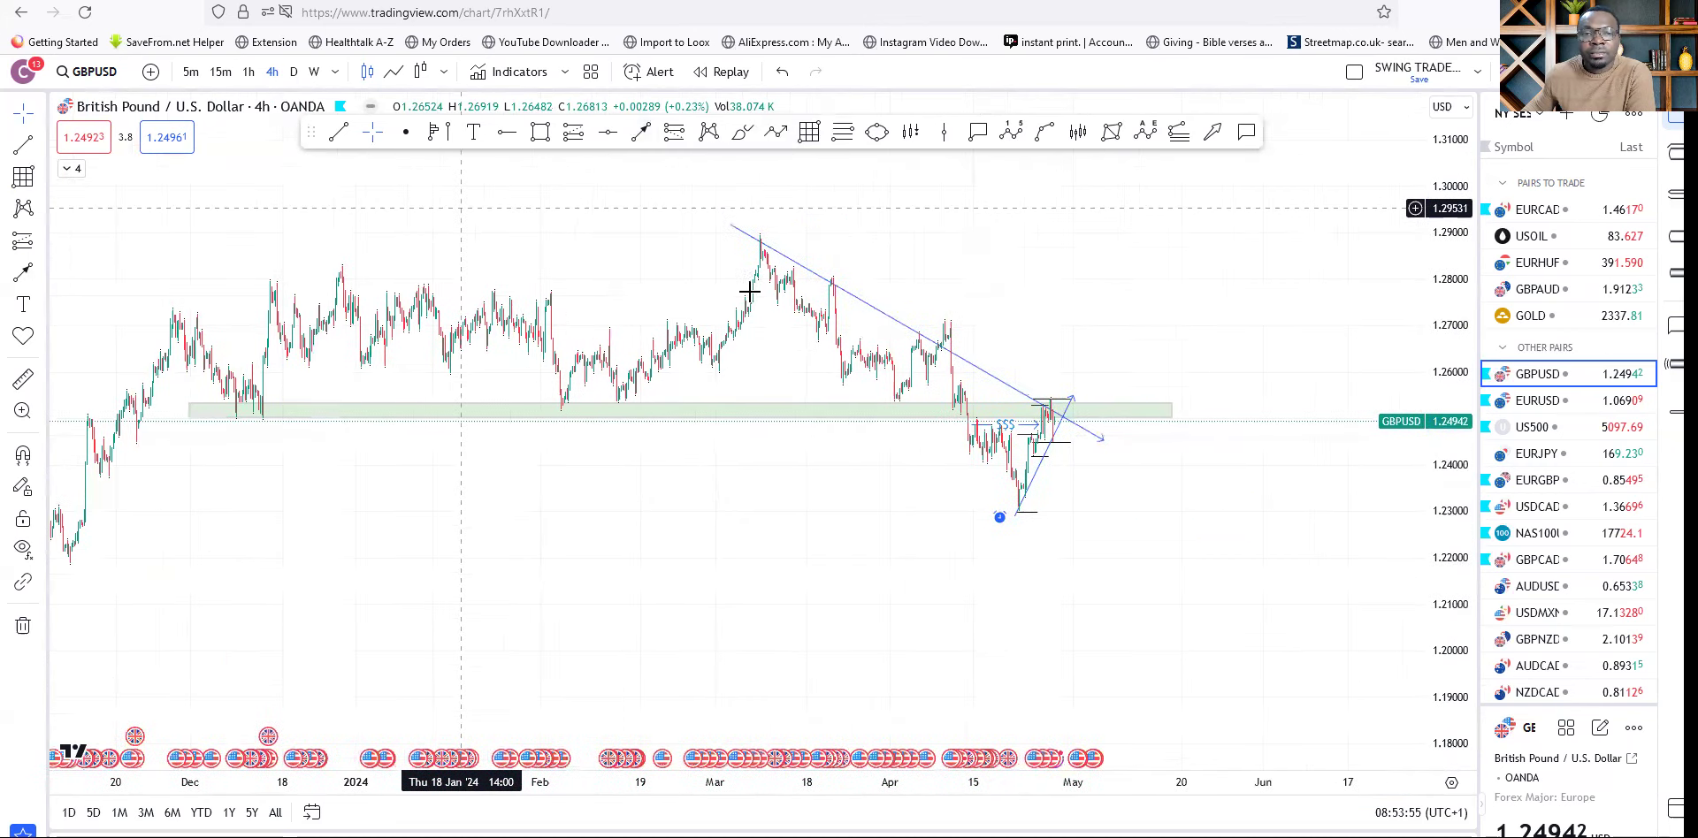
scroll(1065, 497, "right", 5)
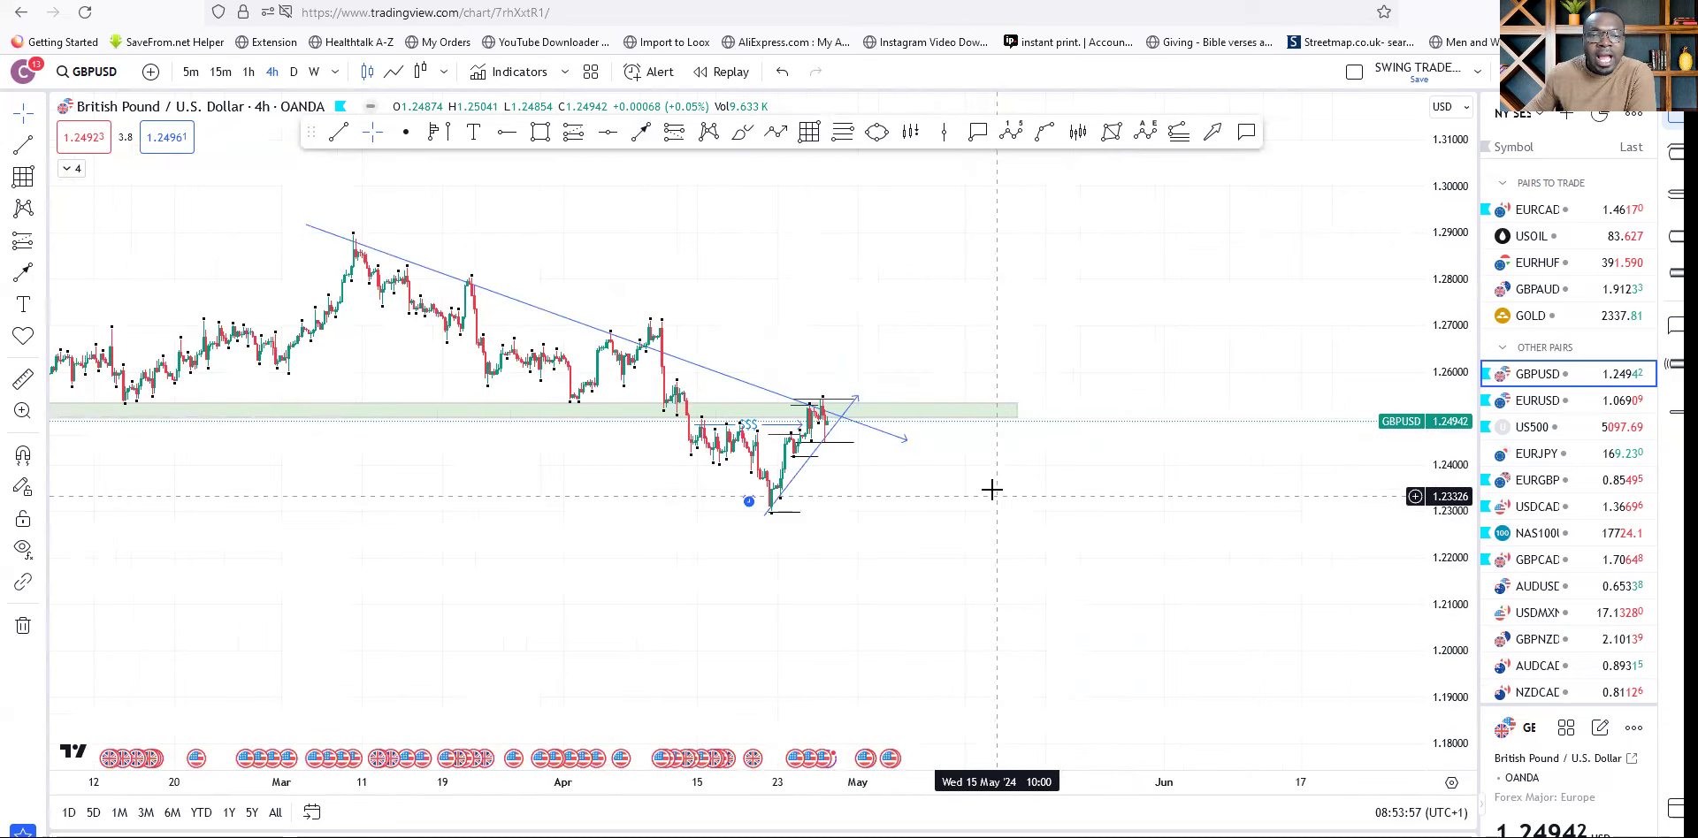
scroll(991, 489, "right", 5)
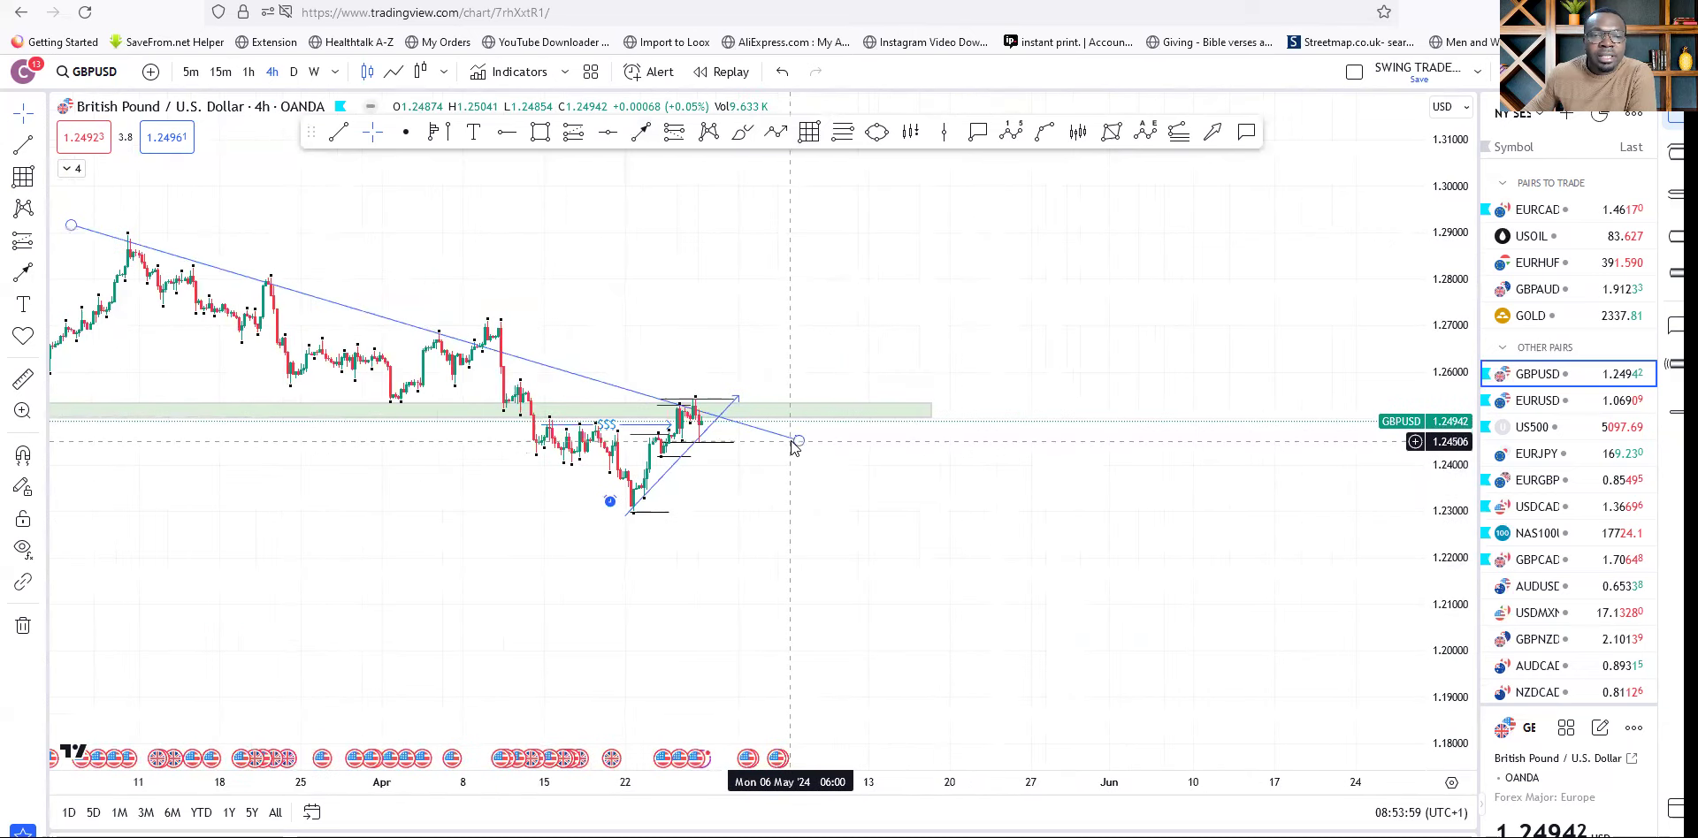
left_click_drag(798, 440, 801, 434)
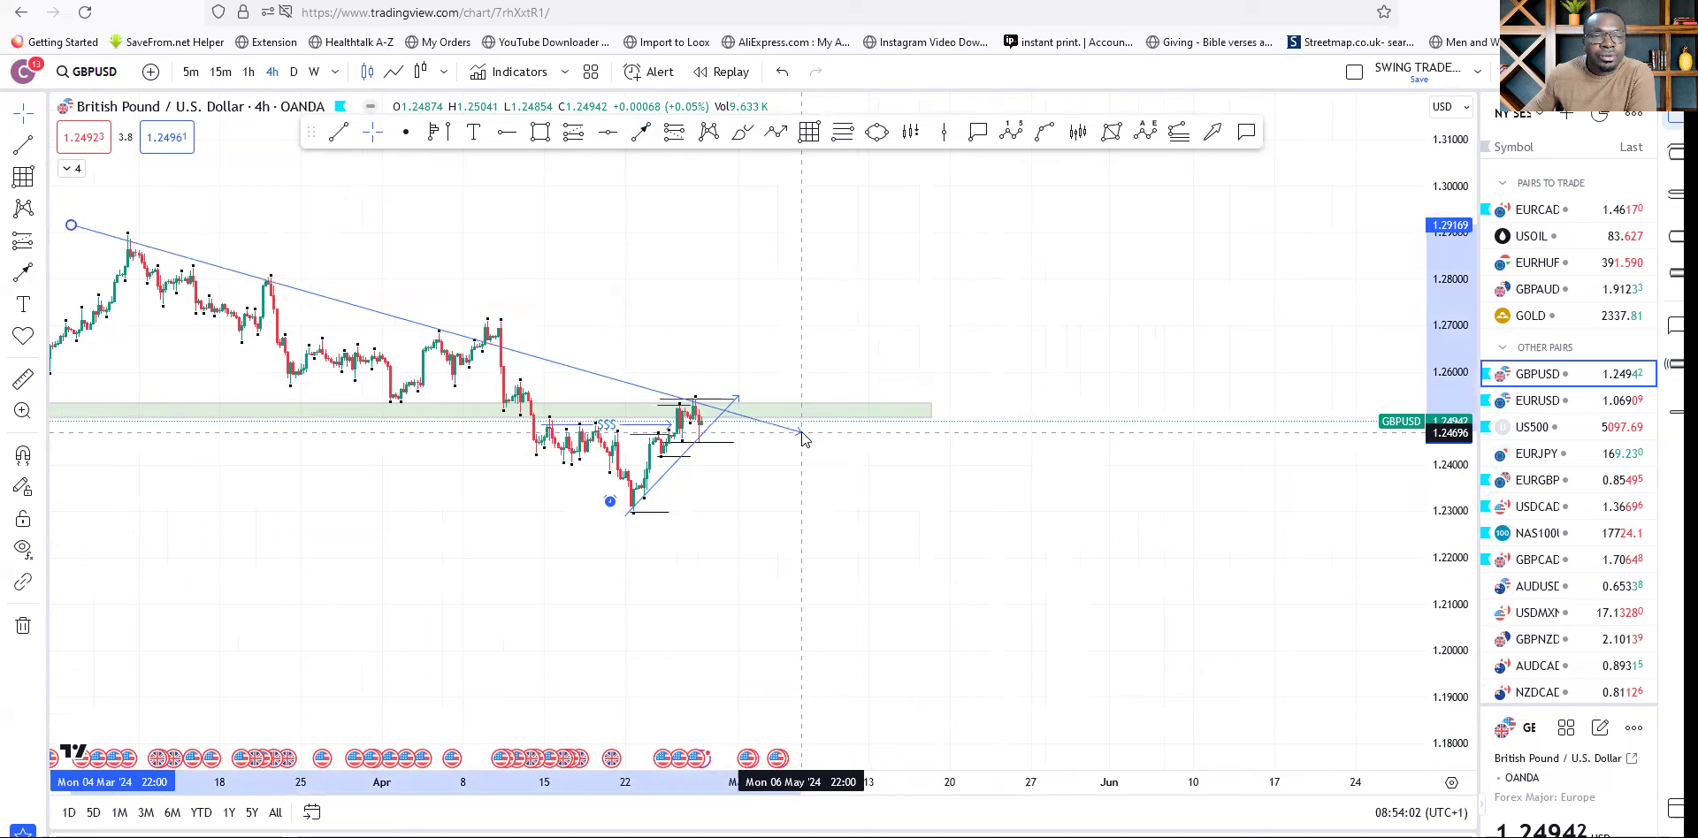
scroll(1232, 599, "down", 4)
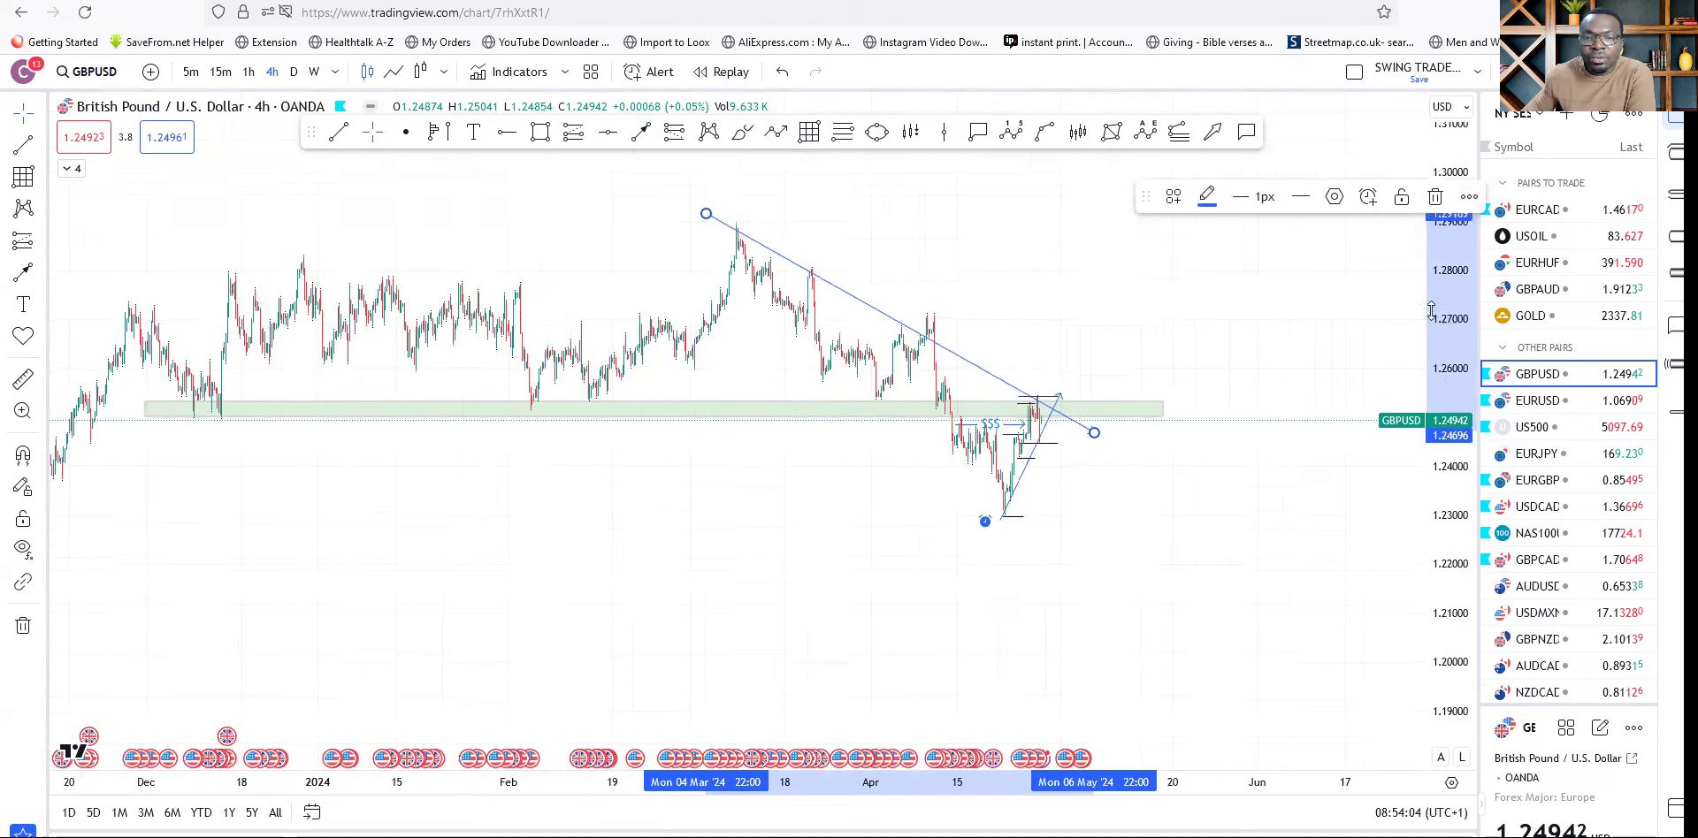
scroll(1156, 557, "up", 5)
left_click(1213, 649)
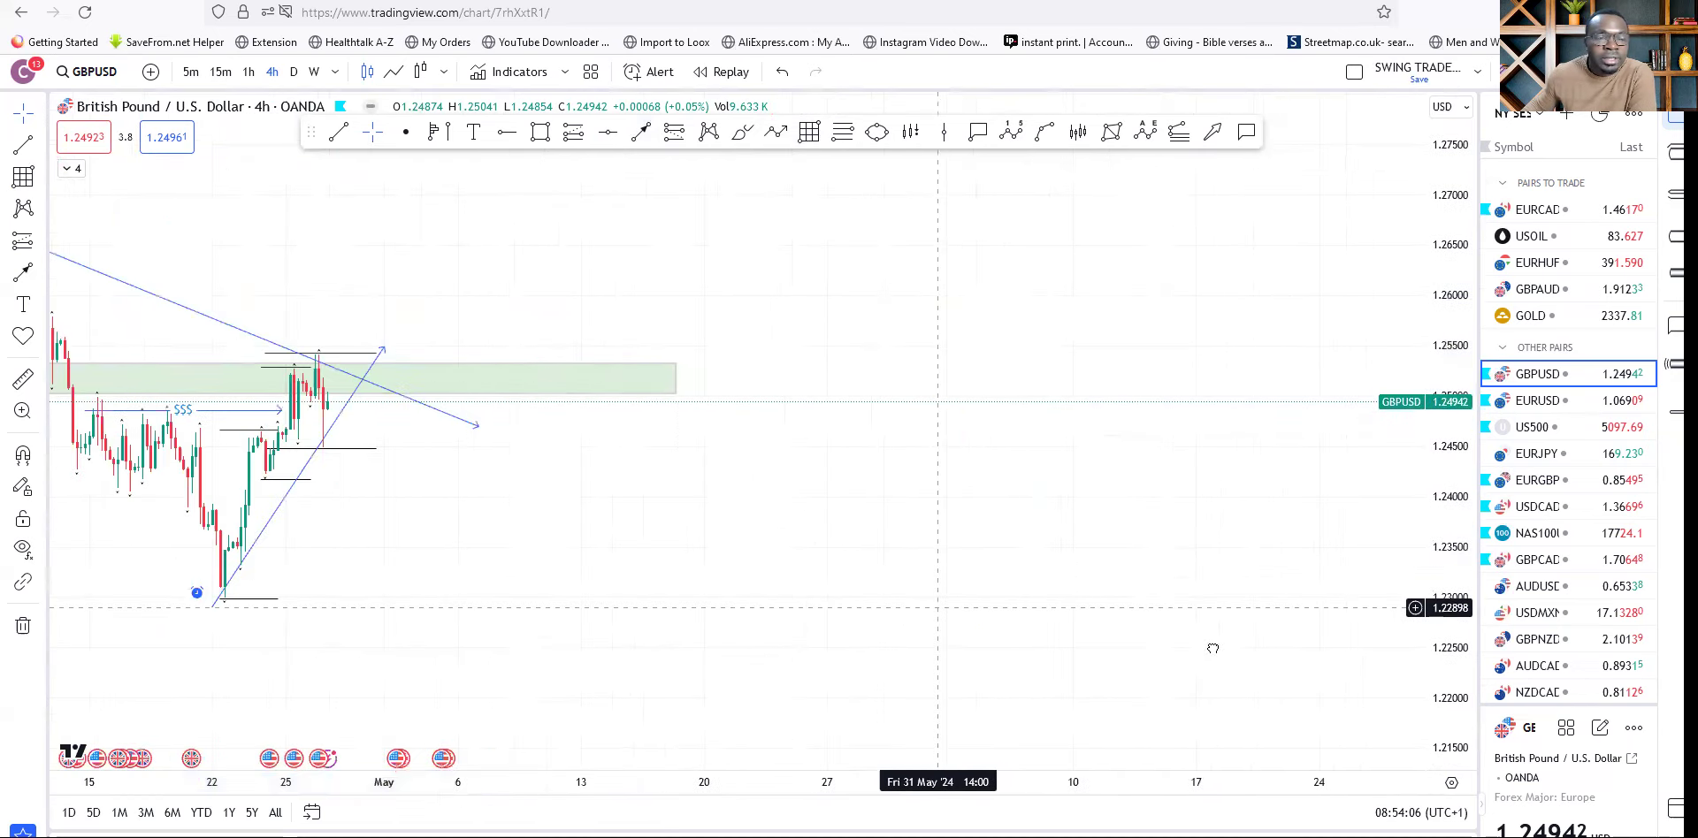
Select the falling trend line and bring up its drawing template options.
scroll(1212, 649, "left", 10)
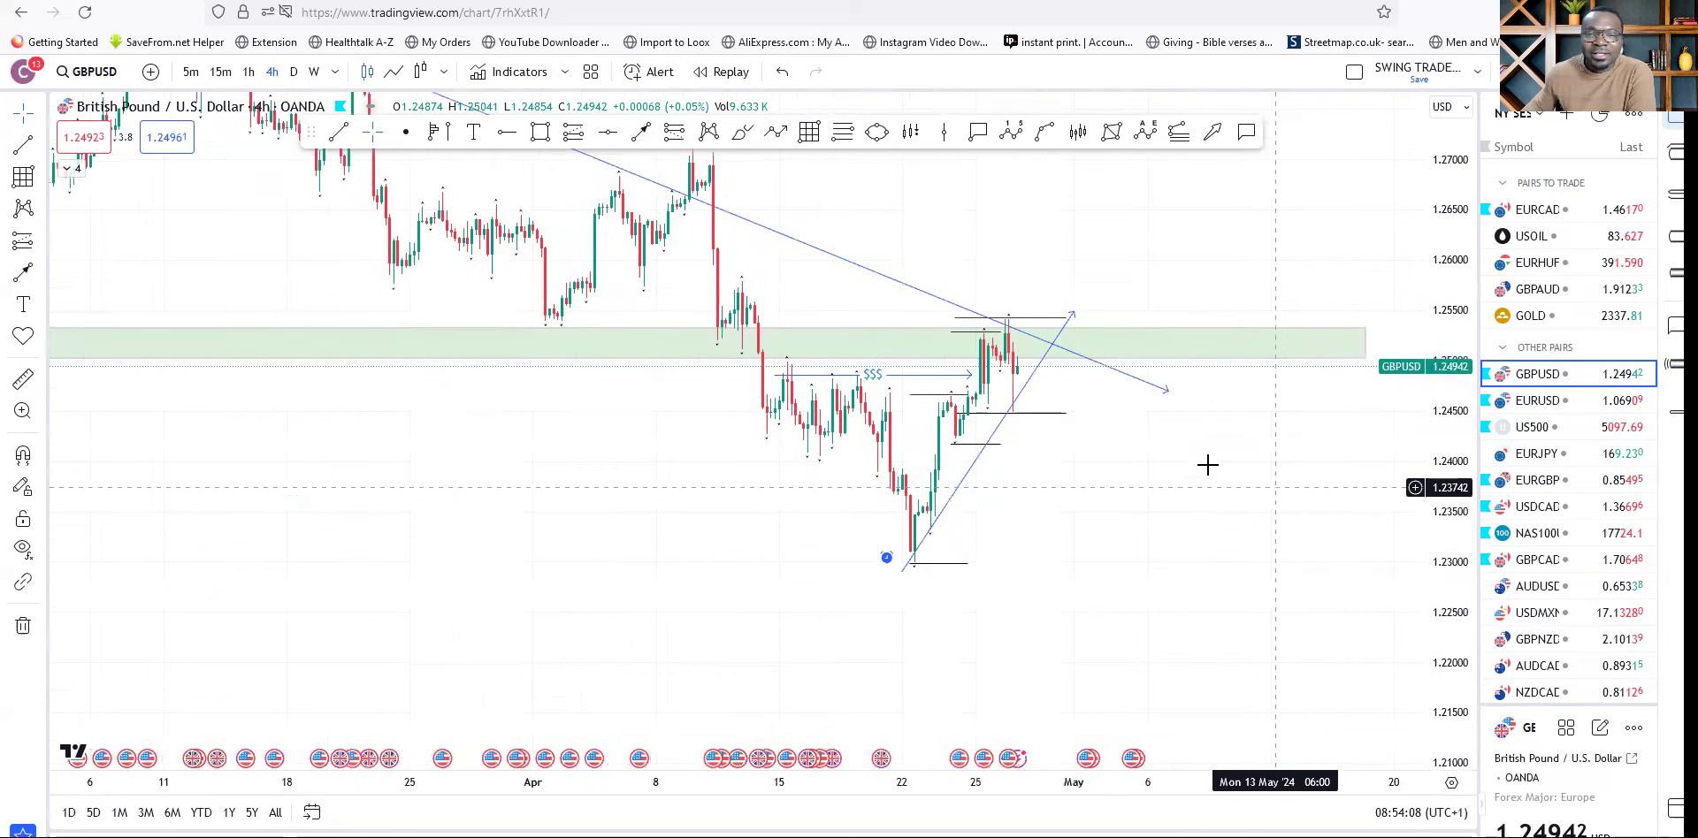
left_click(997, 481)
scroll(996, 481, "right", 3)
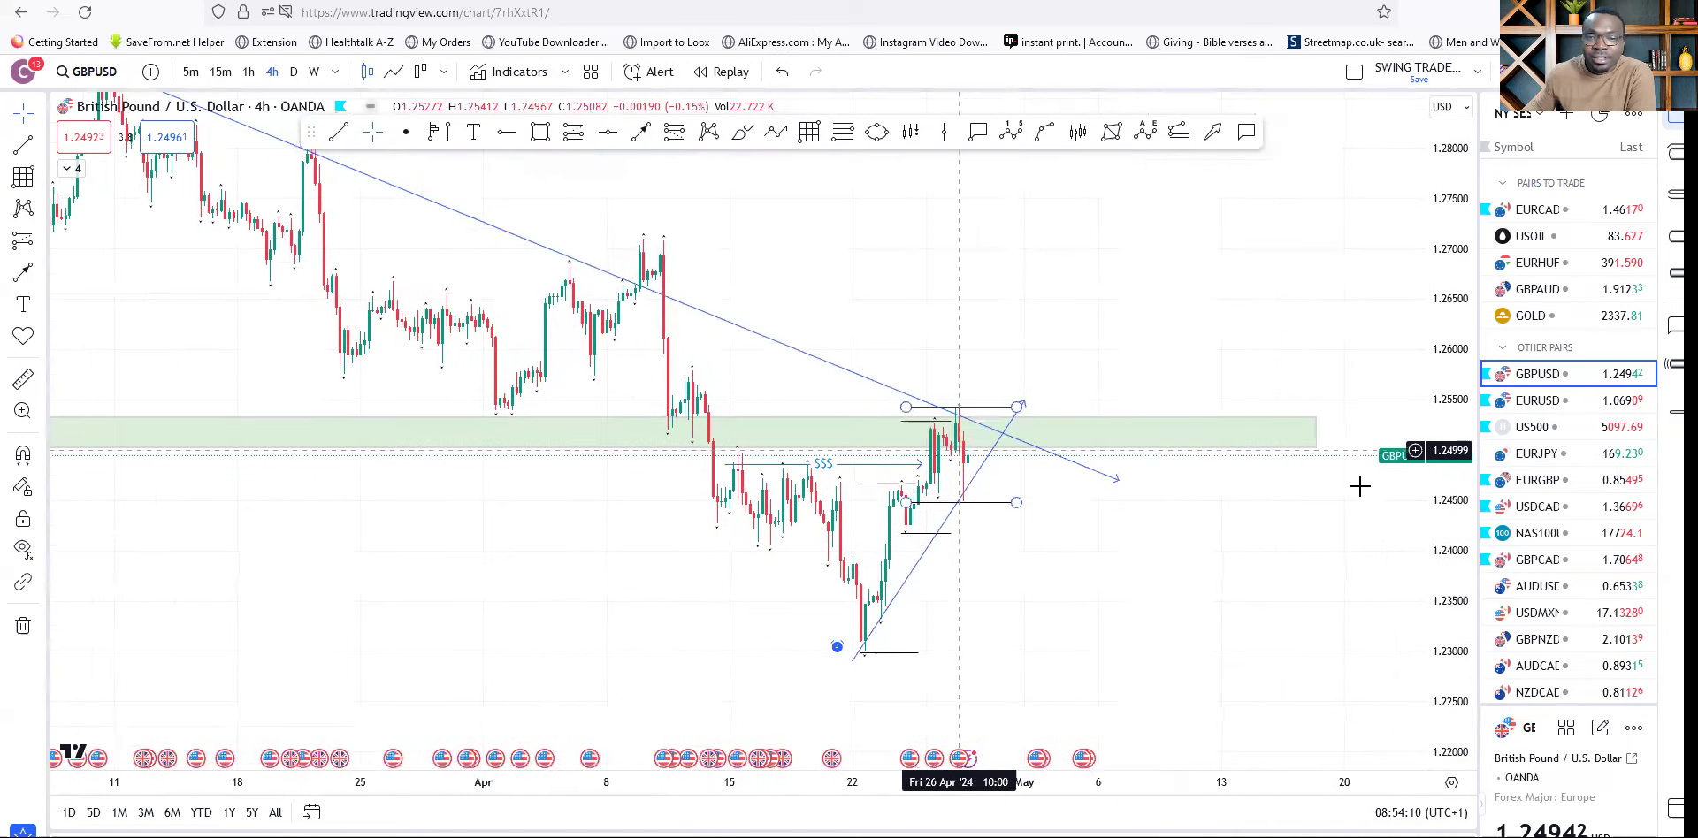
scroll(1327, 496, "up", 4)
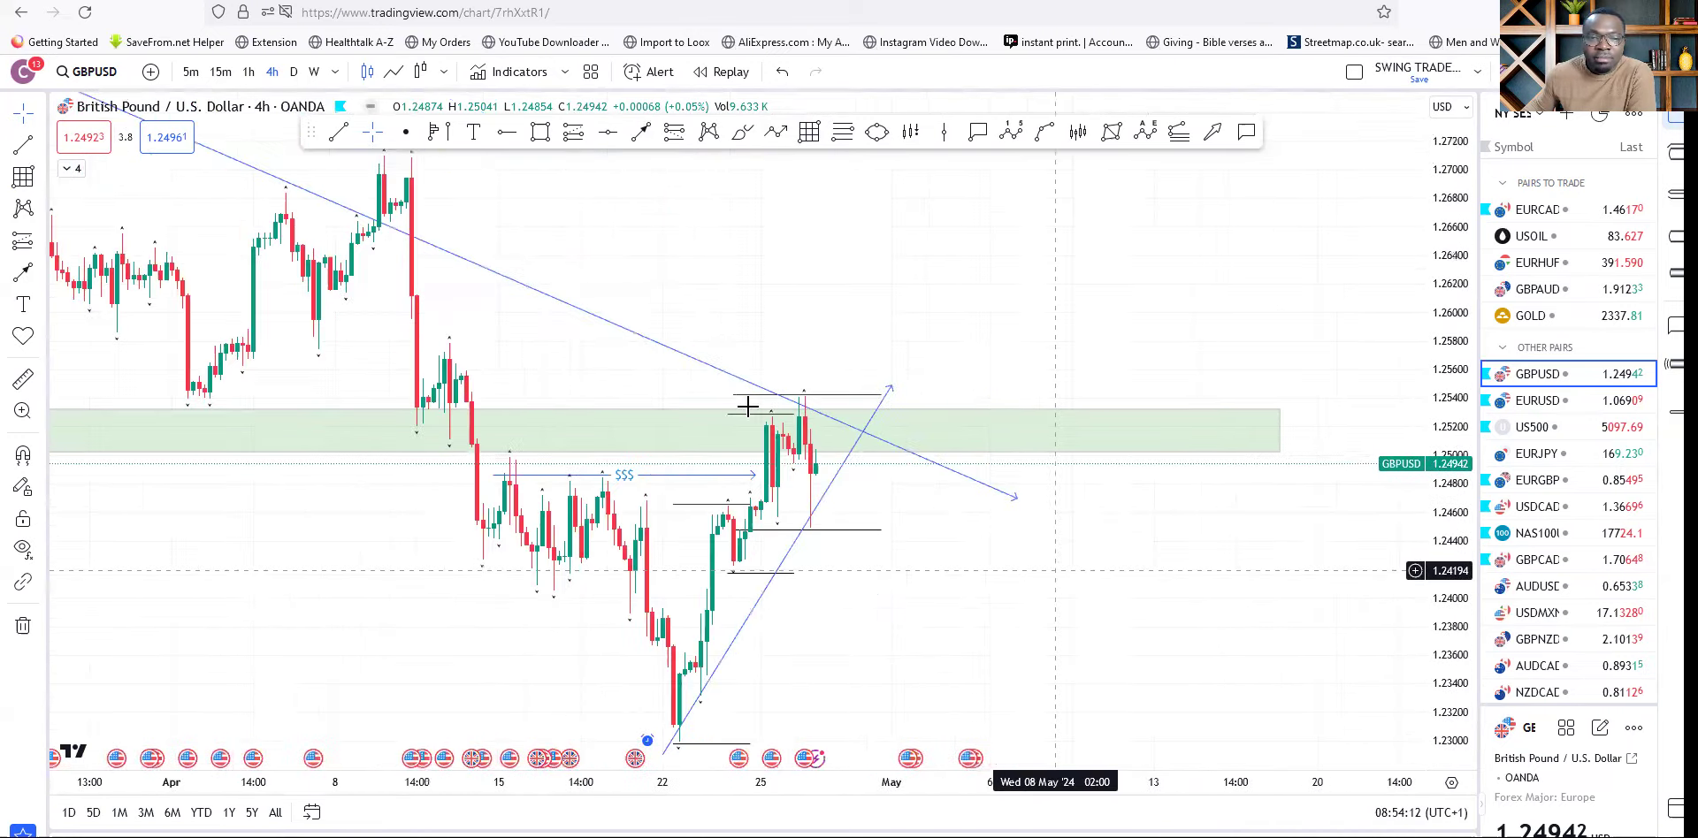
left_click(1018, 500)
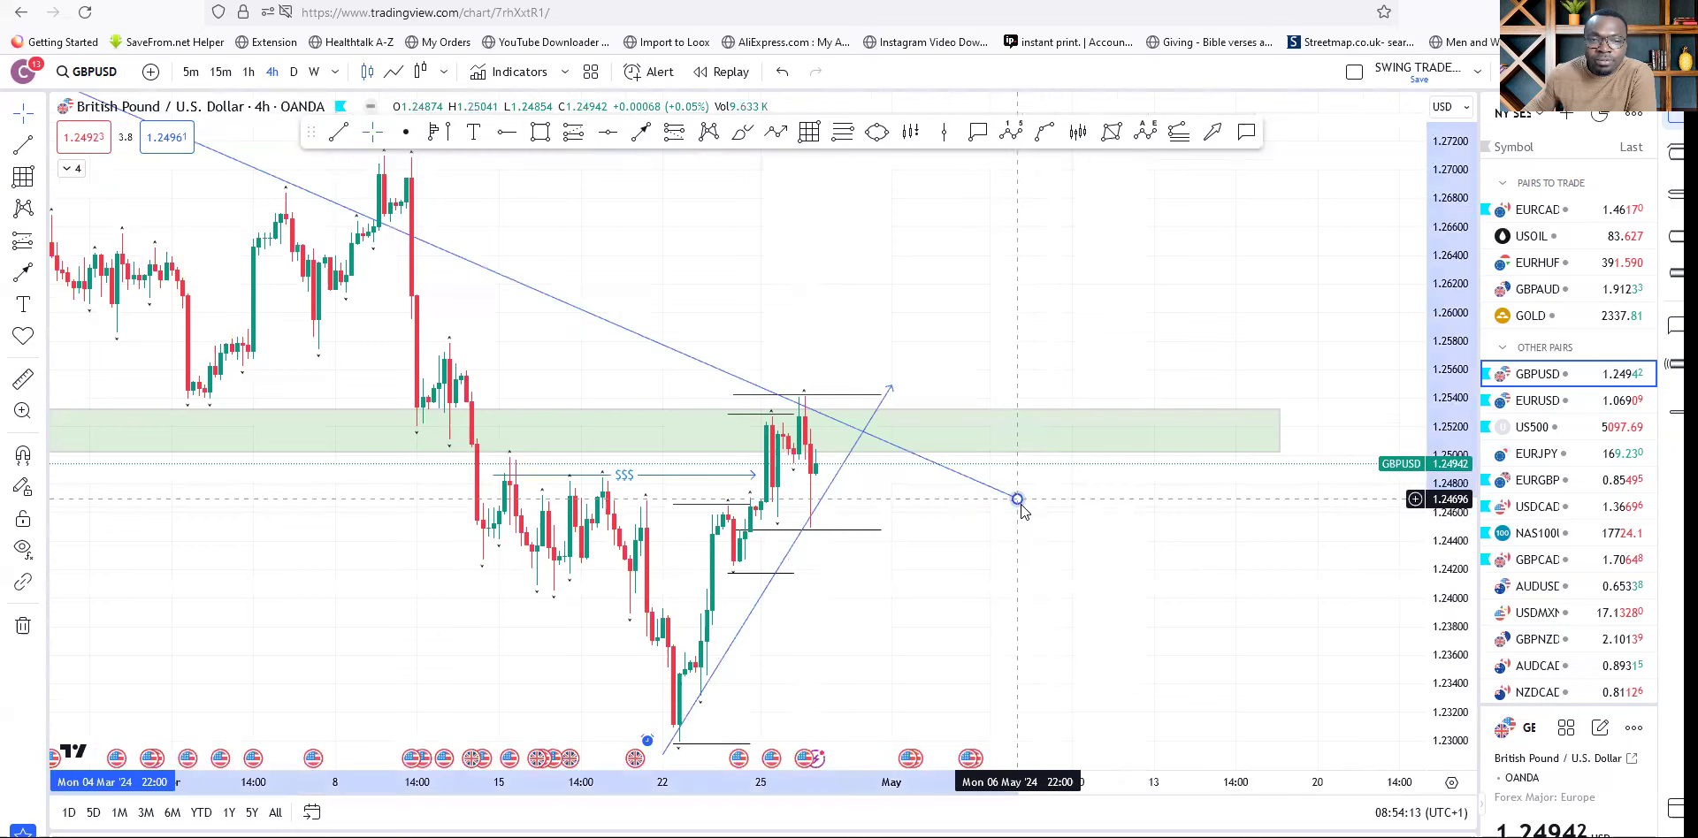
left_click(1174, 199)
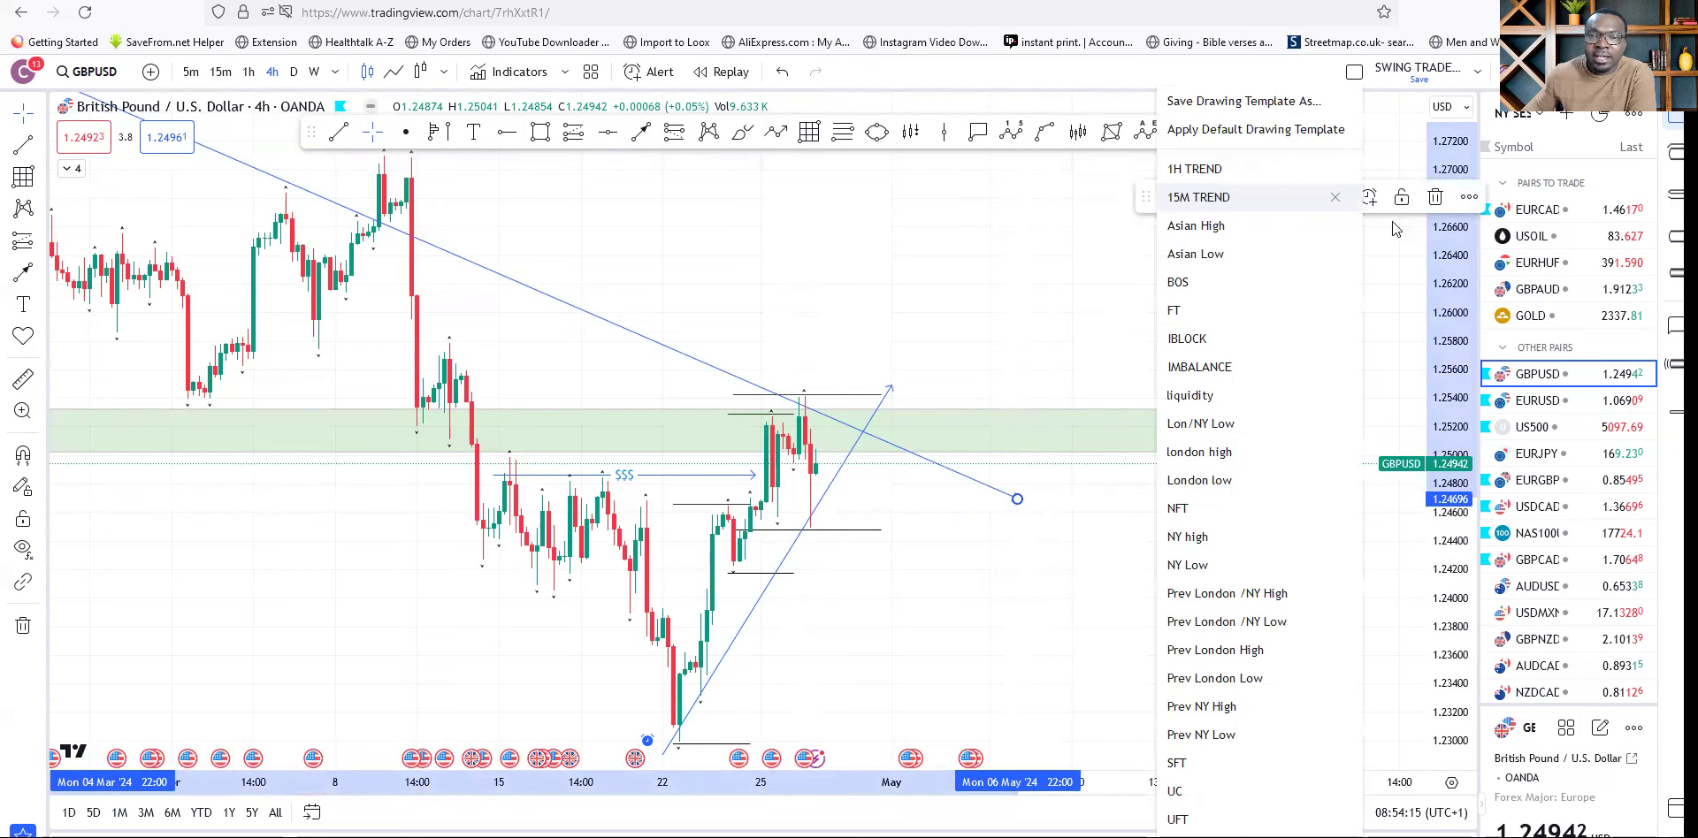
Add a once-per-bar-close crossing alert on the GBPUSD falling trend line.
left_click(1018, 500)
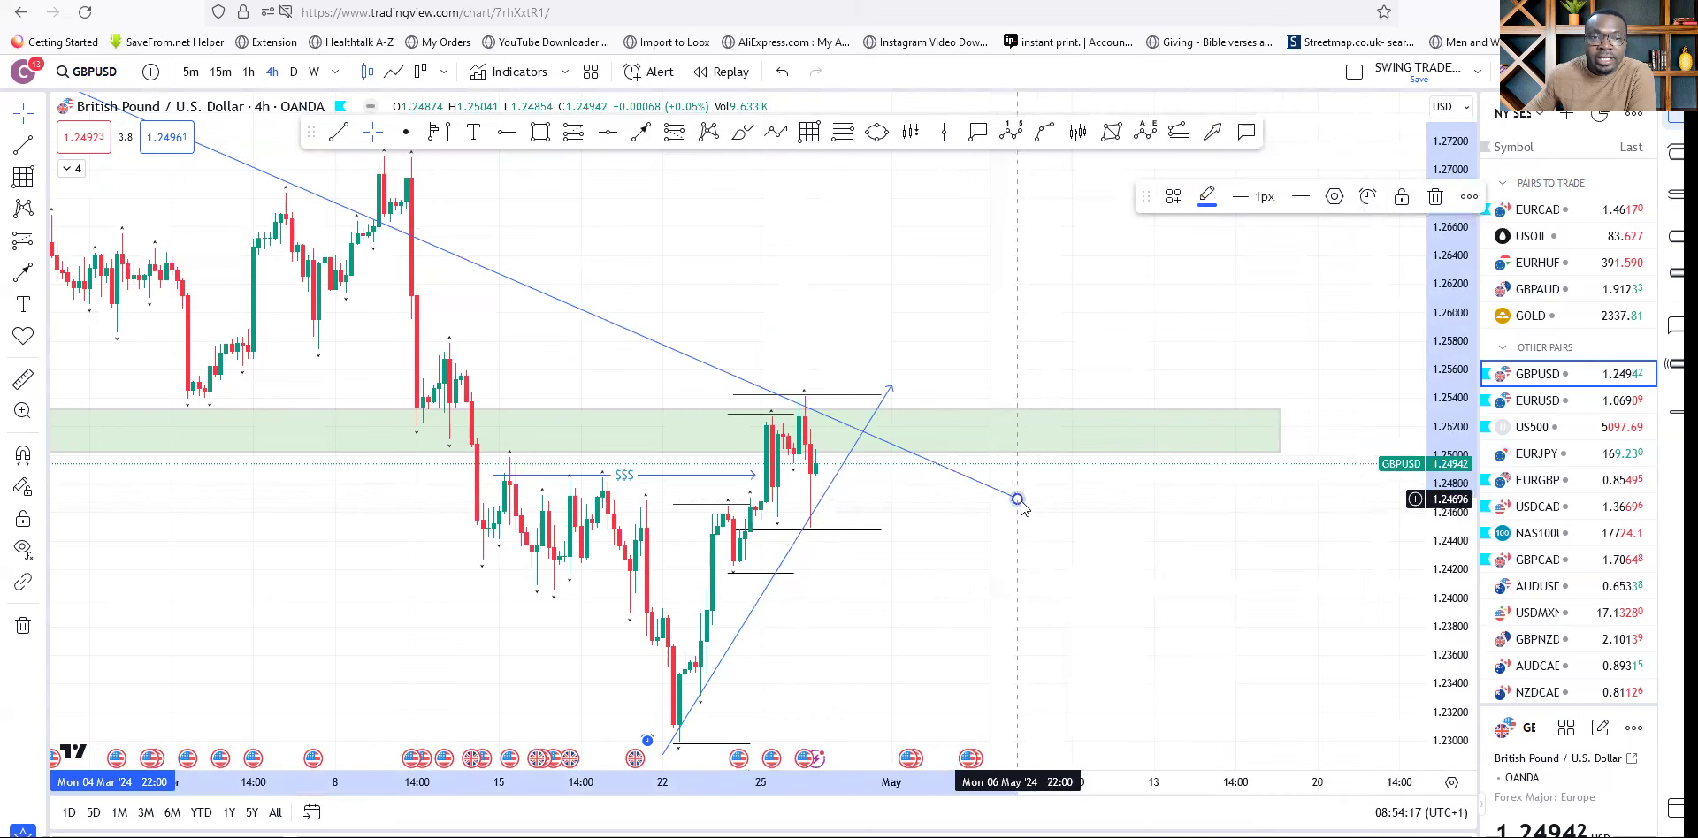
left_click(1367, 198)
left_click(871, 414)
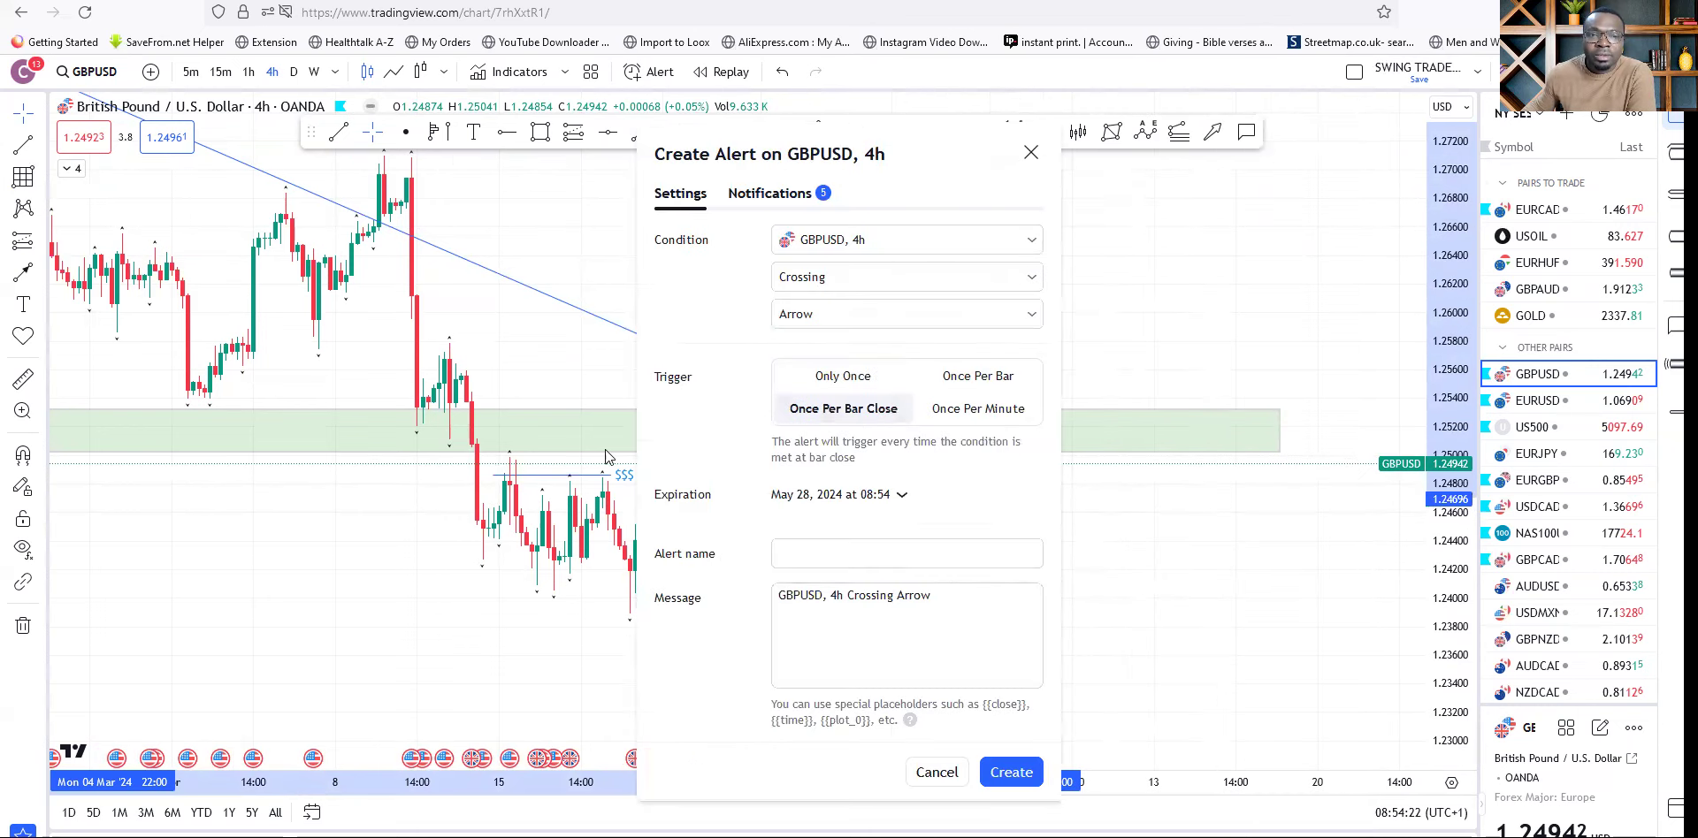
left_click(1011, 773)
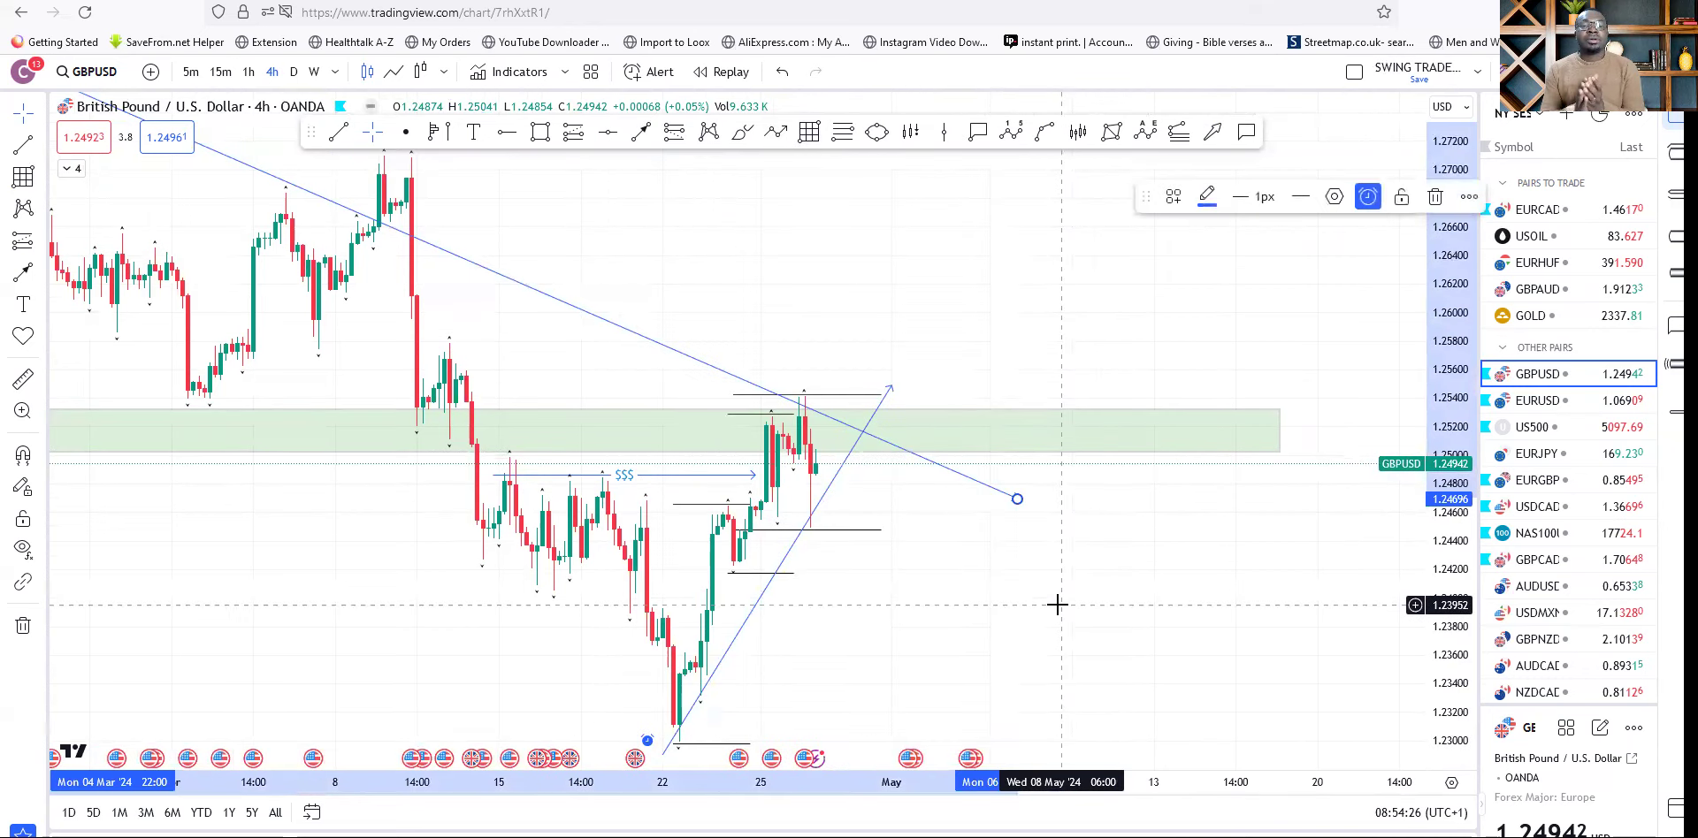
left_click_drag(1048, 623, 997, 528)
scroll(997, 528, "up", 5)
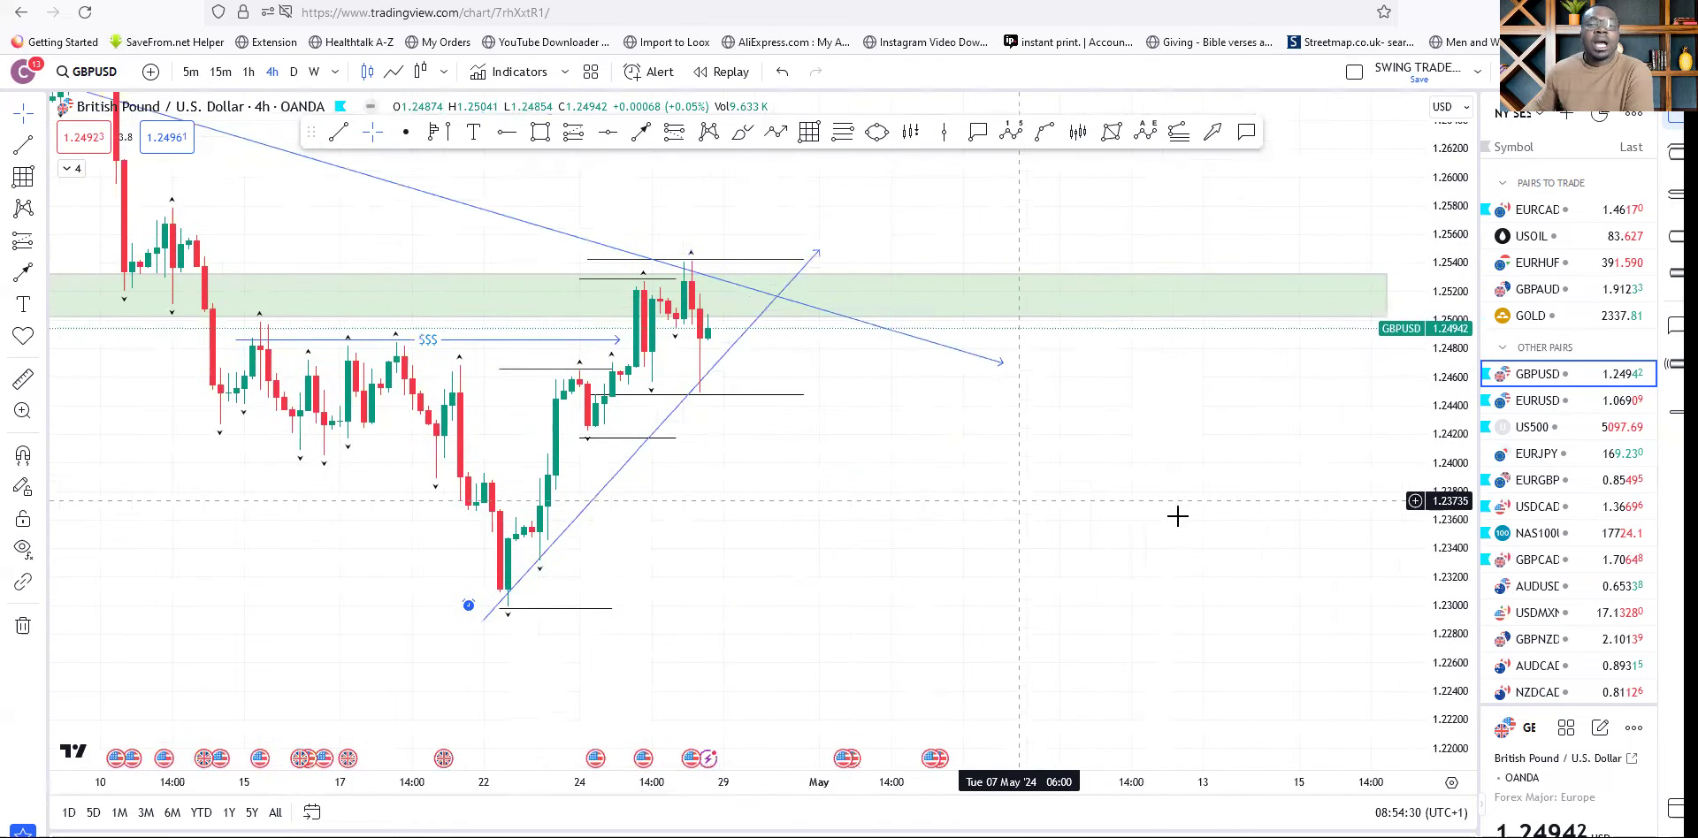
left_click_drag(1451, 158, 1451, 248)
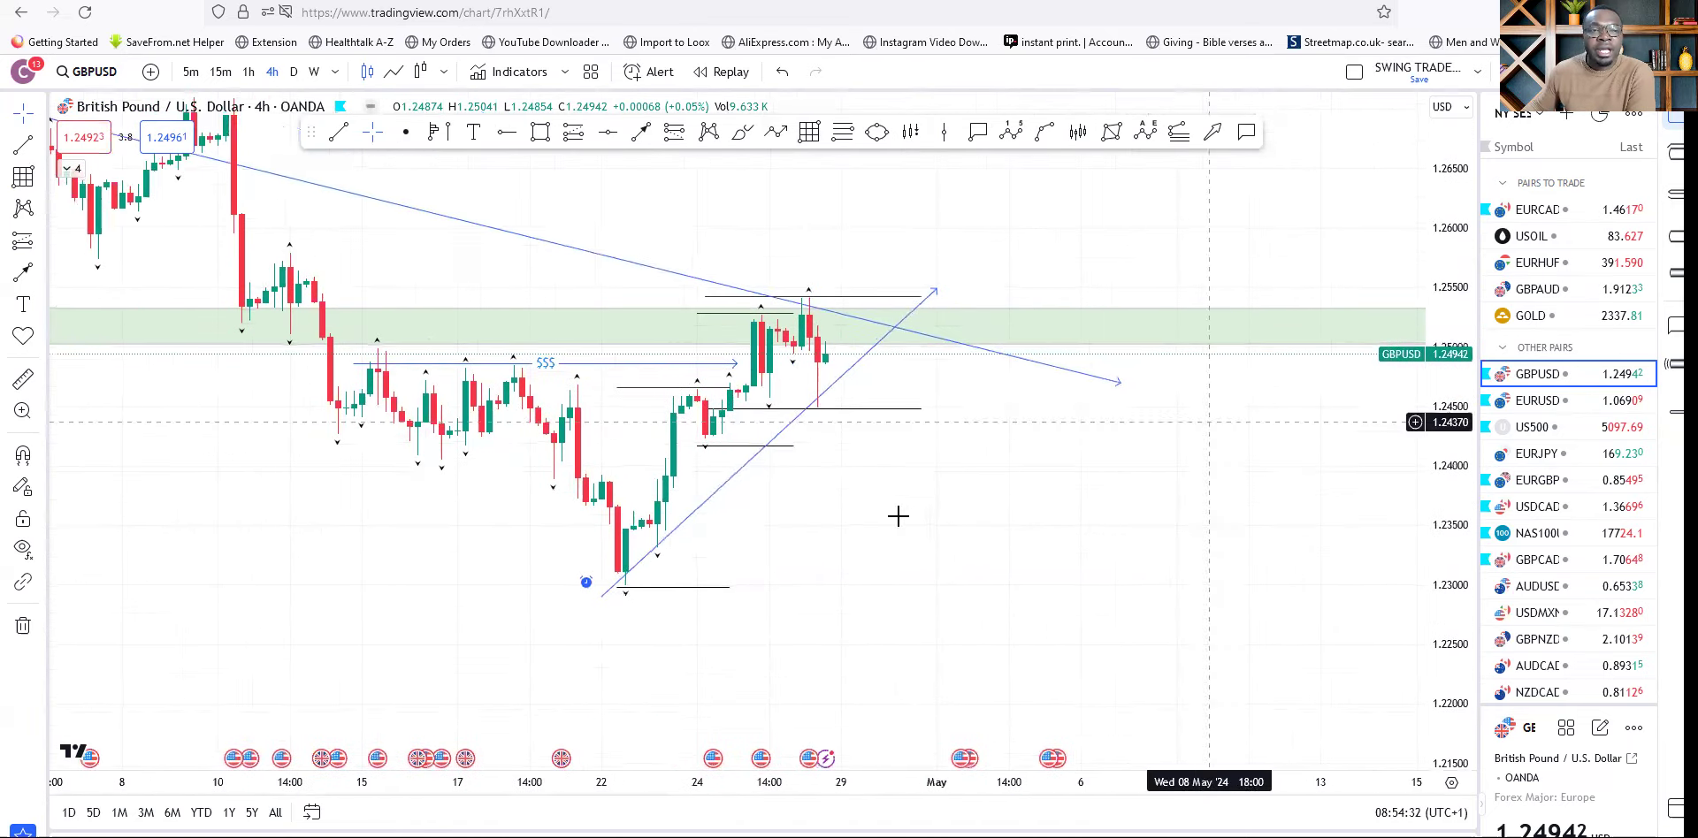
scroll(708, 530, "down", 5)
left_click_drag(687, 594, 689, 620)
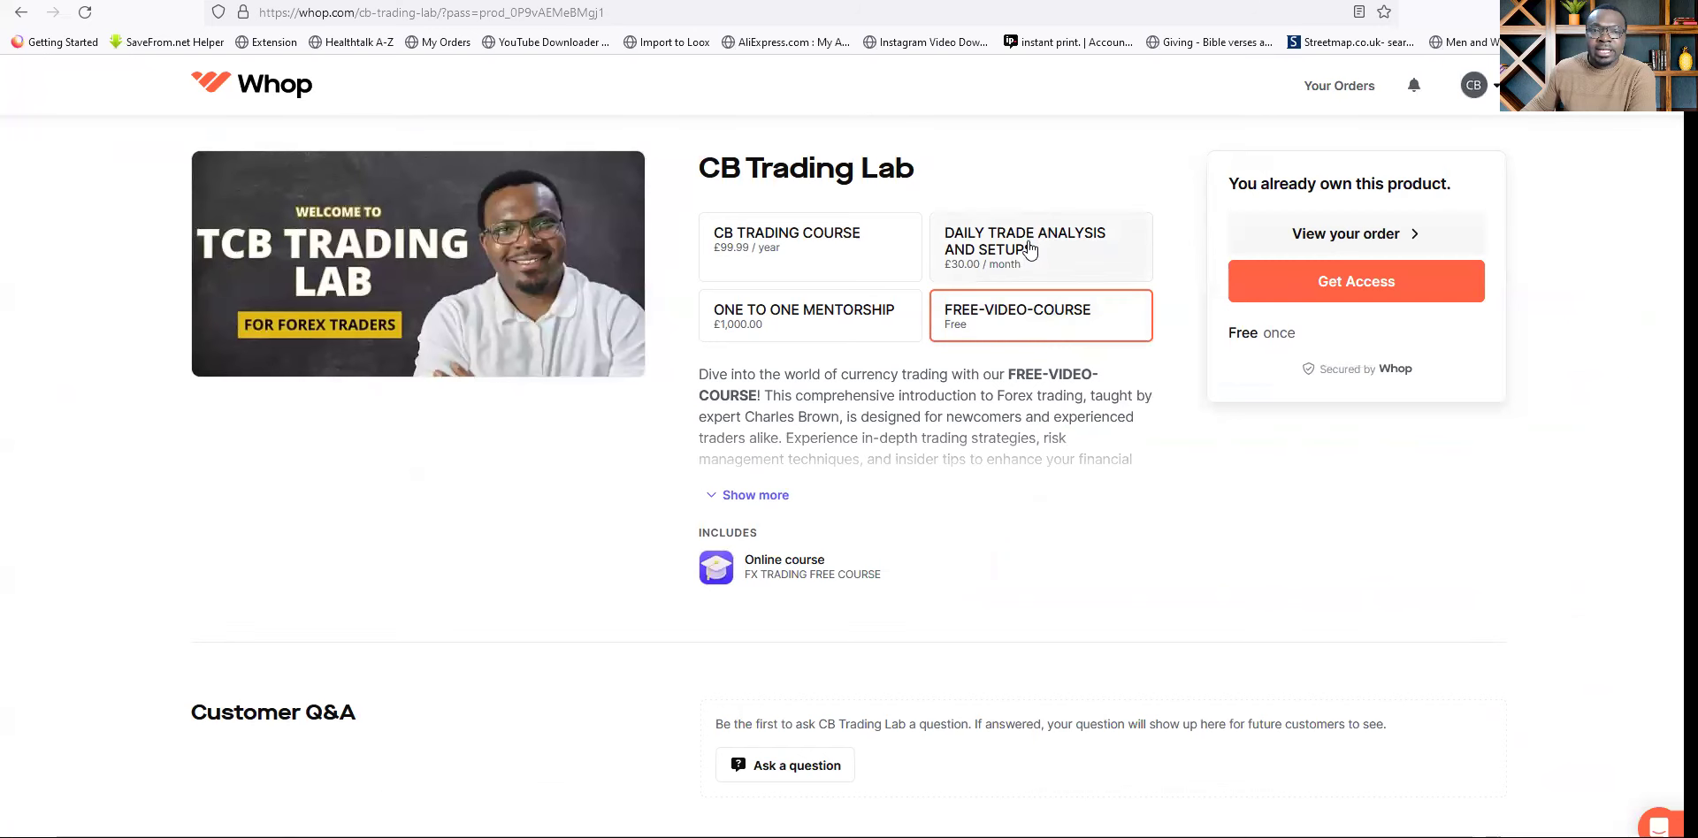
Open the £30/month Daily Trade Analysis and Setups plan on the CB Trading Lab page.
left_click(1033, 250)
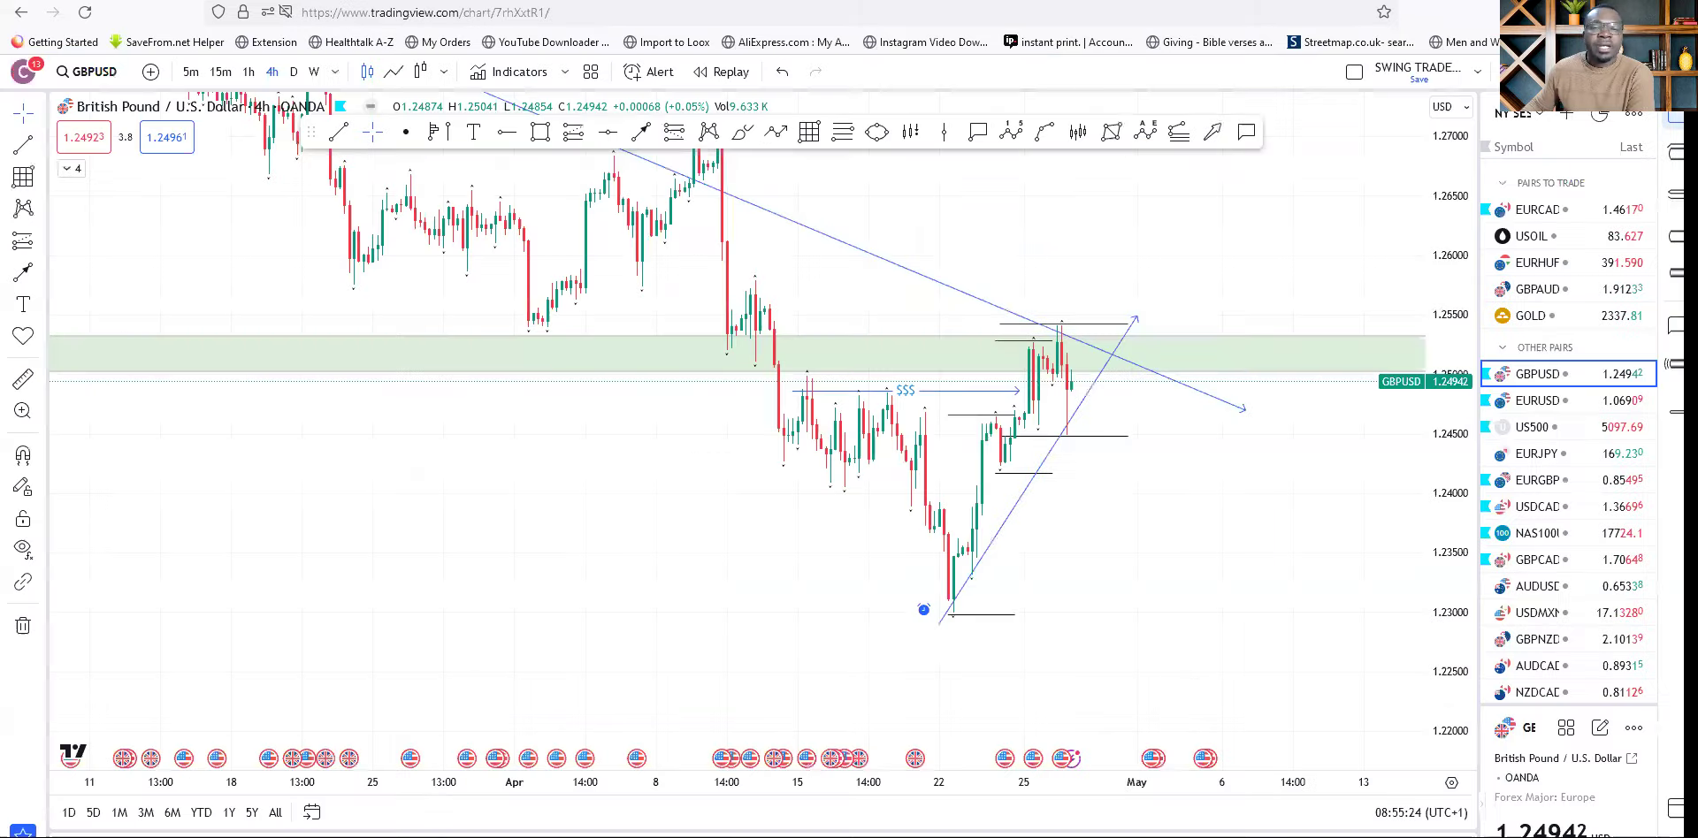
Switch the 4-hour chart from GBPUSD to EURUSD from the watchlist.
scroll(1129, 584, "up", 2)
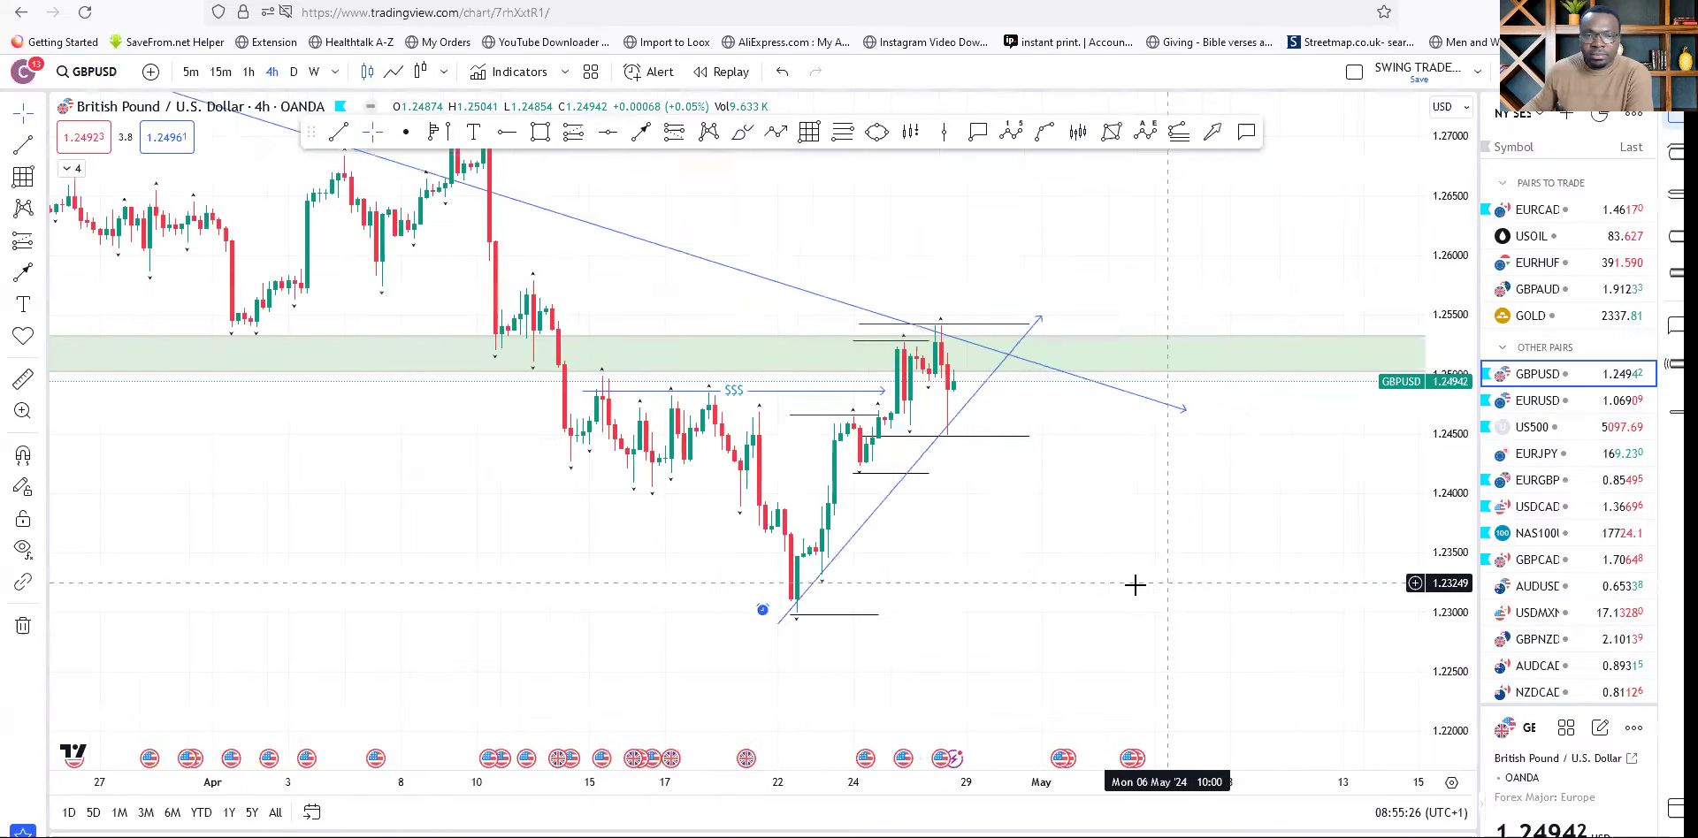
left_click_drag(1219, 660, 1312, 706)
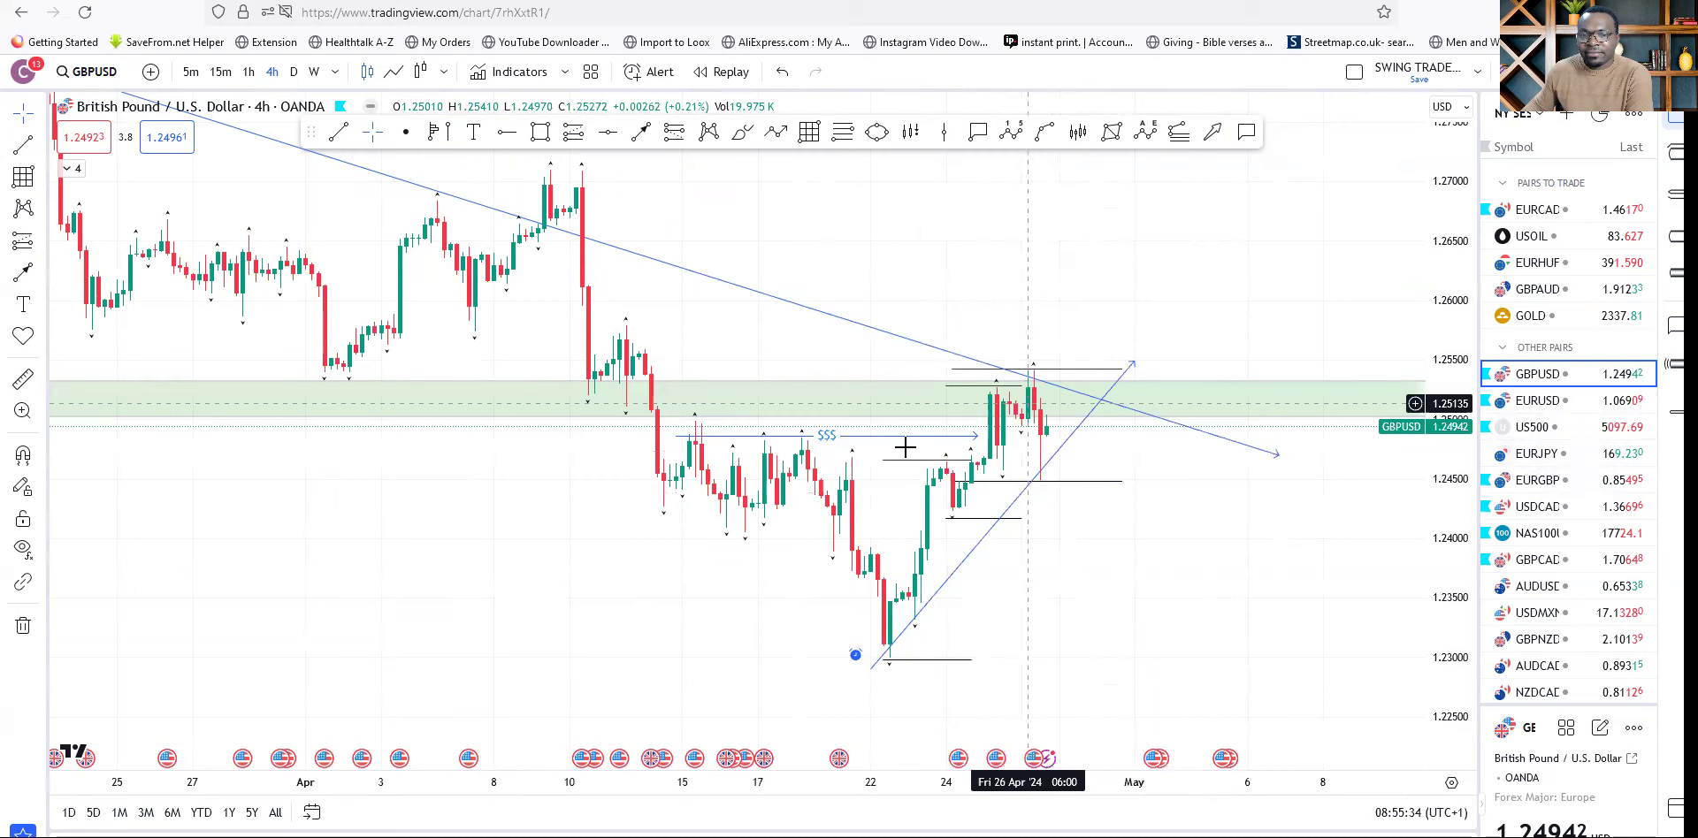
left_click(1538, 401)
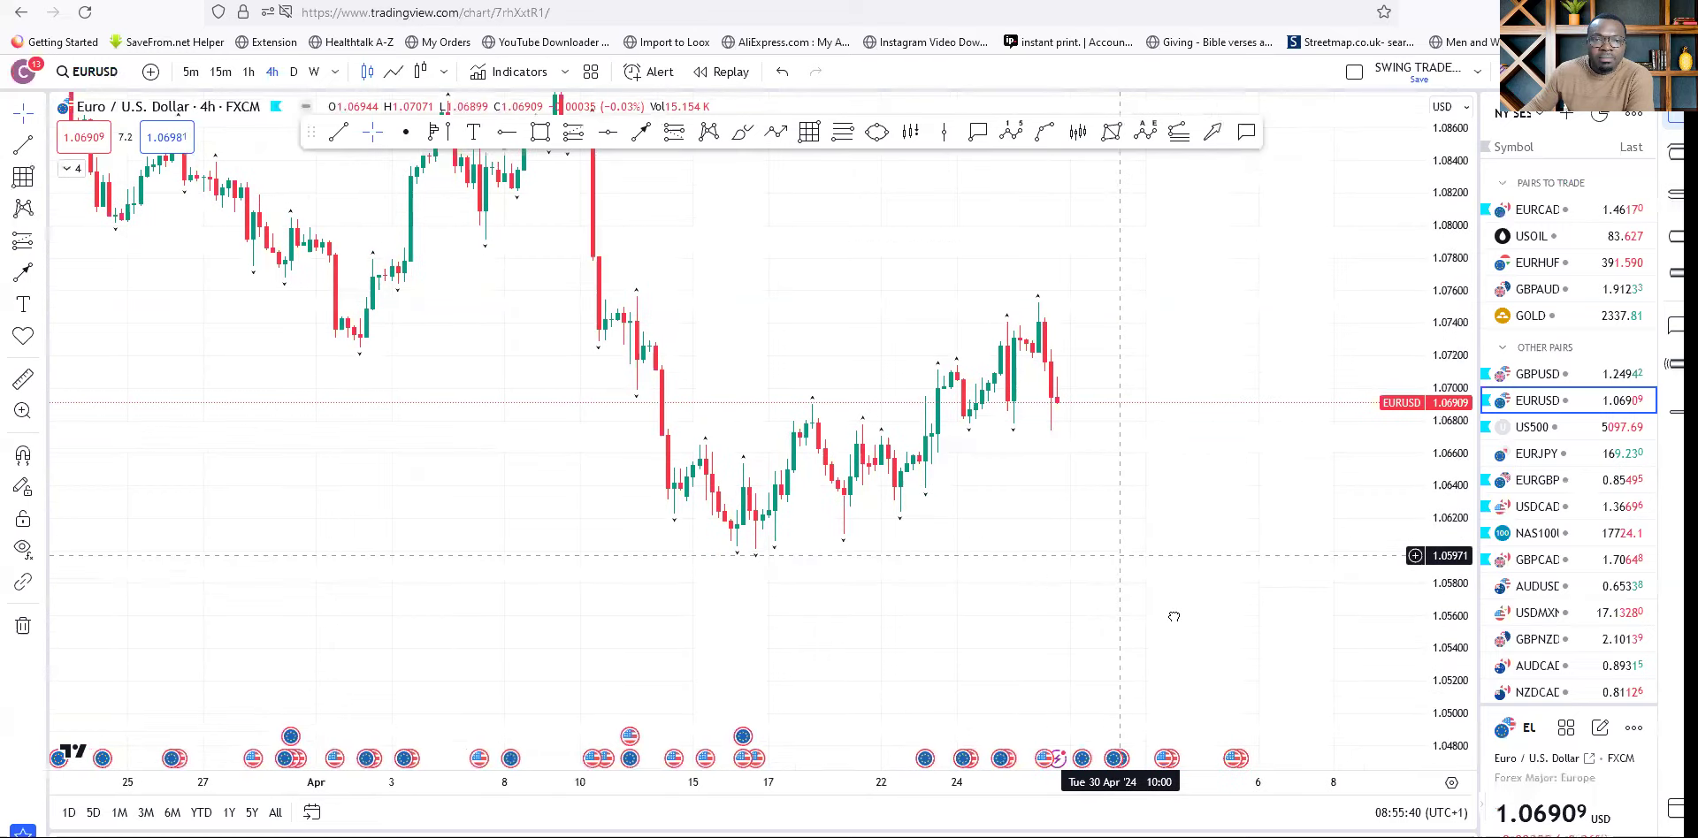
Switch the EURUSD chart to daily candles.
scroll(1088, 543, "down", 3)
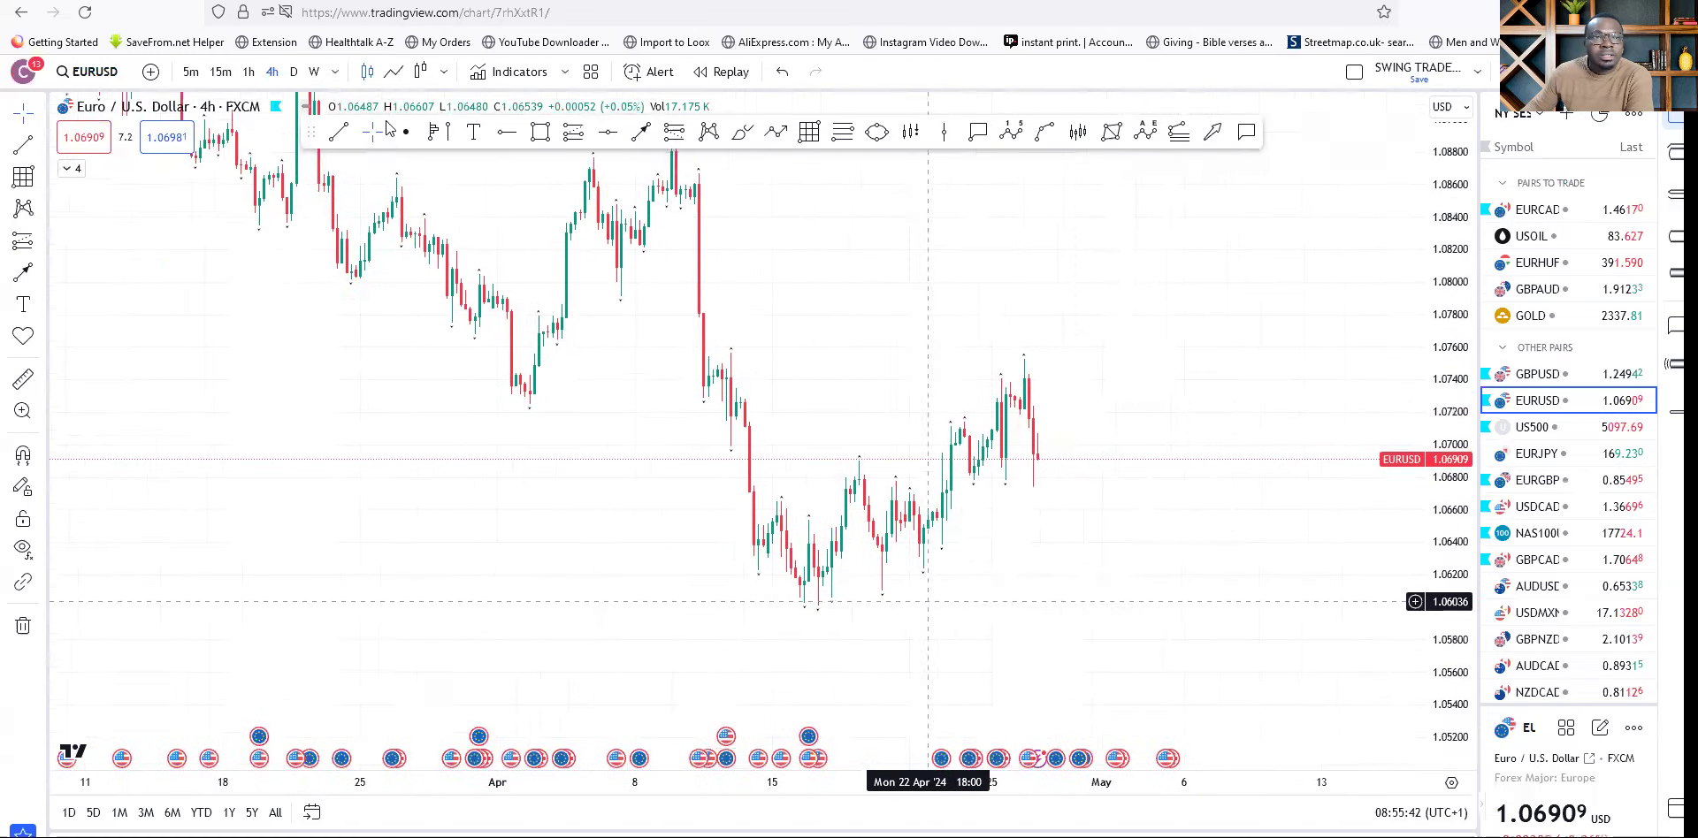
left_click(293, 73)
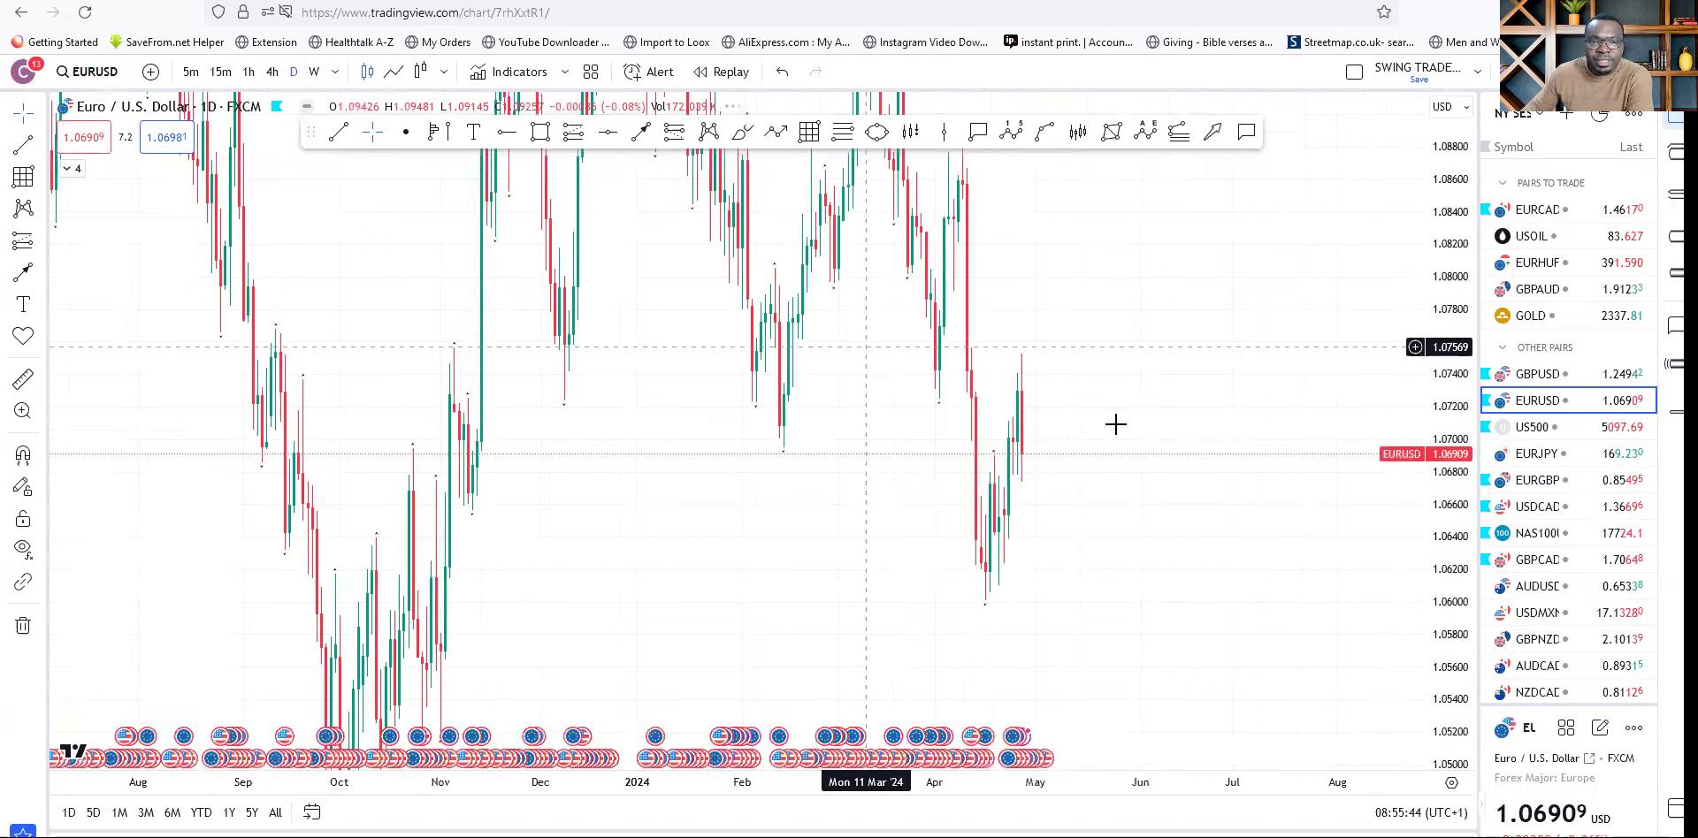
scroll(906, 534, "up", 5)
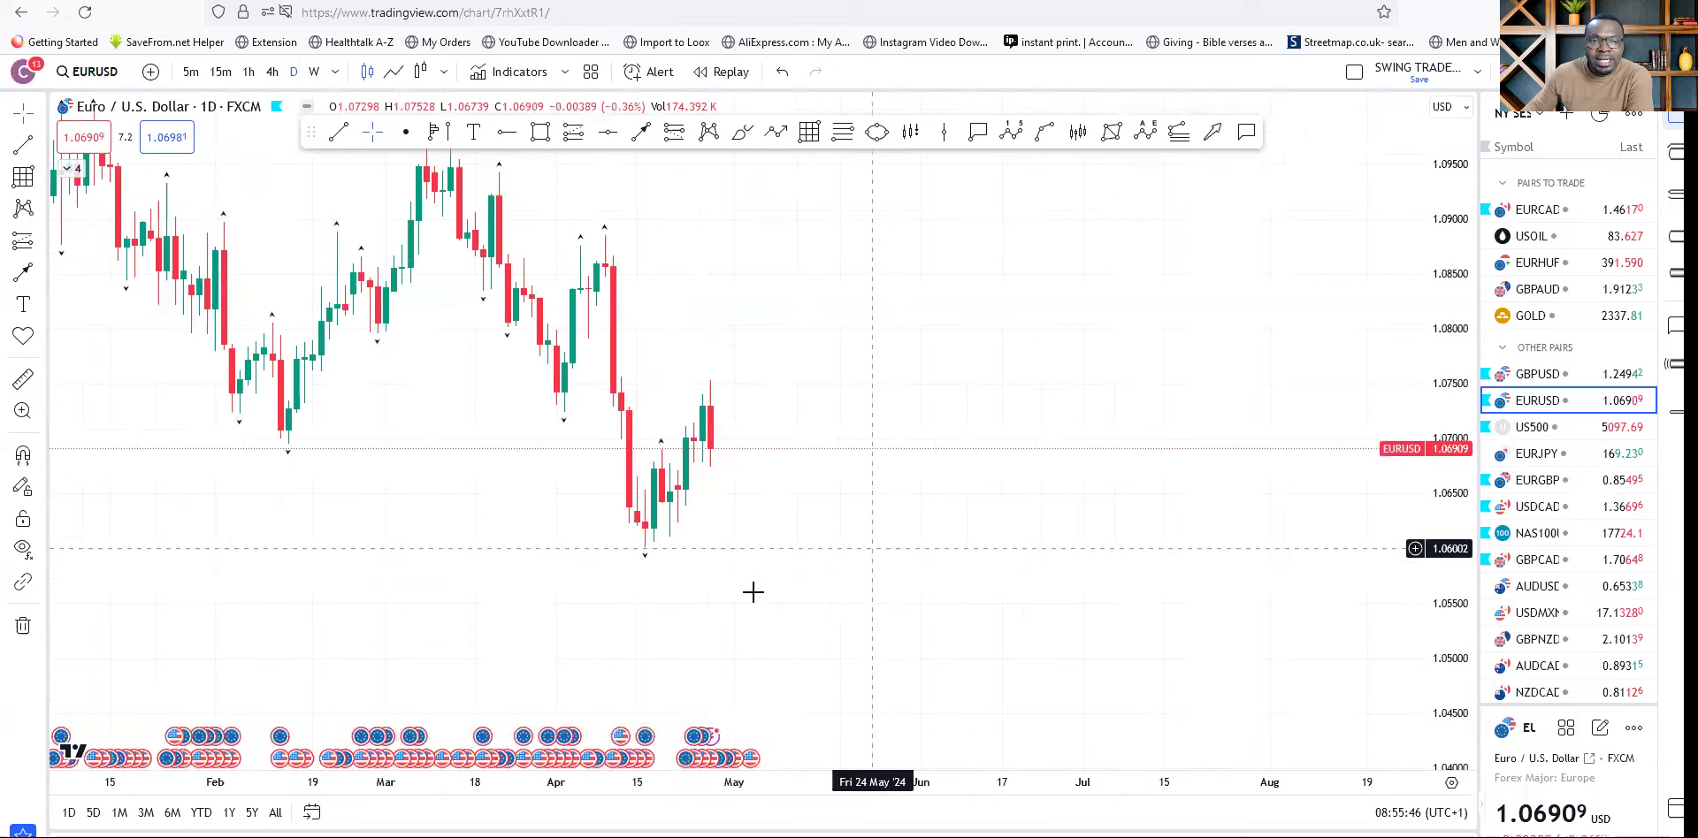
scroll(1095, 538, "down", 5)
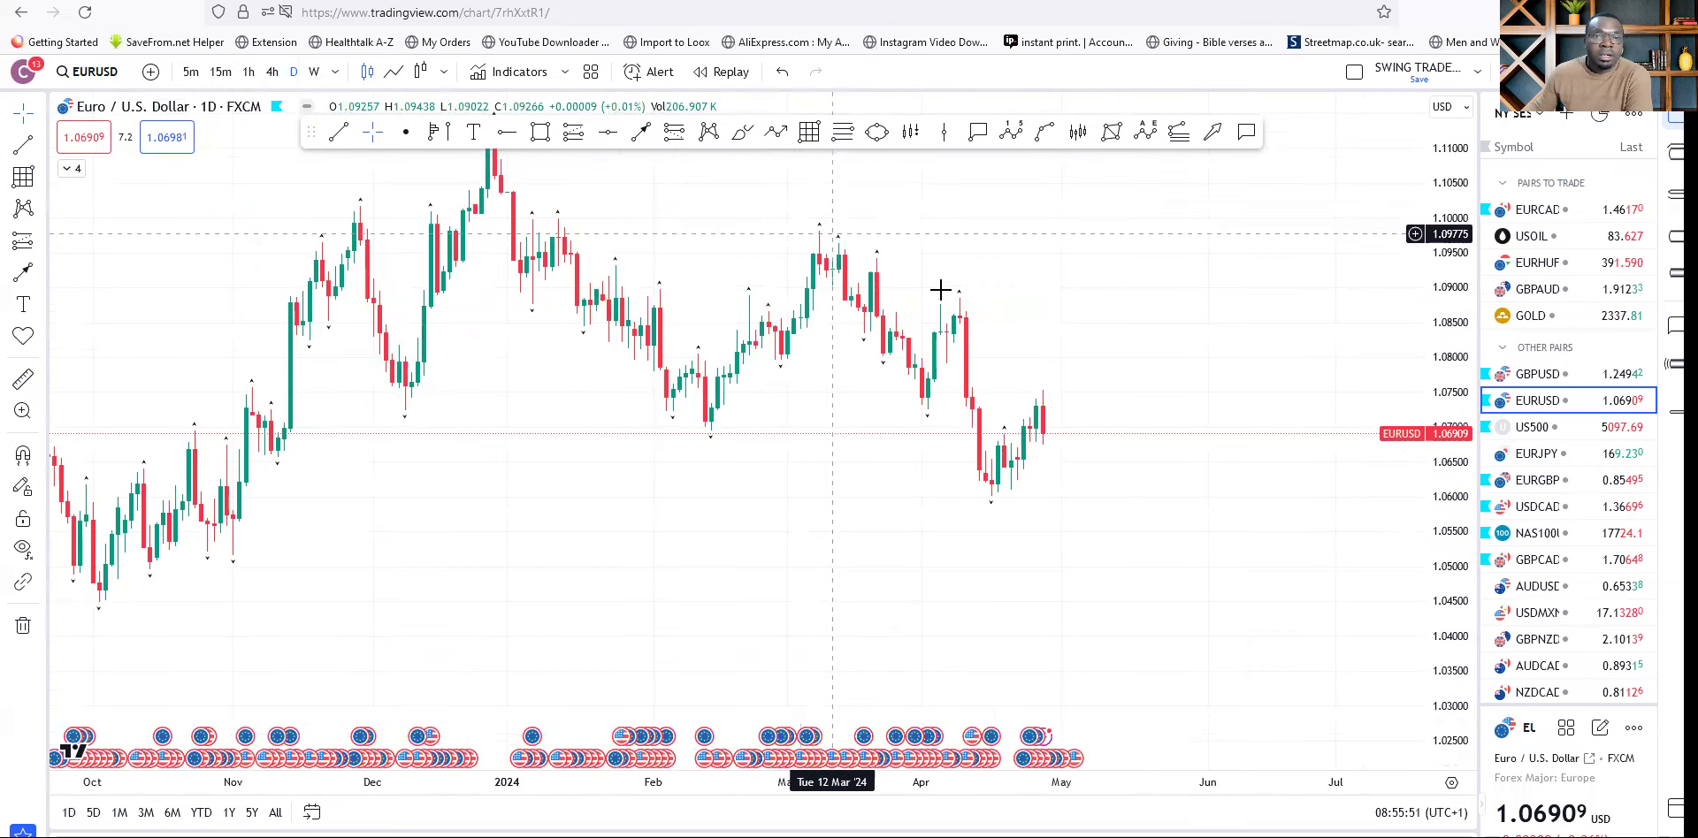
Mark three ranges: ~1.0773 to March high, March high to April low, April high to late-April low.
left_click(807, 134)
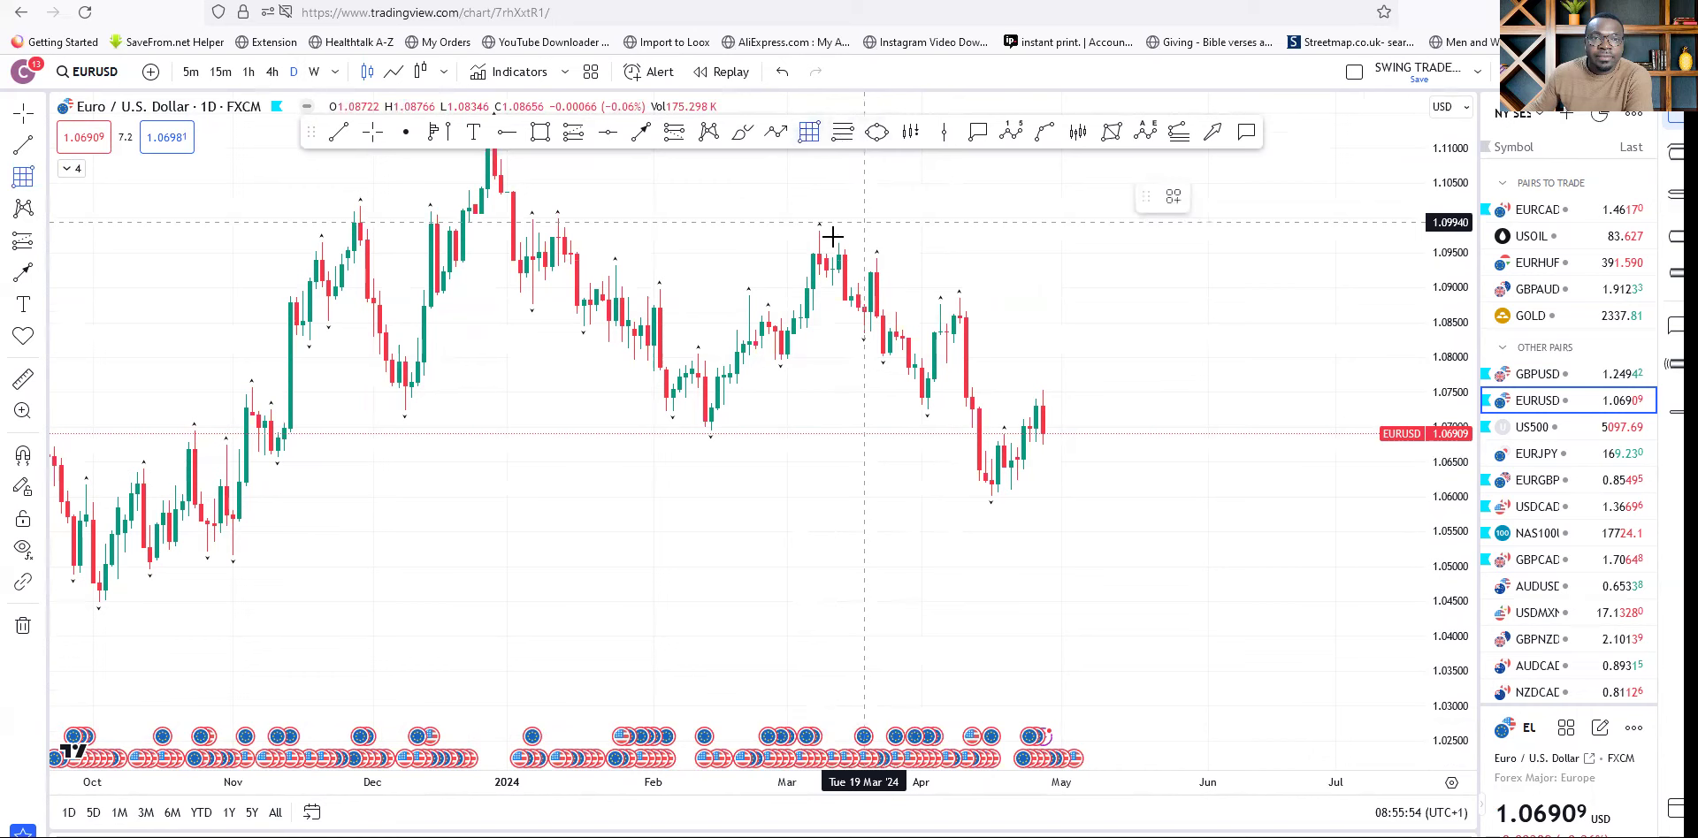
left_click(761, 375)
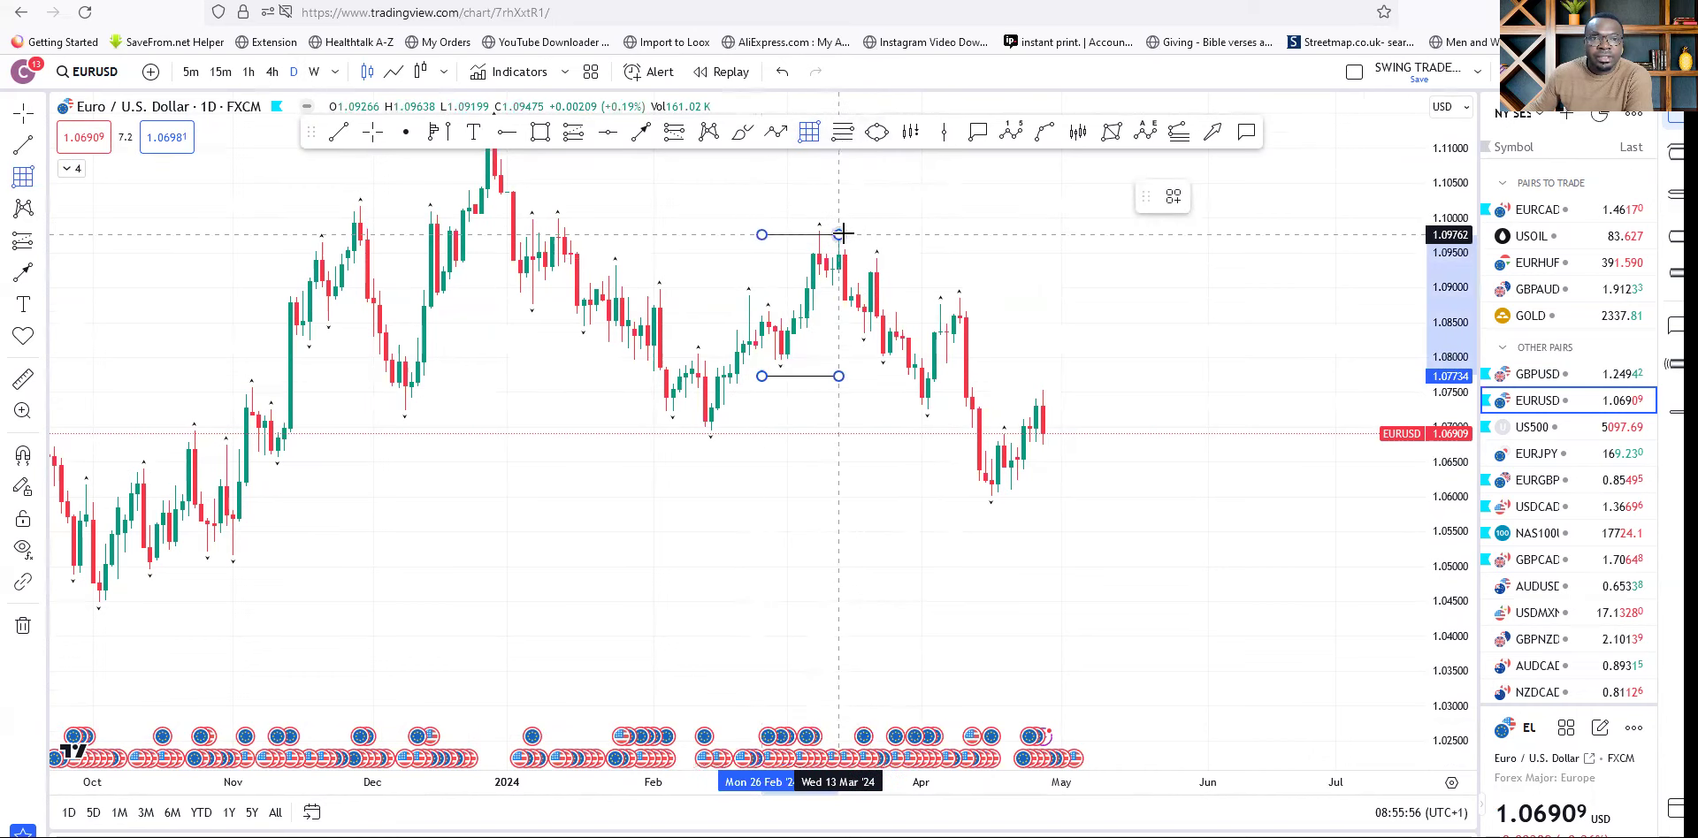
left_click(966, 230)
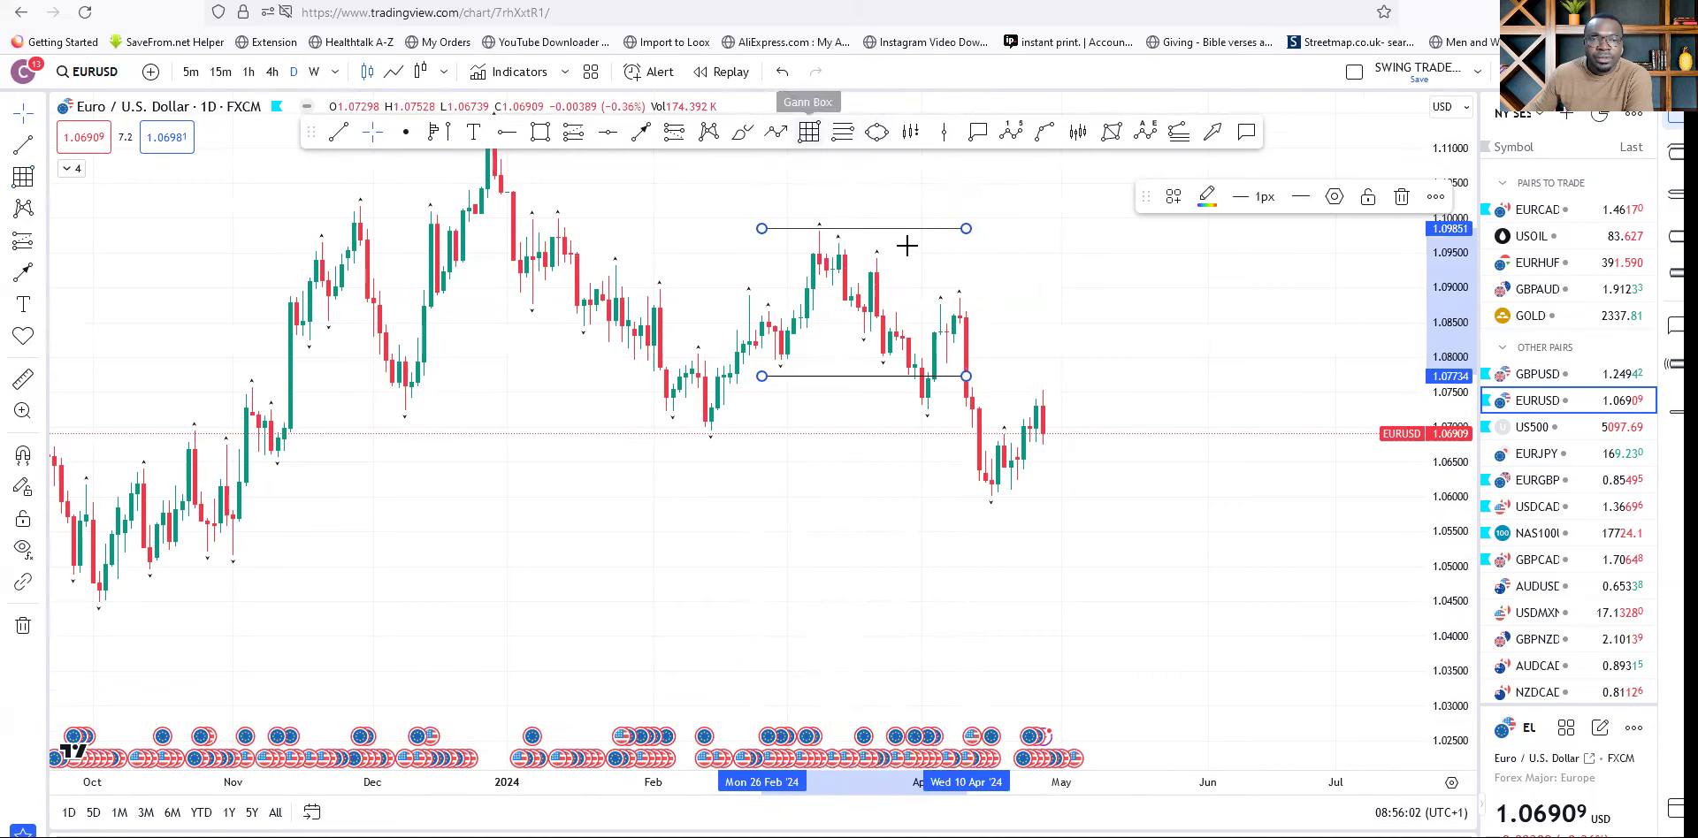
left_click(871, 257)
left_click(862, 256)
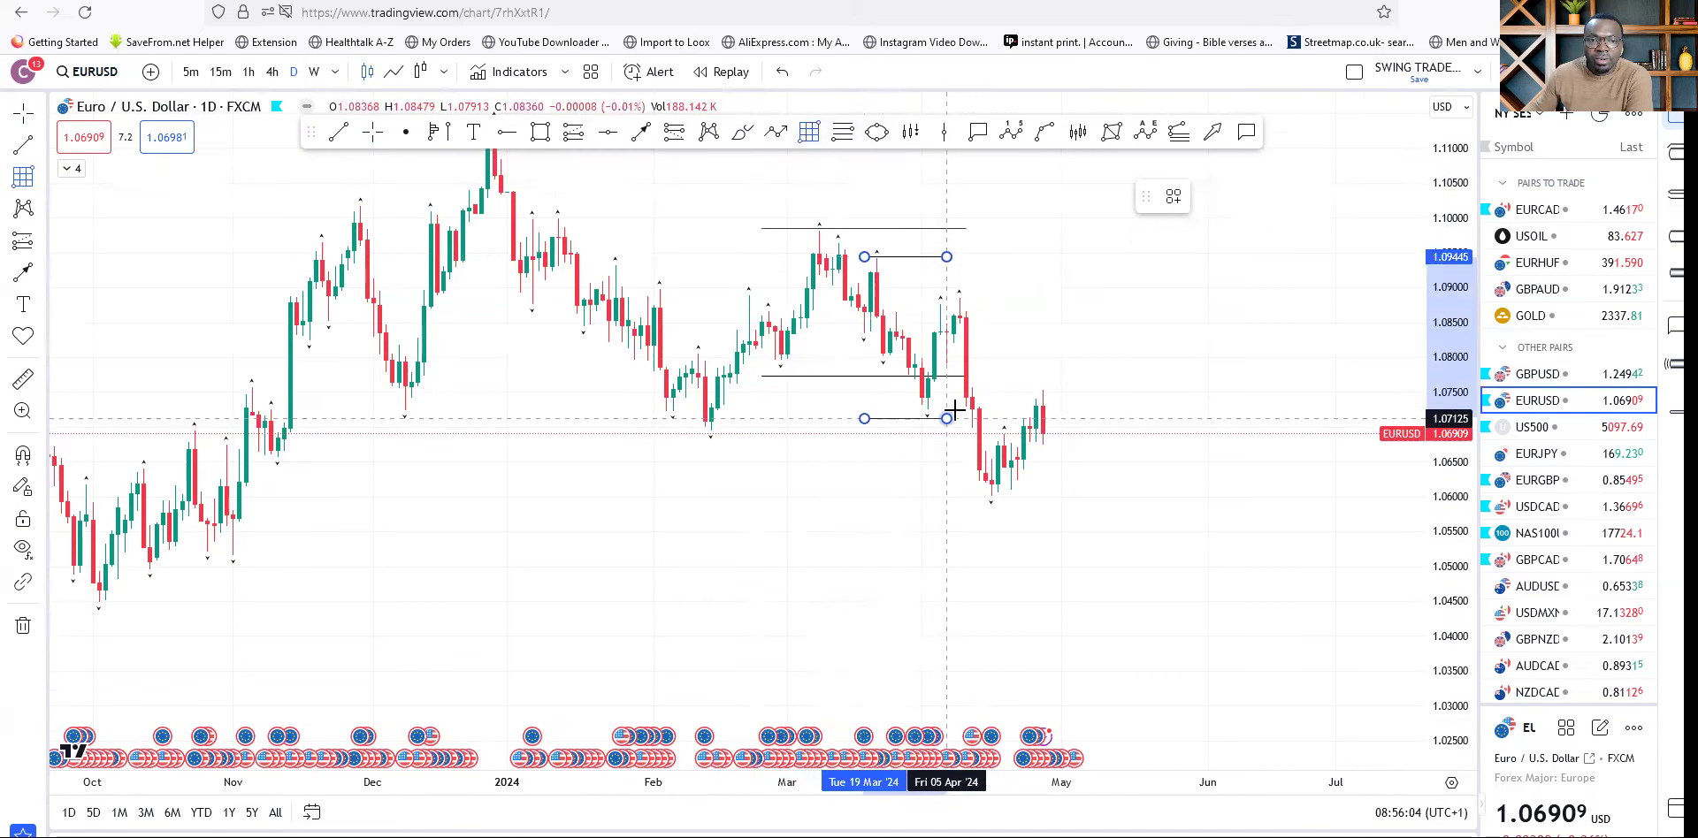
left_click(951, 419)
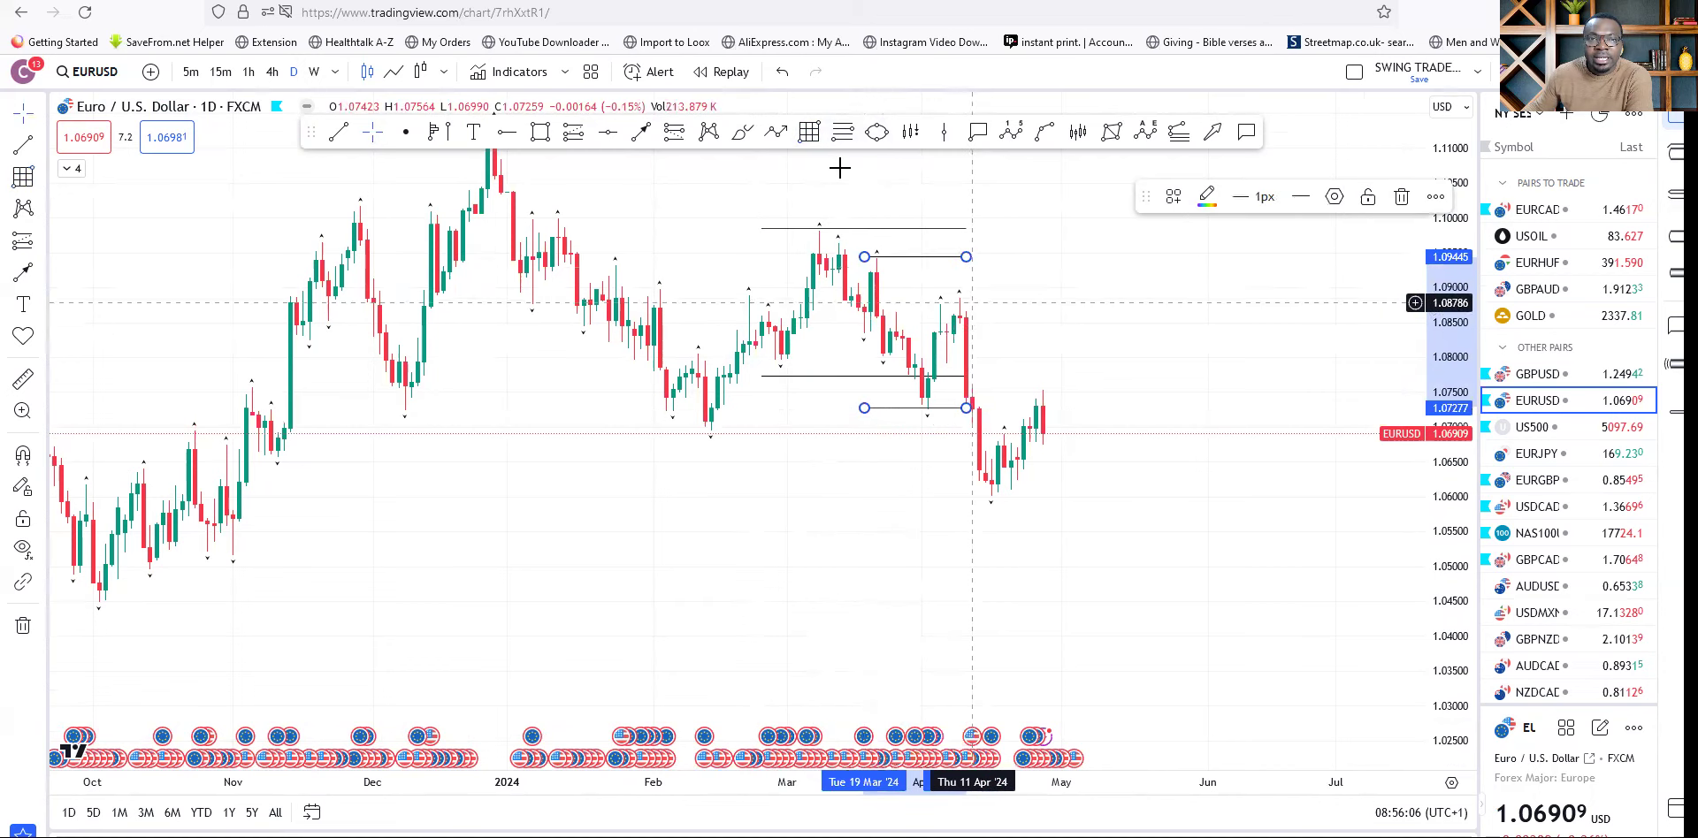
left_click(928, 292)
left_click(927, 287)
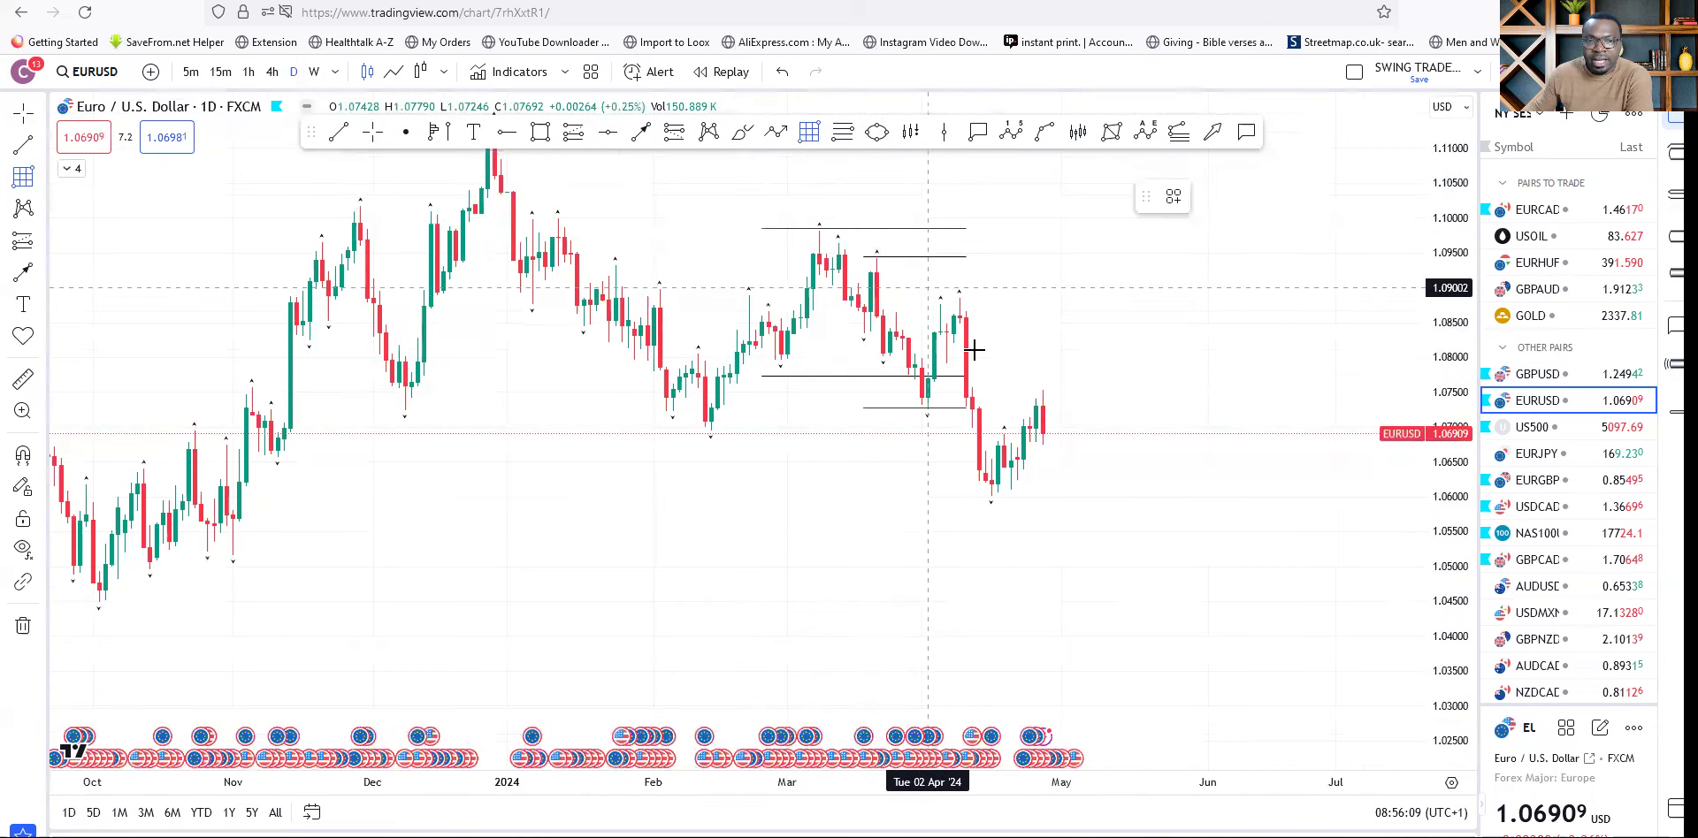
left_click(1068, 498)
left_click(648, 588)
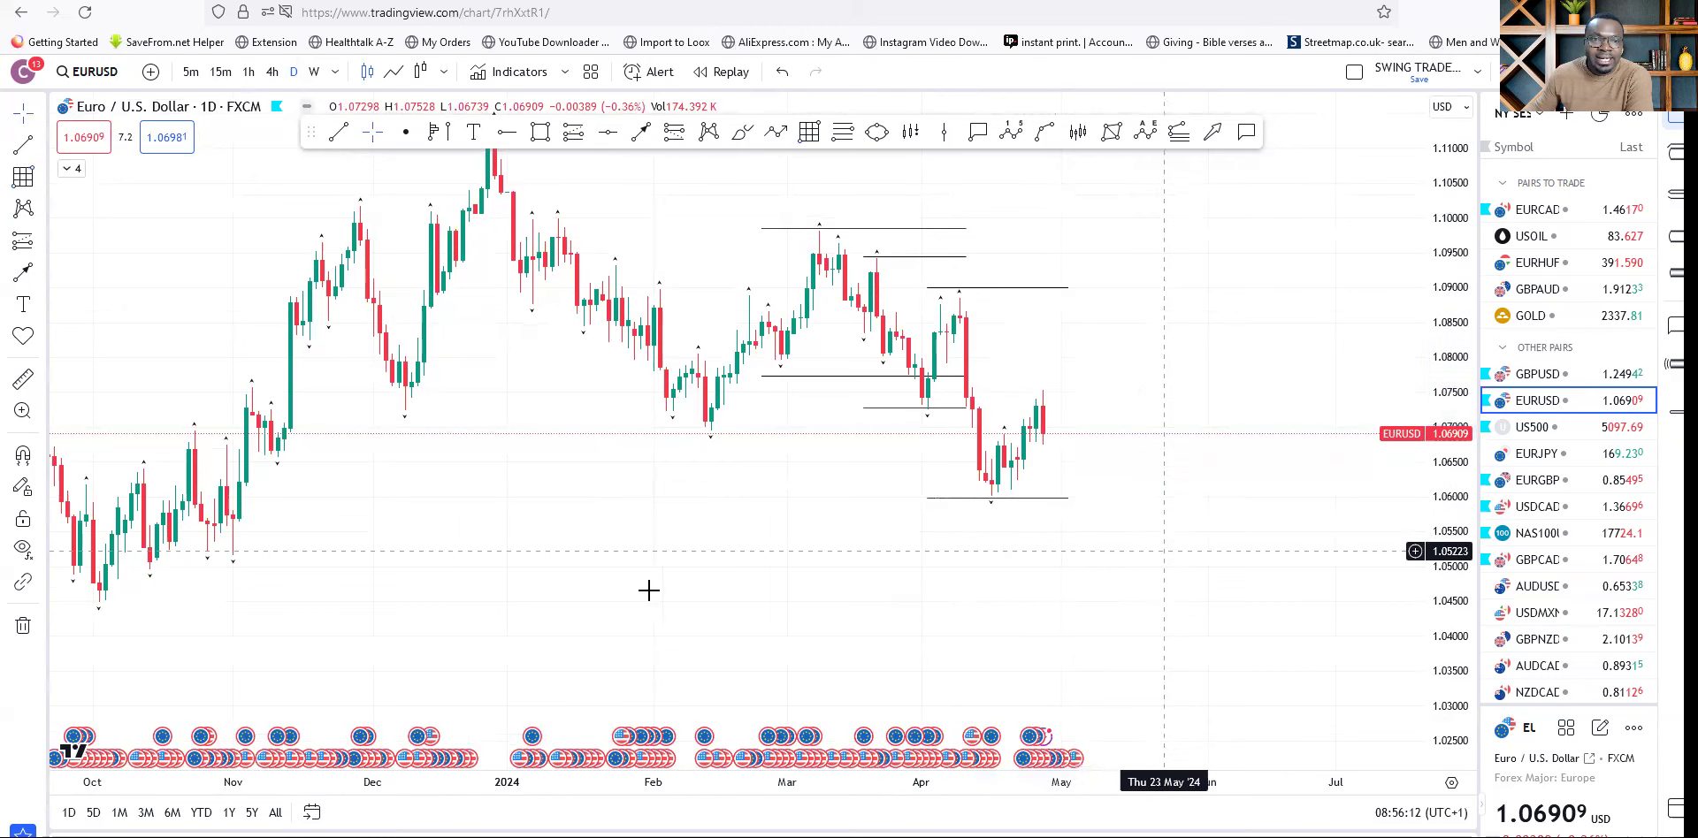
left_click_drag(636, 589, 604, 581)
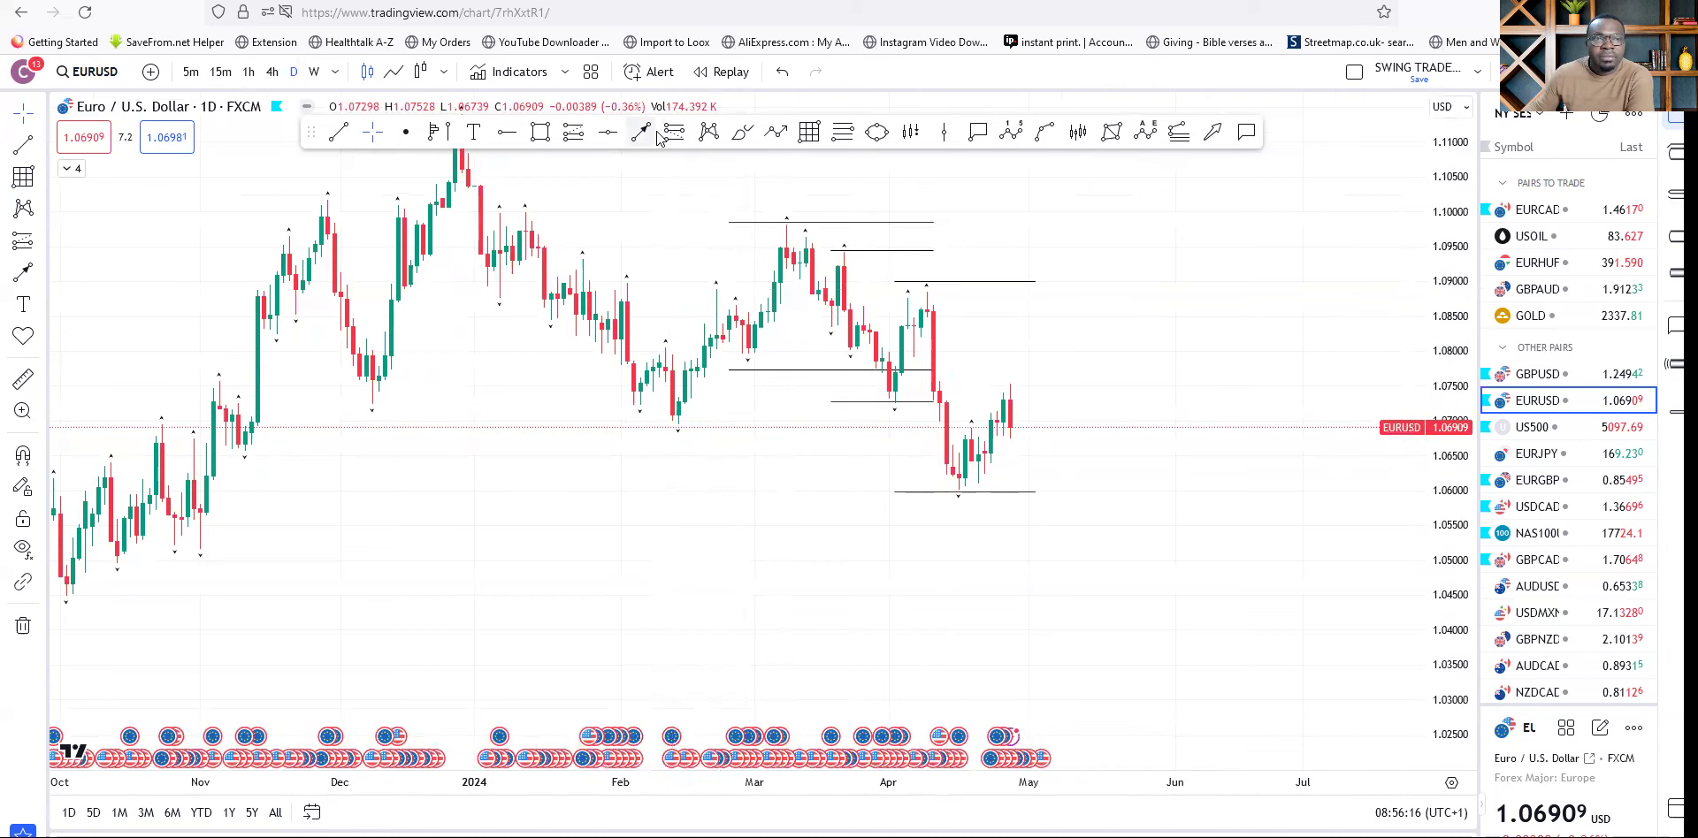
left_click(541, 132)
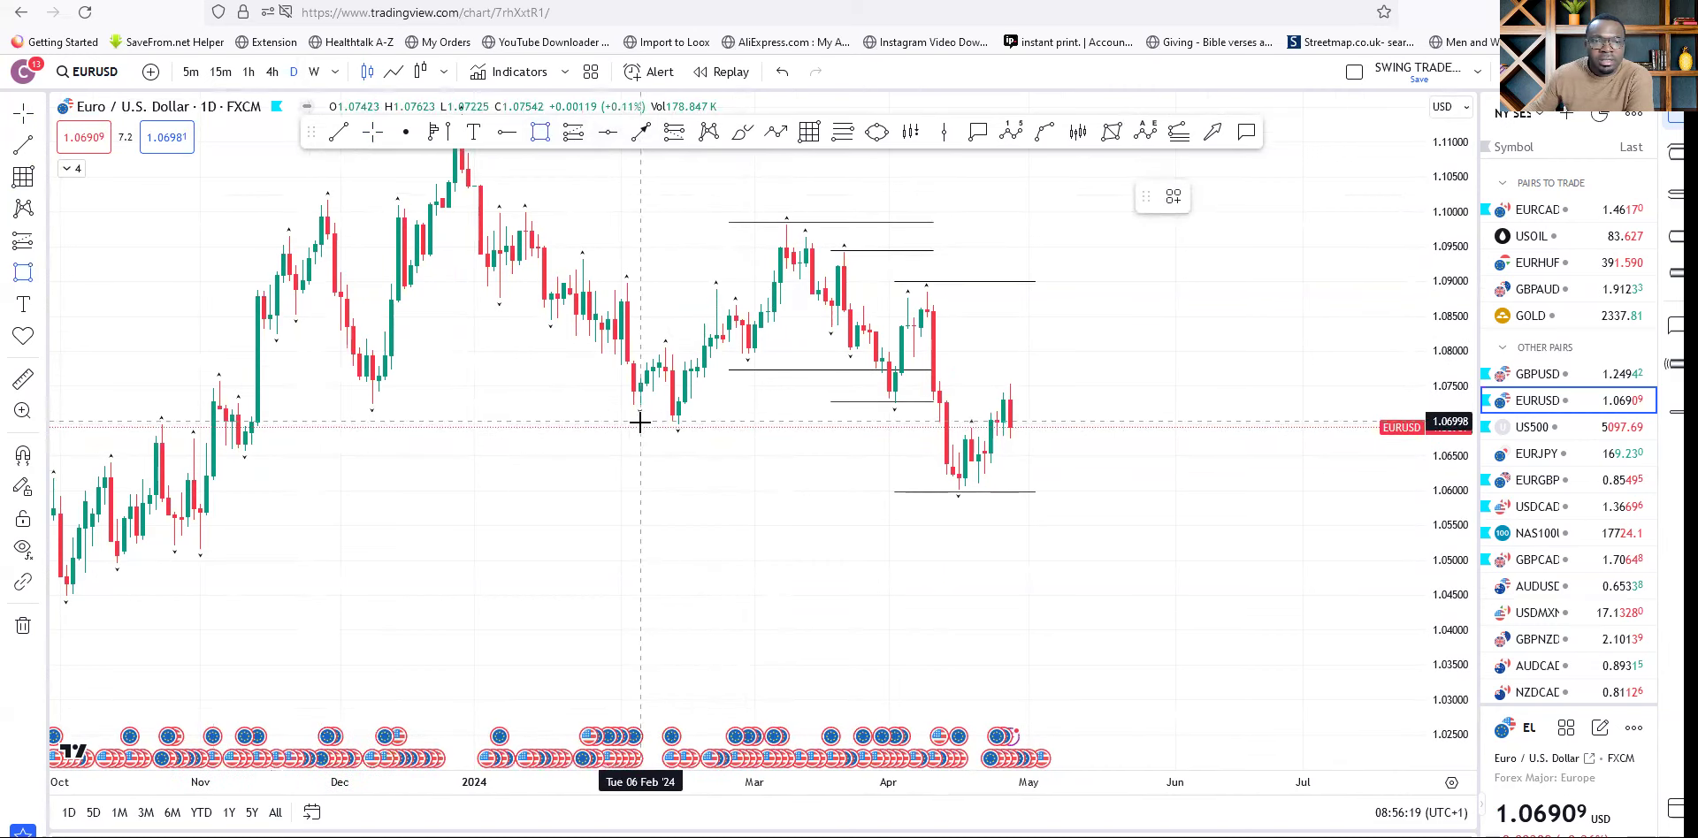
Draw a thin green zone near 1.0700 from early November to late June.
left_click(231, 409)
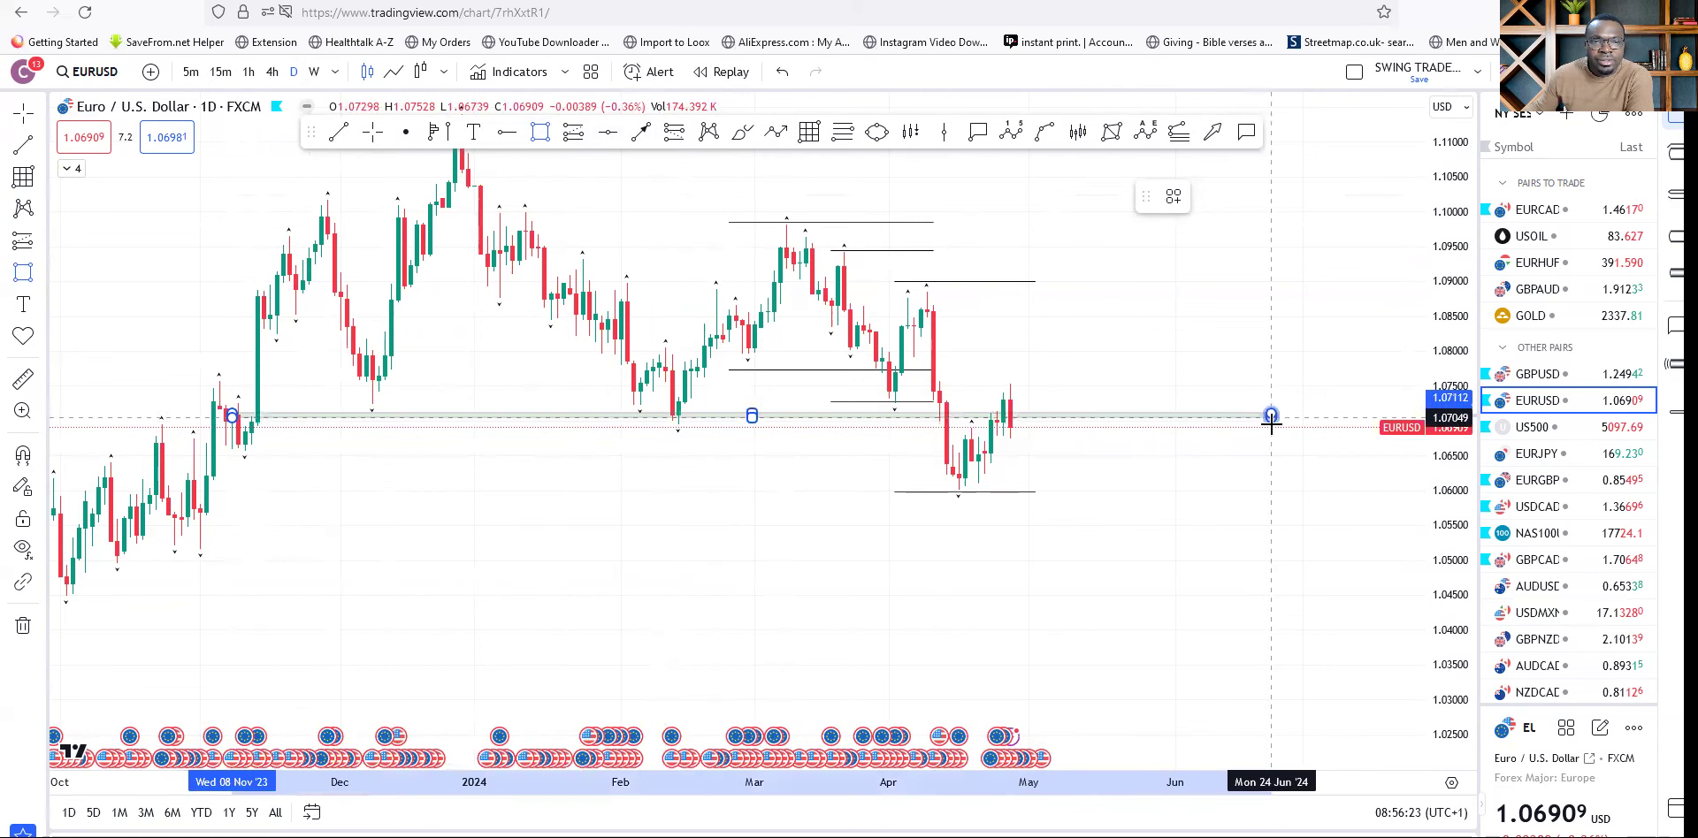
left_click(1271, 422)
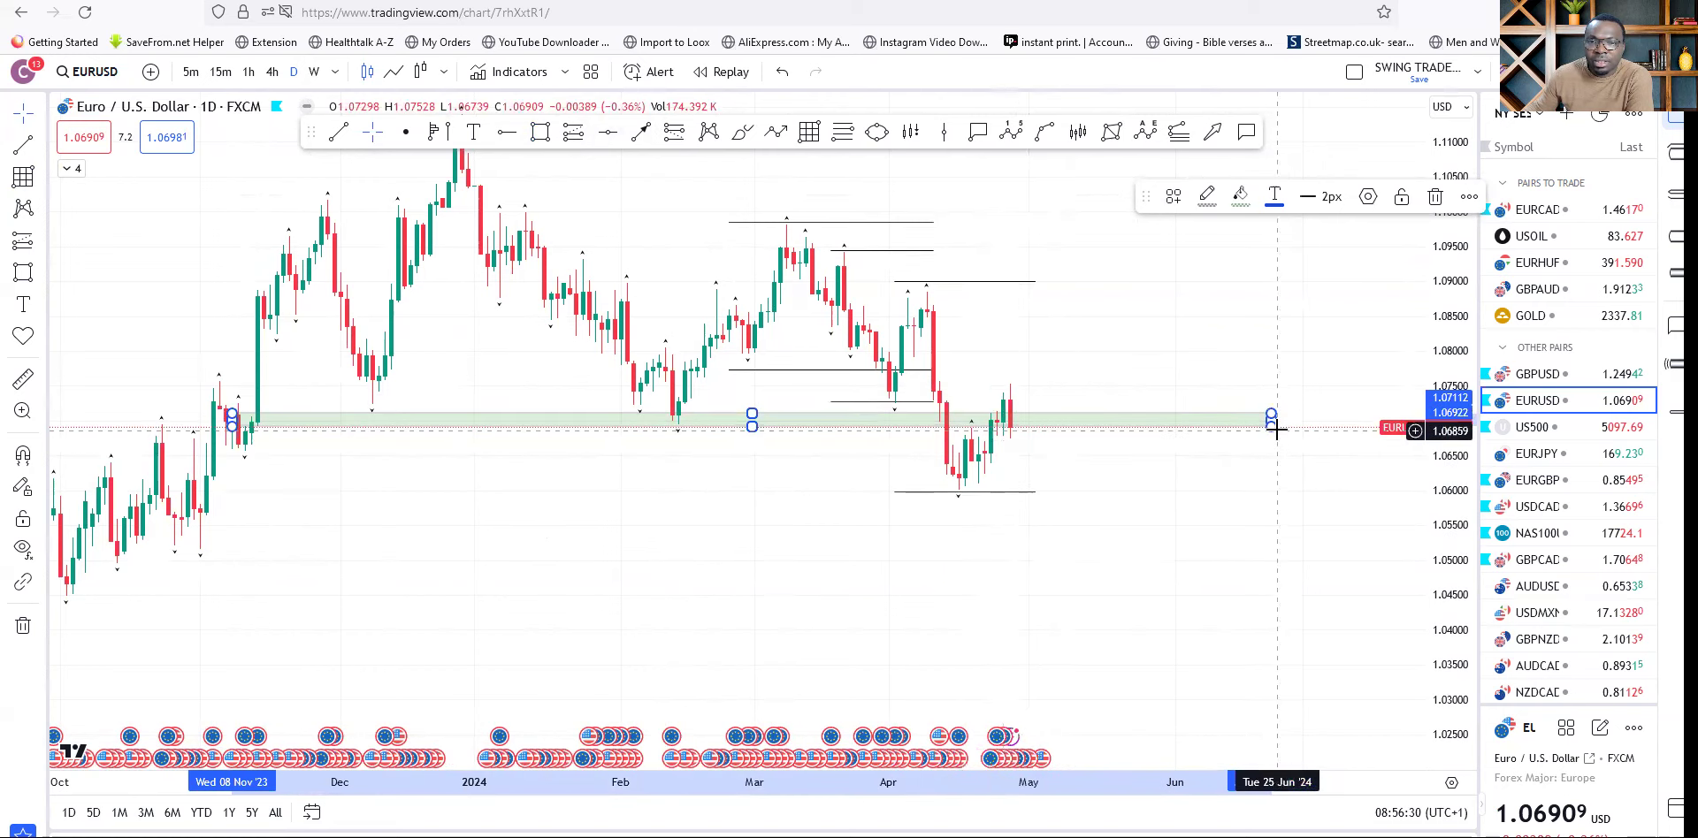
left_click_drag(1270, 417, 1291, 417)
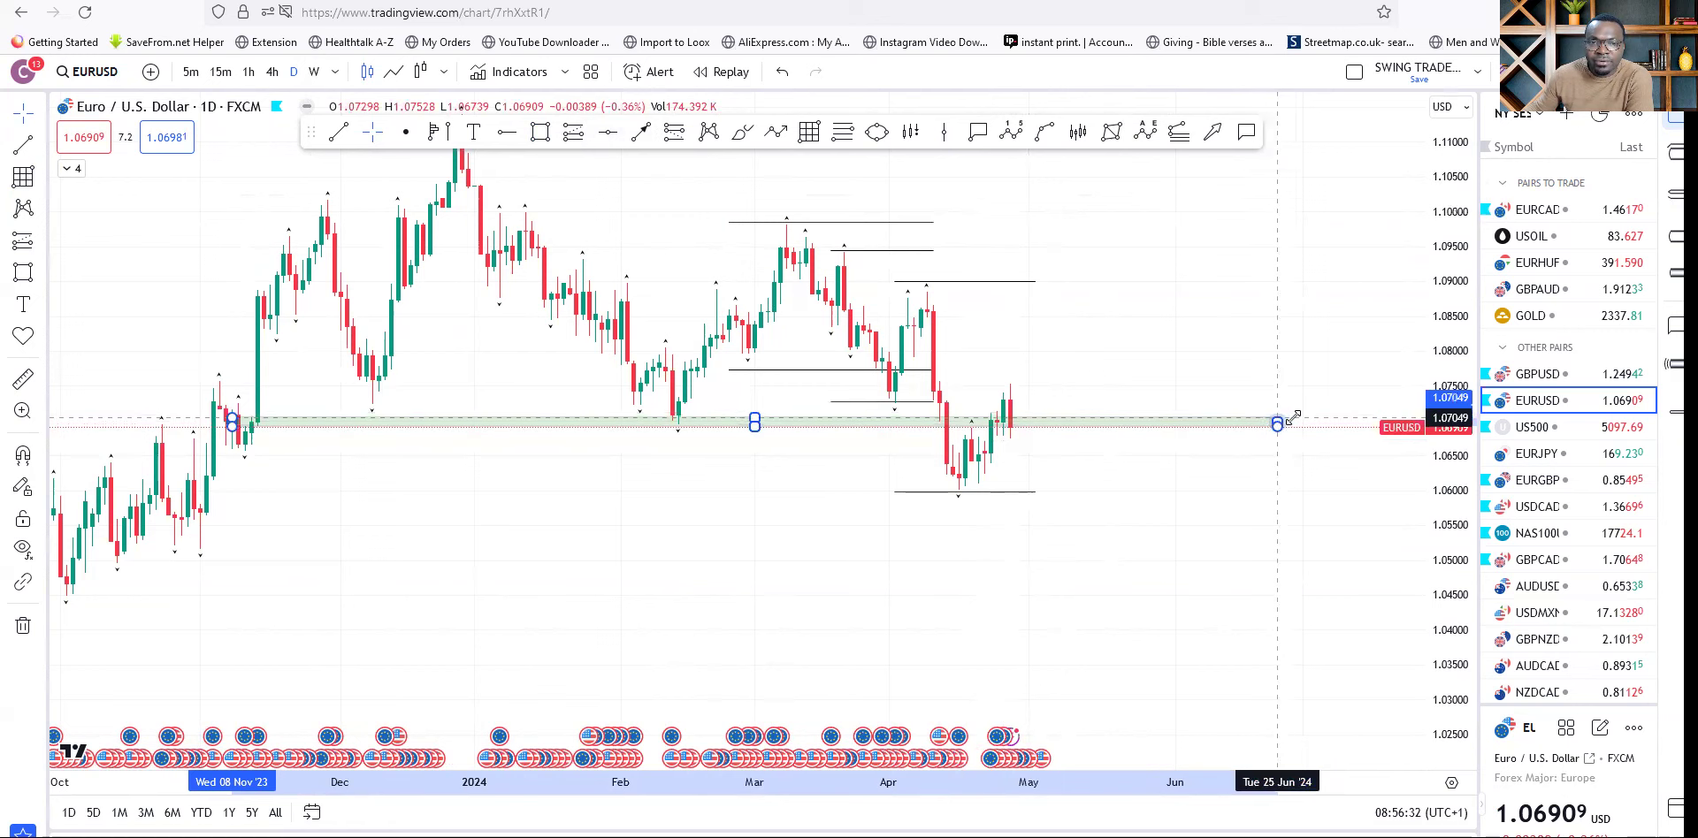
left_click(1185, 517)
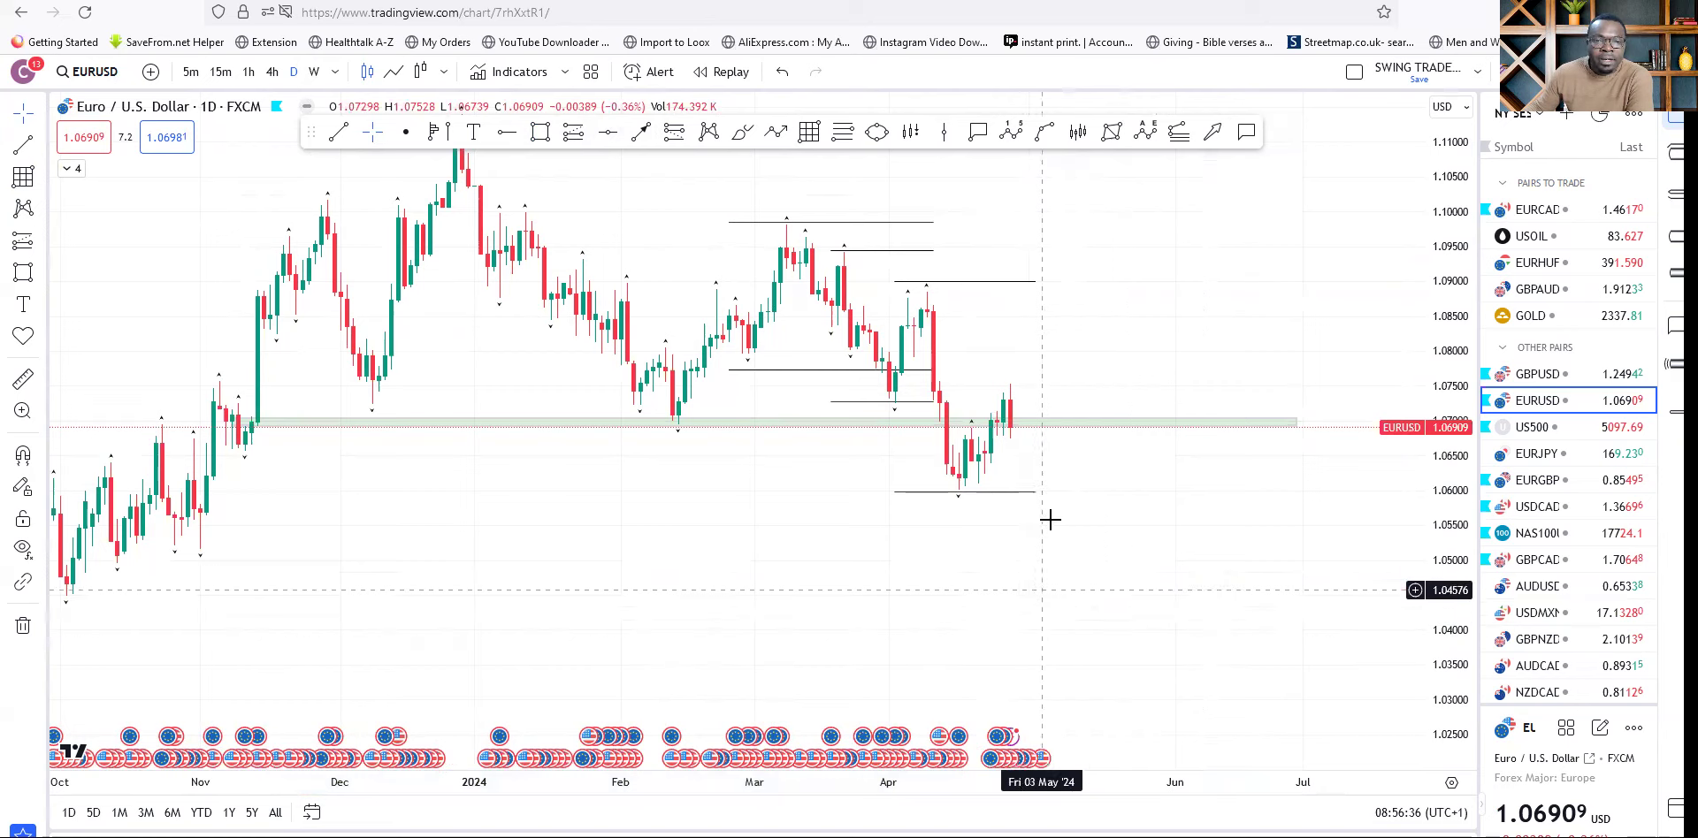
Draw a descending trend line from the March high.
left_click_drag(1029, 369, 959, 386)
left_click(640, 132)
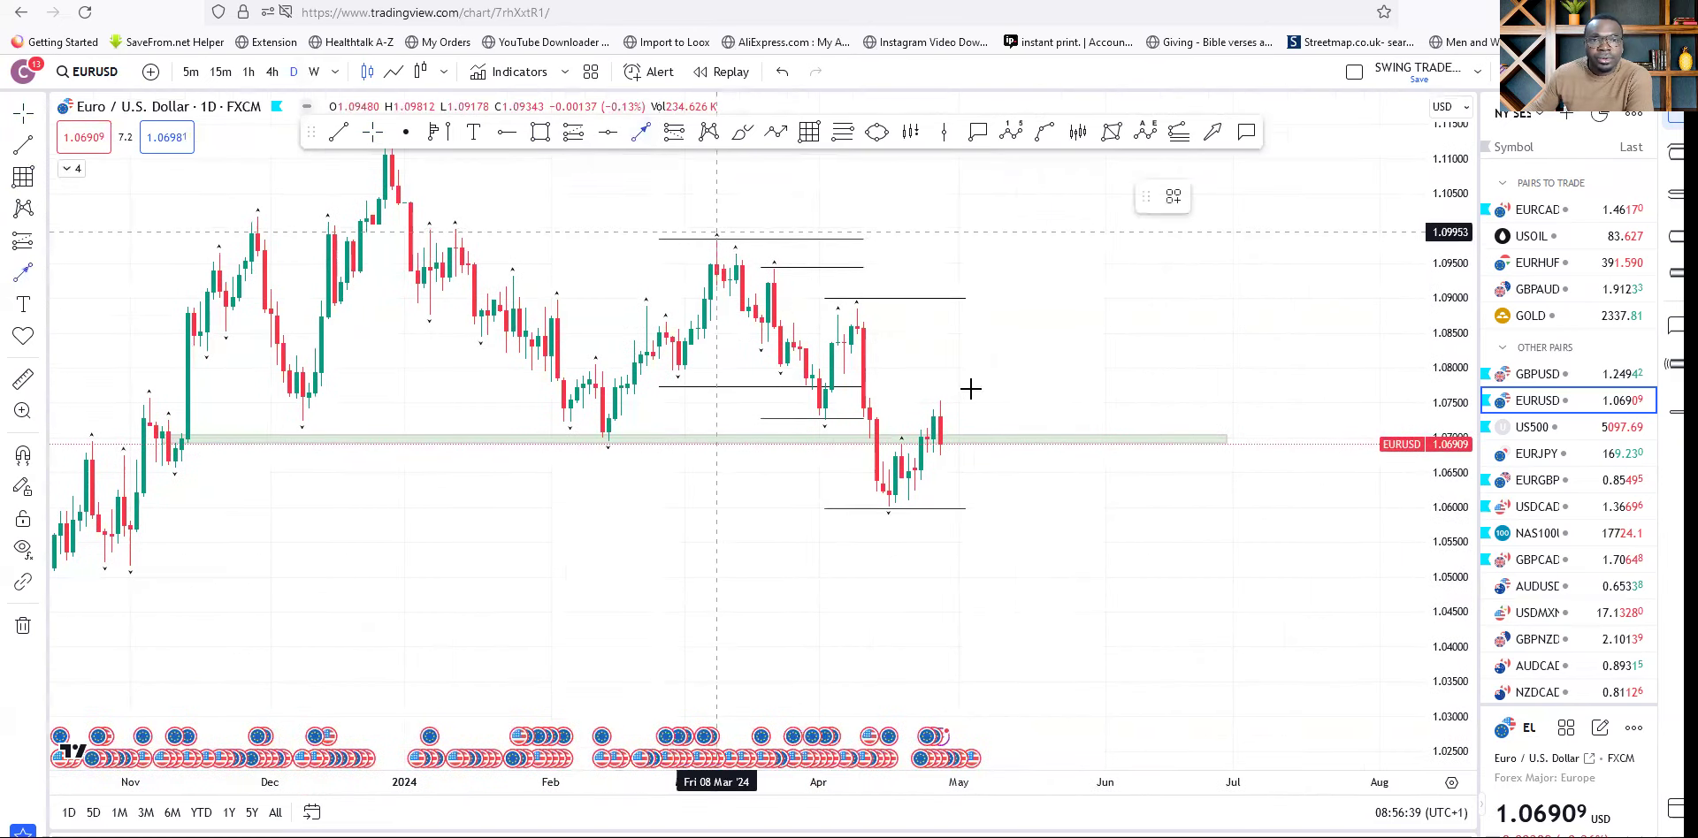
left_click_drag(711, 230, 1178, 517)
Switch the EURUSD chart to the 4h interval.
type("4h")
key("Return")
scroll(1035, 519, "down", 5)
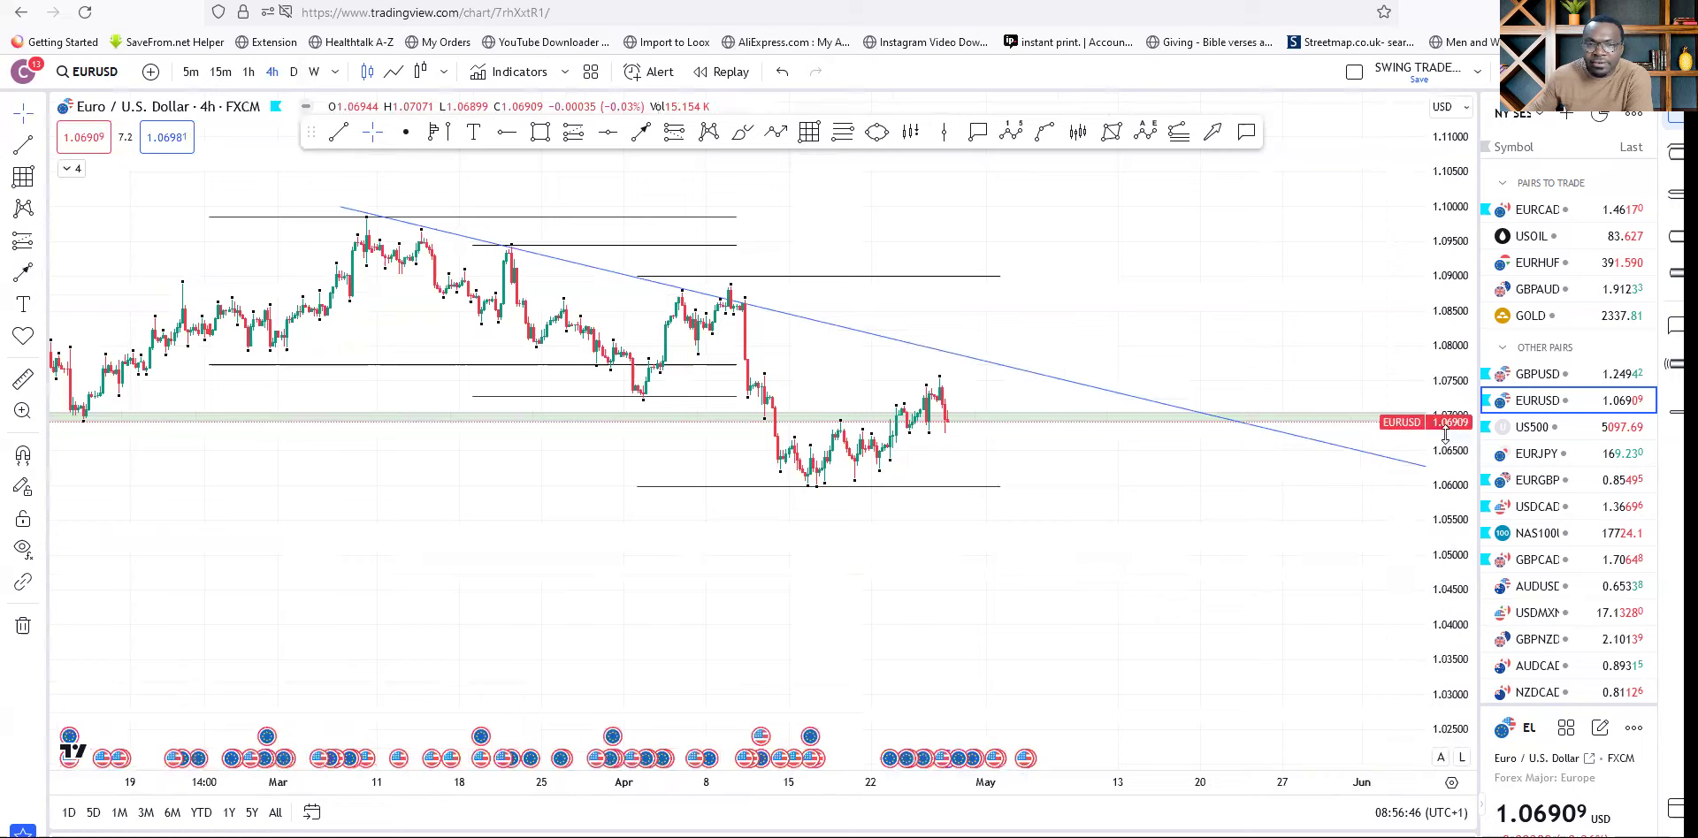
scroll(1015, 539, "up", 5)
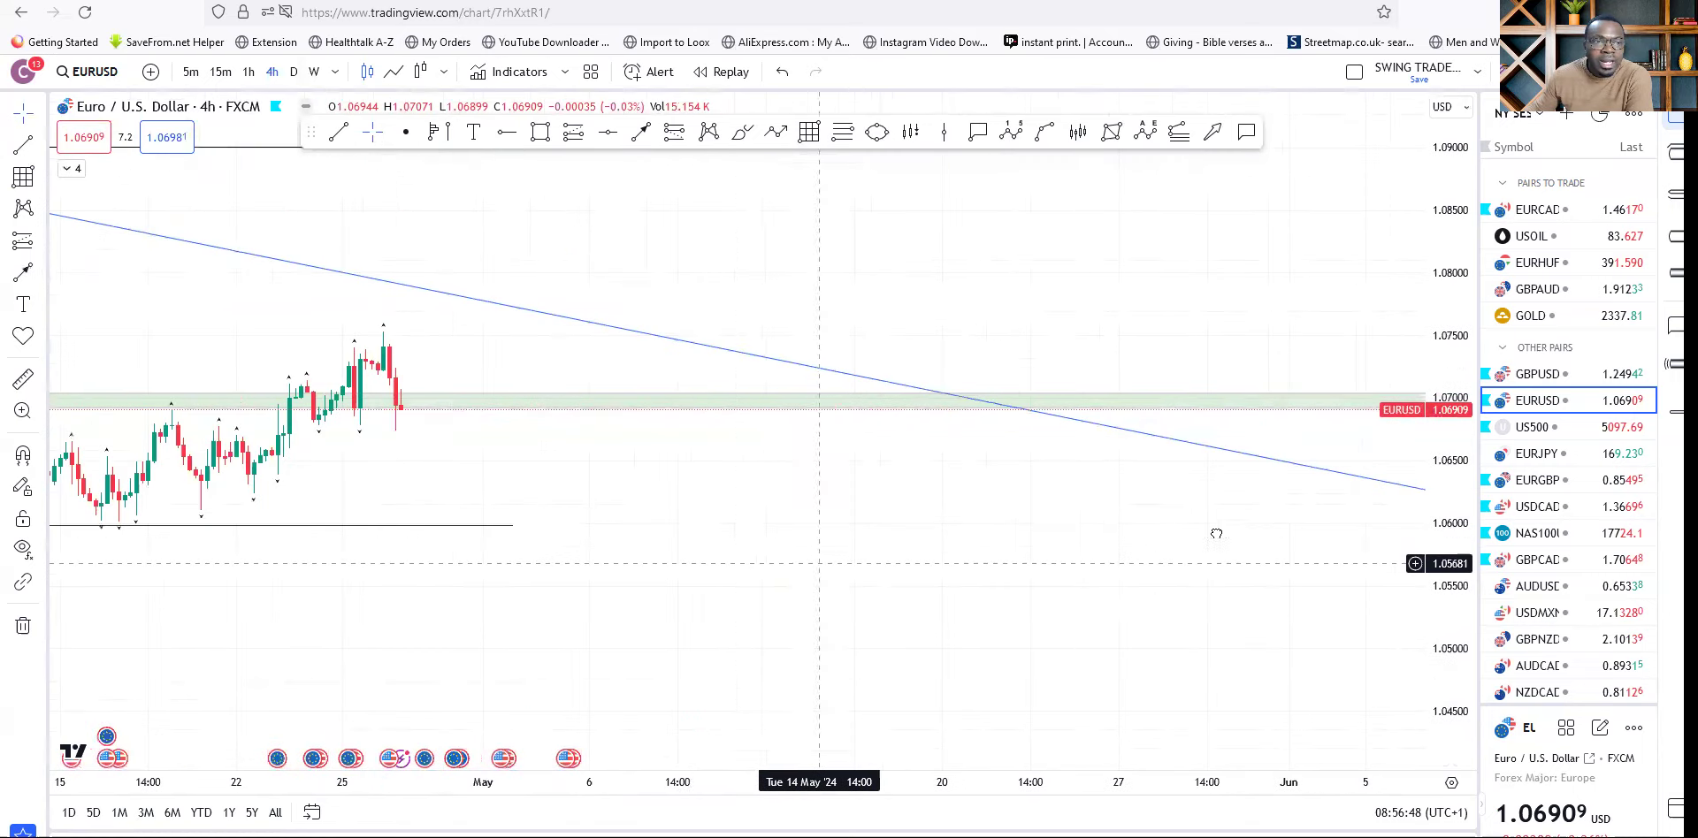
scroll(1144, 561, "down", 3)
Undo an accidental shift of the range lines and zoom in on recent candles.
mouse_move(709, 431)
left_mouse_down()
mouse_move(720, 502)
mouse_move(723, 488)
left_mouse_up()
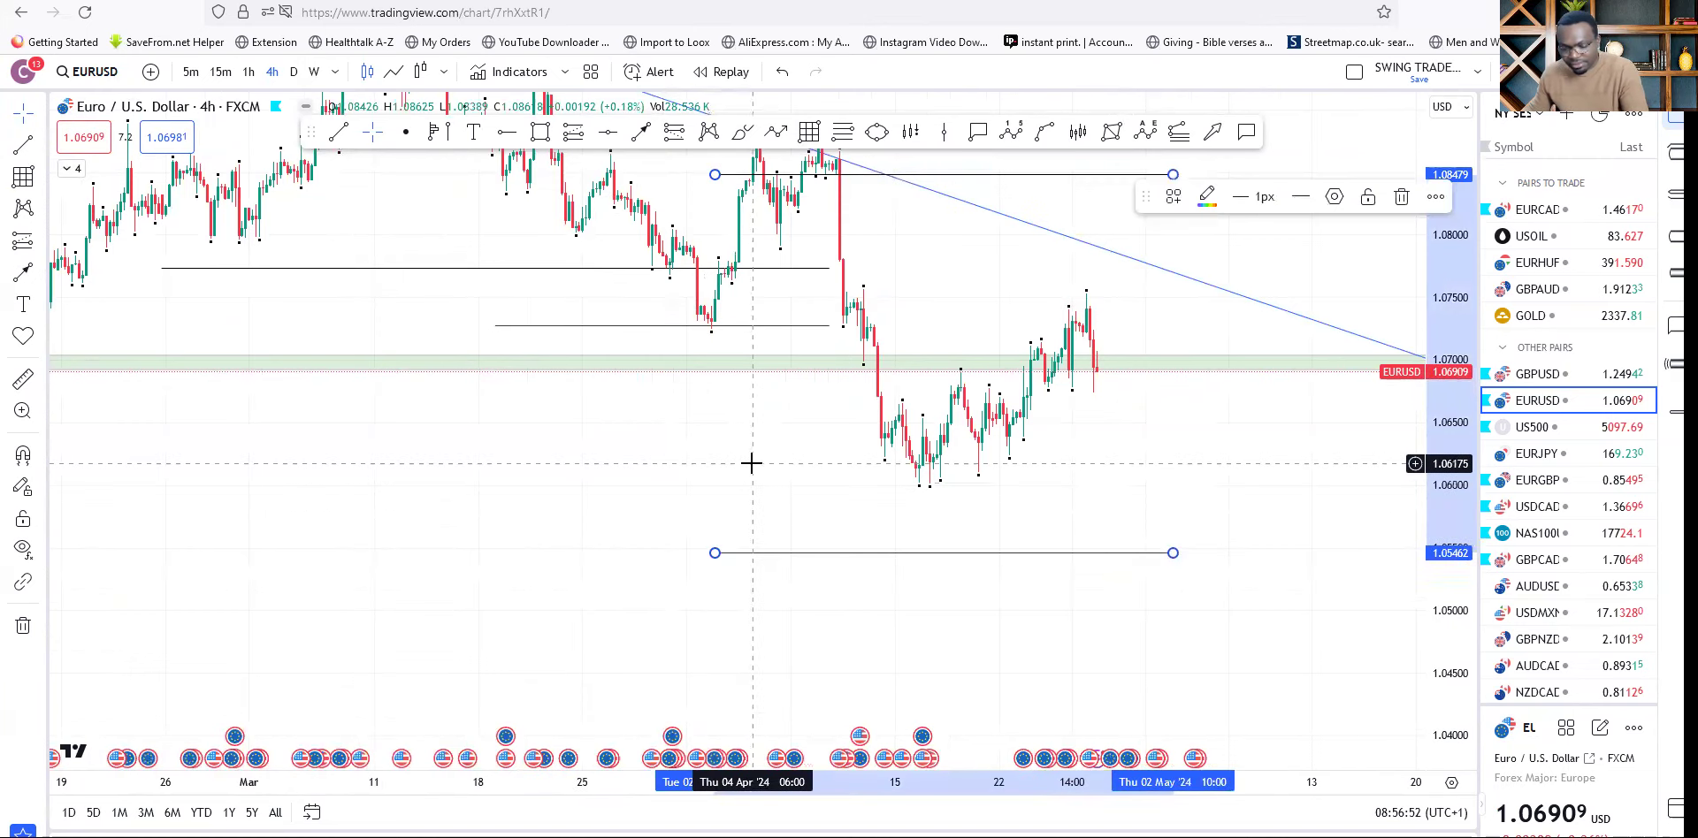
key("ctrl+z")
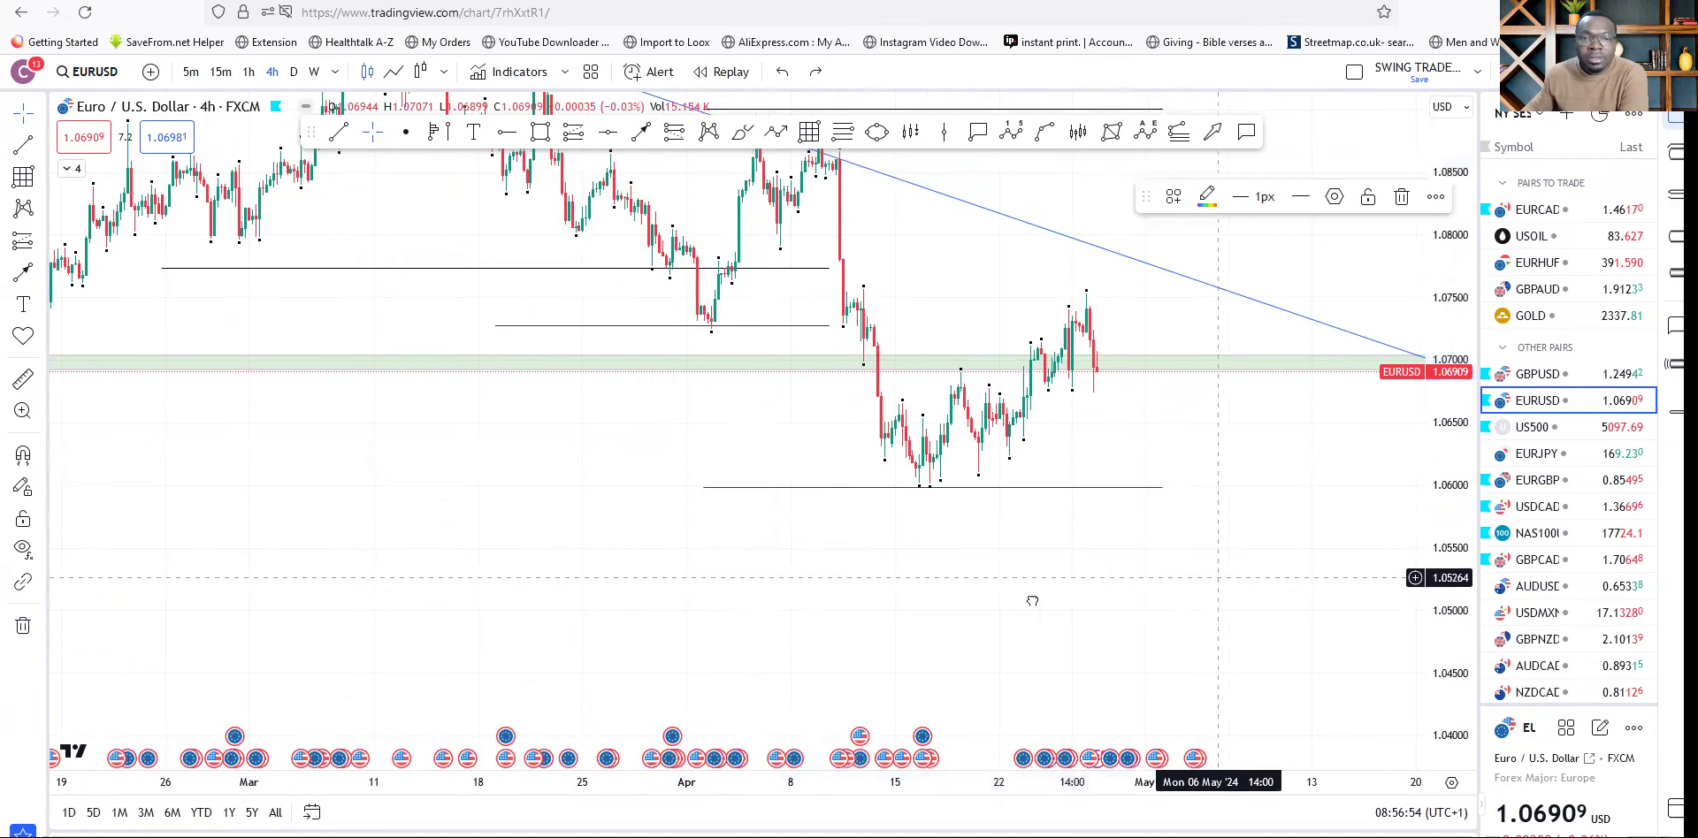
scroll(1017, 597, "right", 3)
scroll(1008, 601, "up", 5)
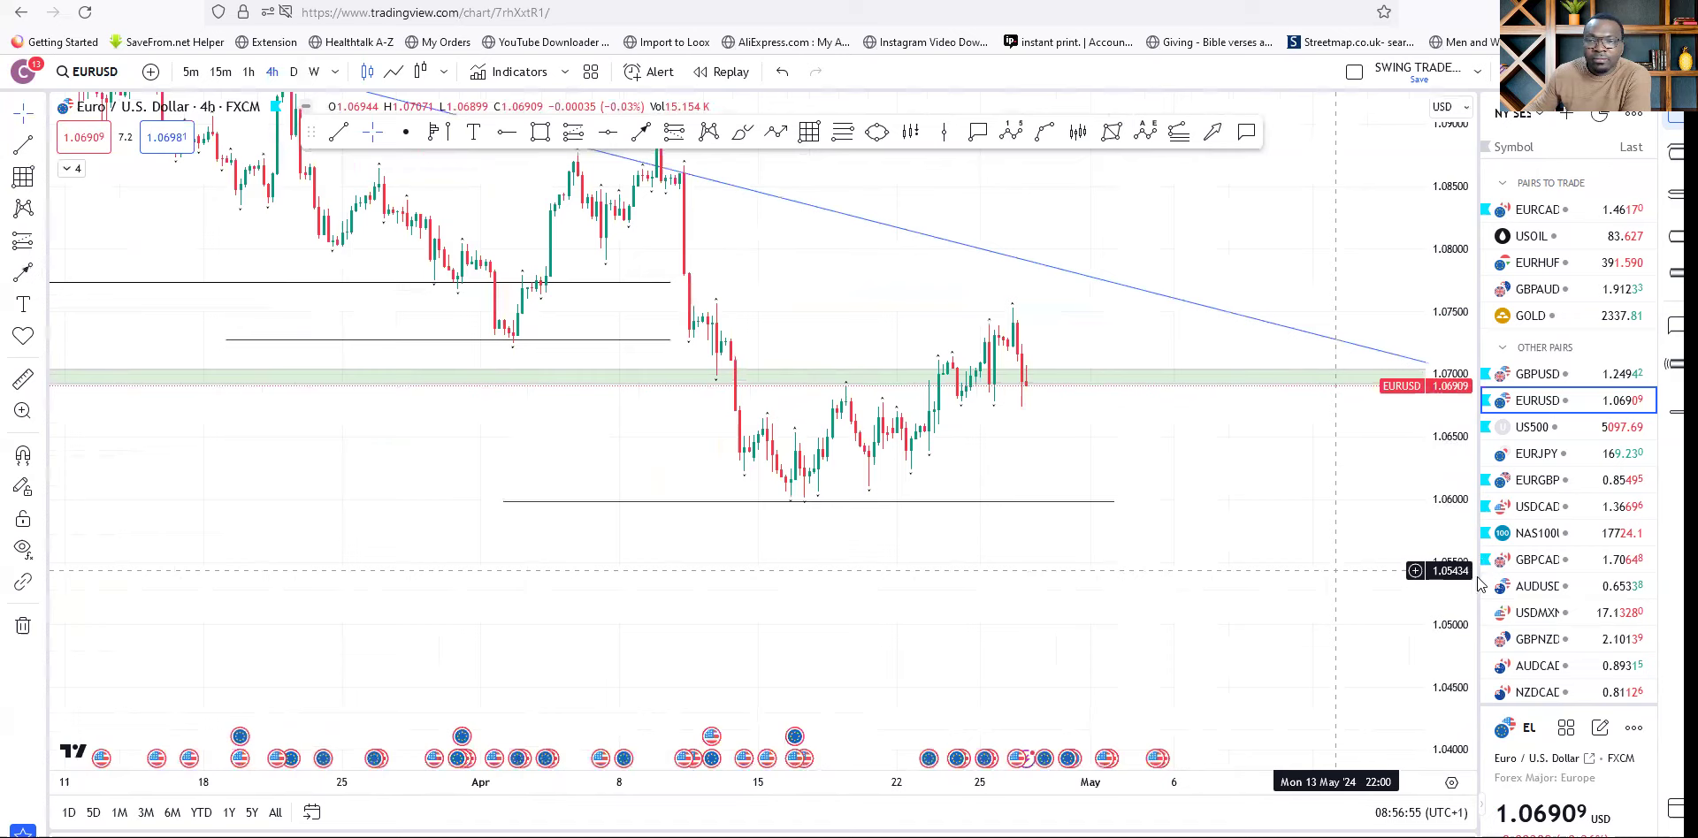
scroll(1170, 504, "up", 3)
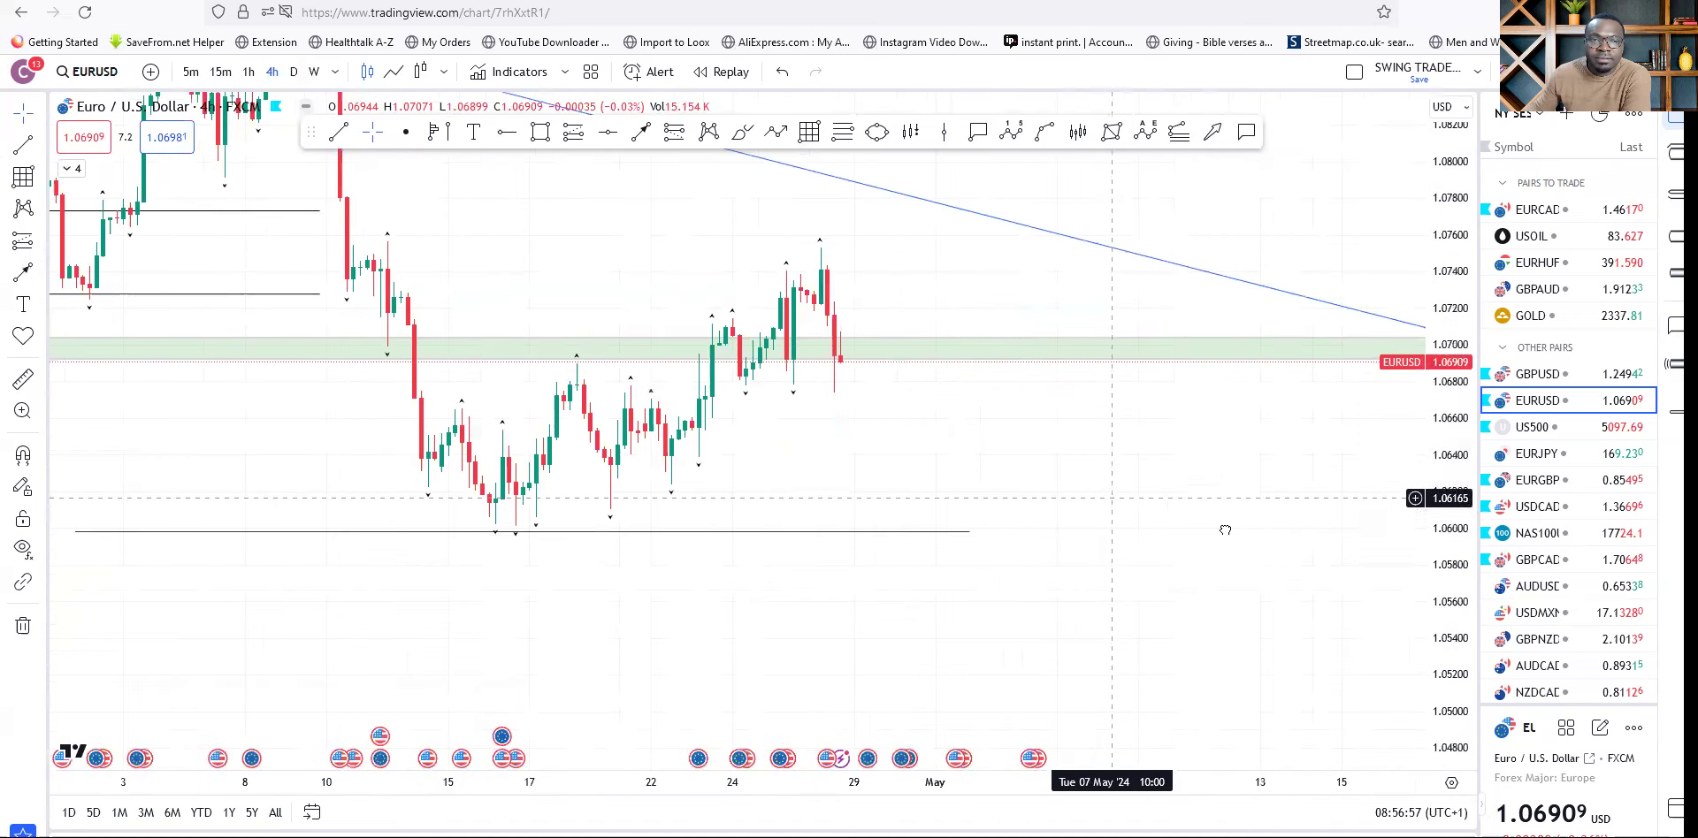
scroll(1238, 539, "up", 2)
scroll(1274, 563, "left", 2)
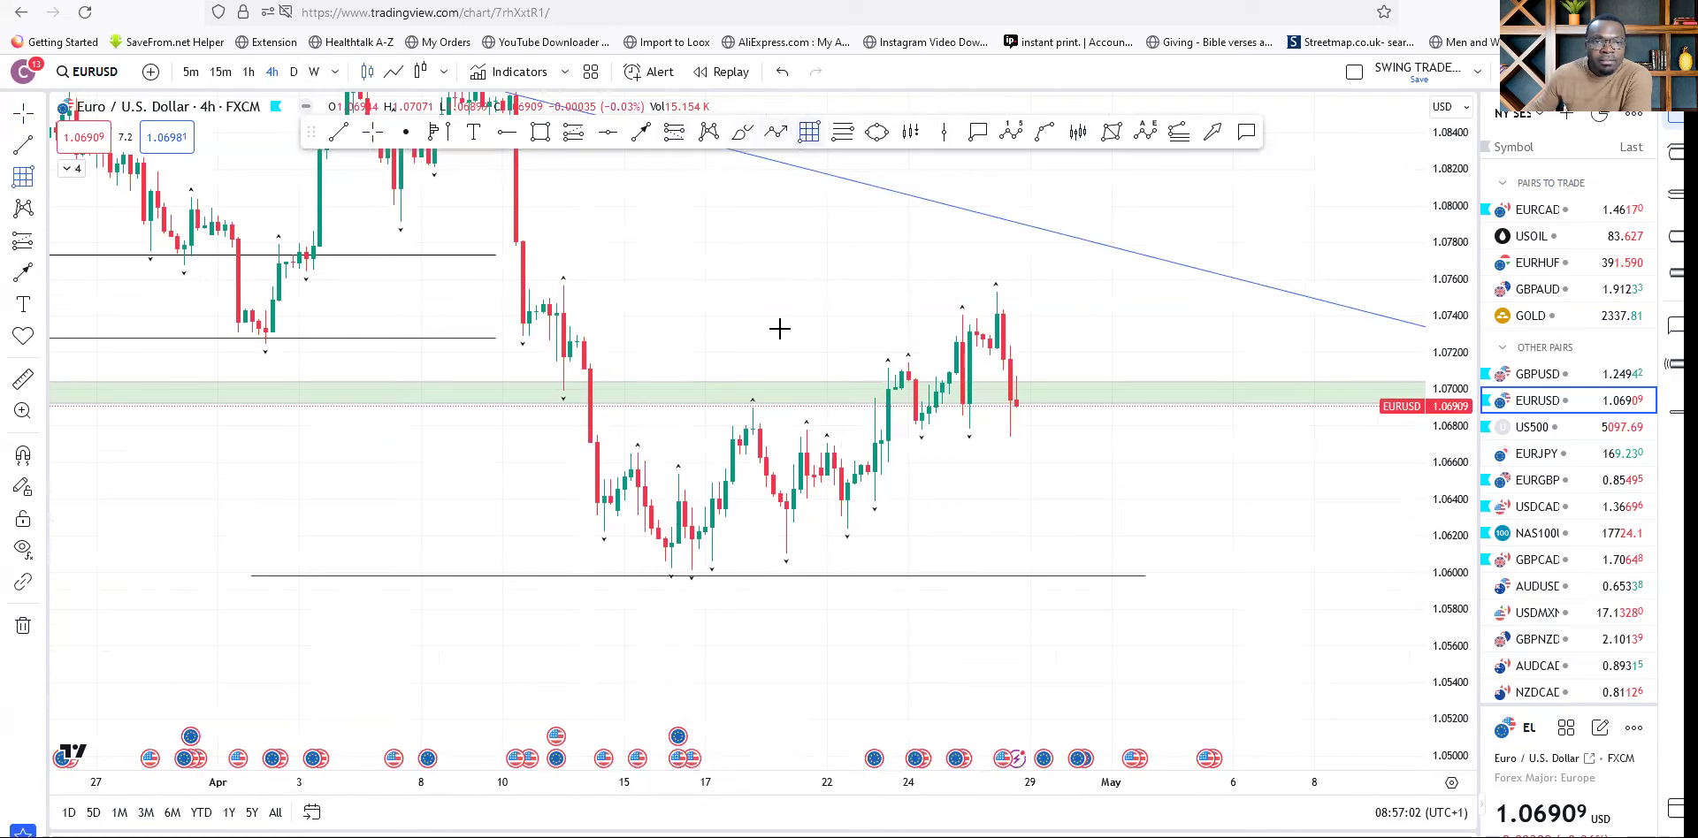
Draw range boxes from the 11 April high to ~1.0619 and from the bounce high across 17 April lows.
left_click(556, 284)
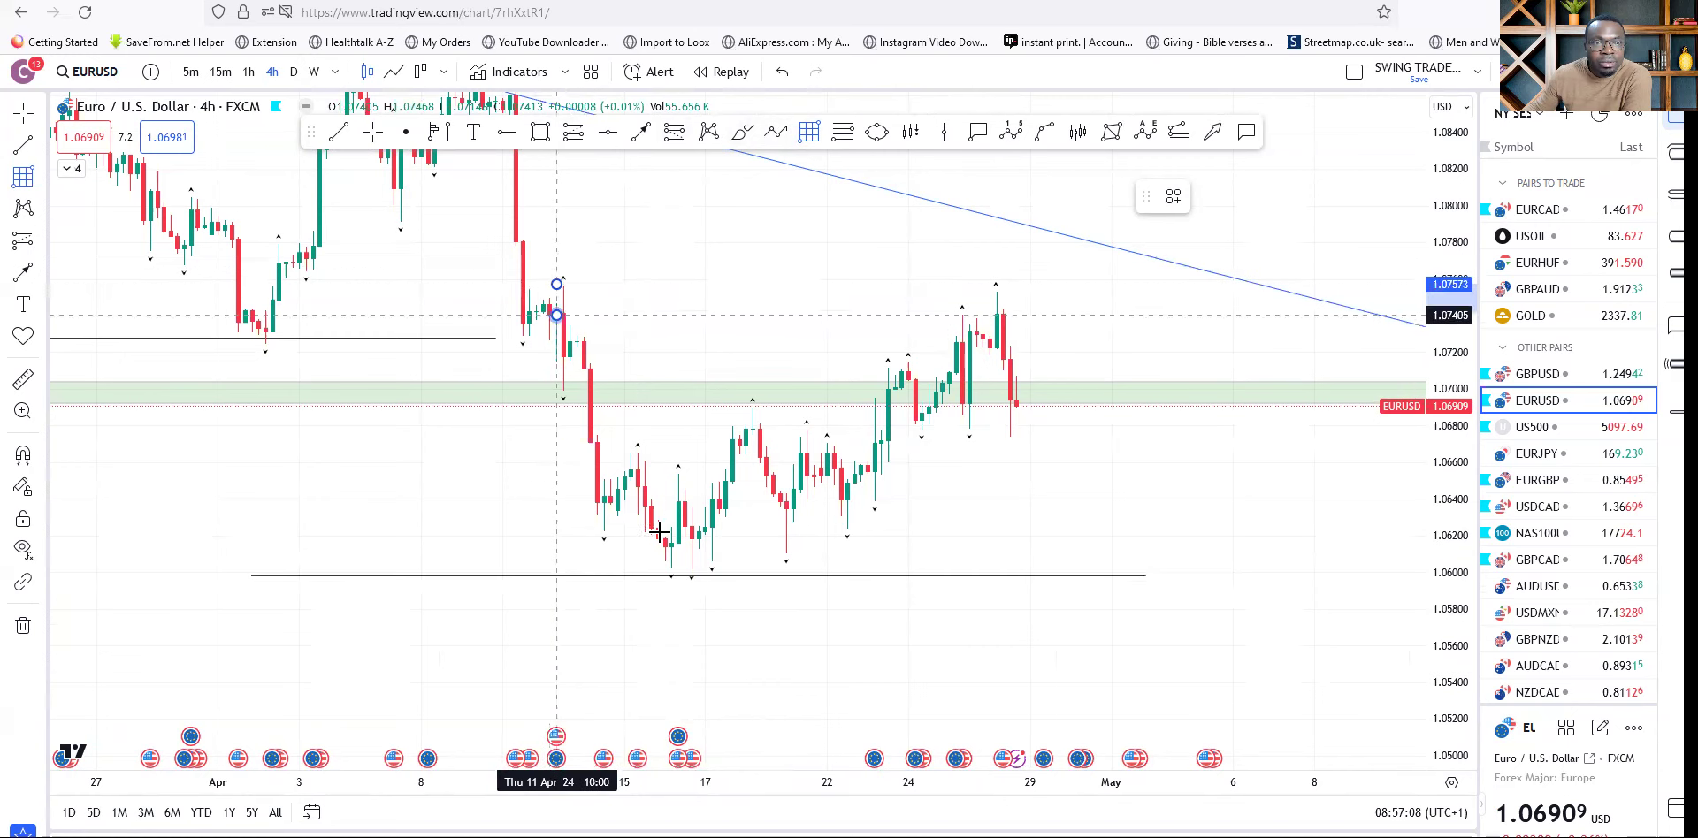
left_click(704, 539)
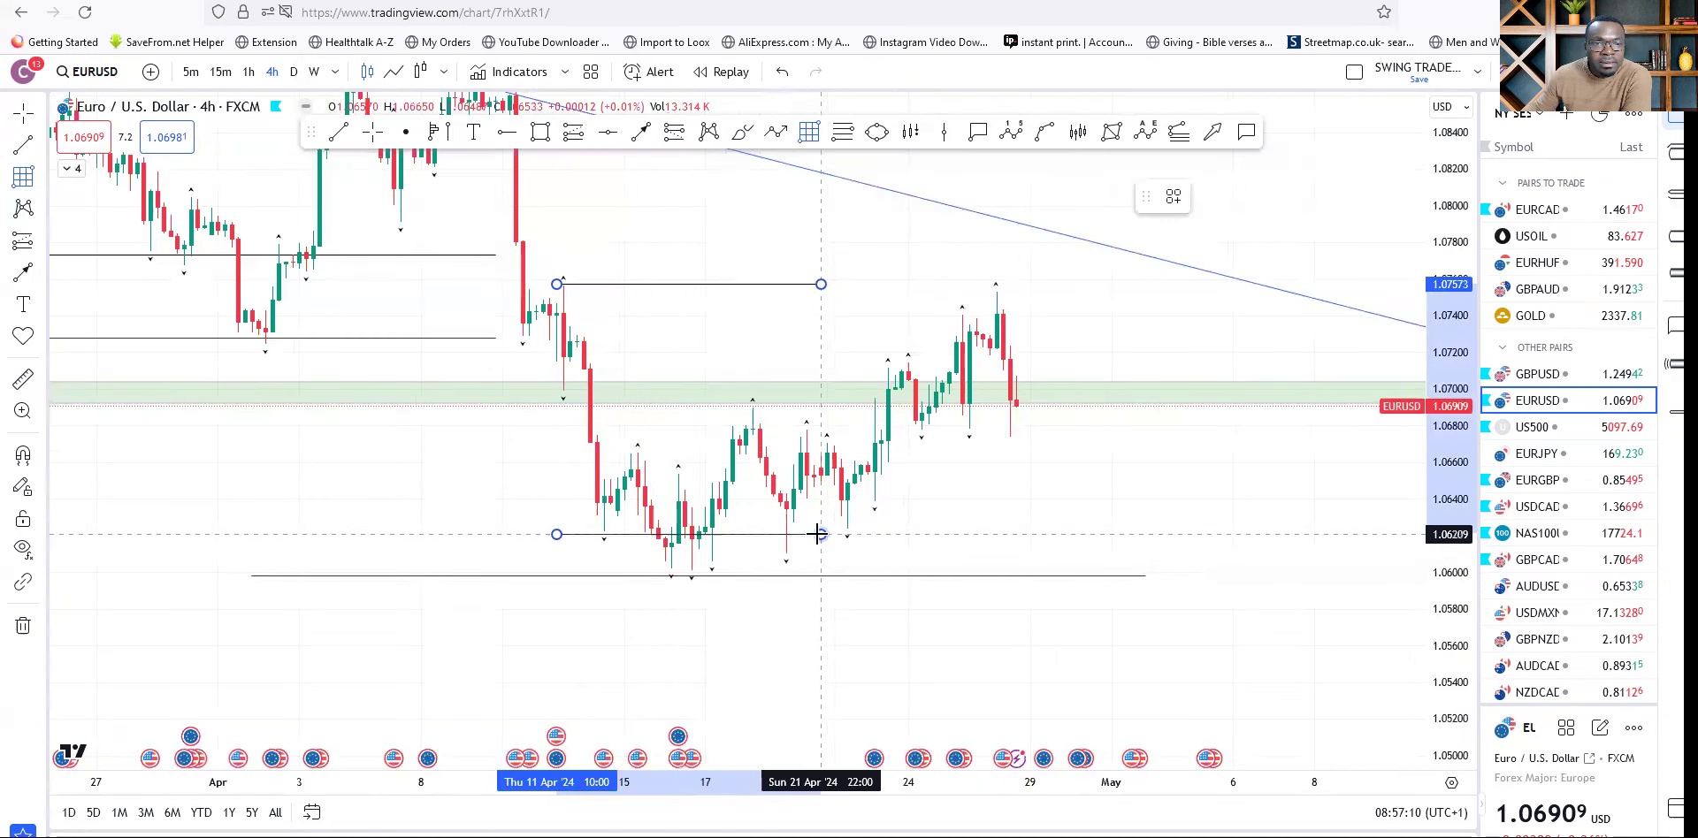
left_click(646, 534)
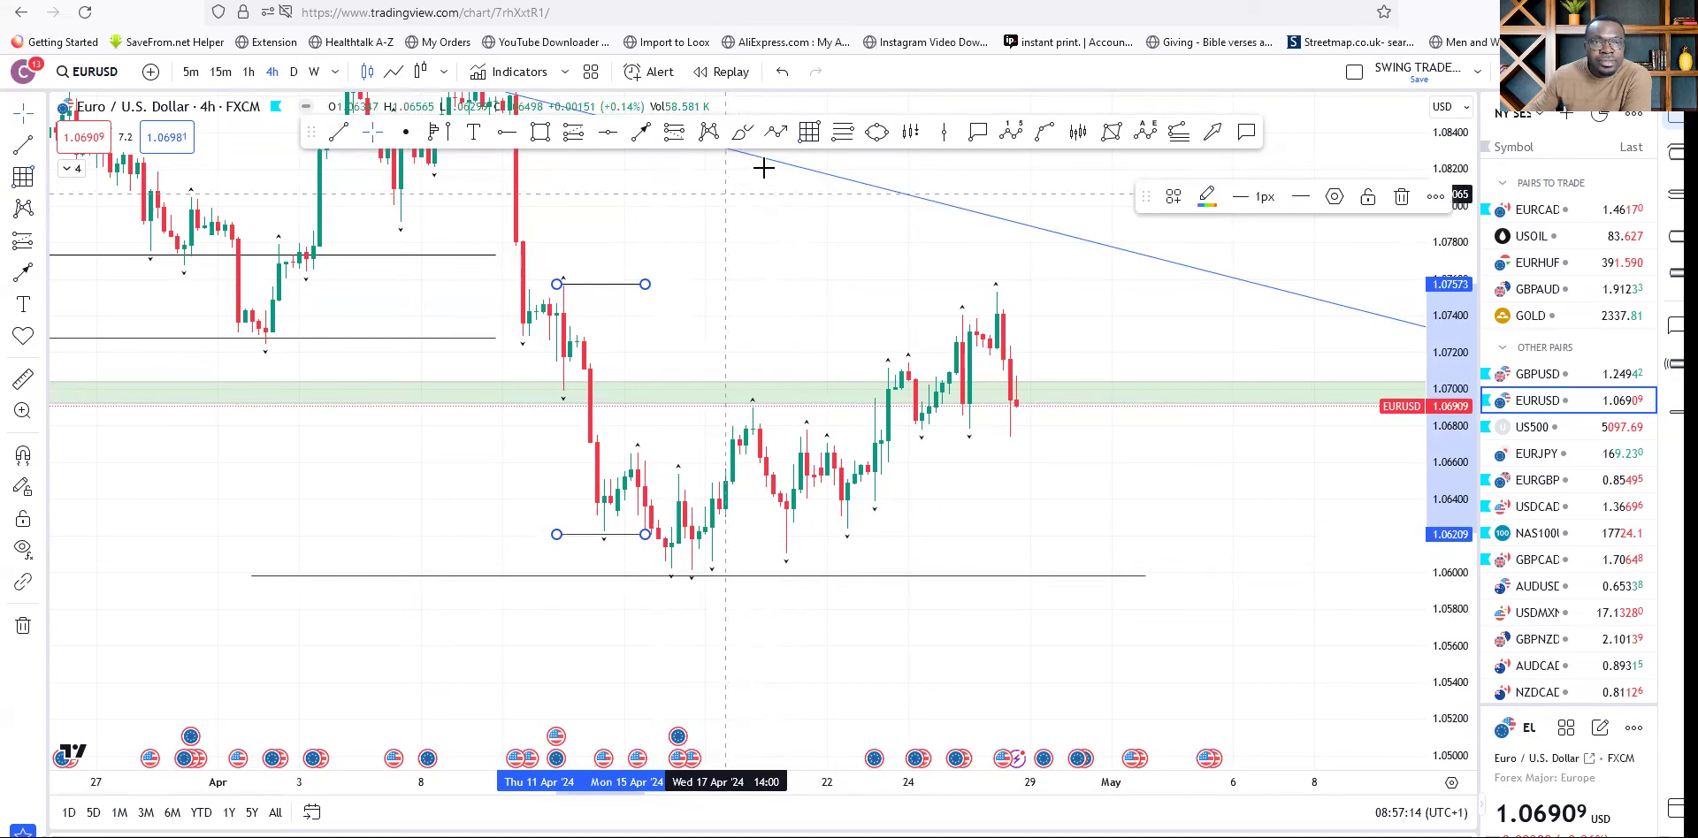
left_click(611, 442)
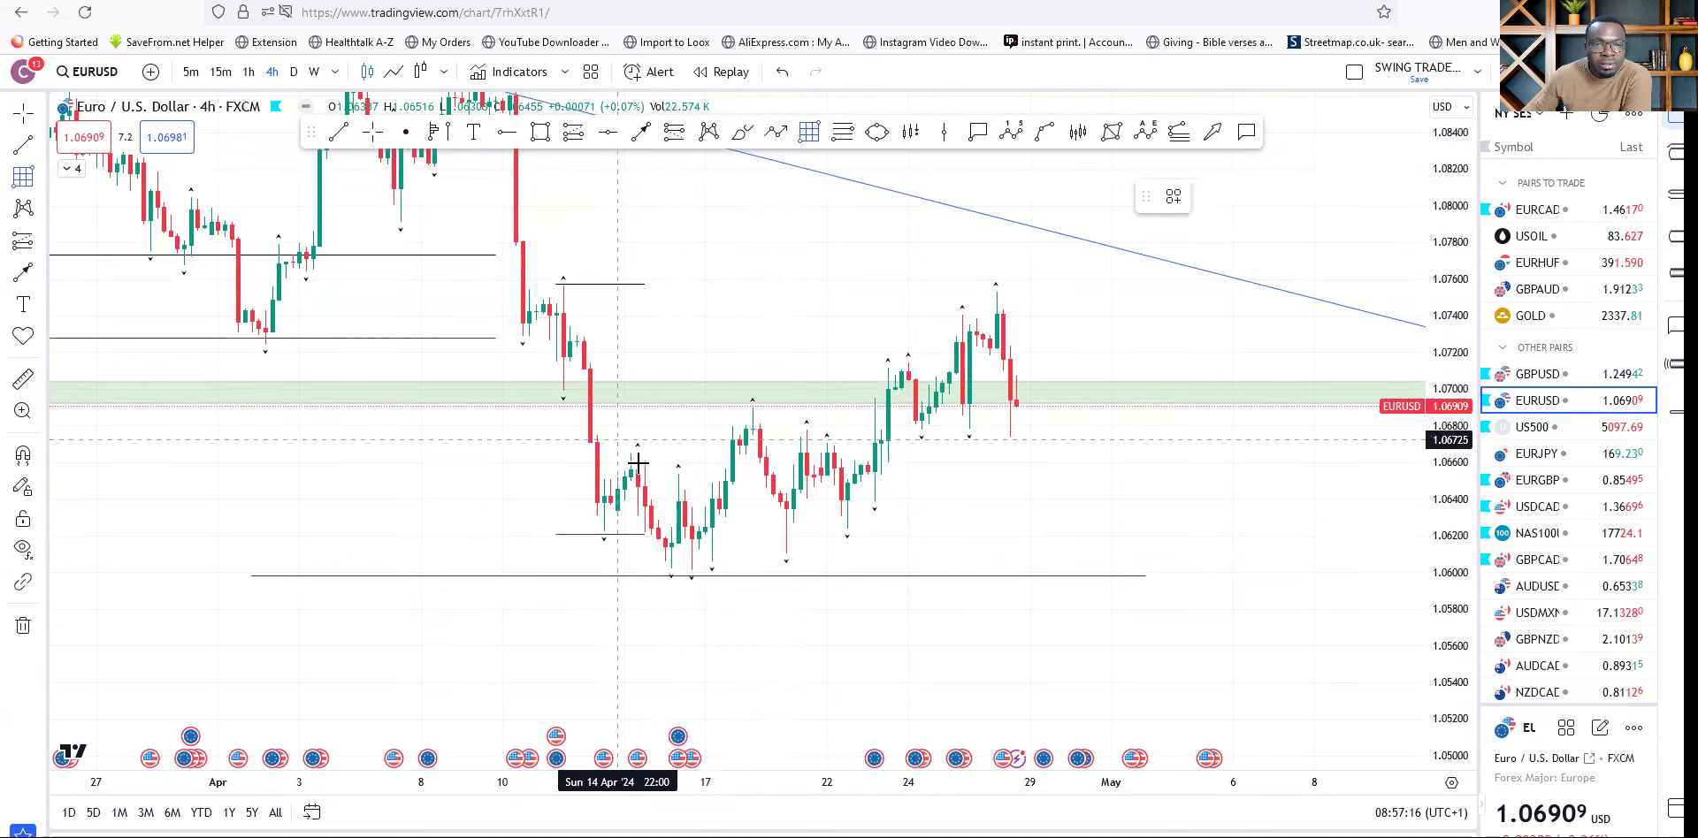
left_click(638, 462)
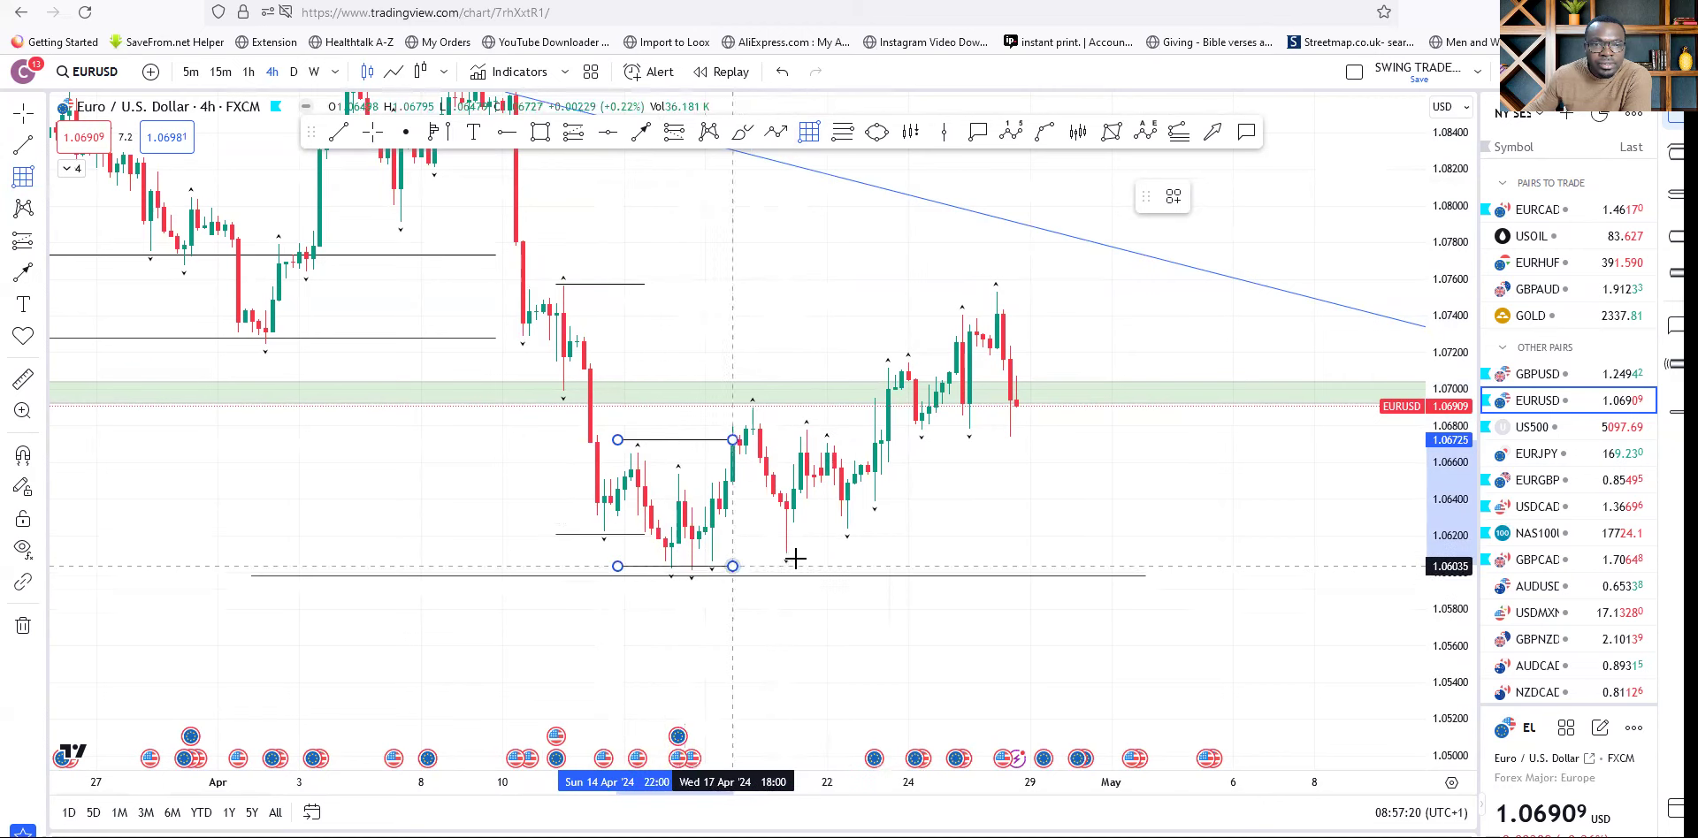
left_click(854, 569)
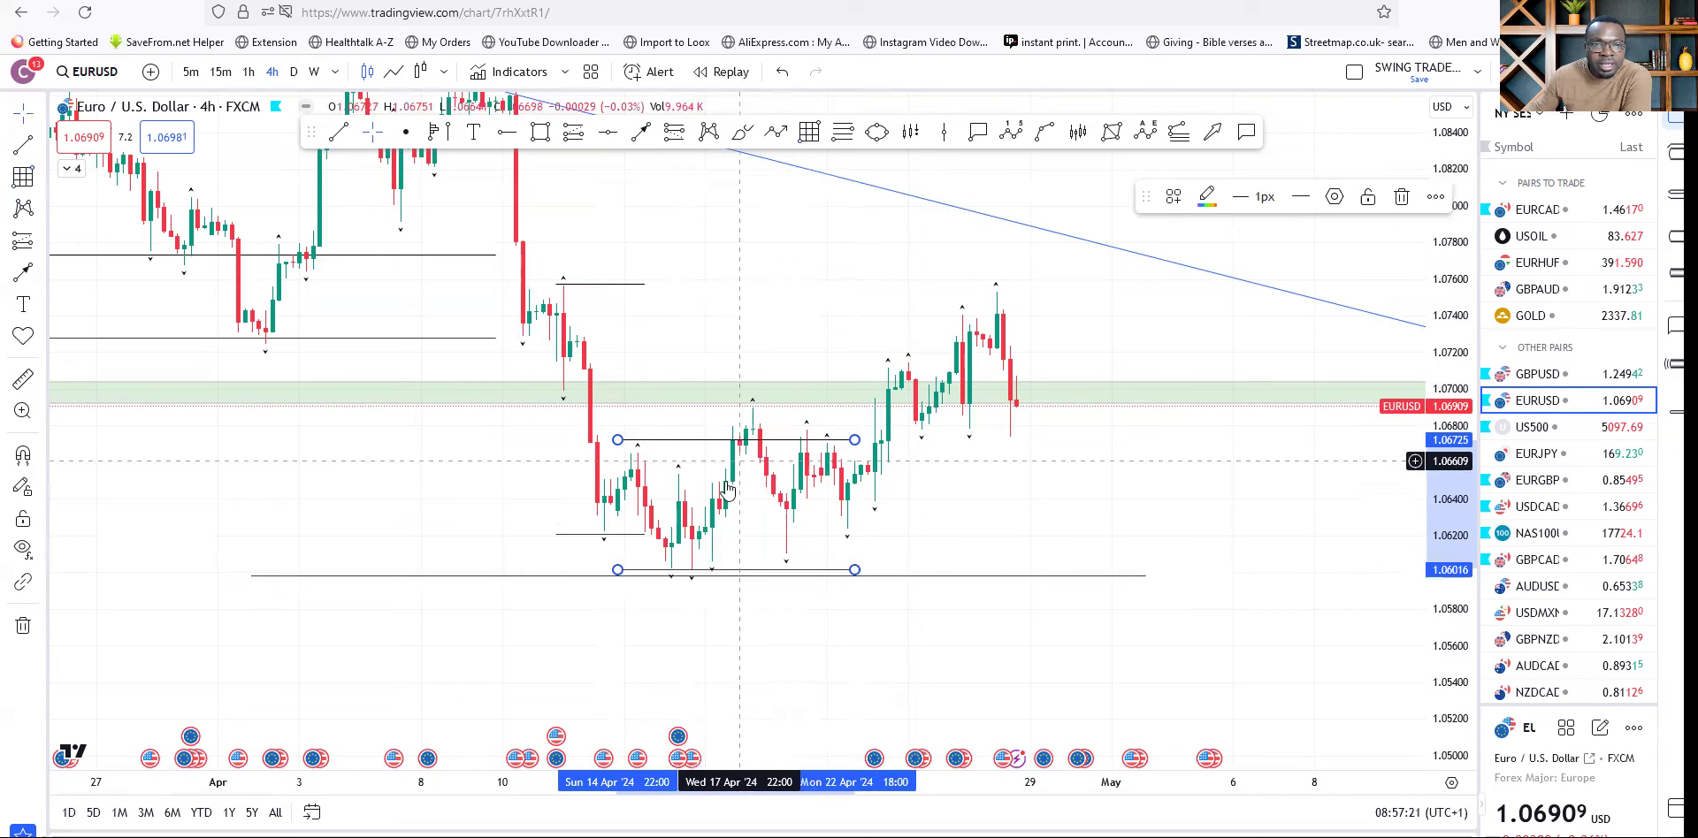
Add range boxes from the 17 April low to ~1.0691 and the 22 April low to ~1.0715.
left_click(807, 135)
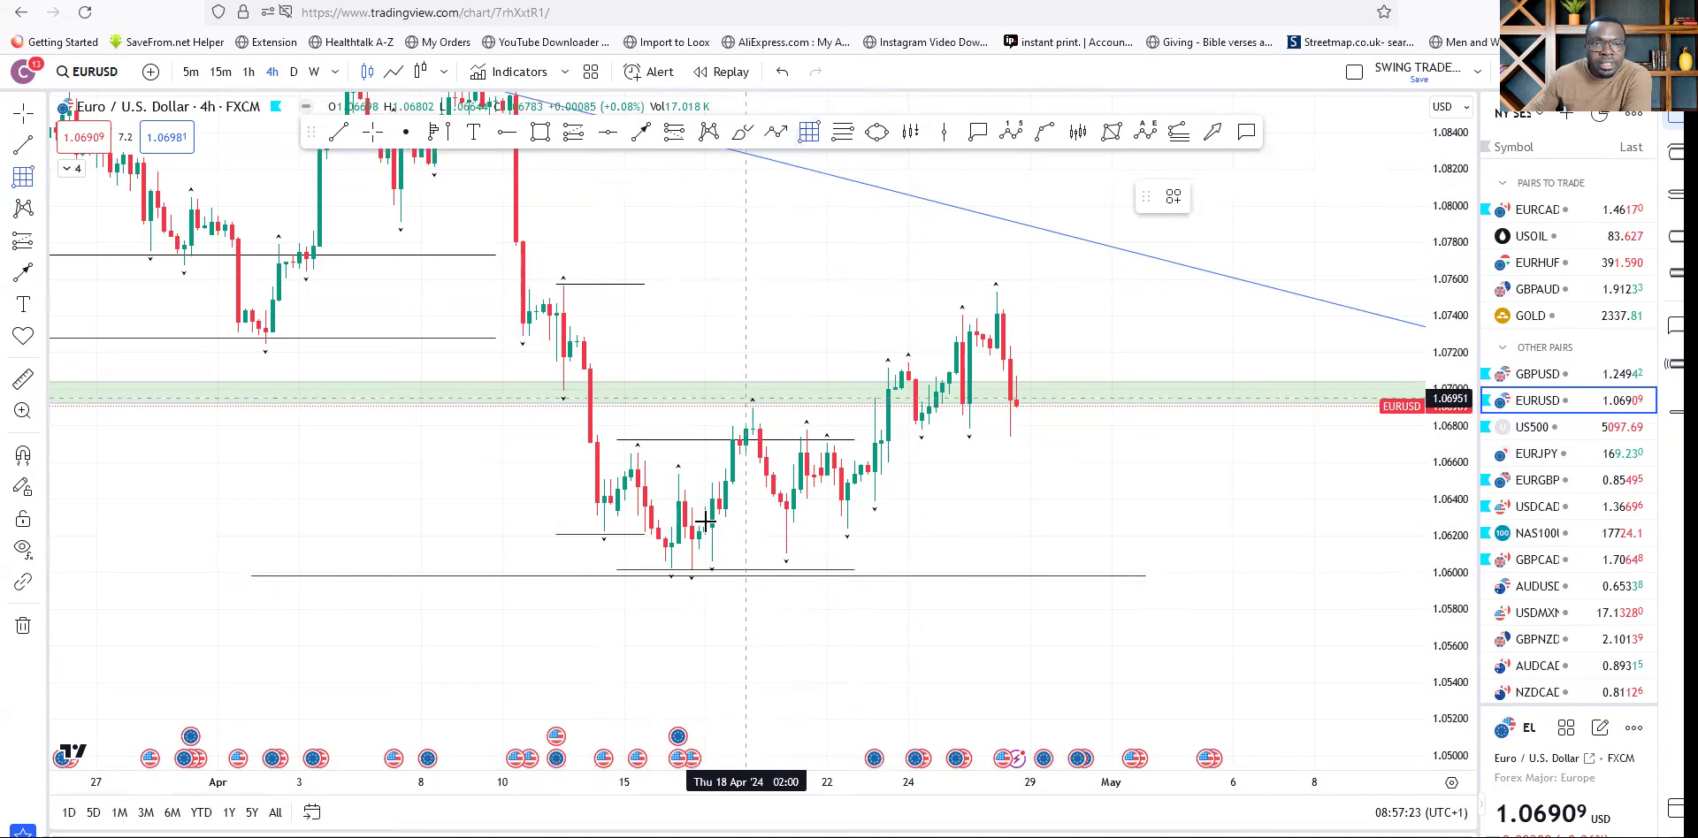
left_click(711, 561)
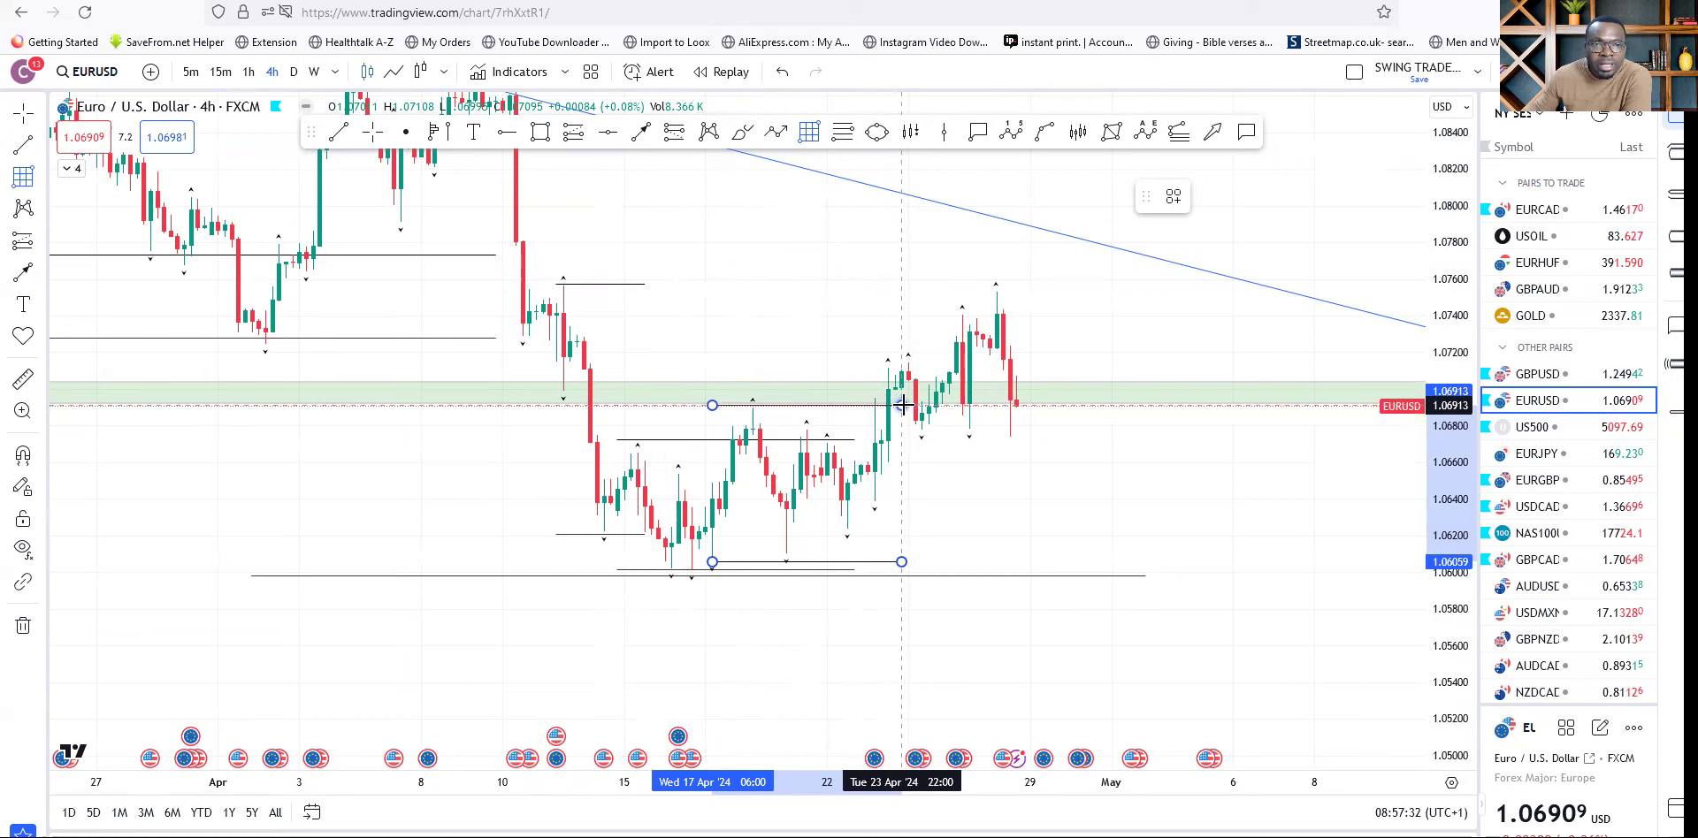
left_click(901, 404)
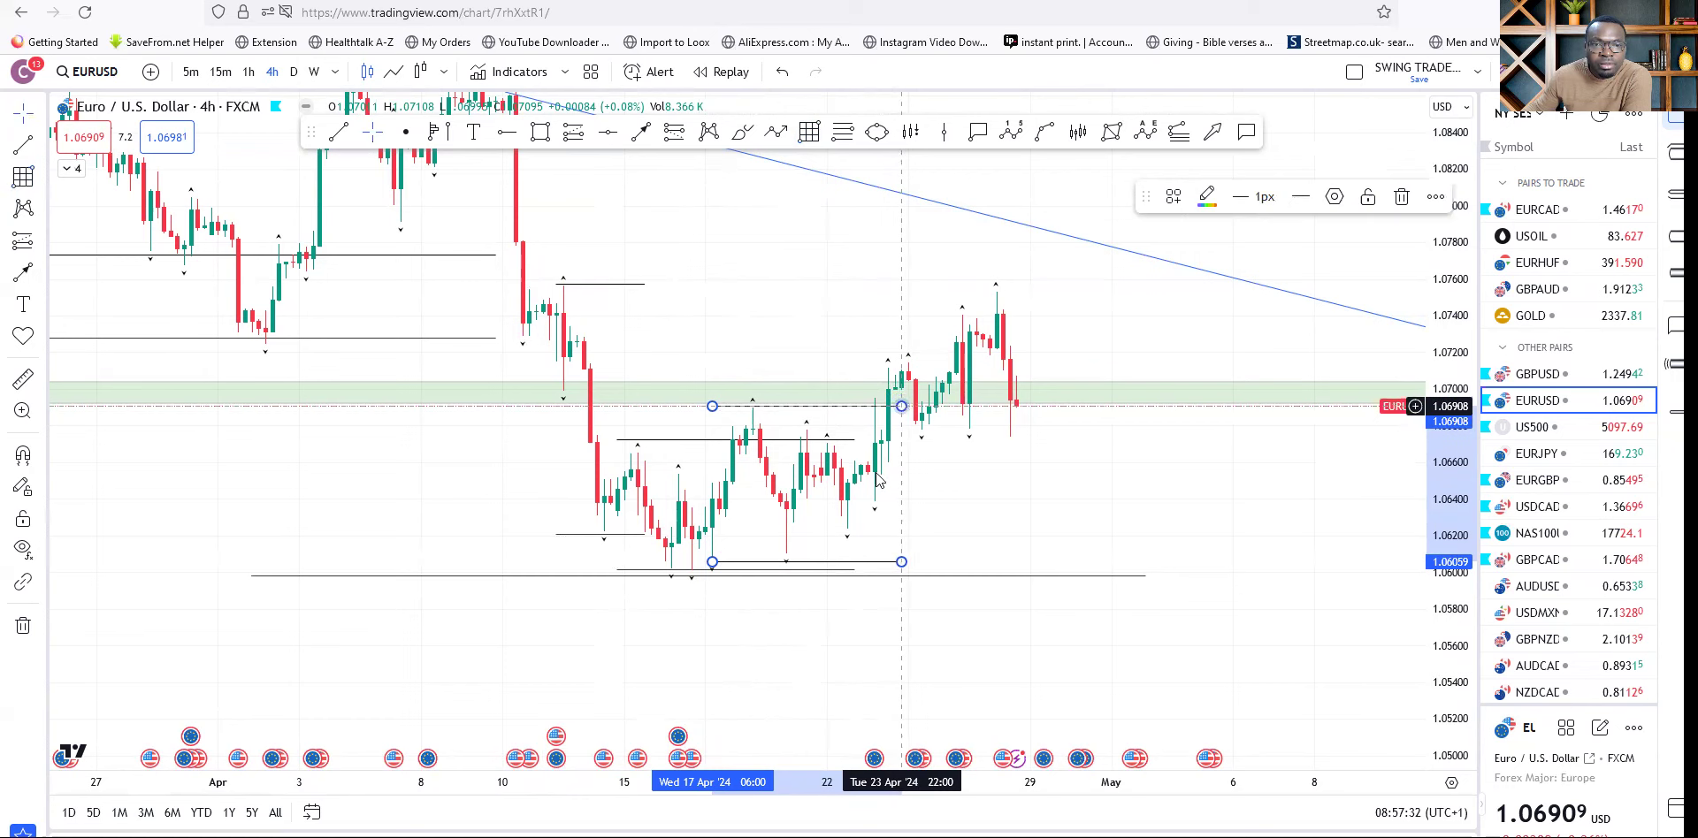
left_click(809, 133)
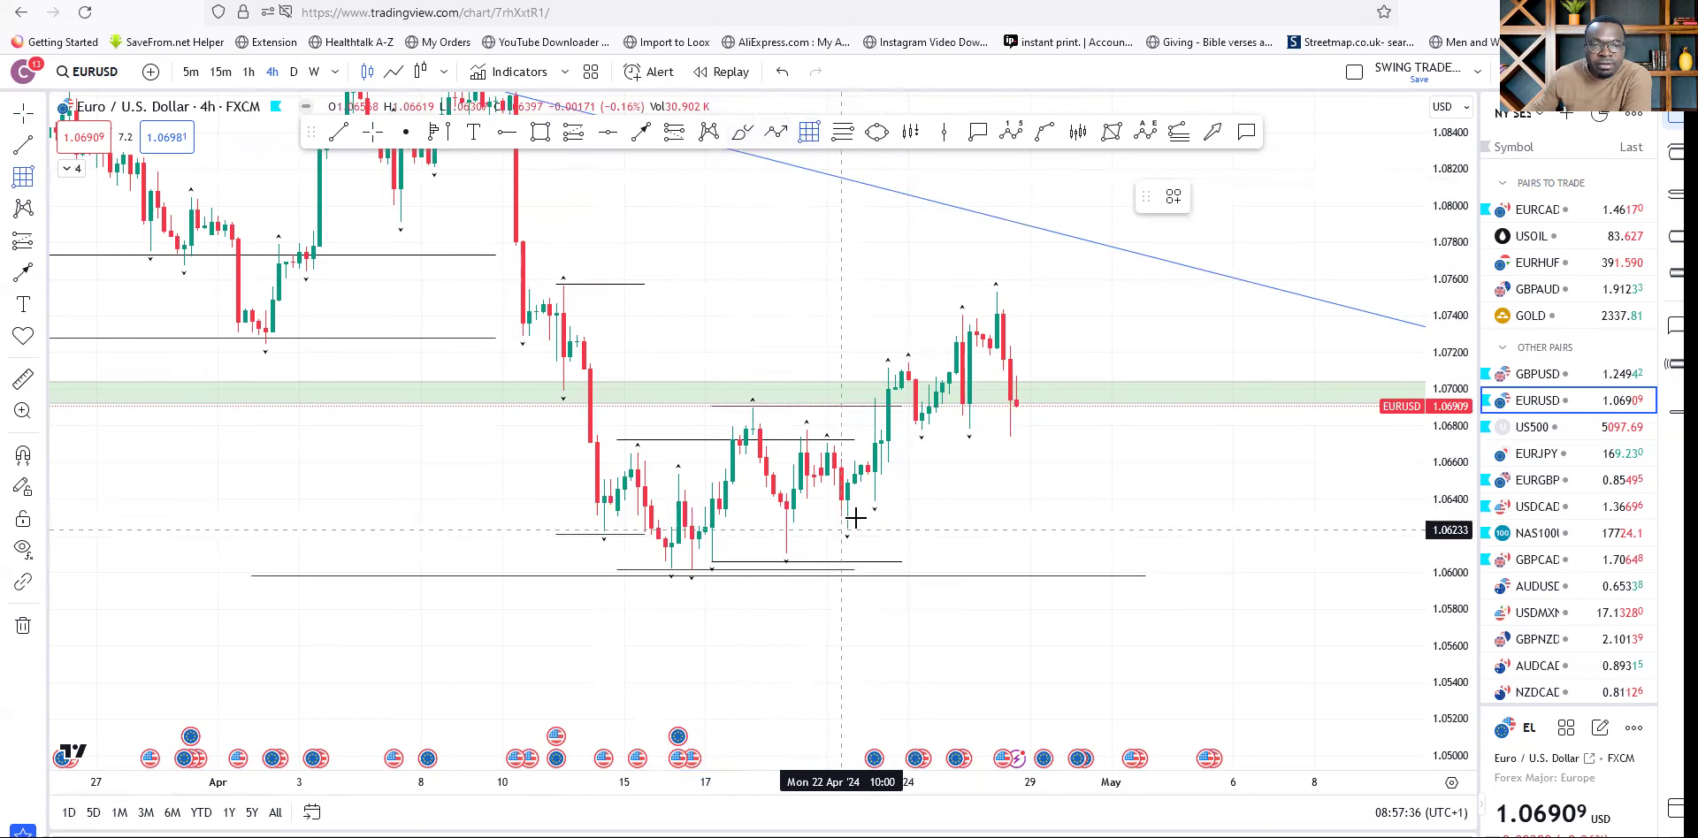
left_click(855, 519)
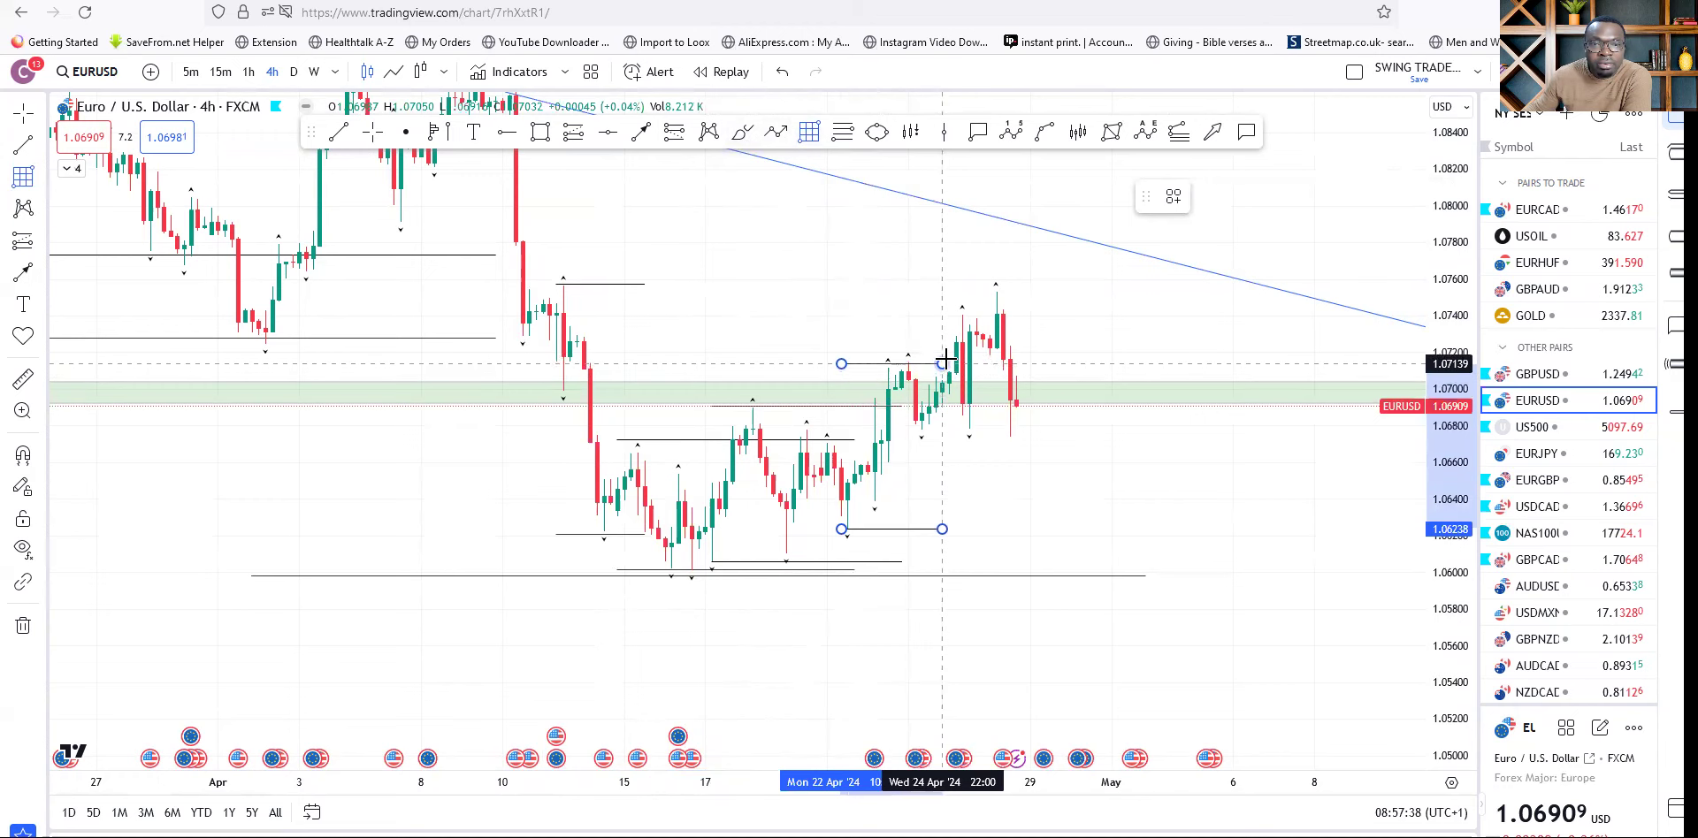
left_click(949, 360)
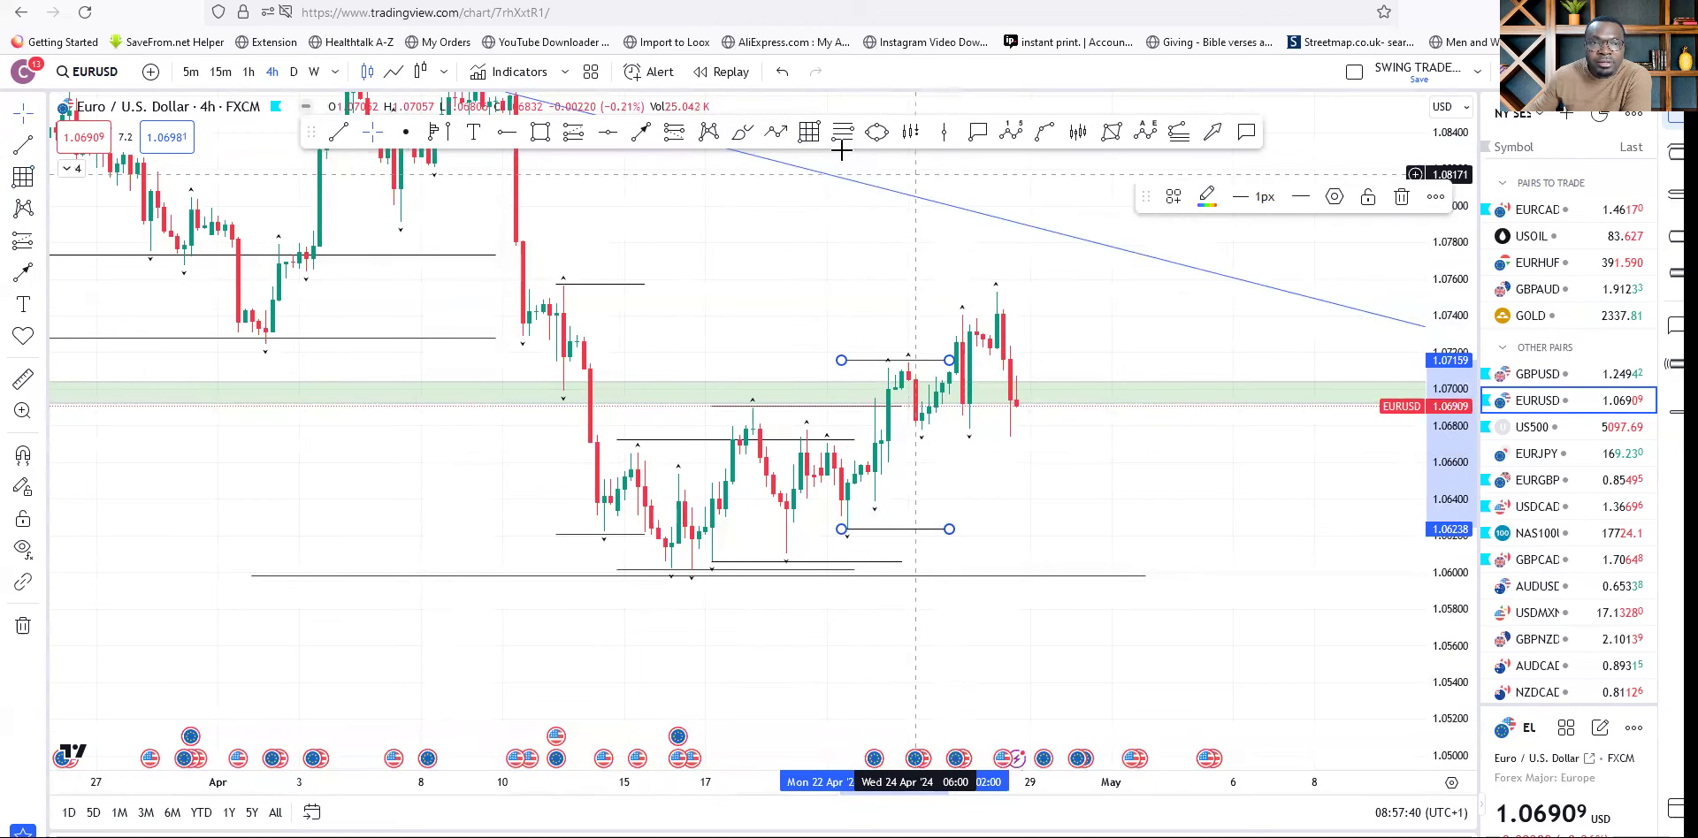
left_click(913, 439)
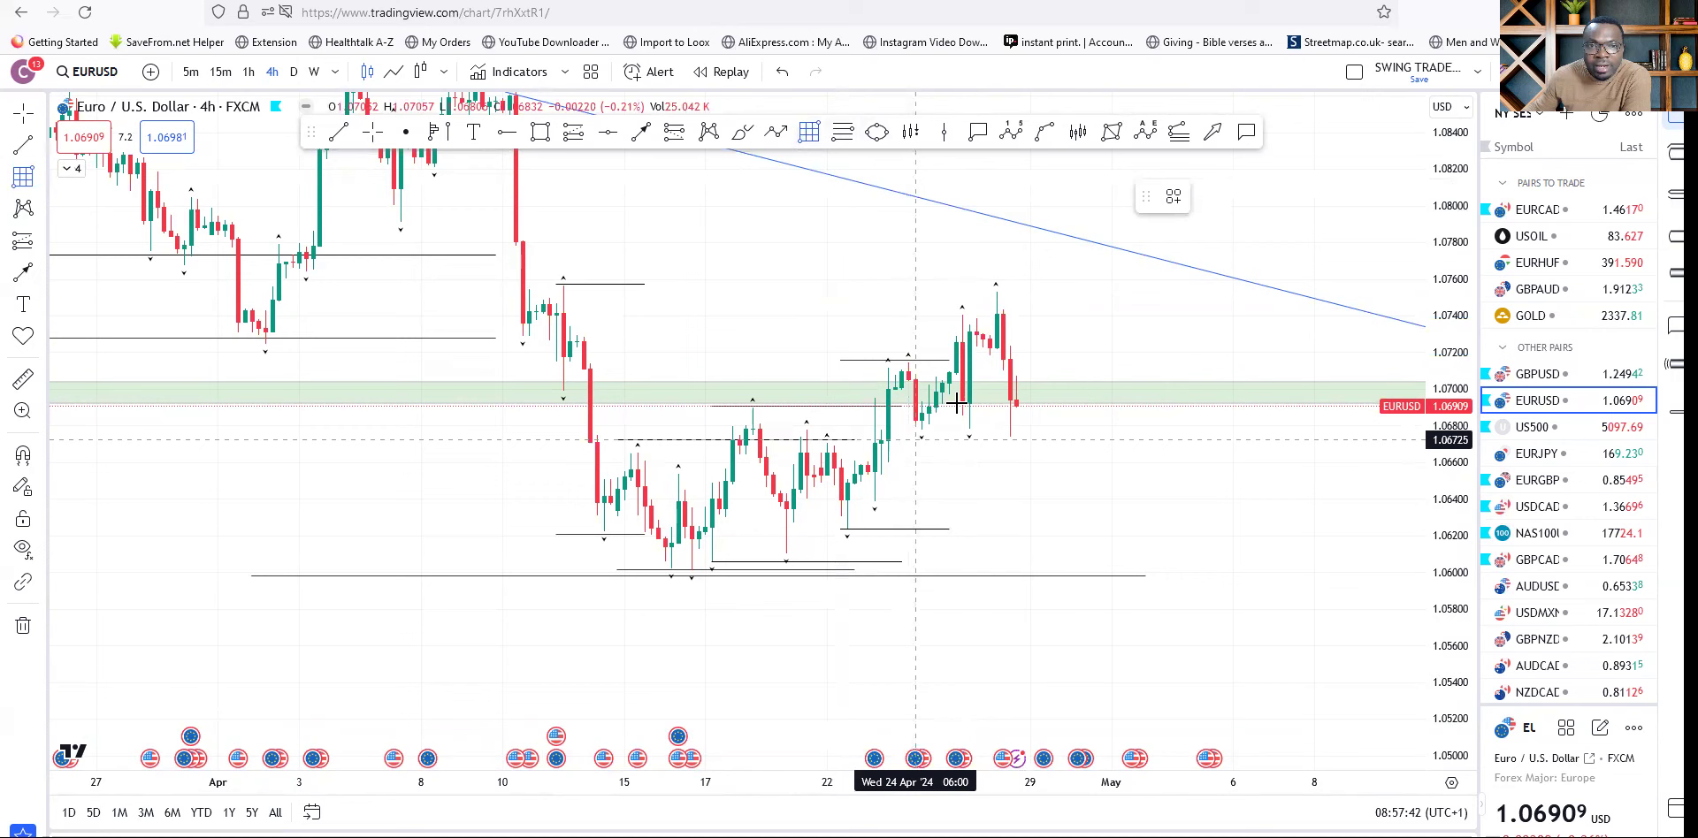
Place a range box from about 1.0672 upward and widen it to the right.
left_click(915, 440)
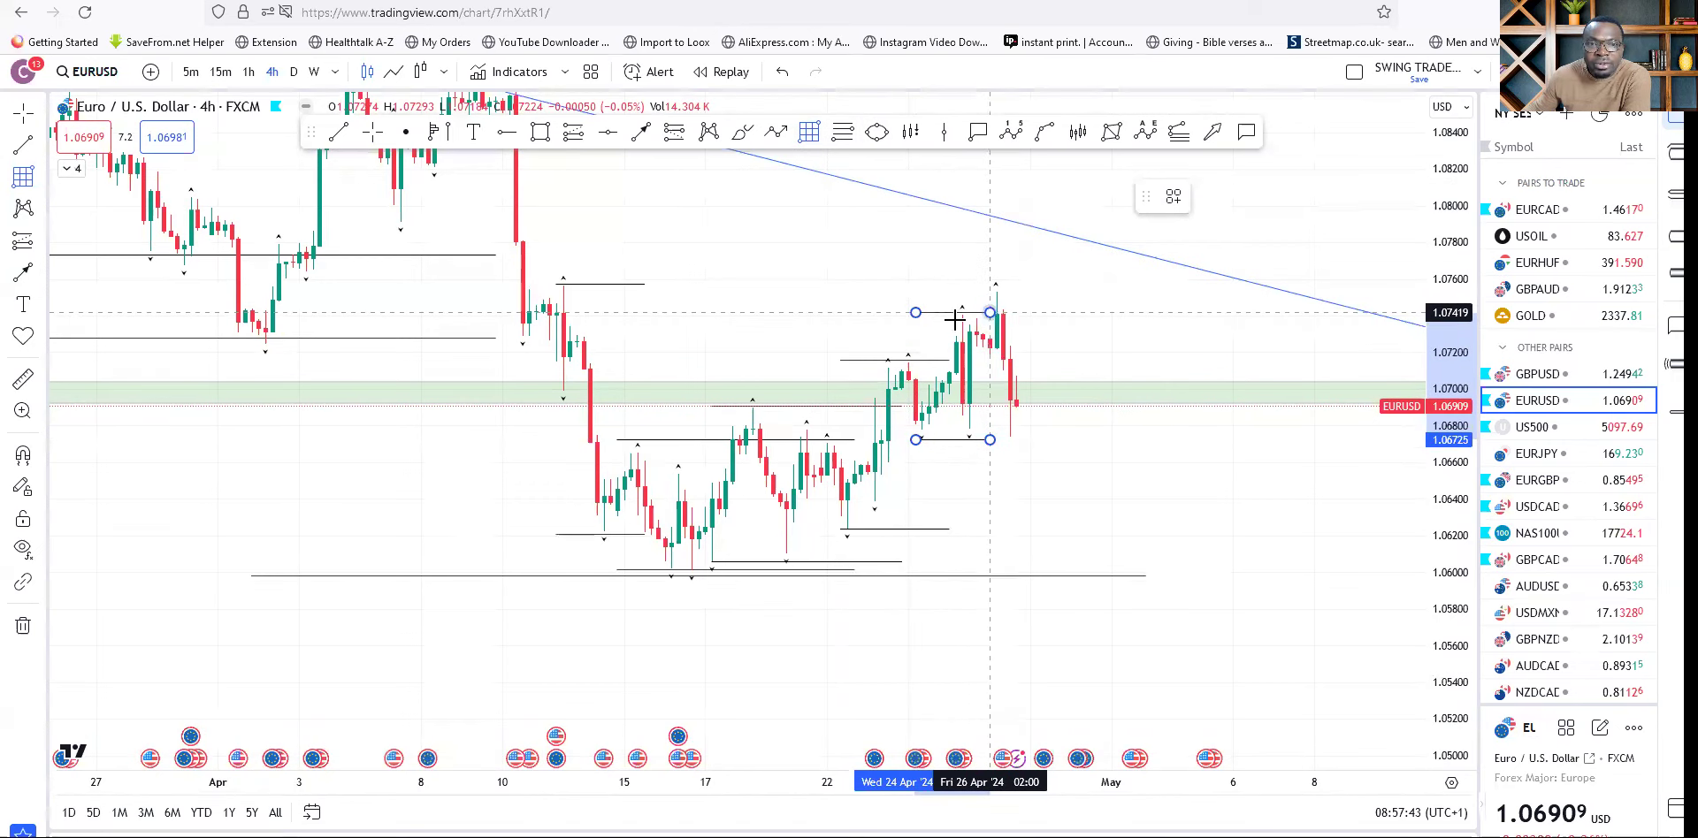
left_click(989, 313)
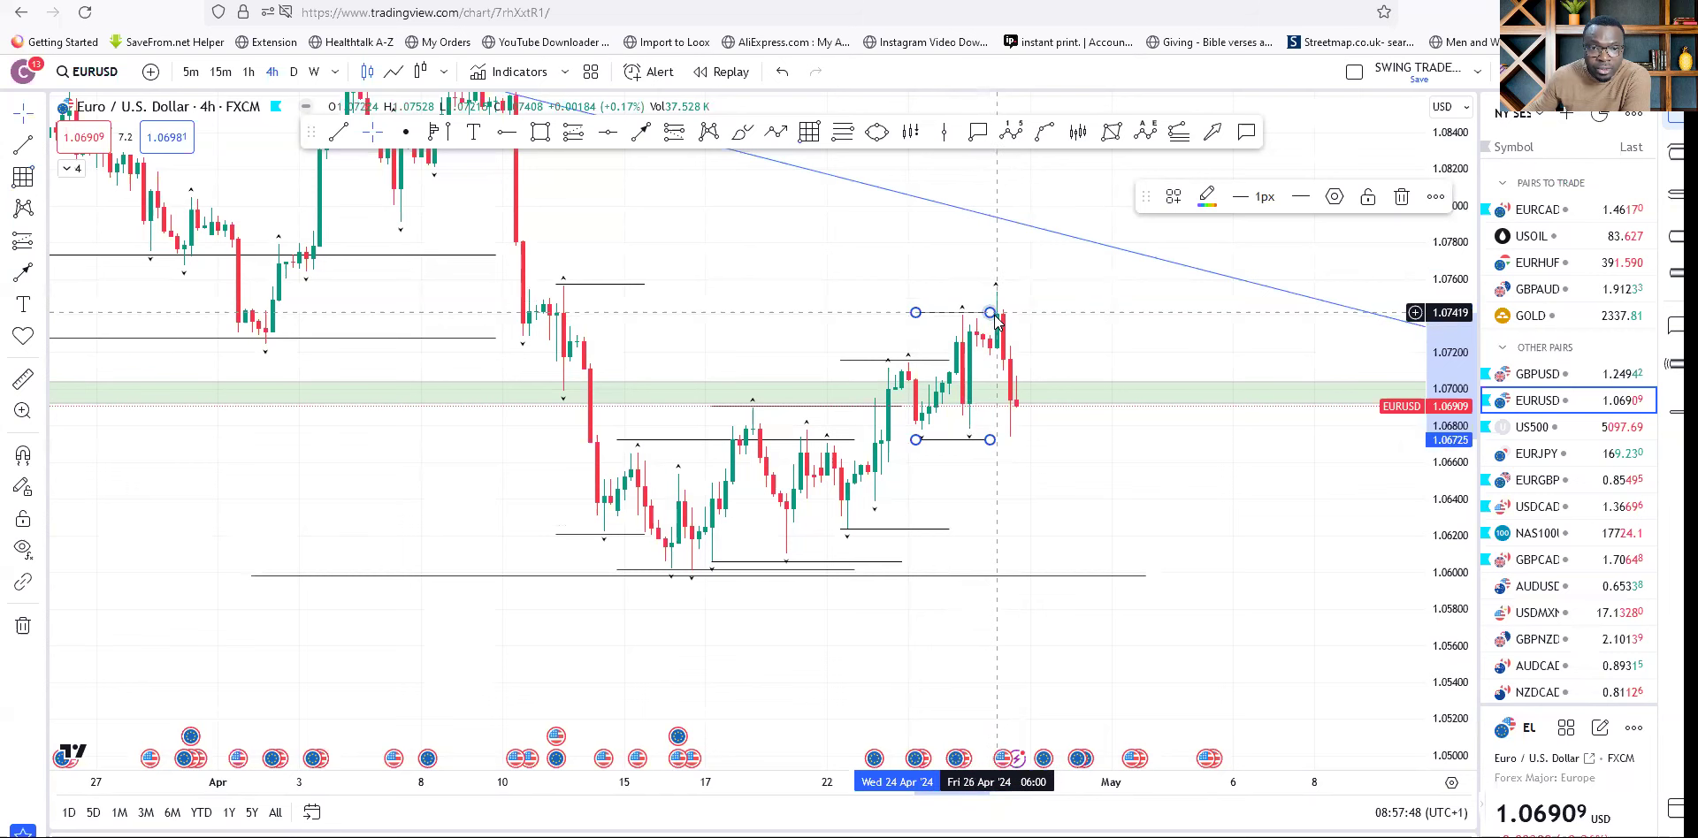
mouse_move(990, 439)
left_mouse_down()
mouse_move(986, 456)
mouse_move(991, 440)
left_mouse_up()
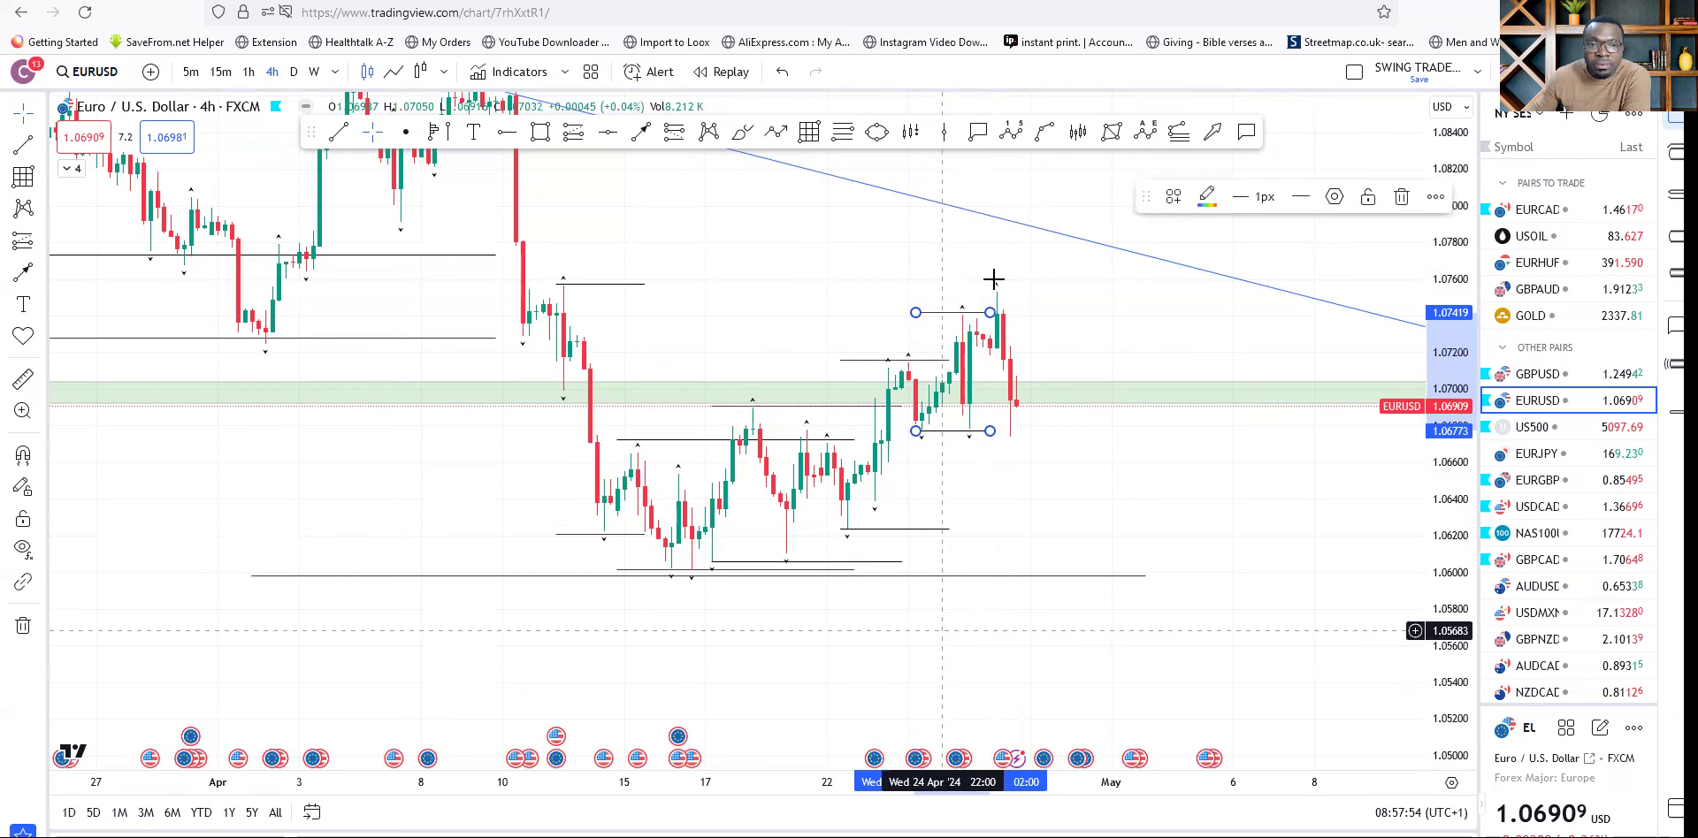
left_click_drag(991, 312, 1037, 310)
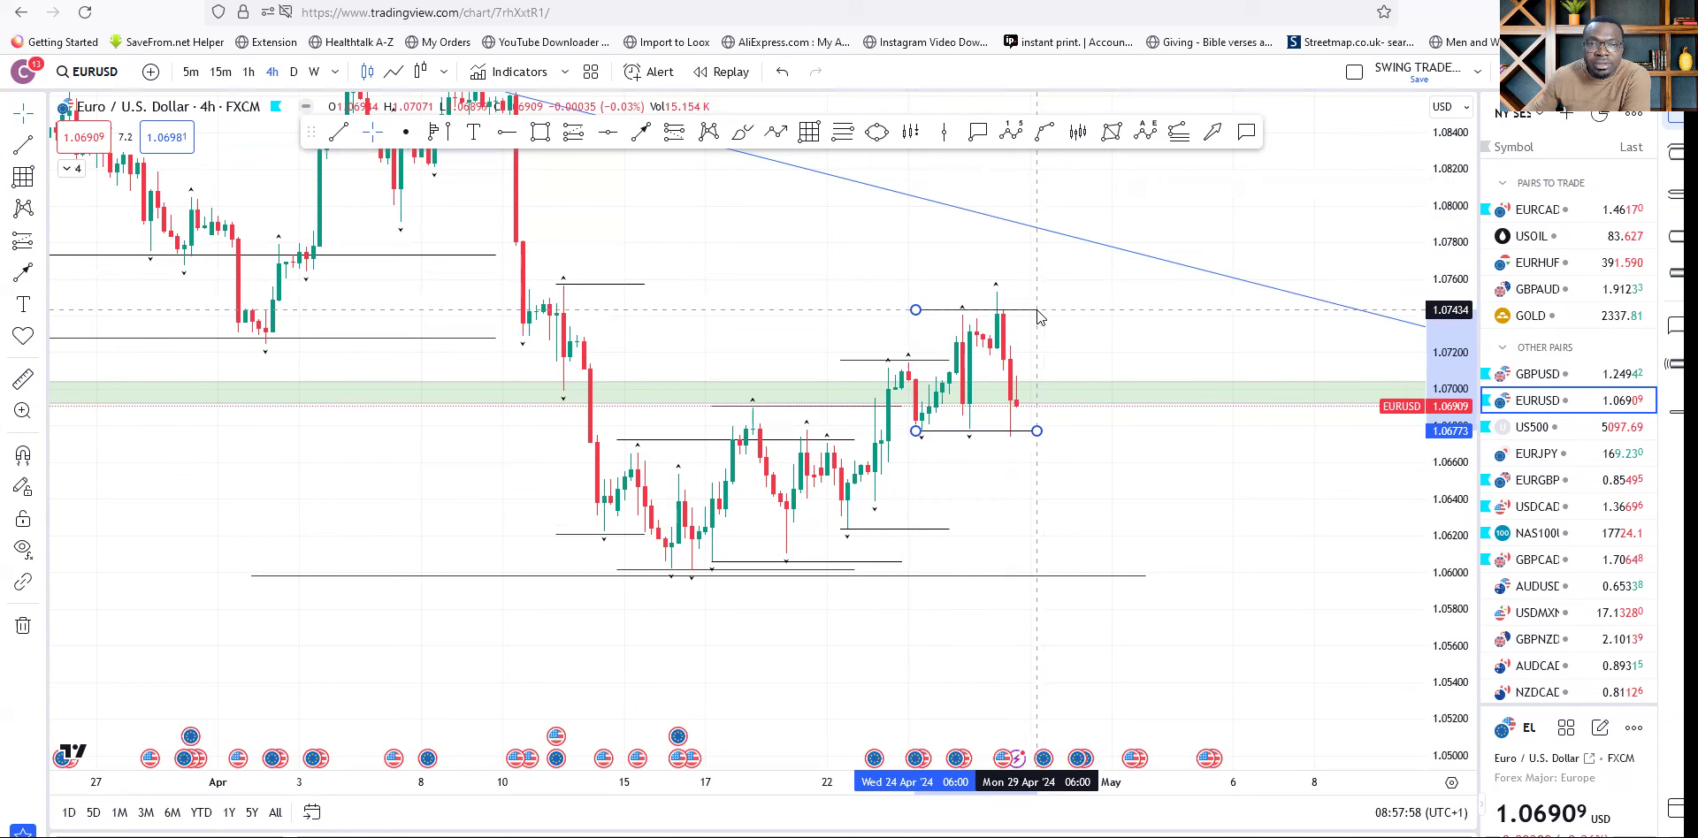
left_click(985, 390)
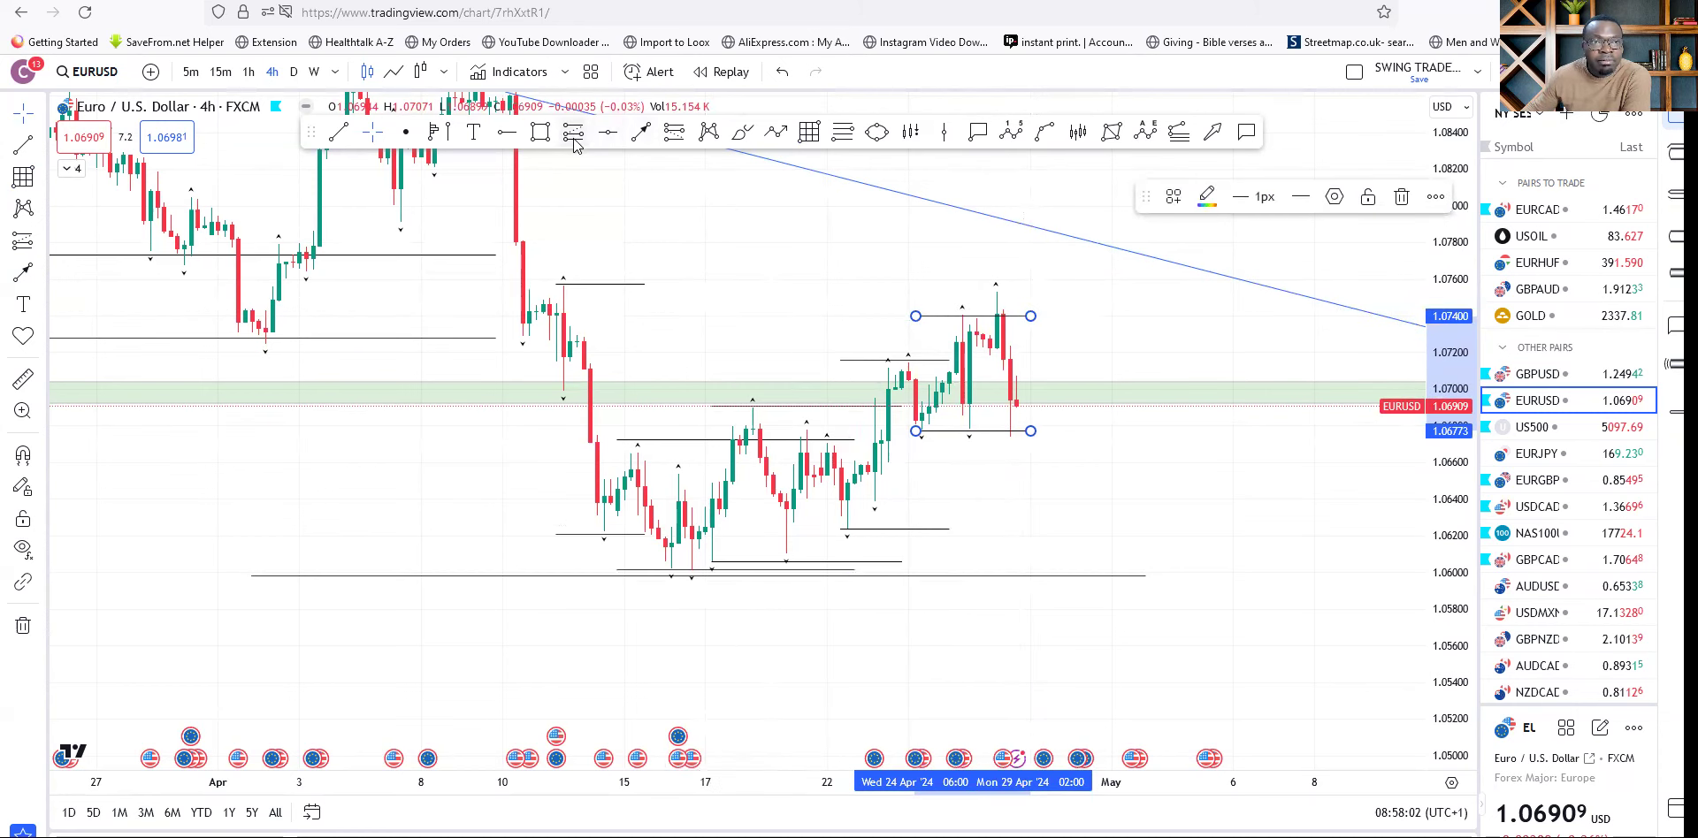
Draw a new box from the range low to the swing high, stretched past the newest candles.
left_click(809, 133)
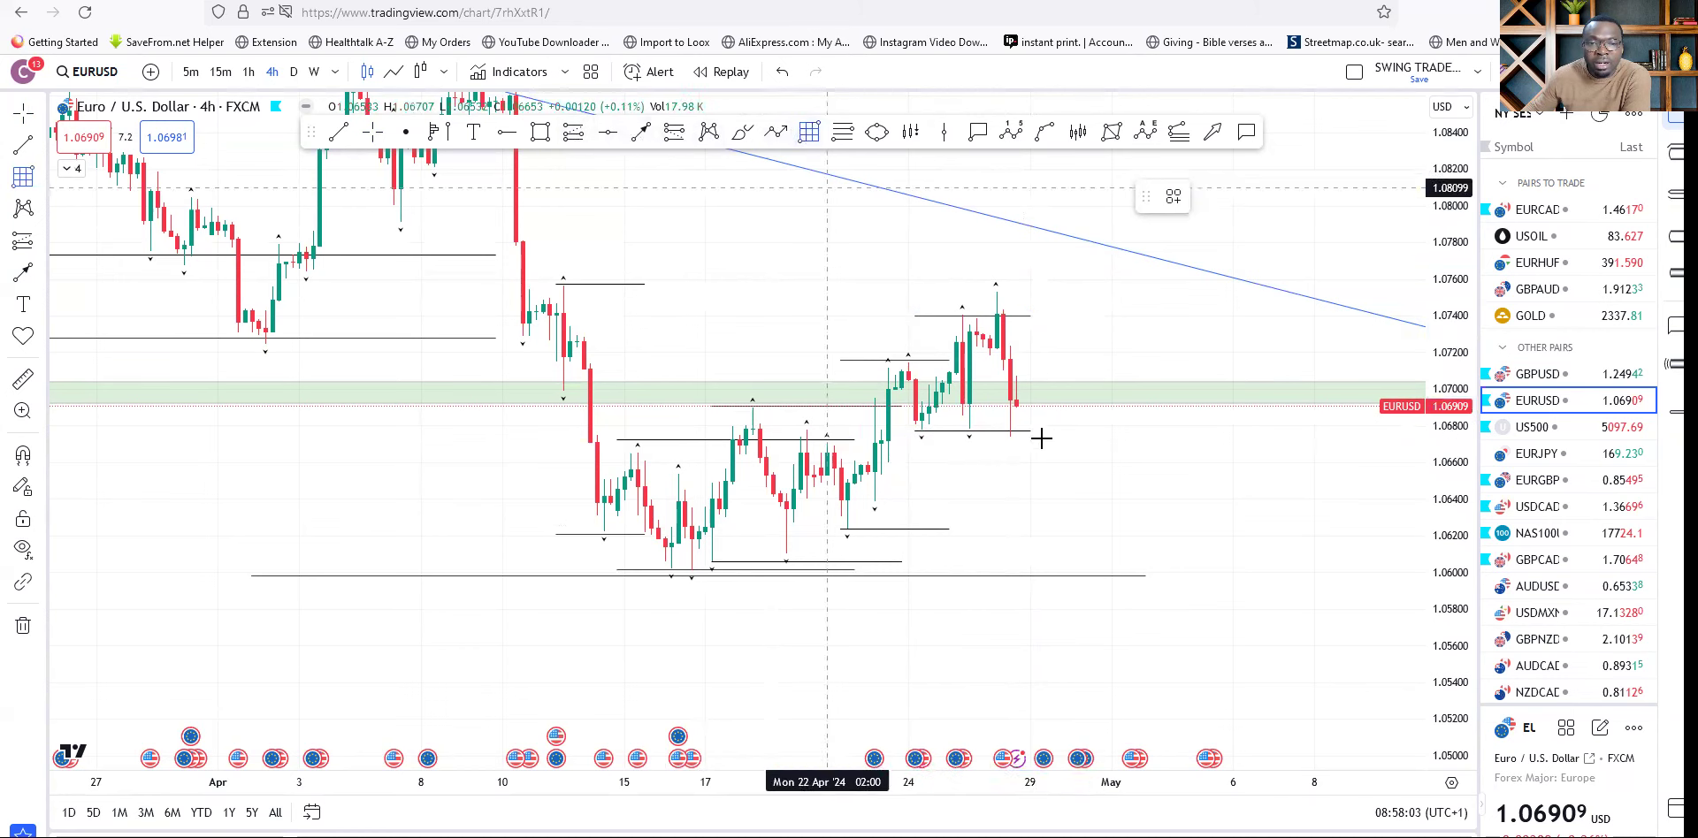
left_click(1005, 439)
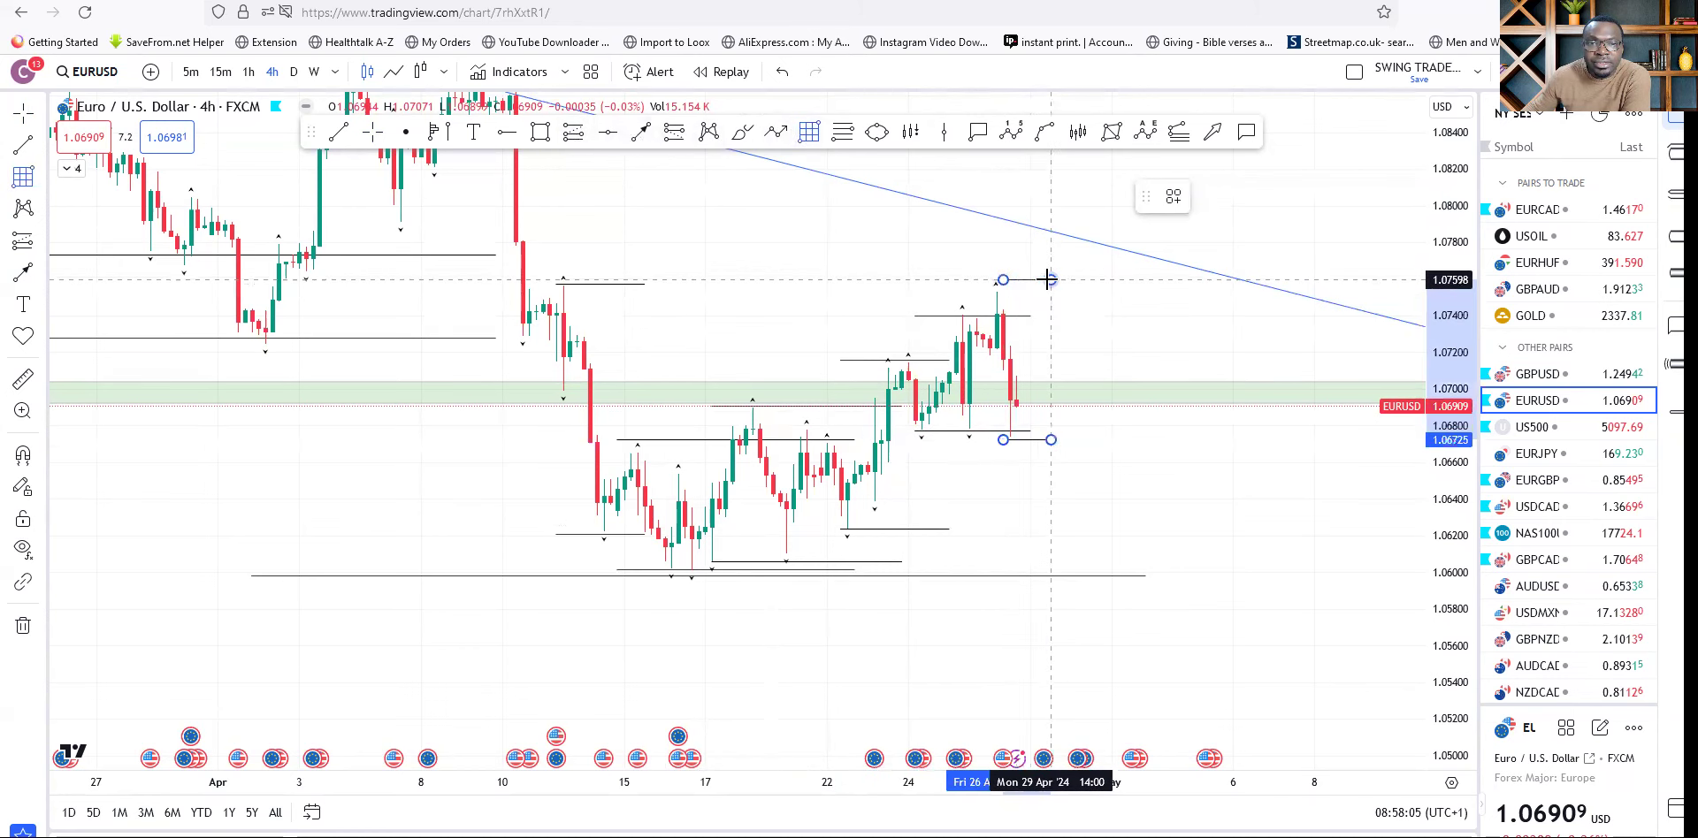
left_click(1037, 279)
left_click_drag(1003, 279, 1098, 289)
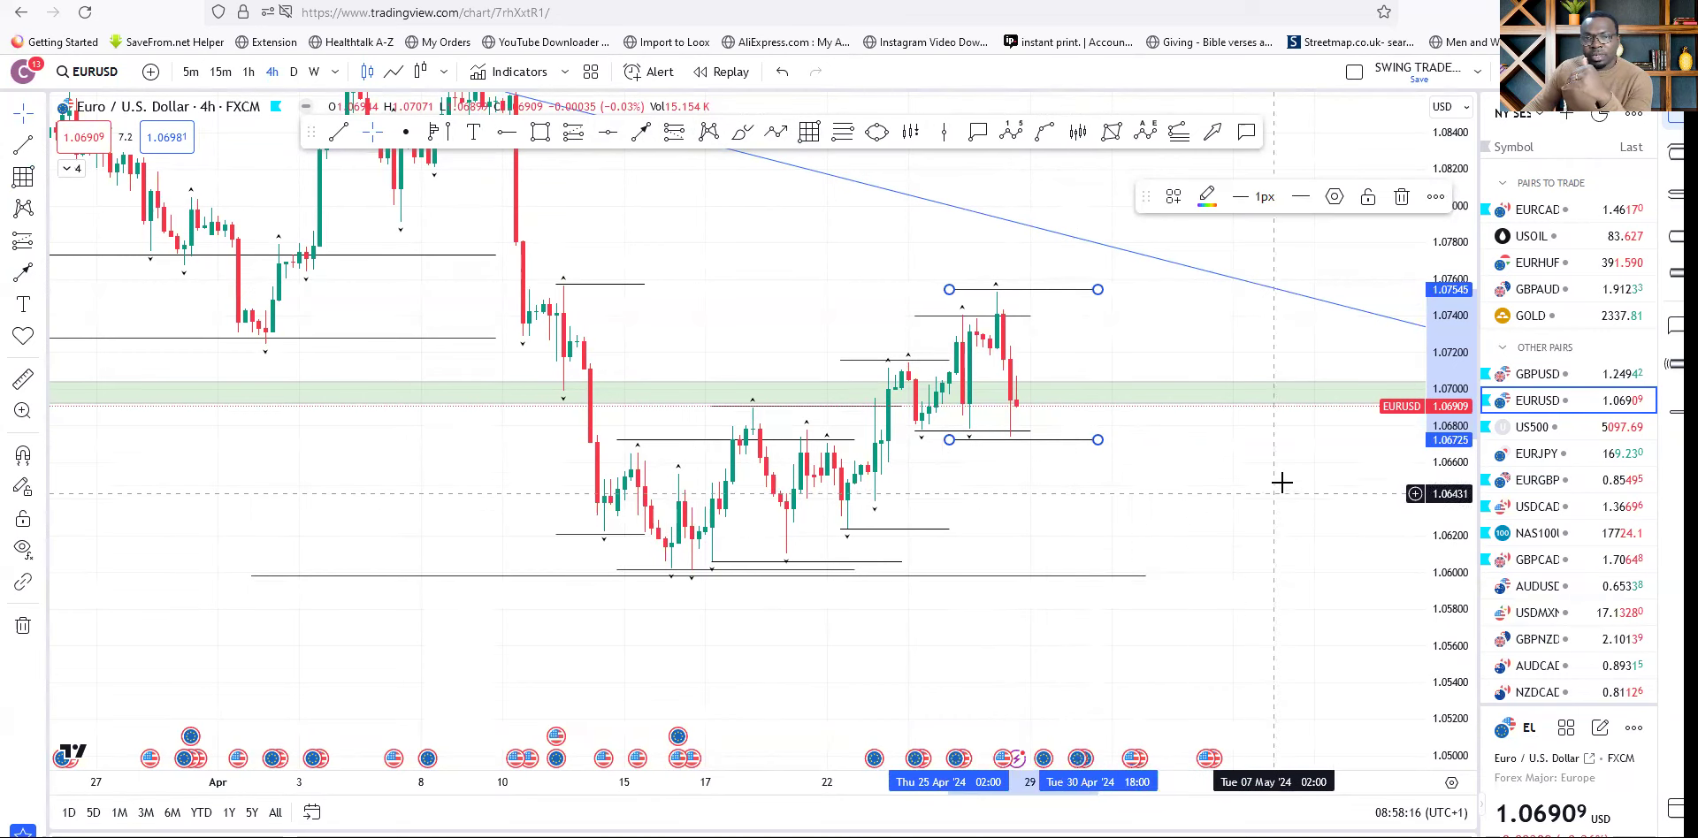
scroll(1281, 481, "down", 5)
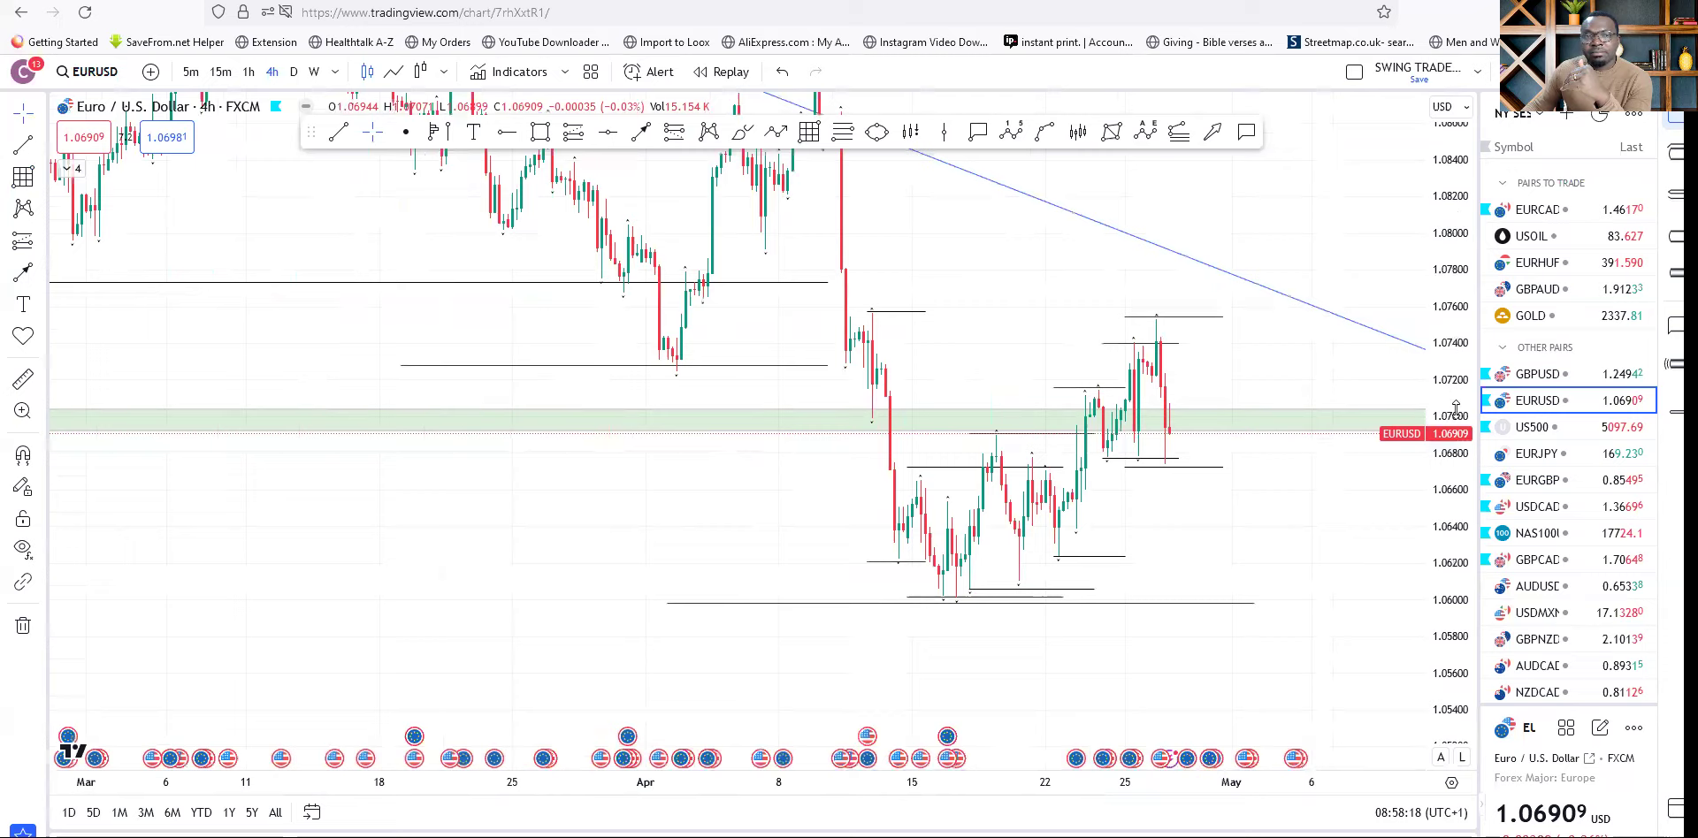
left_click_drag(1456, 410, 1456, 513)
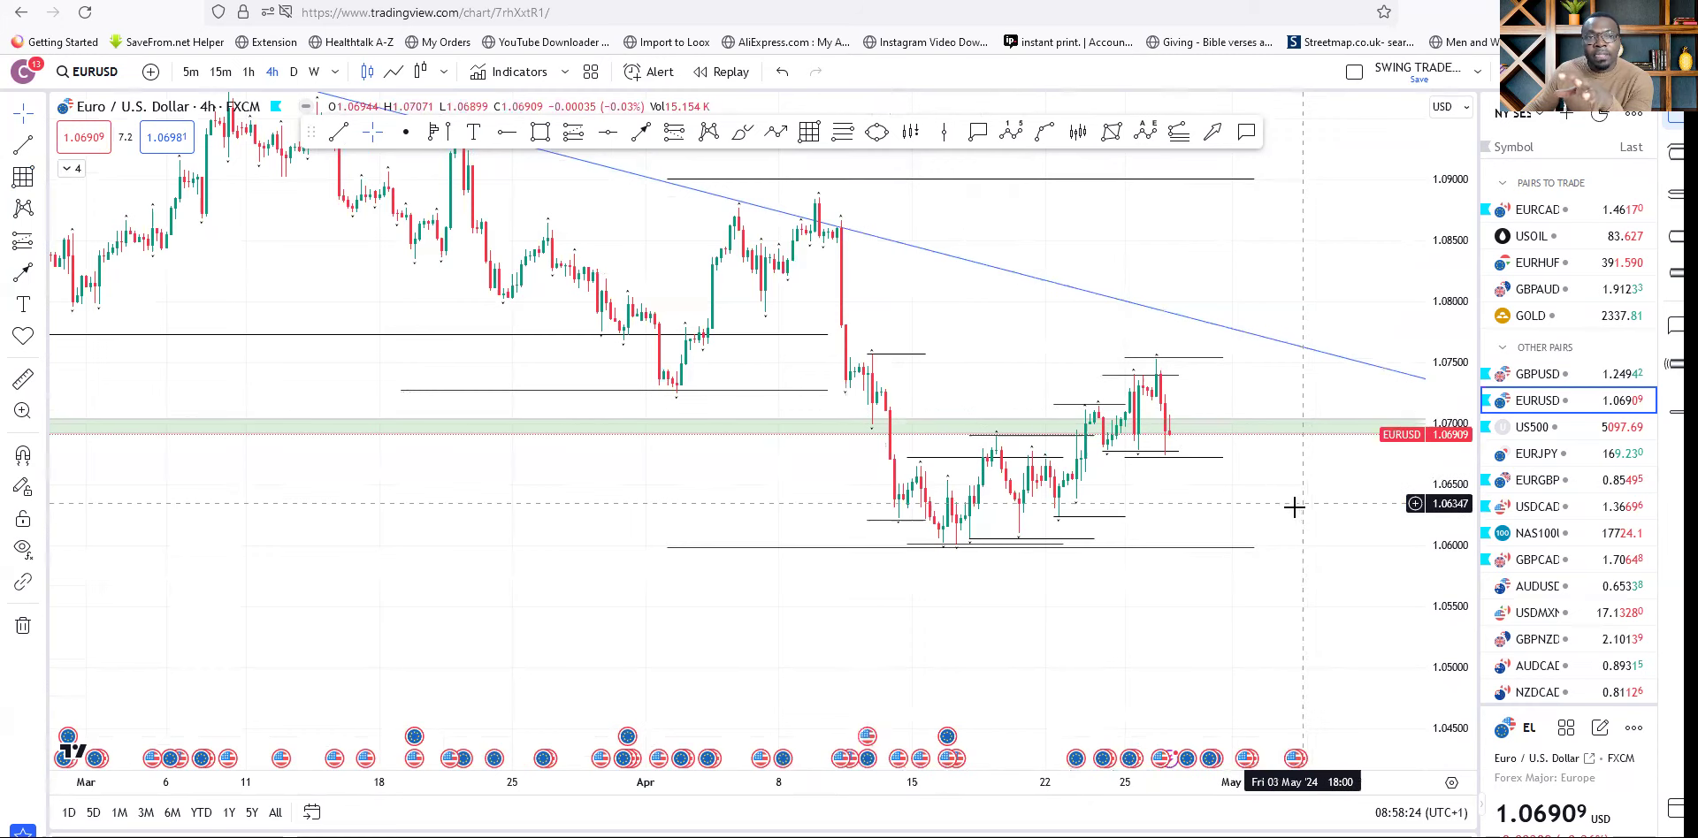
left_click_drag(1277, 511, 1138, 508)
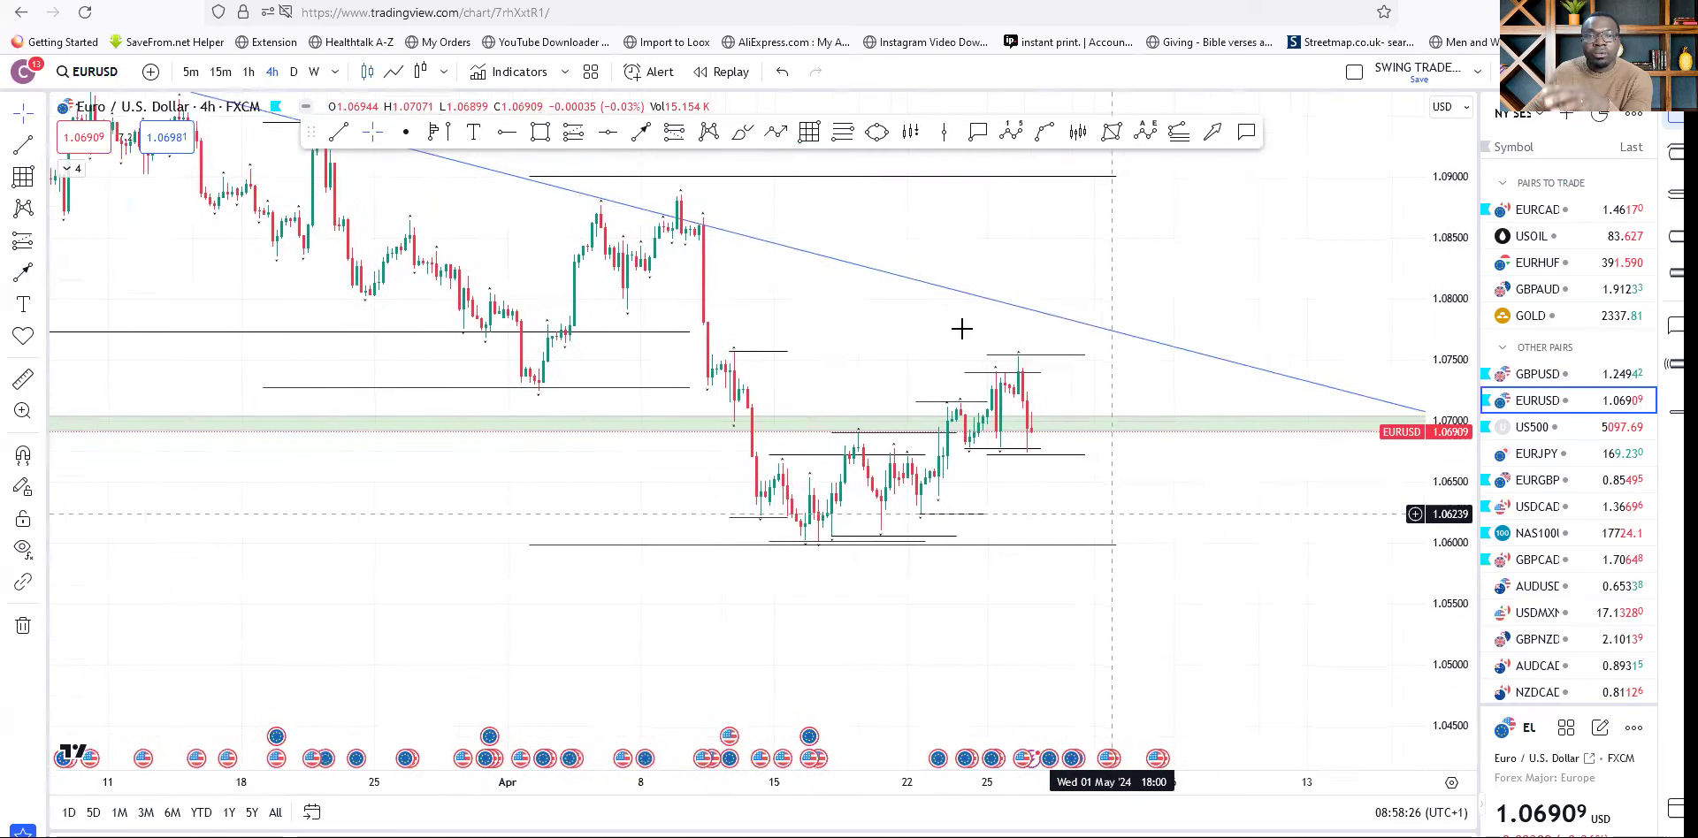
left_click(1024, 437)
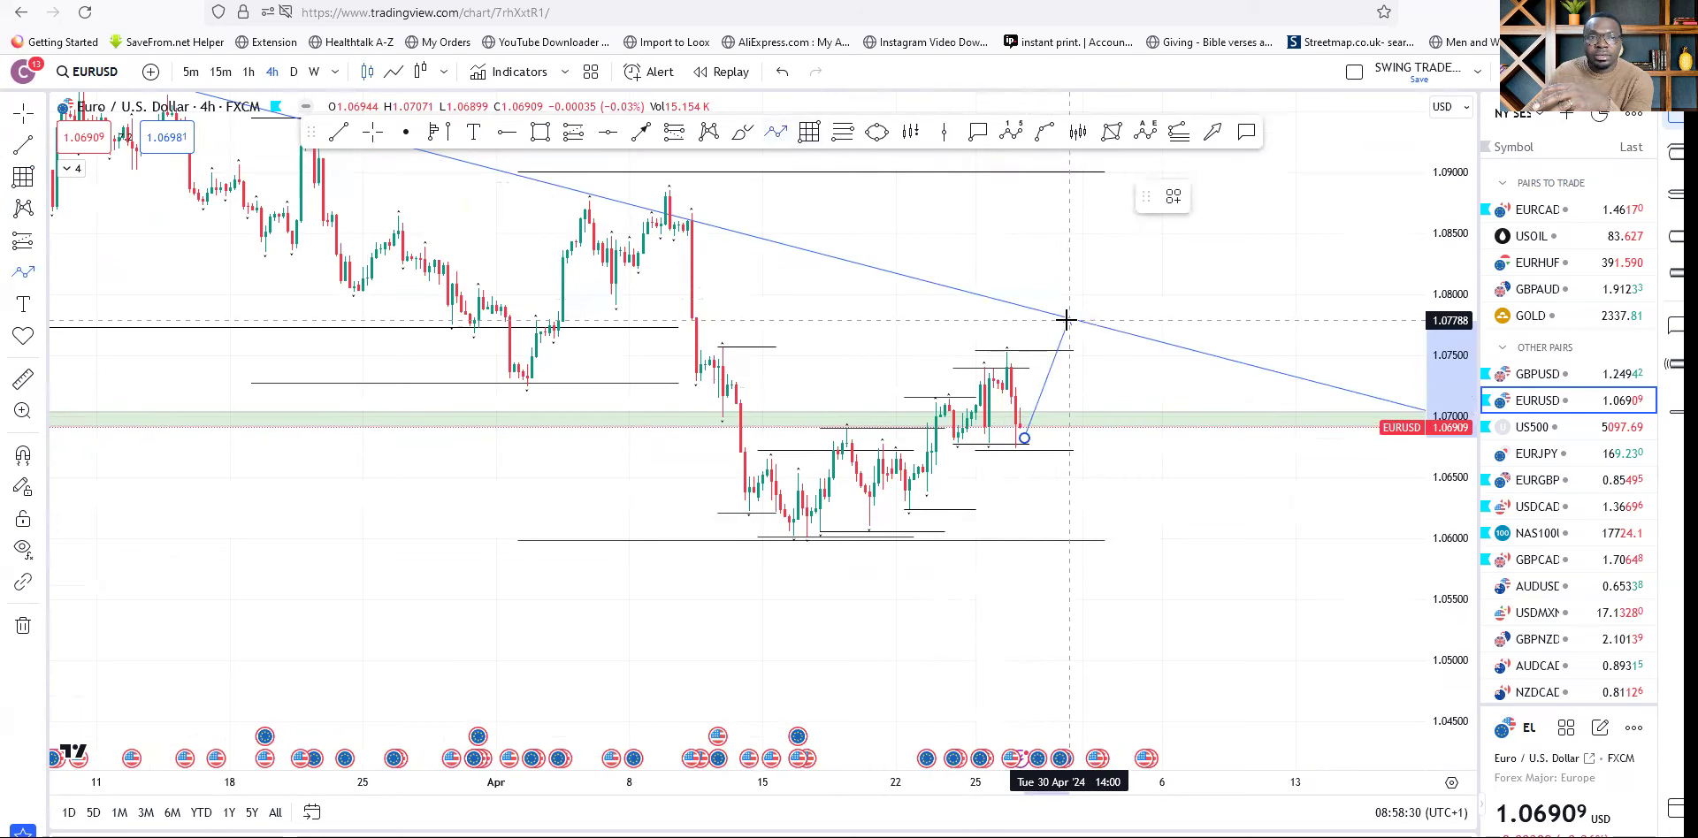
left_click(1069, 320)
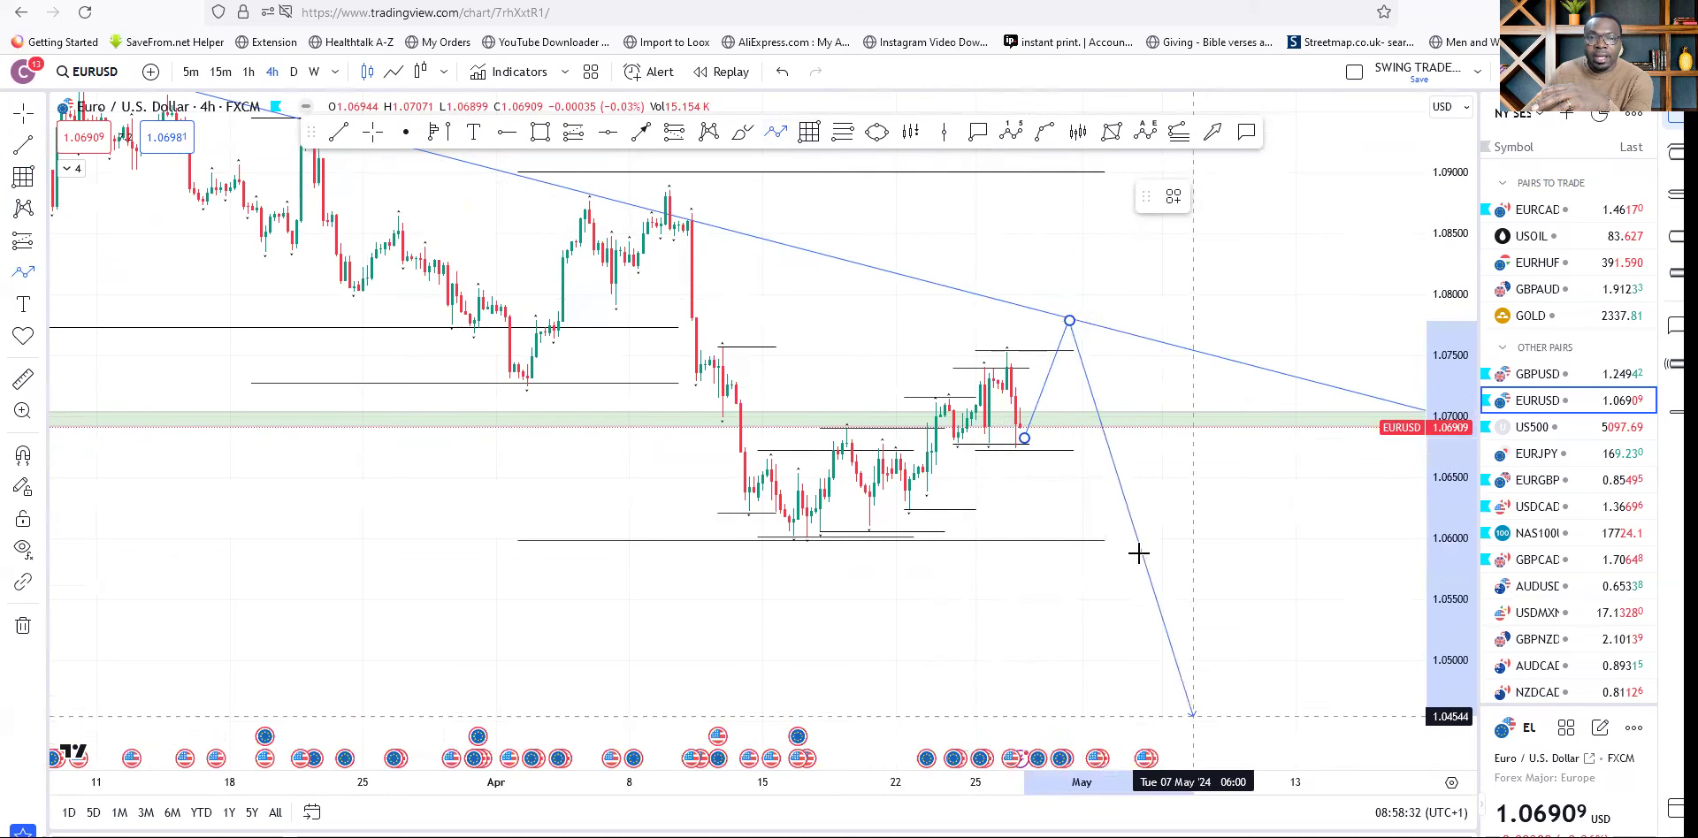
left_click(1113, 436)
left_click(1144, 393)
left_click(1223, 449)
double_click(1287, 662)
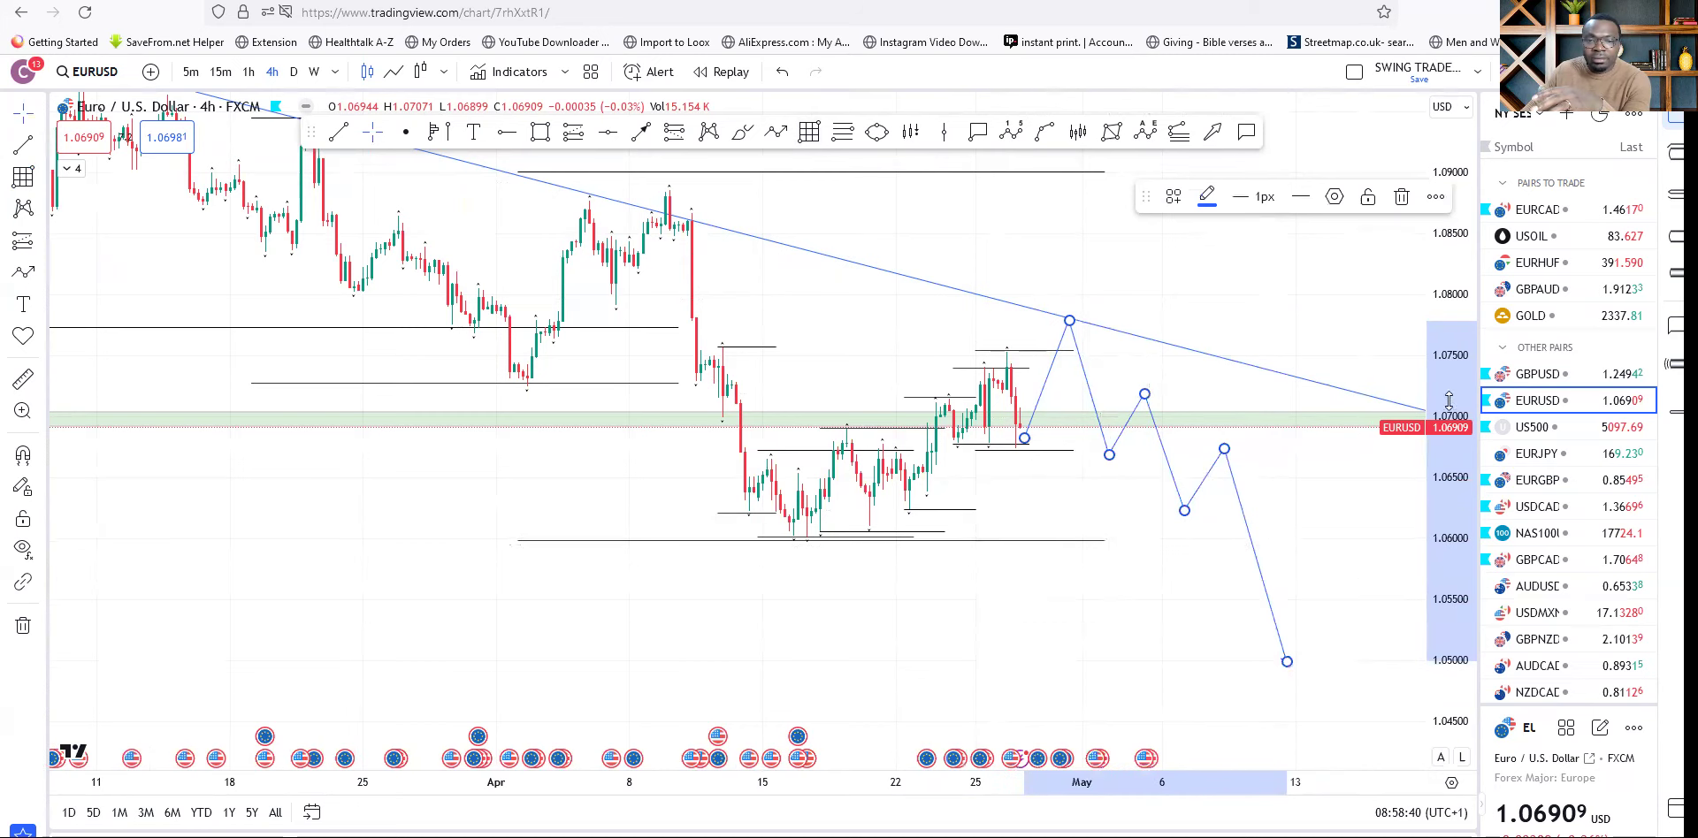
scroll(933, 502, "up", 3)
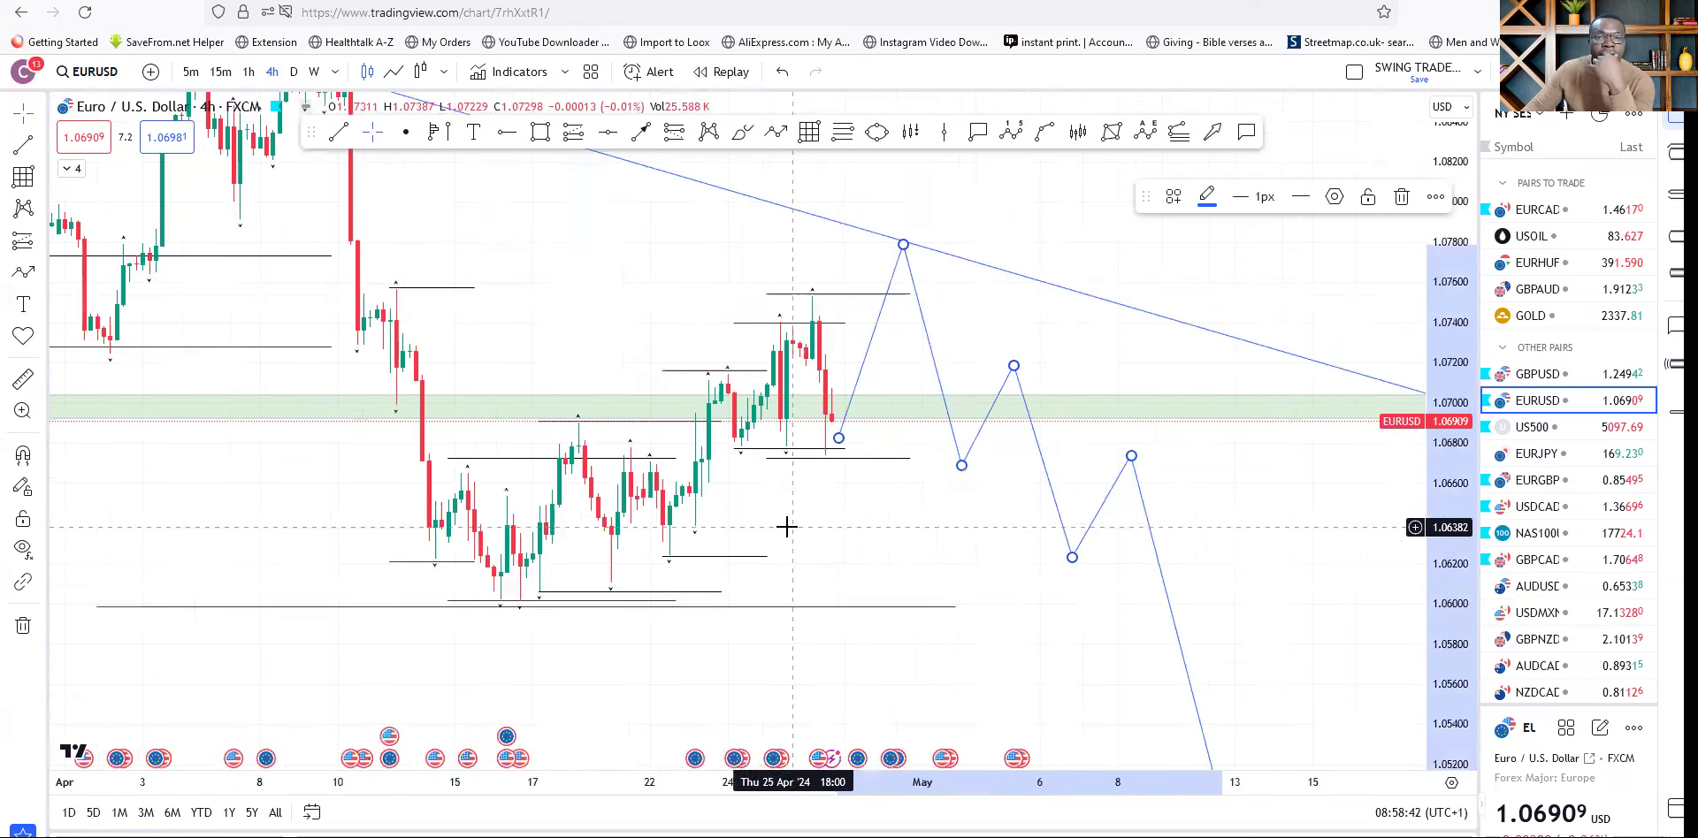
scroll(786, 527, "up", 1)
left_click_drag(772, 548, 1008, 460)
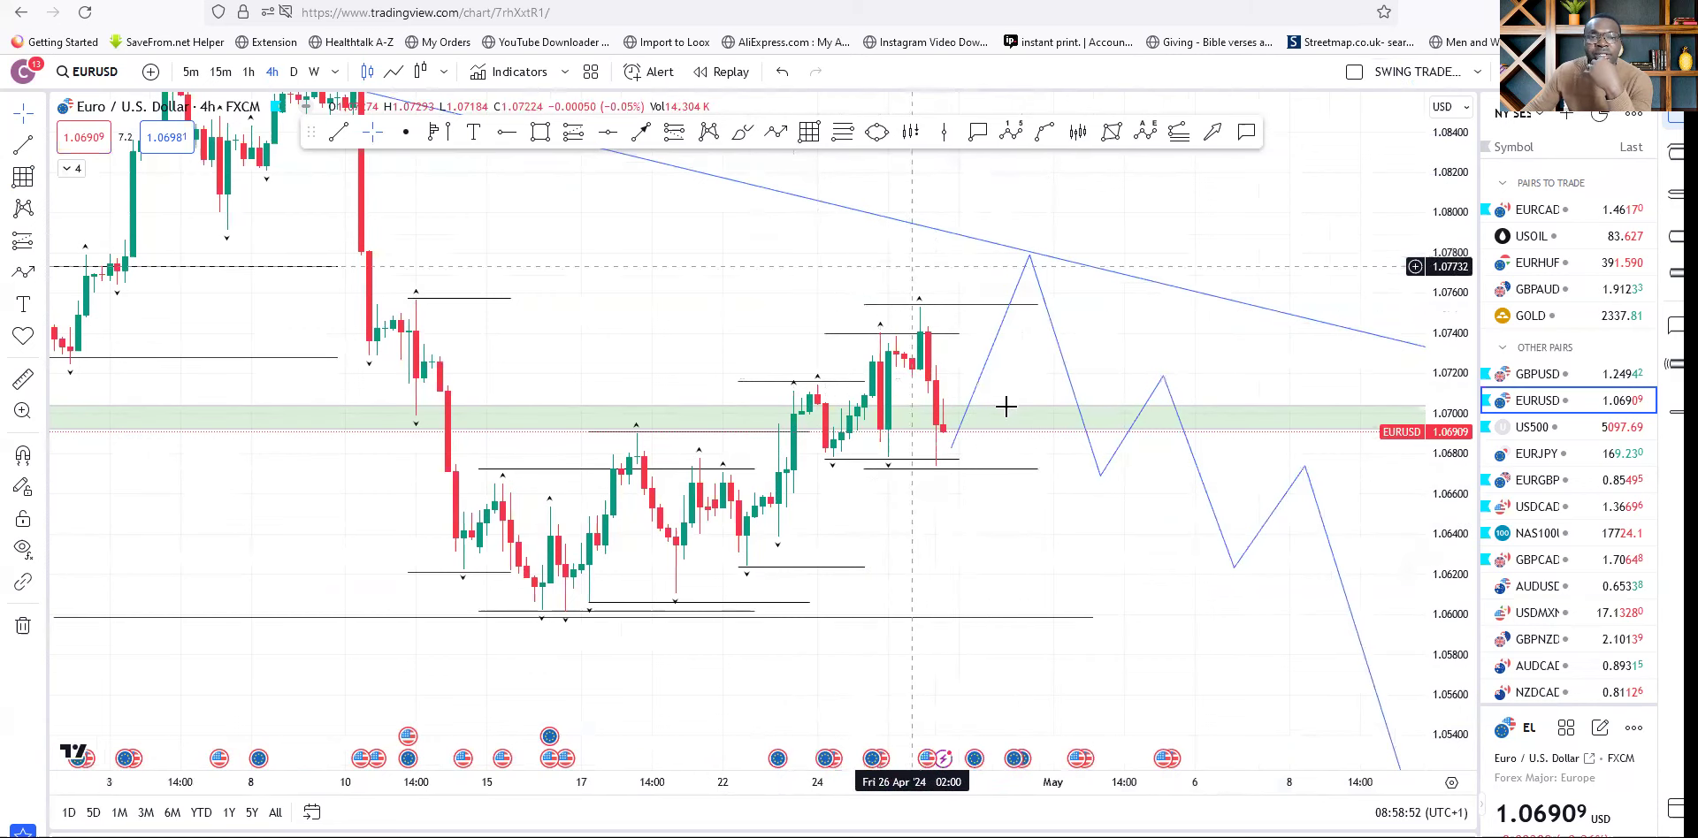
left_click(1036, 285)
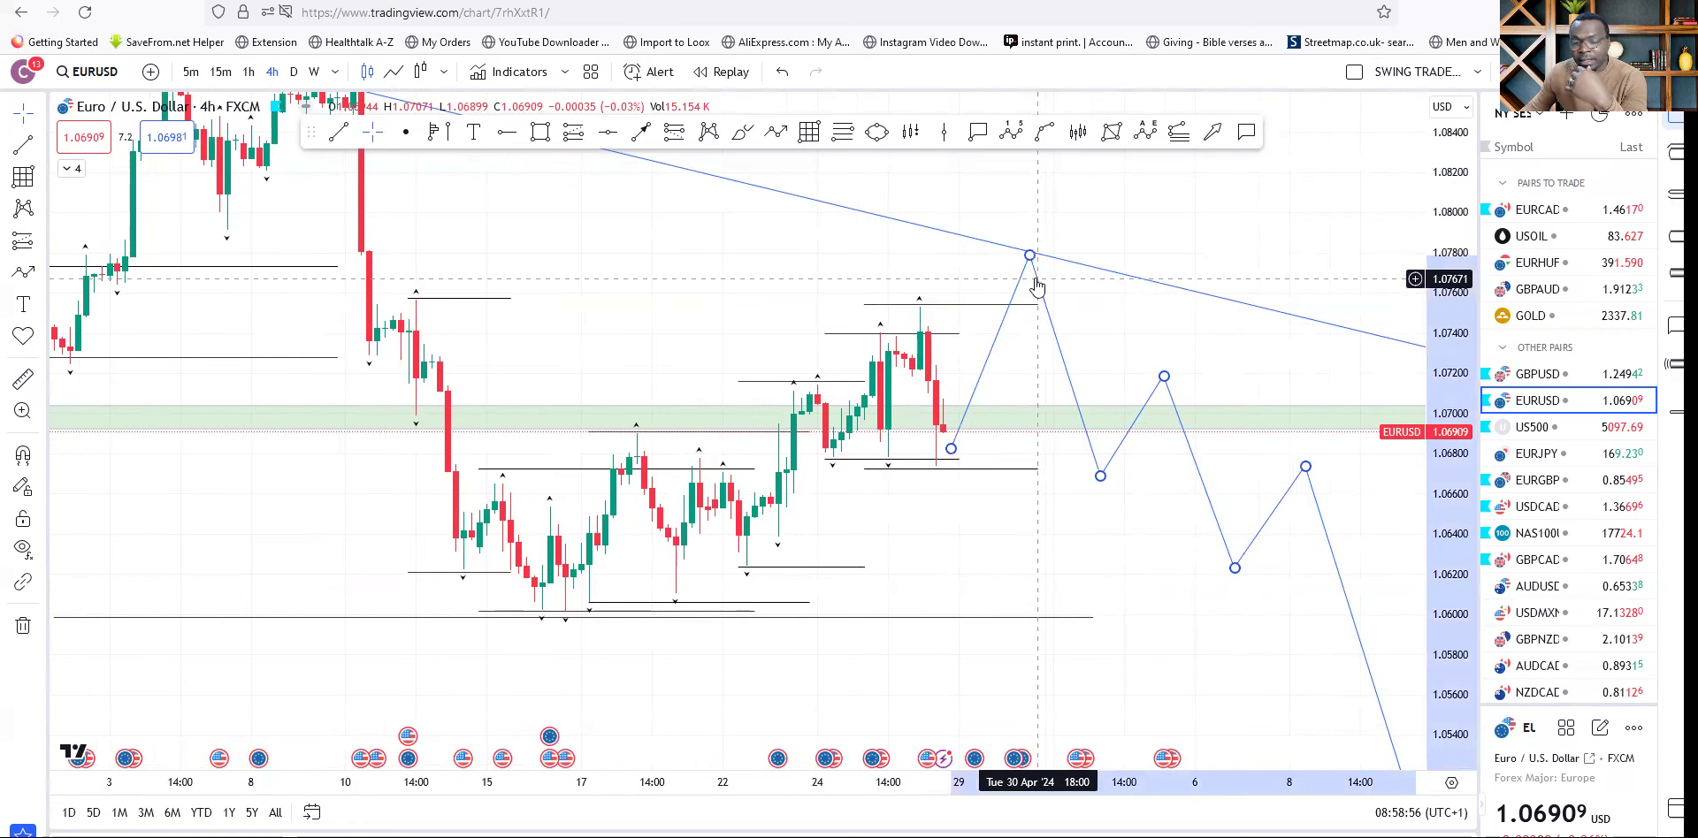
key("Delete")
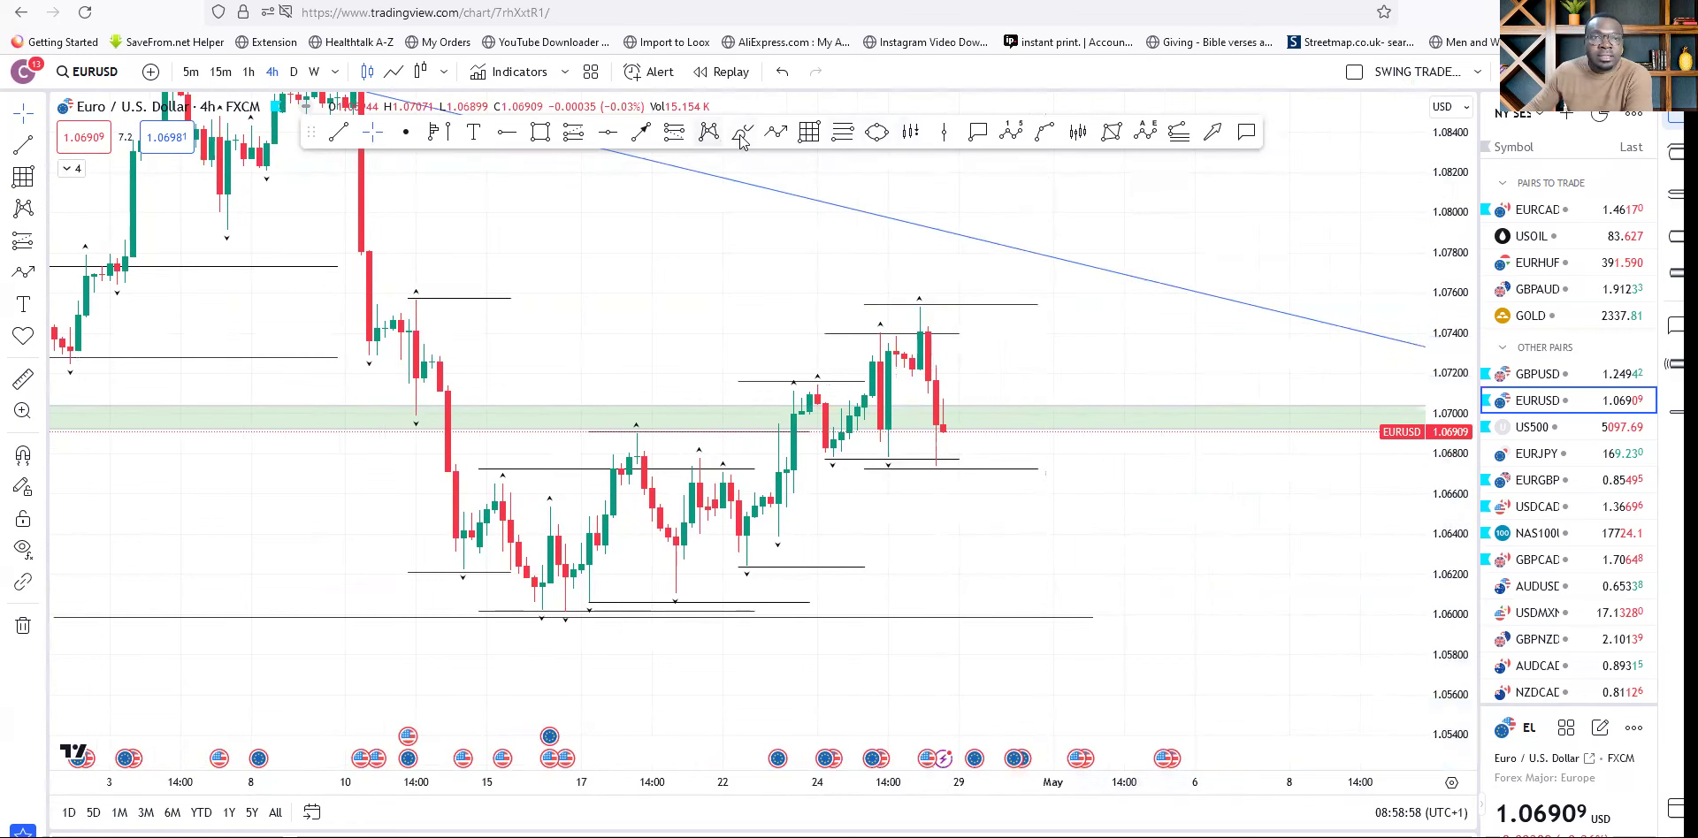
left_click(920, 345)
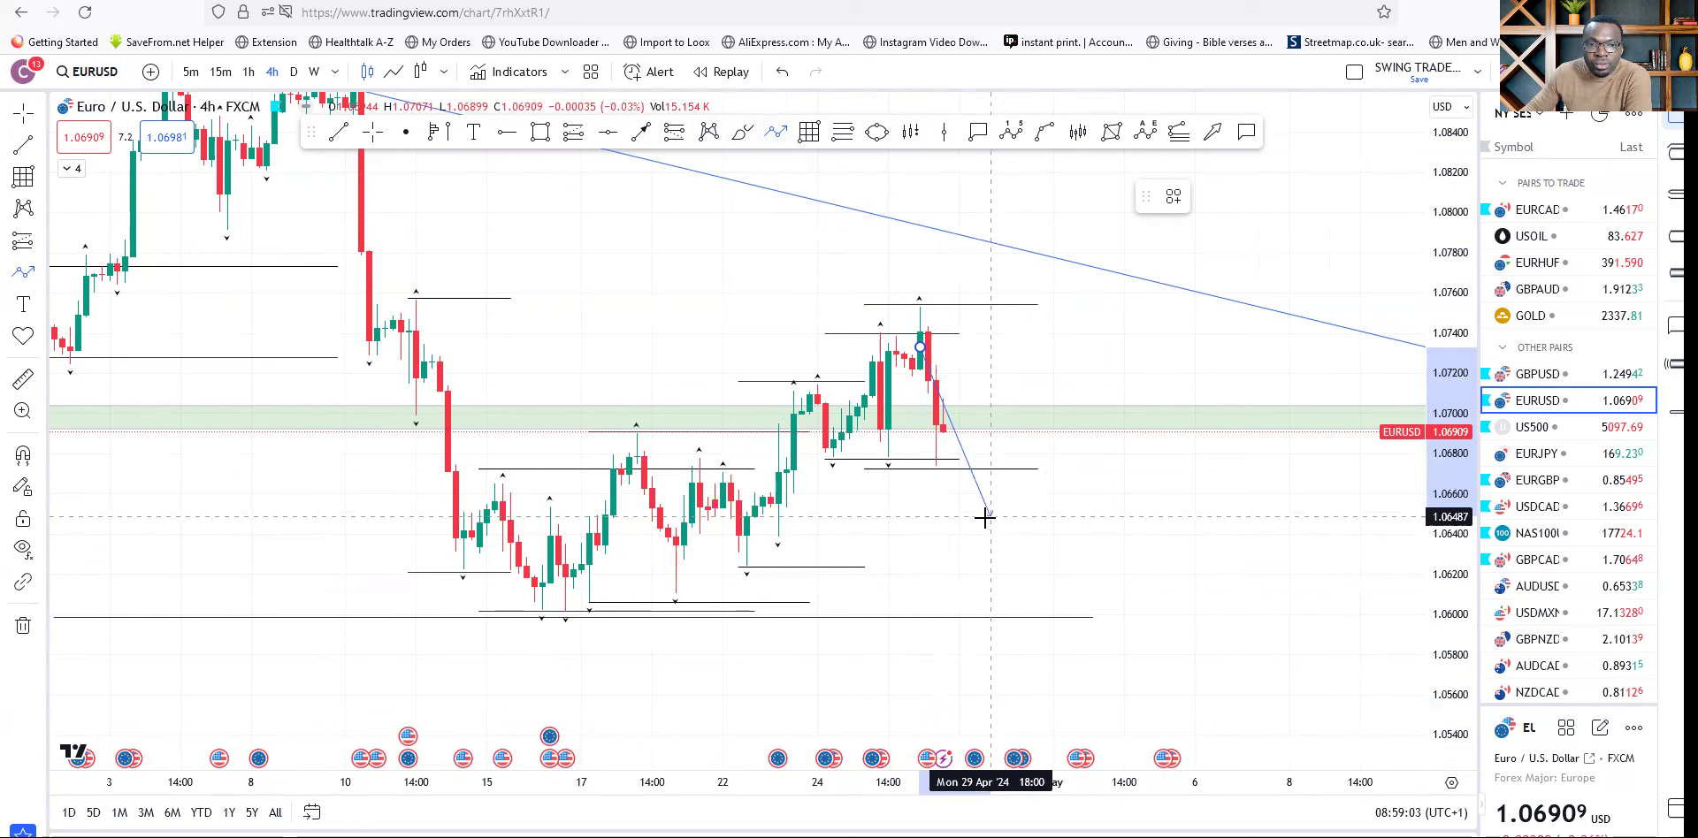
left_click(986, 501)
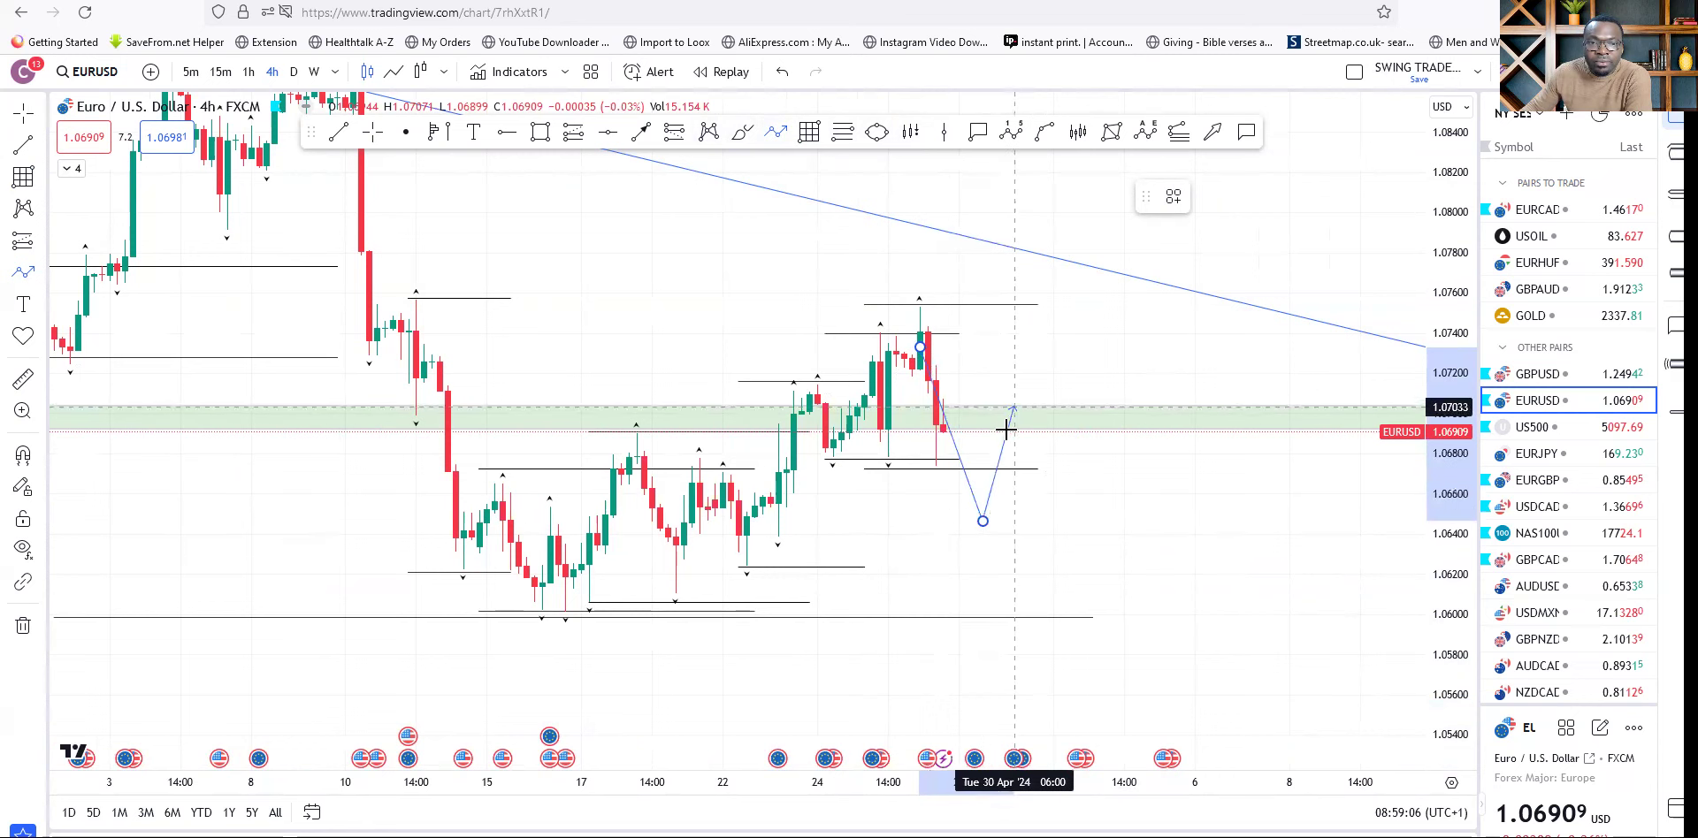
left_click(1017, 415)
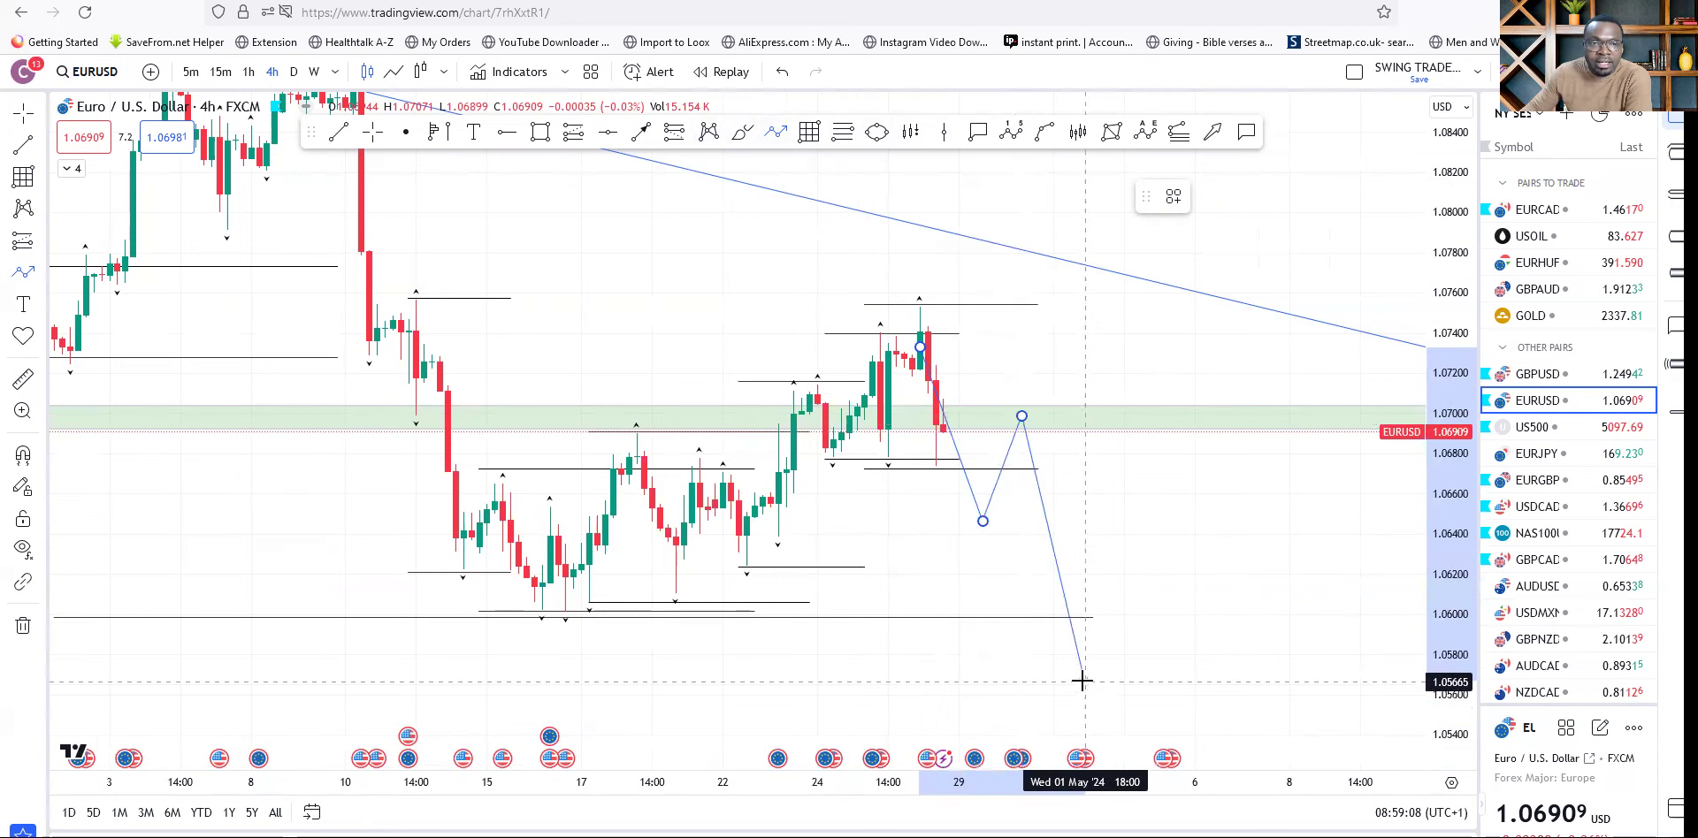
double_click(1085, 681)
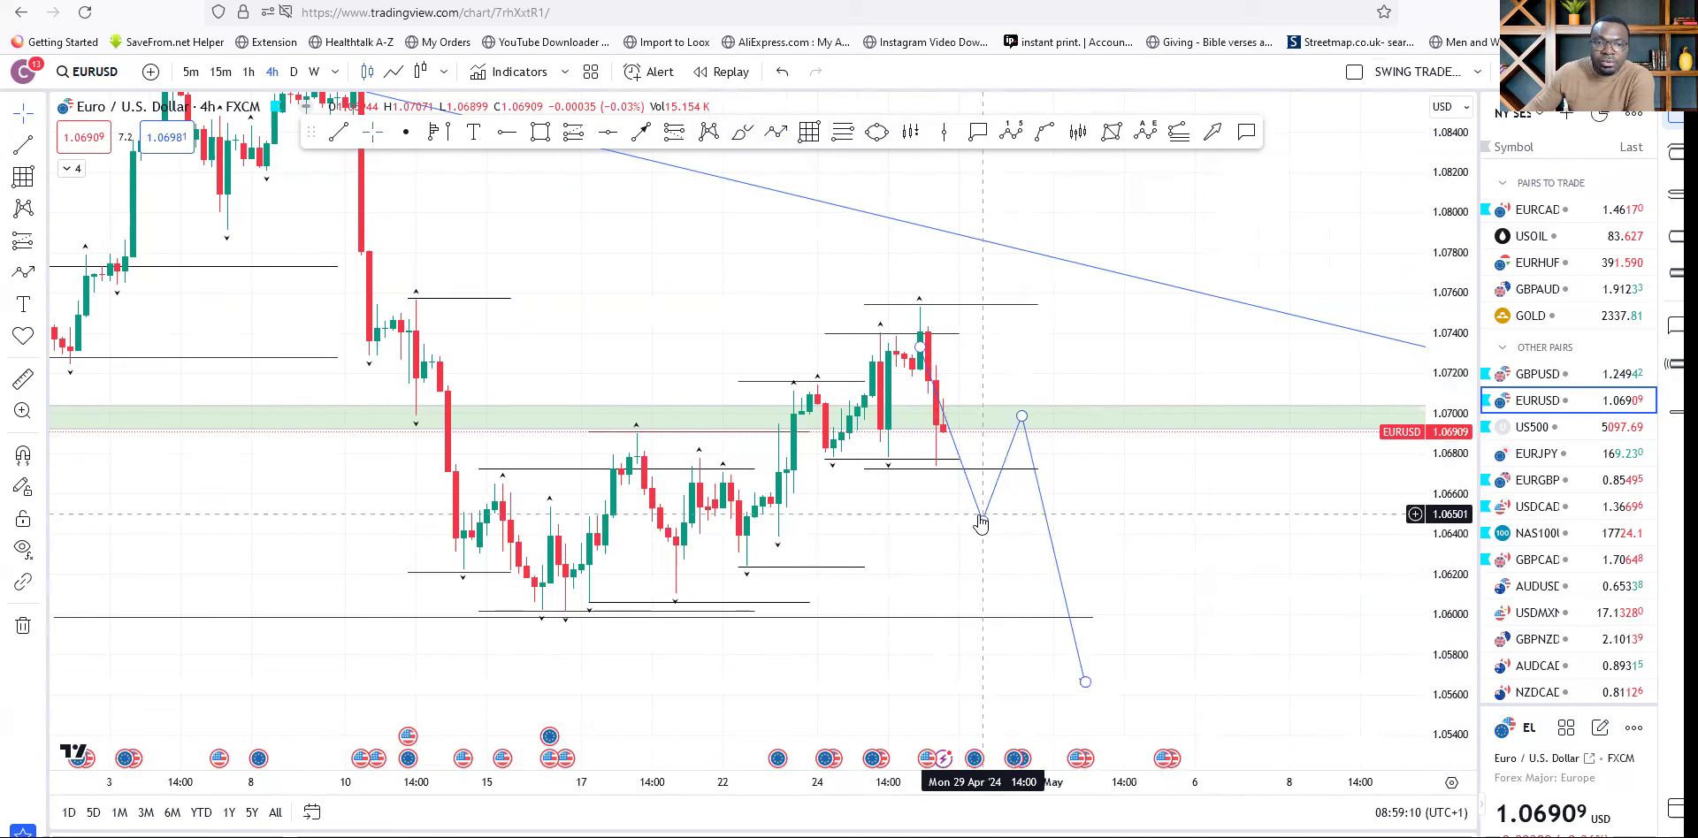
mouse_move(993, 522)
left_mouse_down()
mouse_move(970, 520)
mouse_move(994, 521)
left_mouse_up()
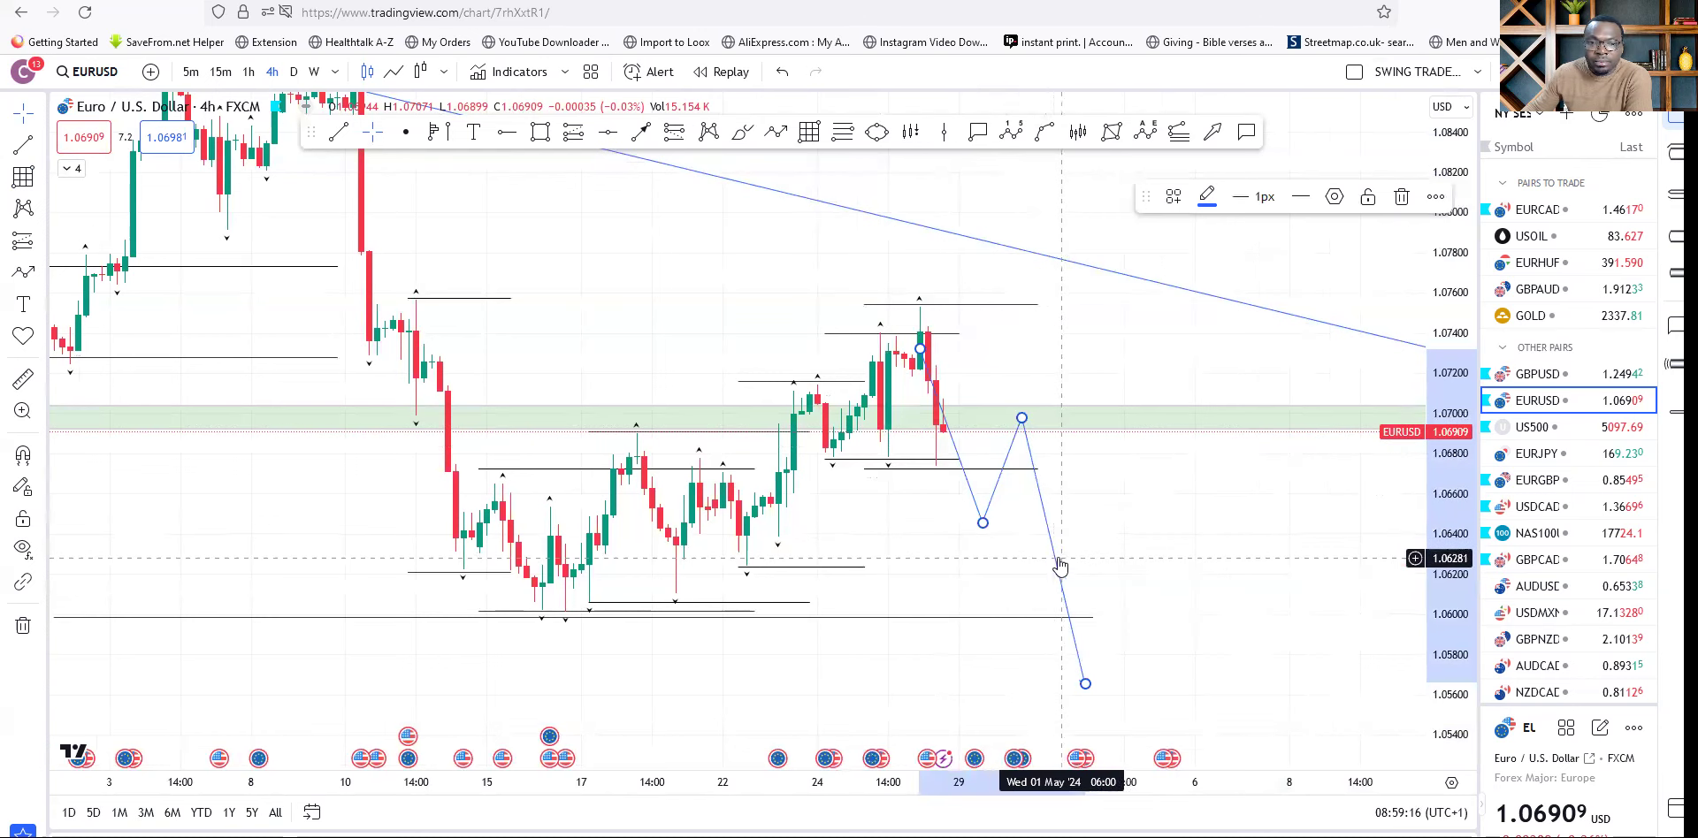
key("Delete")
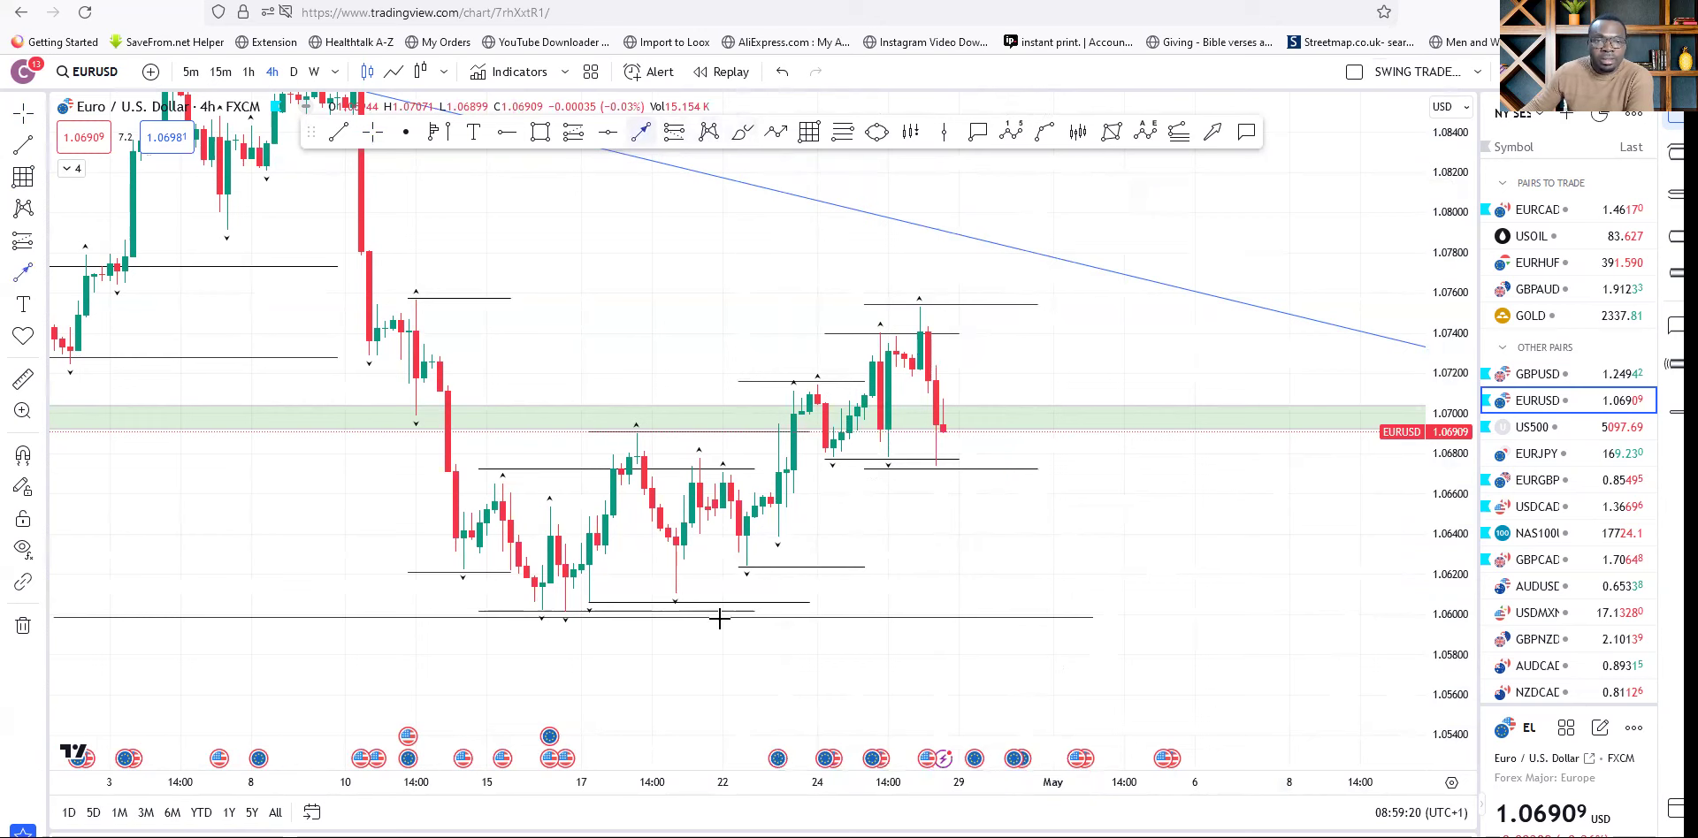
Draw a rising trend line from the mid-April low with a once-per-bar-close alert.
left_click(581, 634)
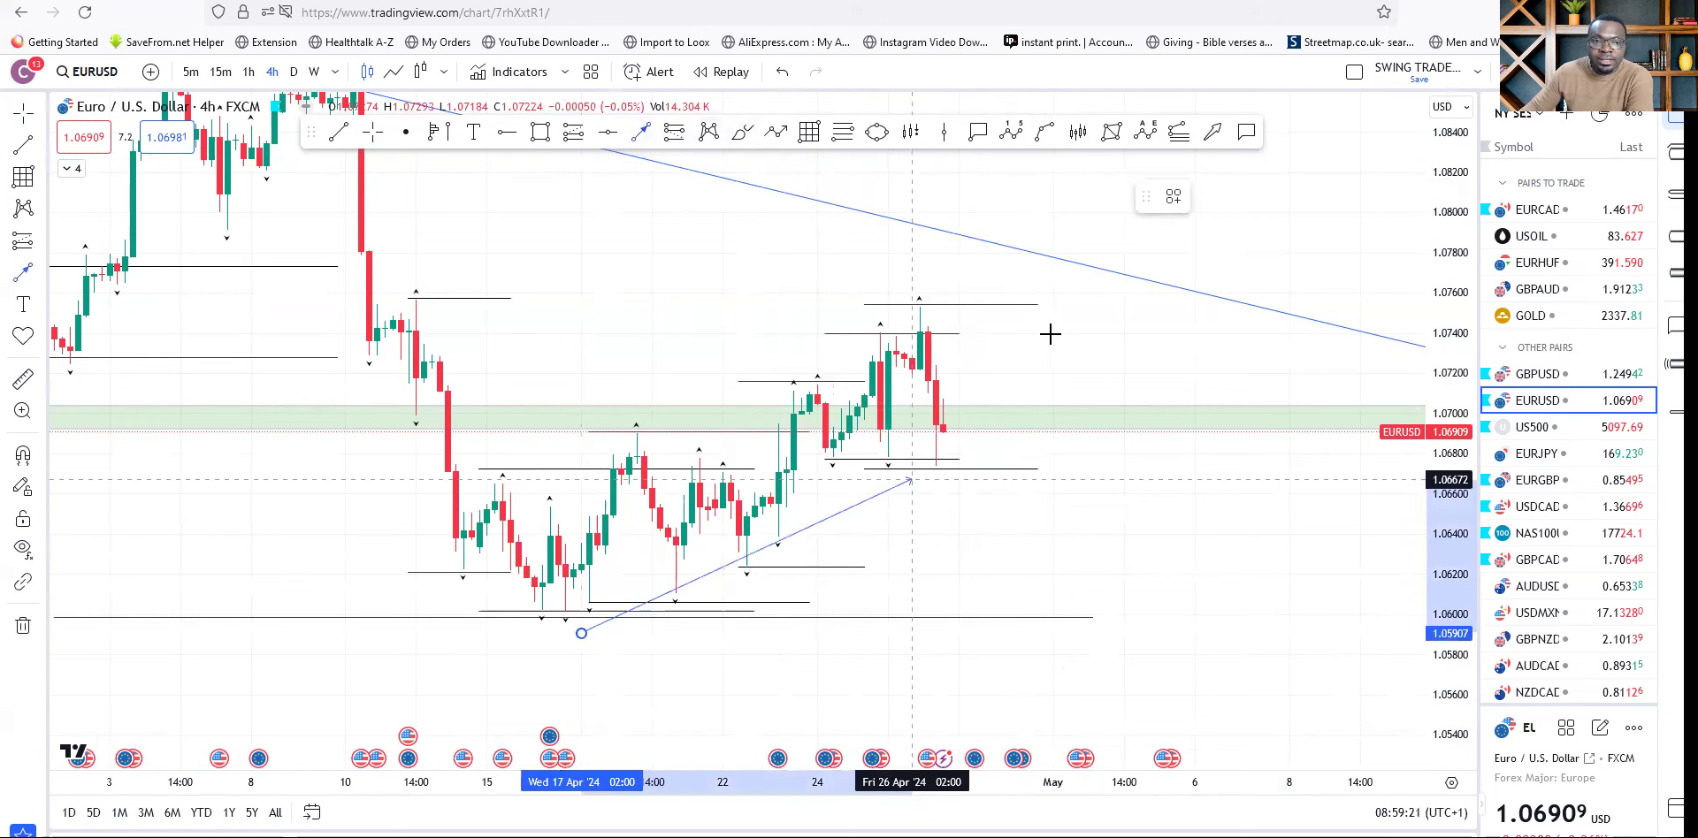
left_click(1075, 390)
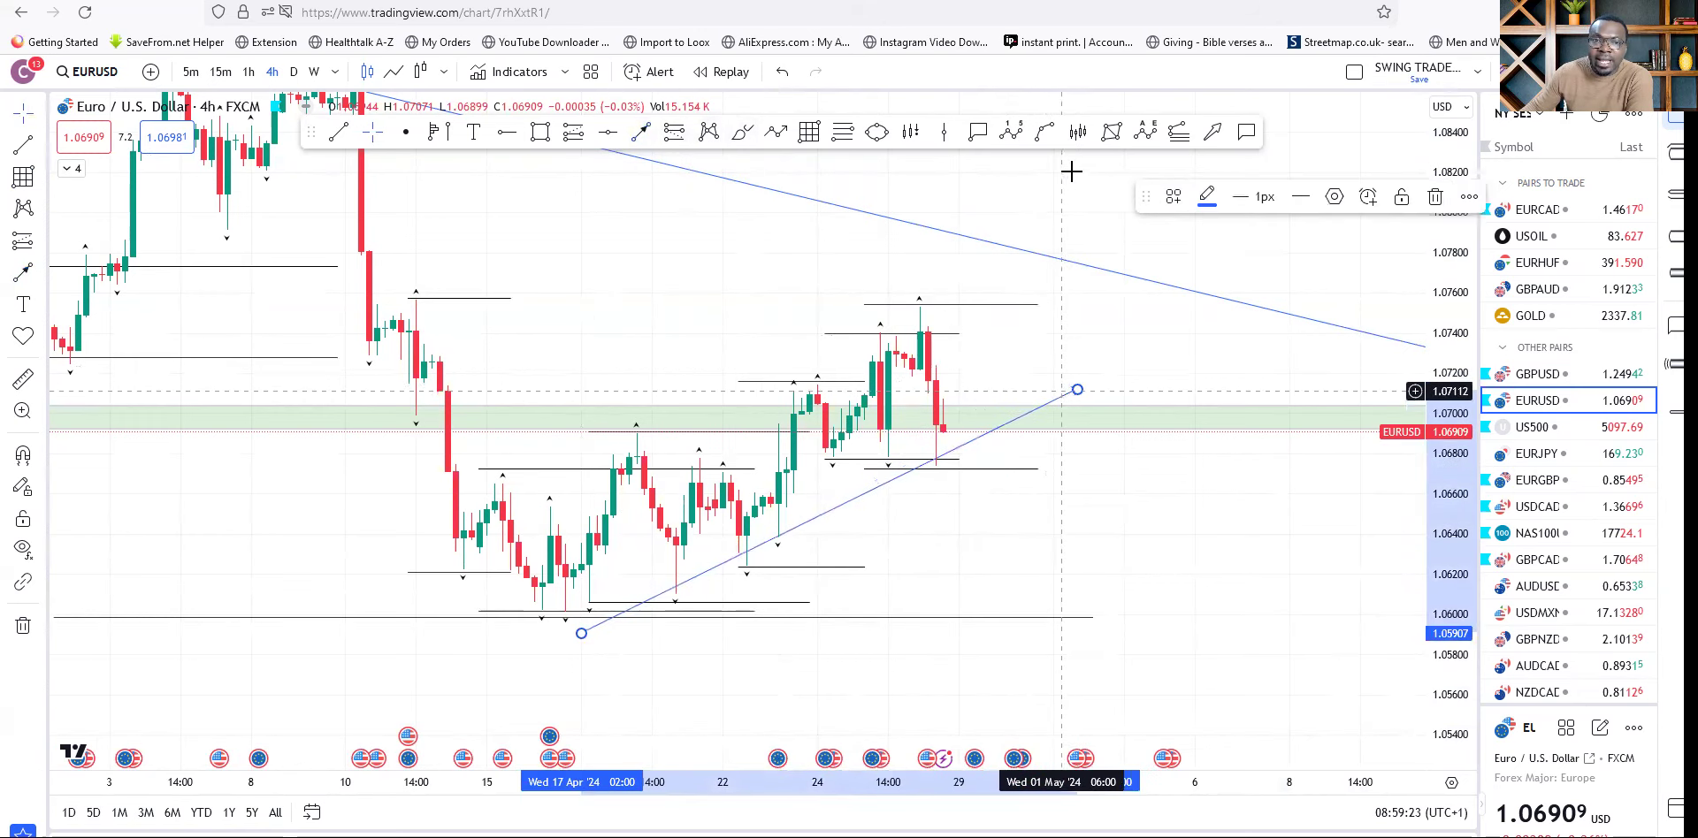
left_click(1366, 196)
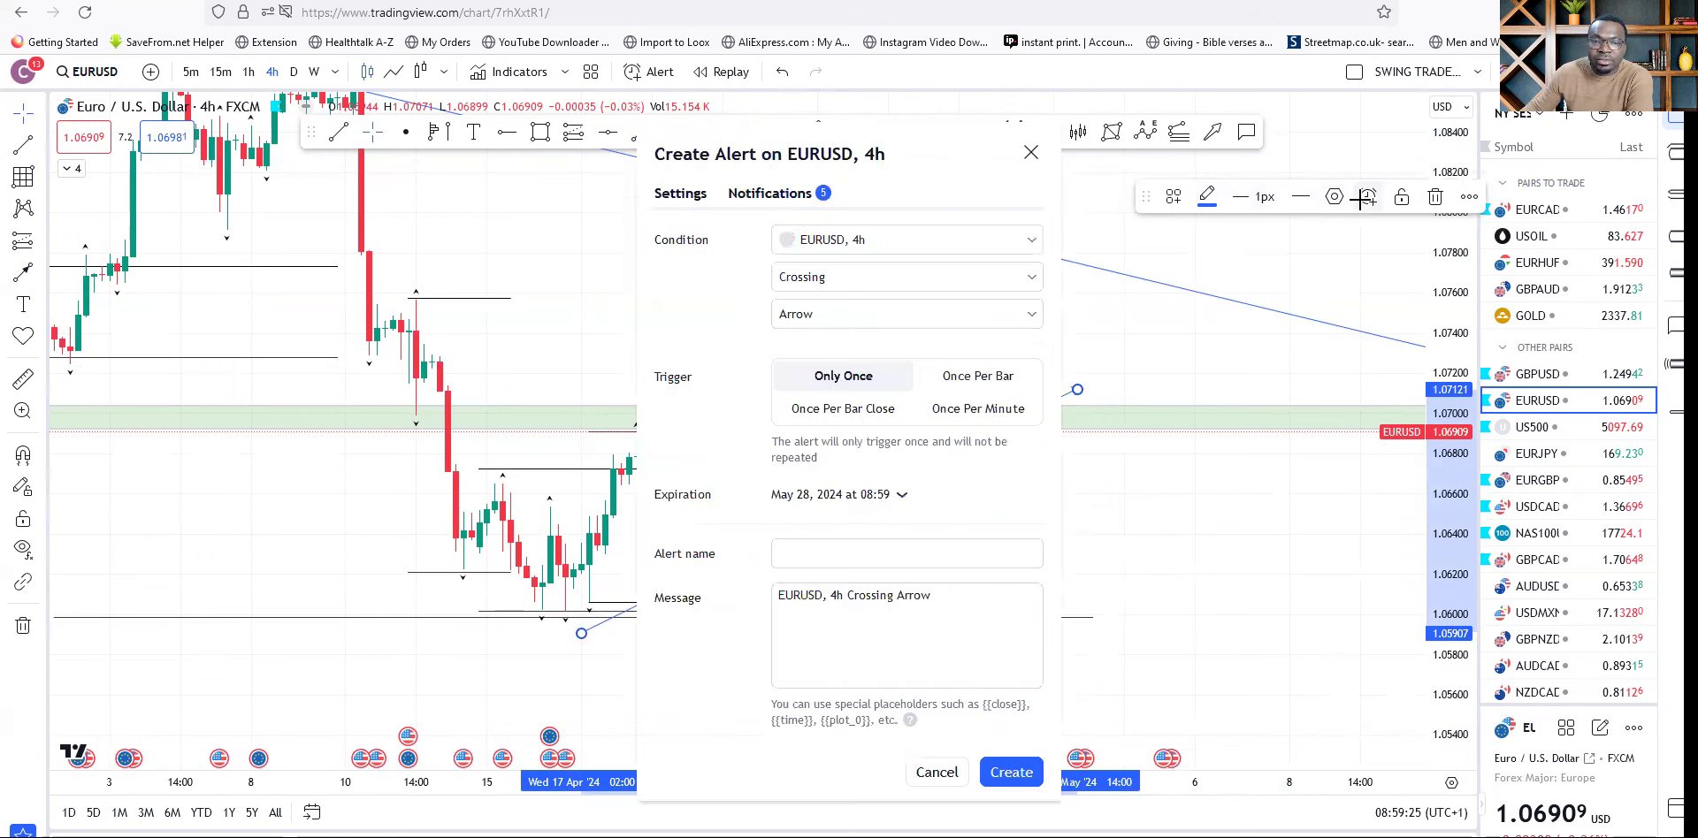
left_click(871, 413)
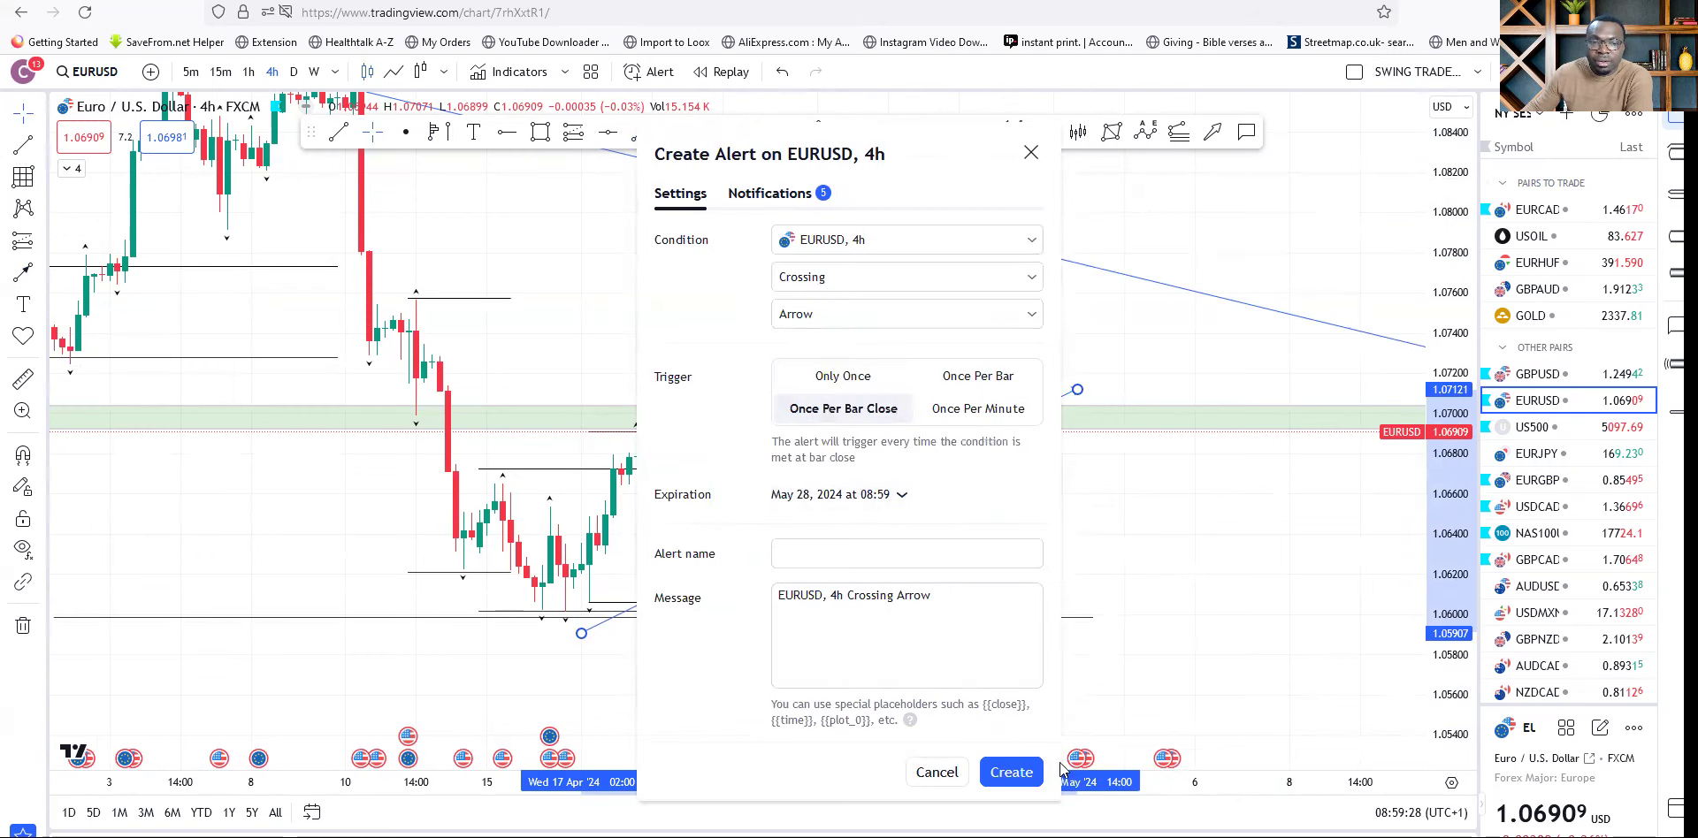
left_click(1010, 773)
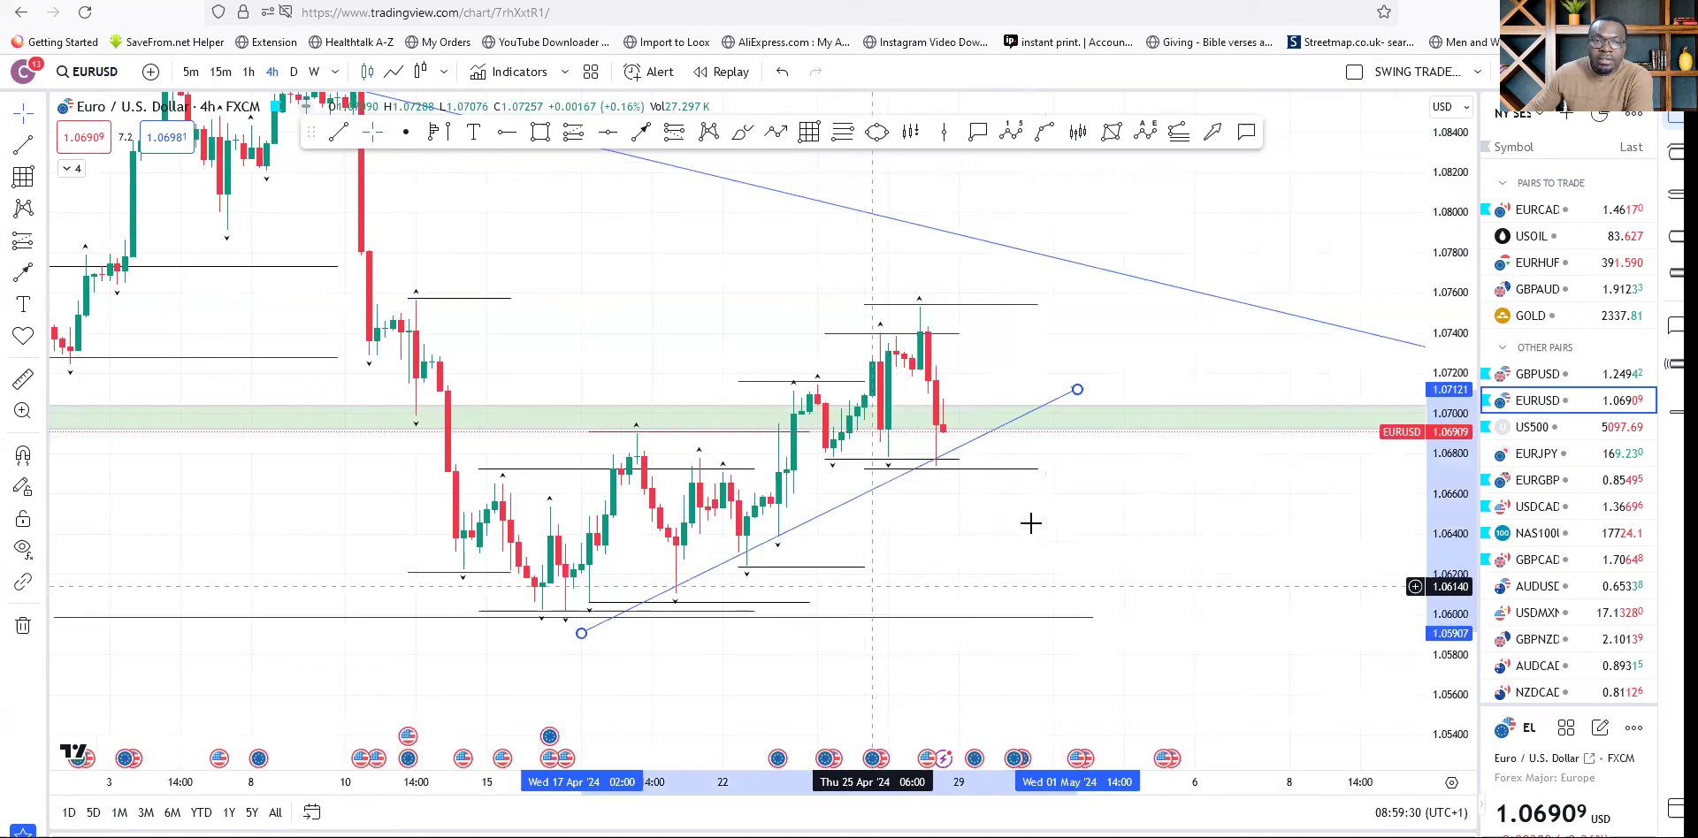
Start a new trend line from the 9 April high.
left_click_drag(1168, 548, 1207, 587)
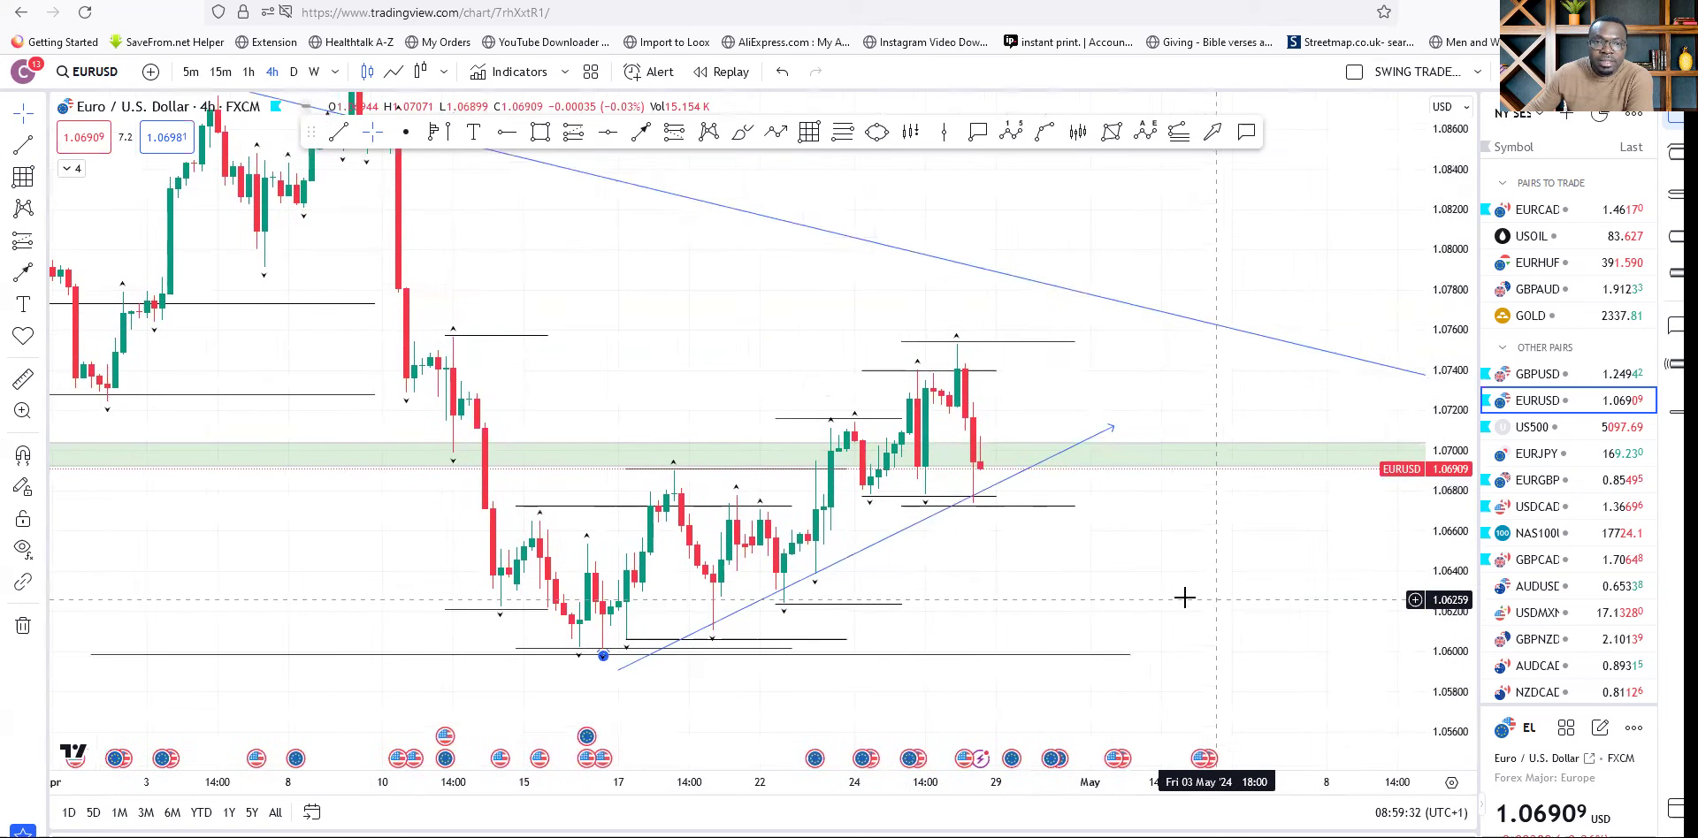
scroll(1170, 581, "down", 4)
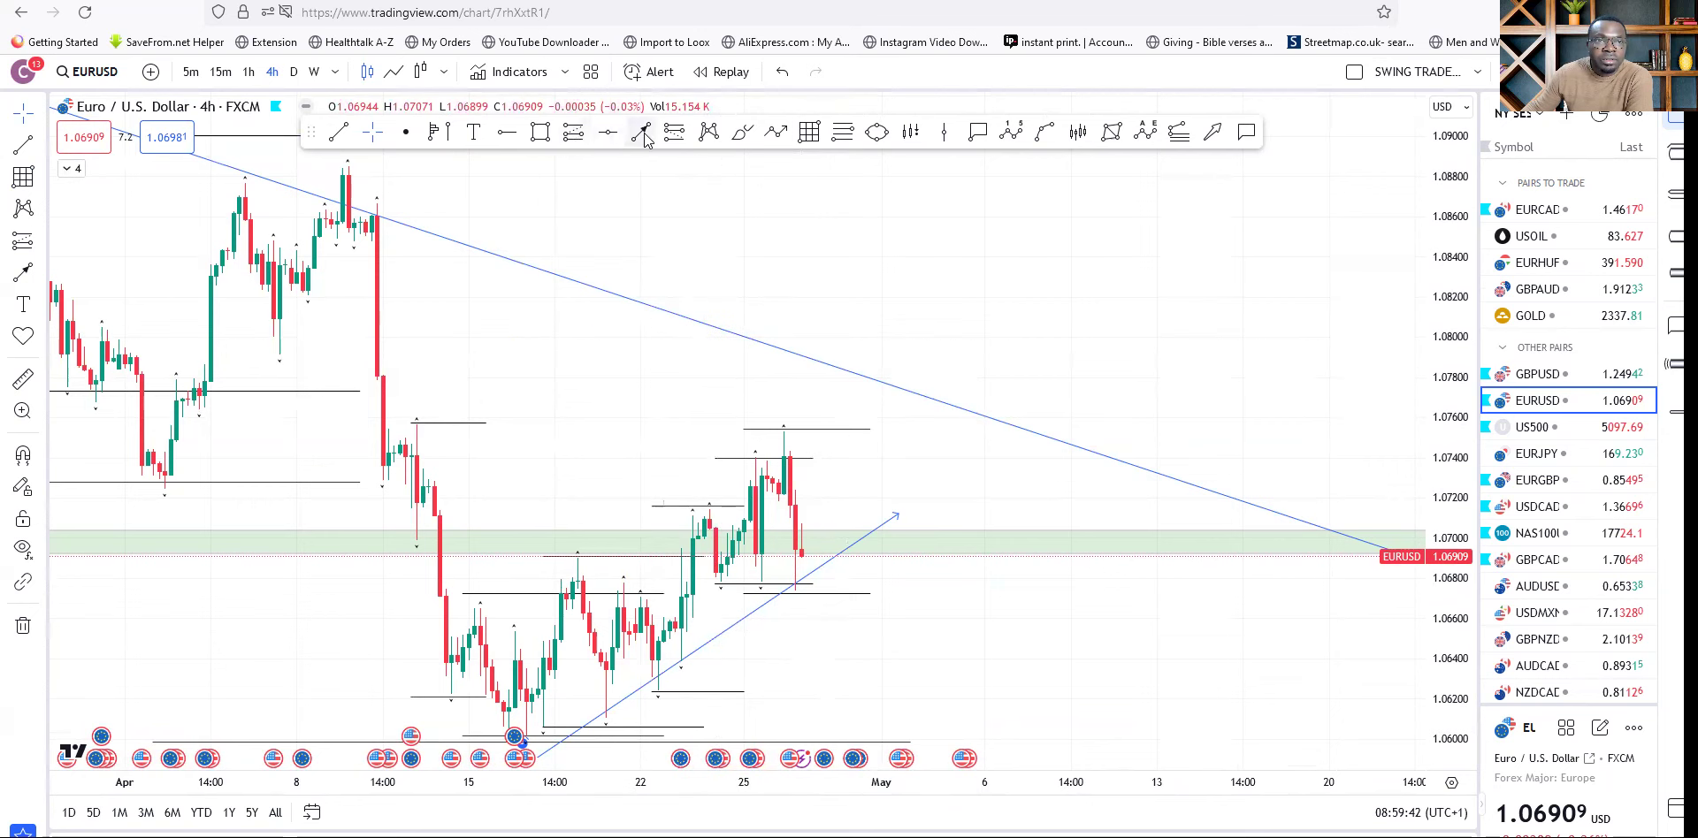
left_click(331, 171)
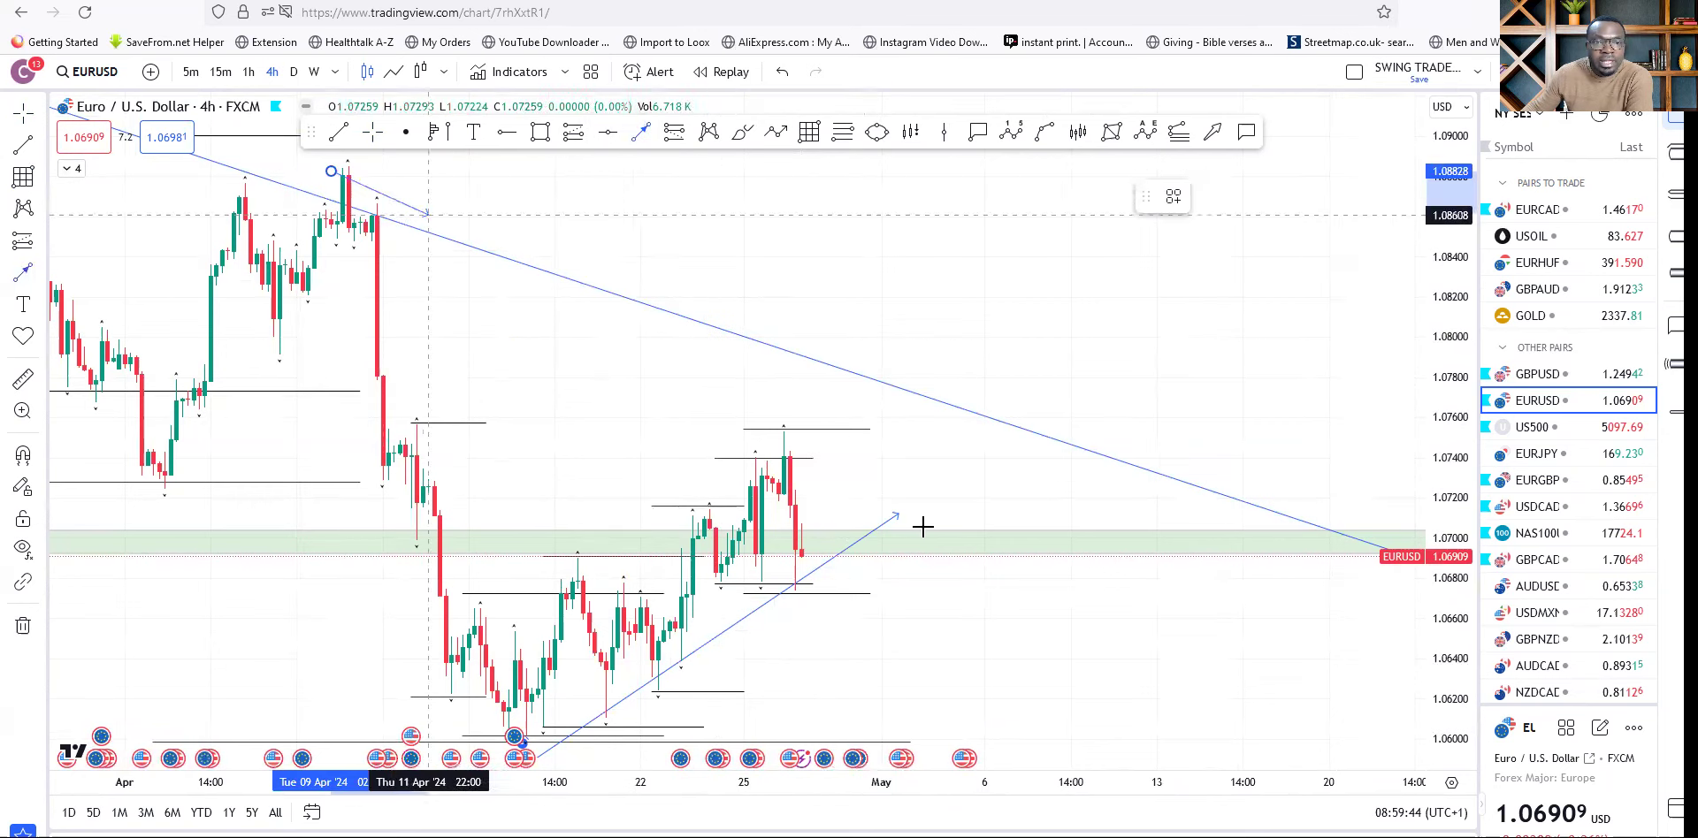
Complete the 9 April trend line and delete the long descending line.
left_click(1017, 594)
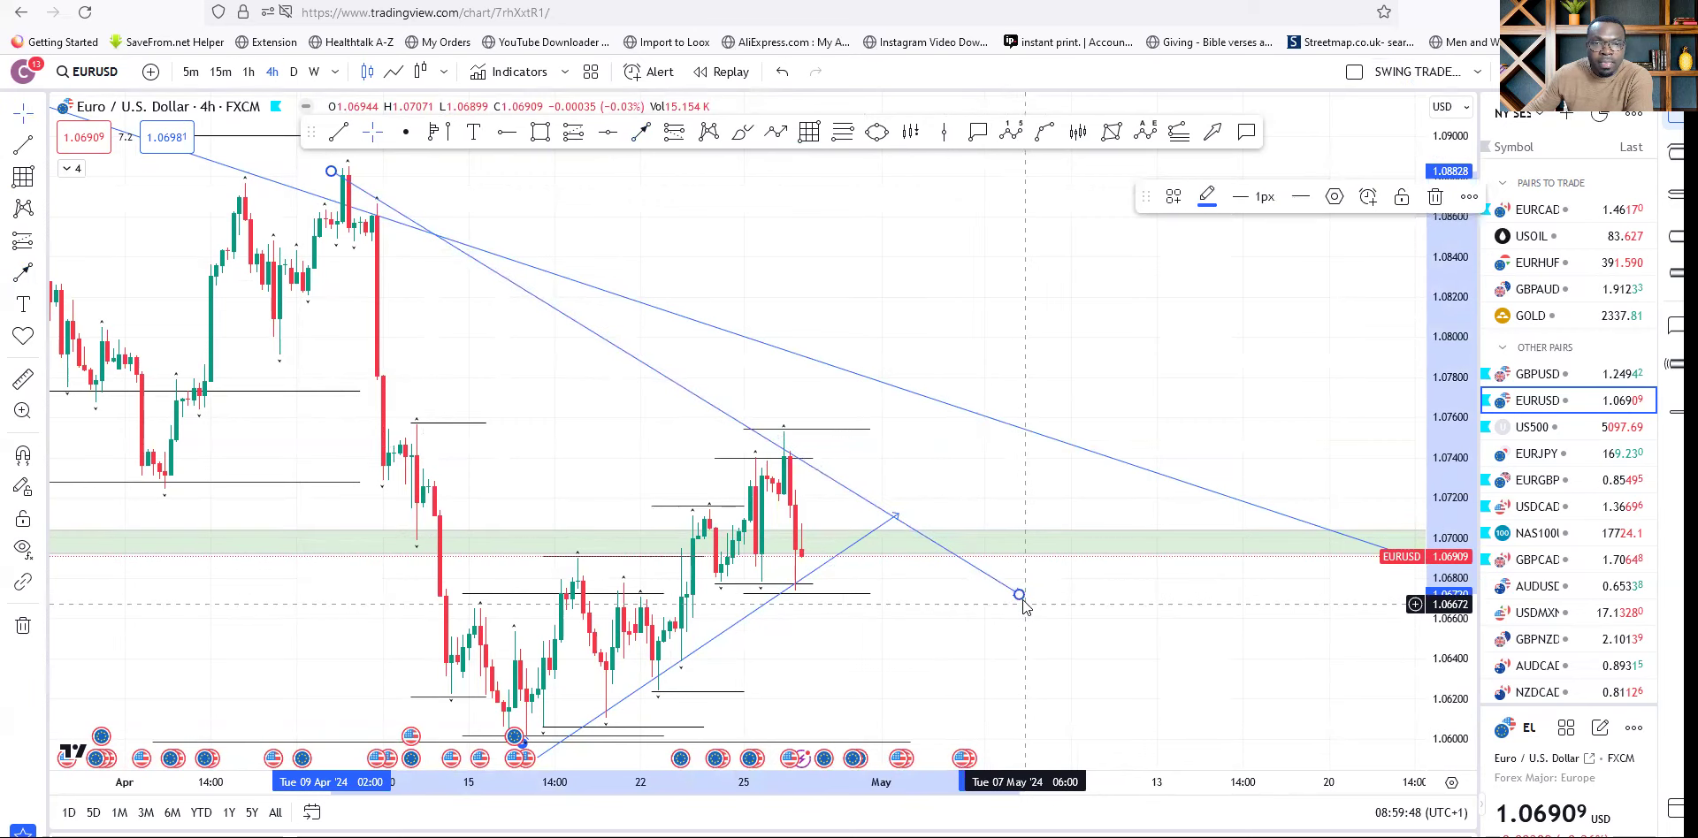
left_click(1070, 451)
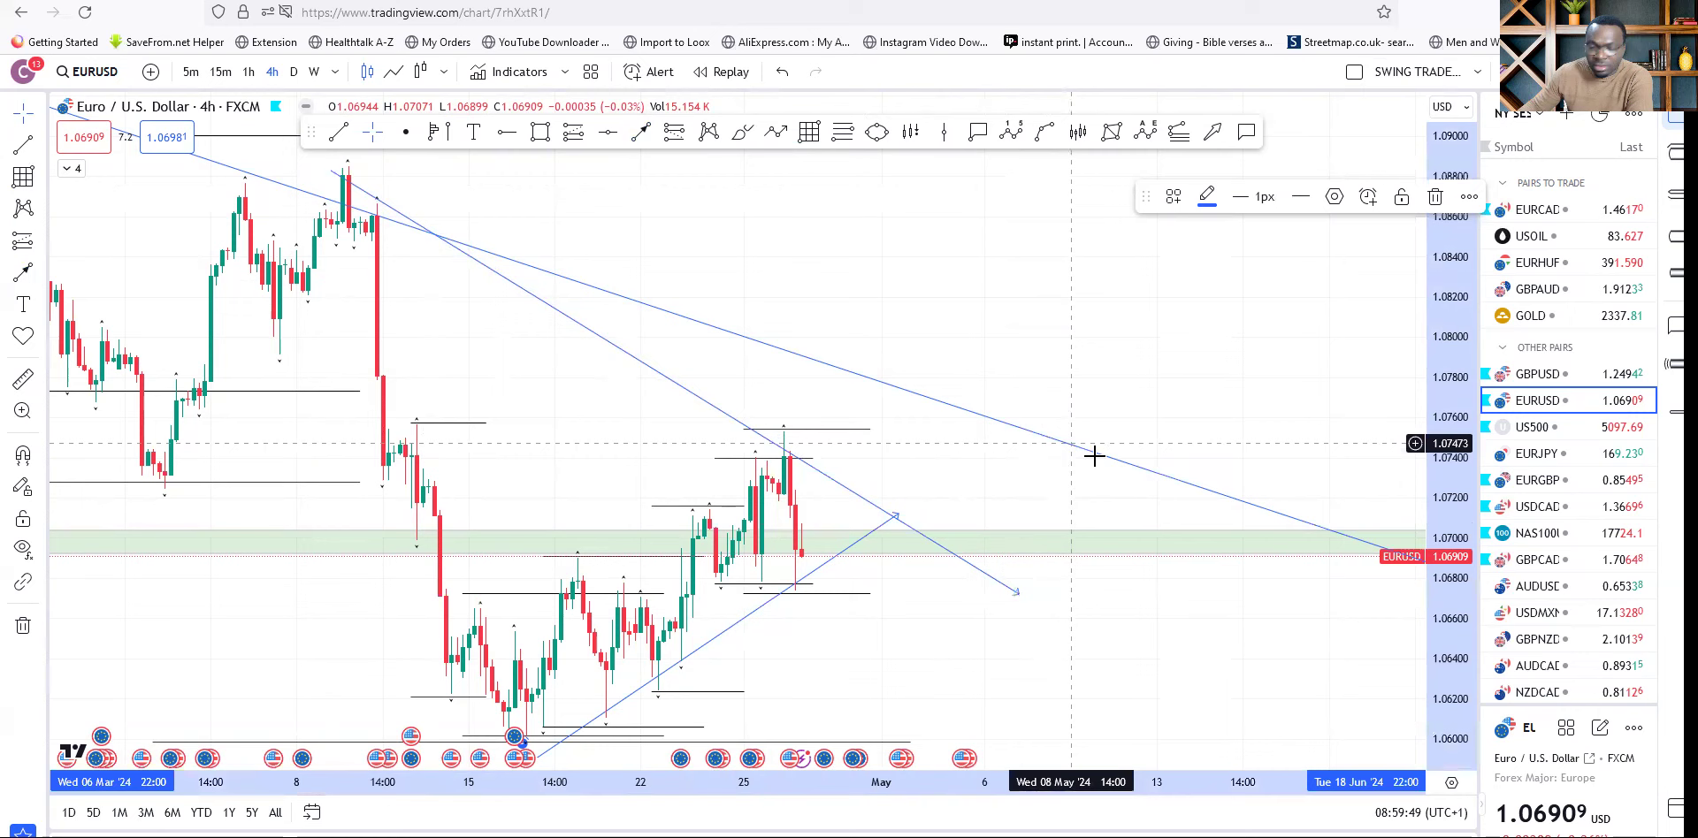
key("Delete")
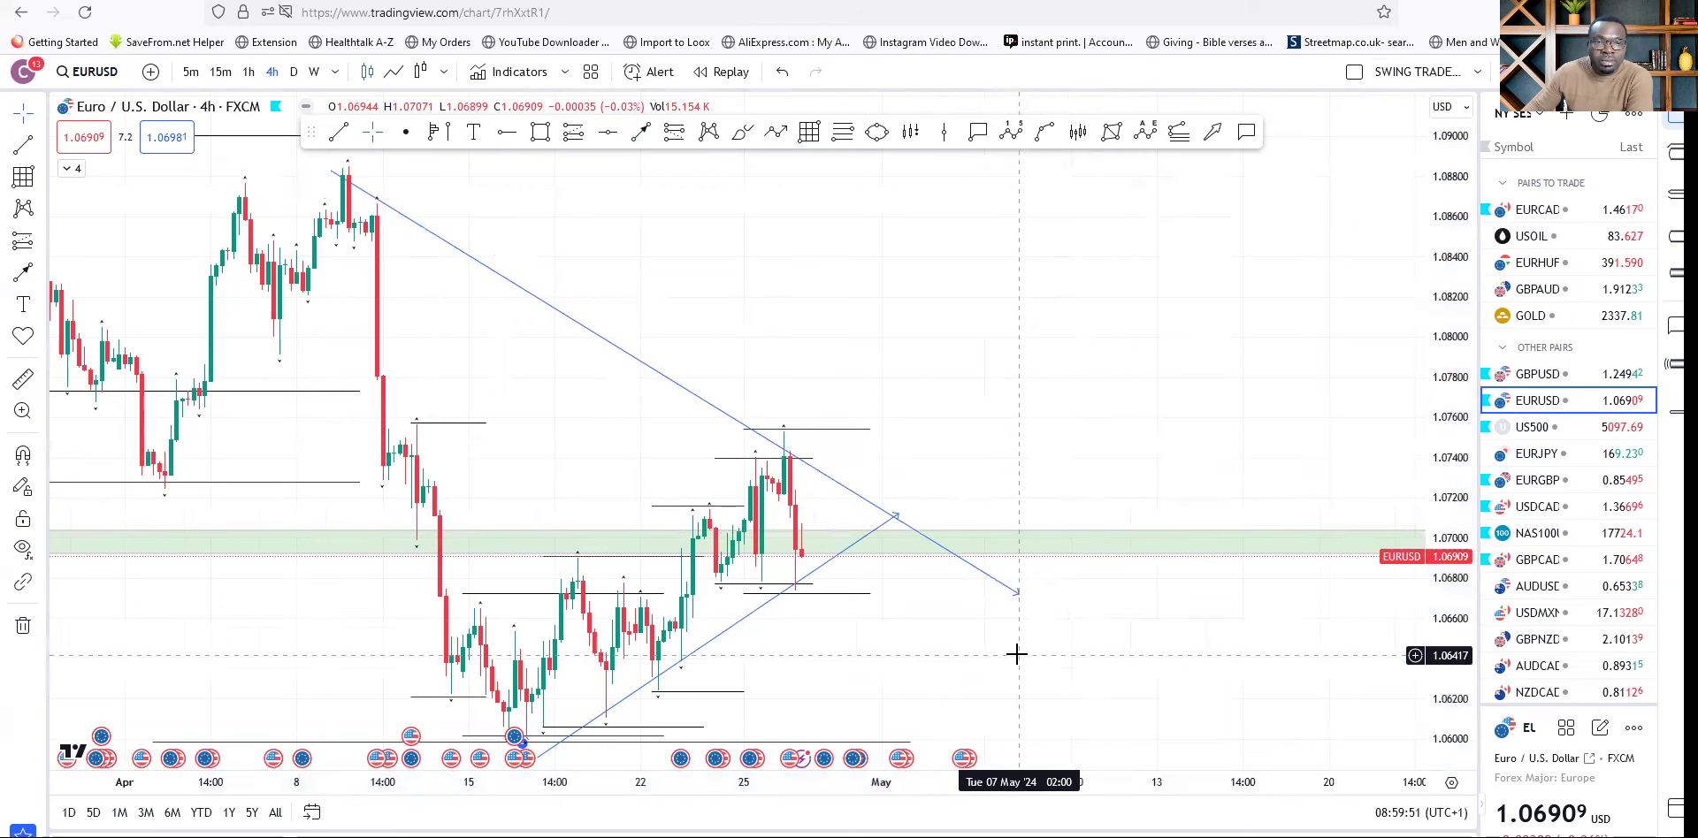
Shorten the new line toward the apex and add a once-per-bar-close alert to it.
scroll(981, 623, "up", 2)
left_click_drag(935, 597, 899, 570)
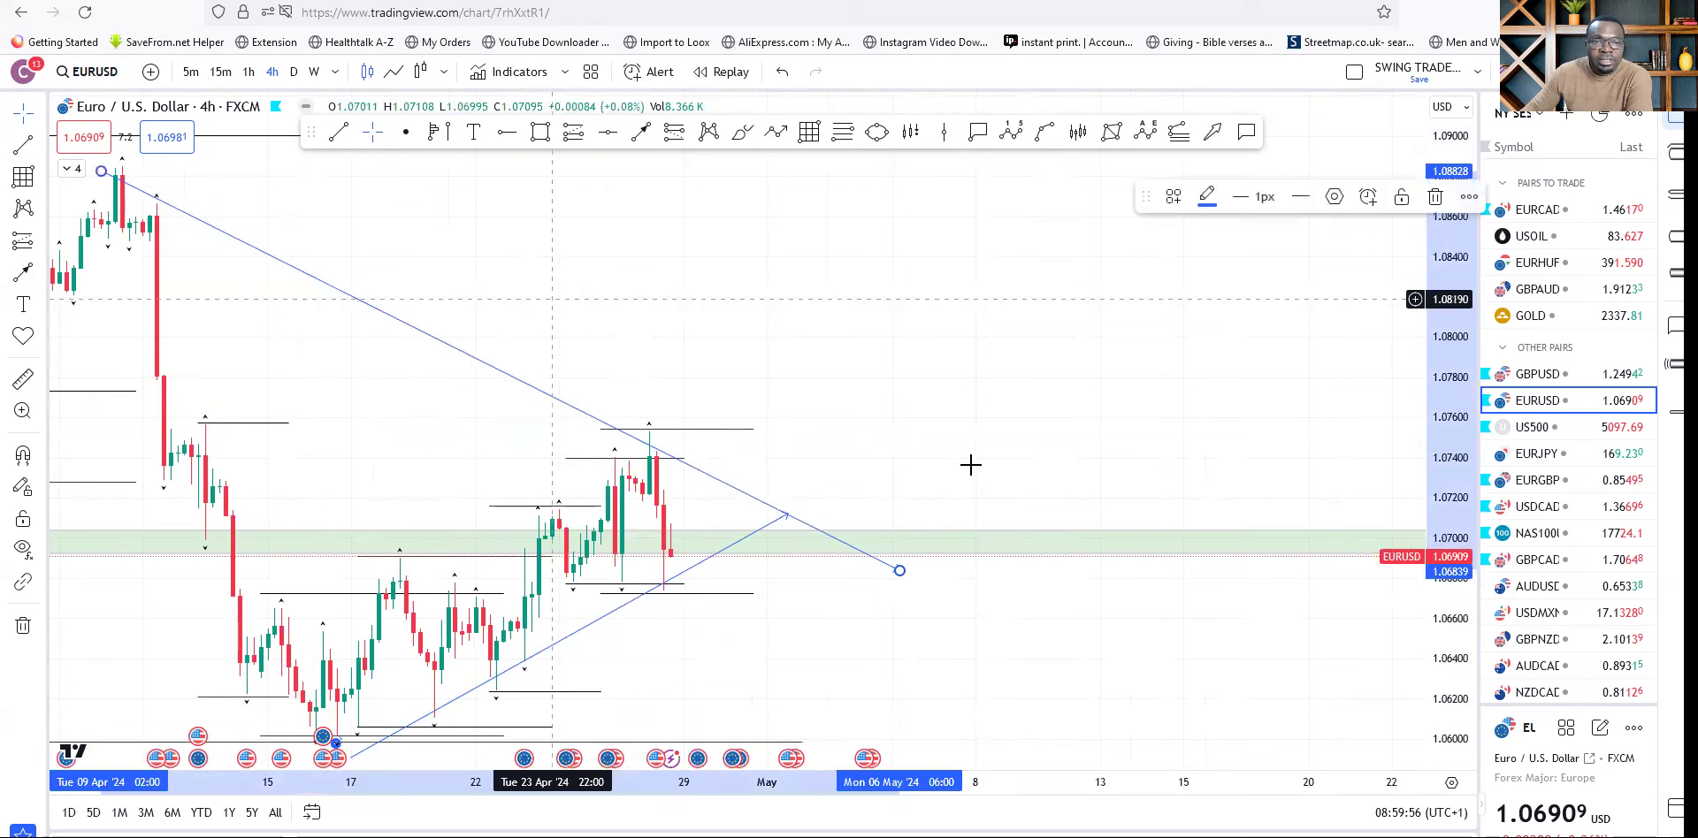
left_click(1368, 199)
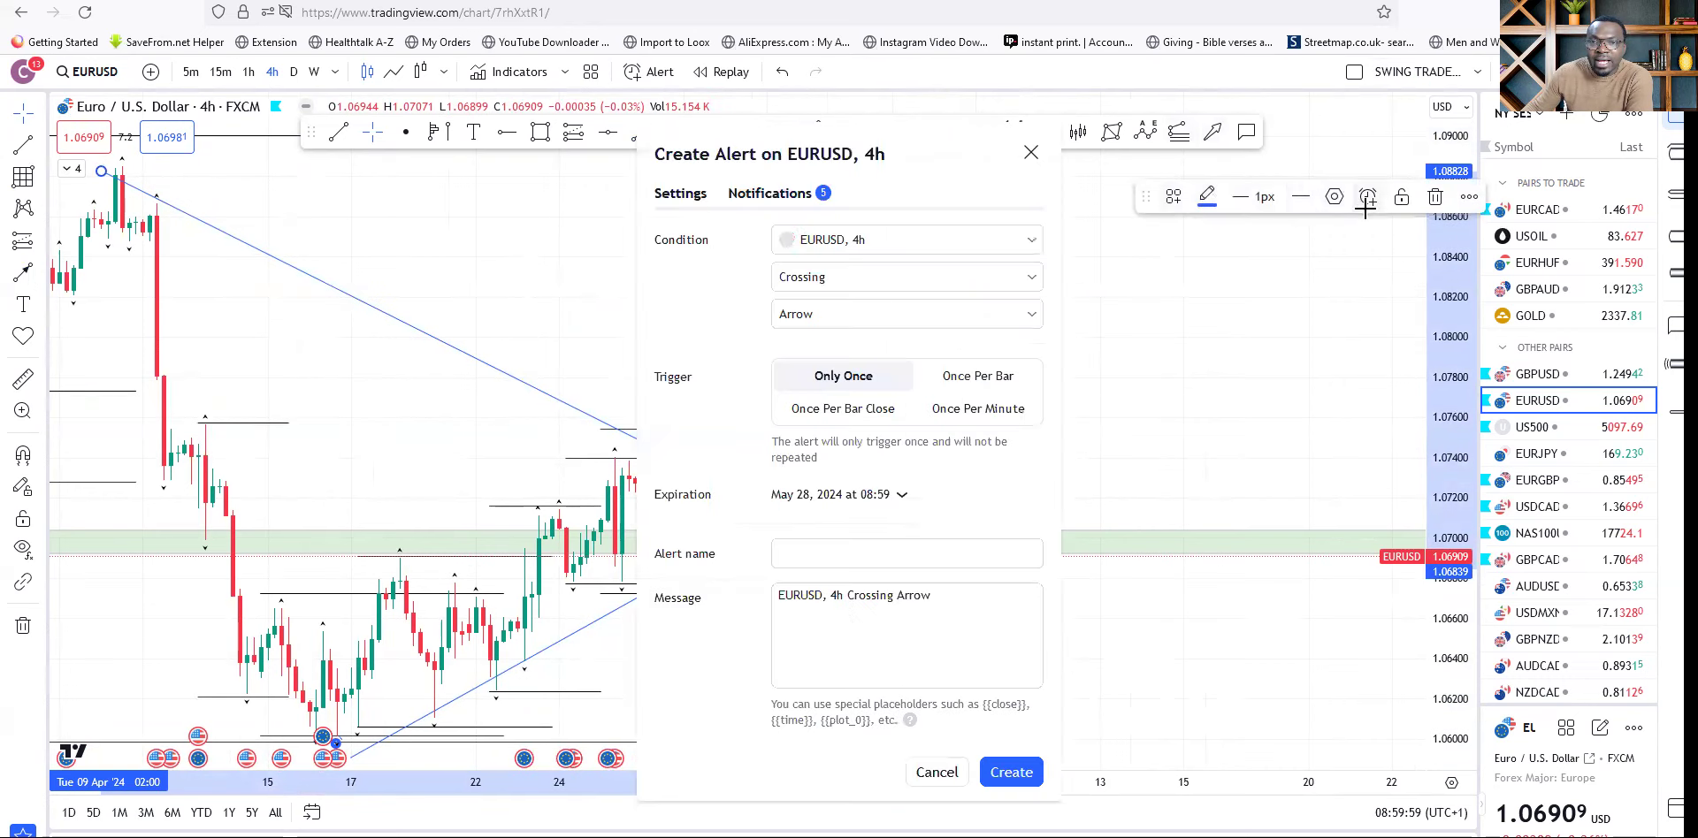
left_click(851, 411)
left_click(1010, 772)
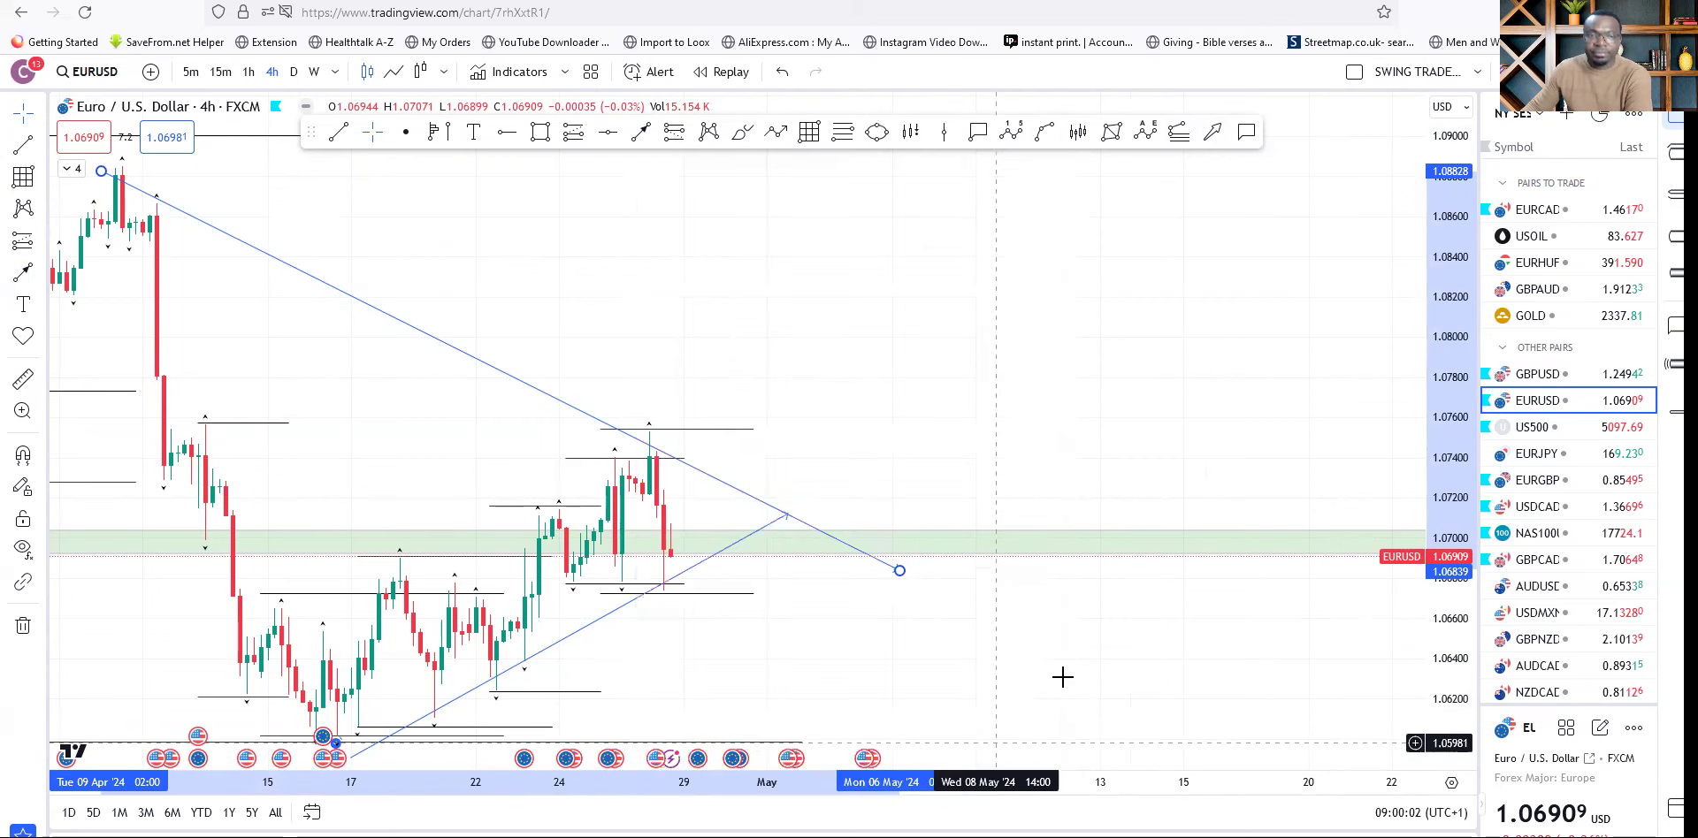
scroll(1249, 598, "left", 5)
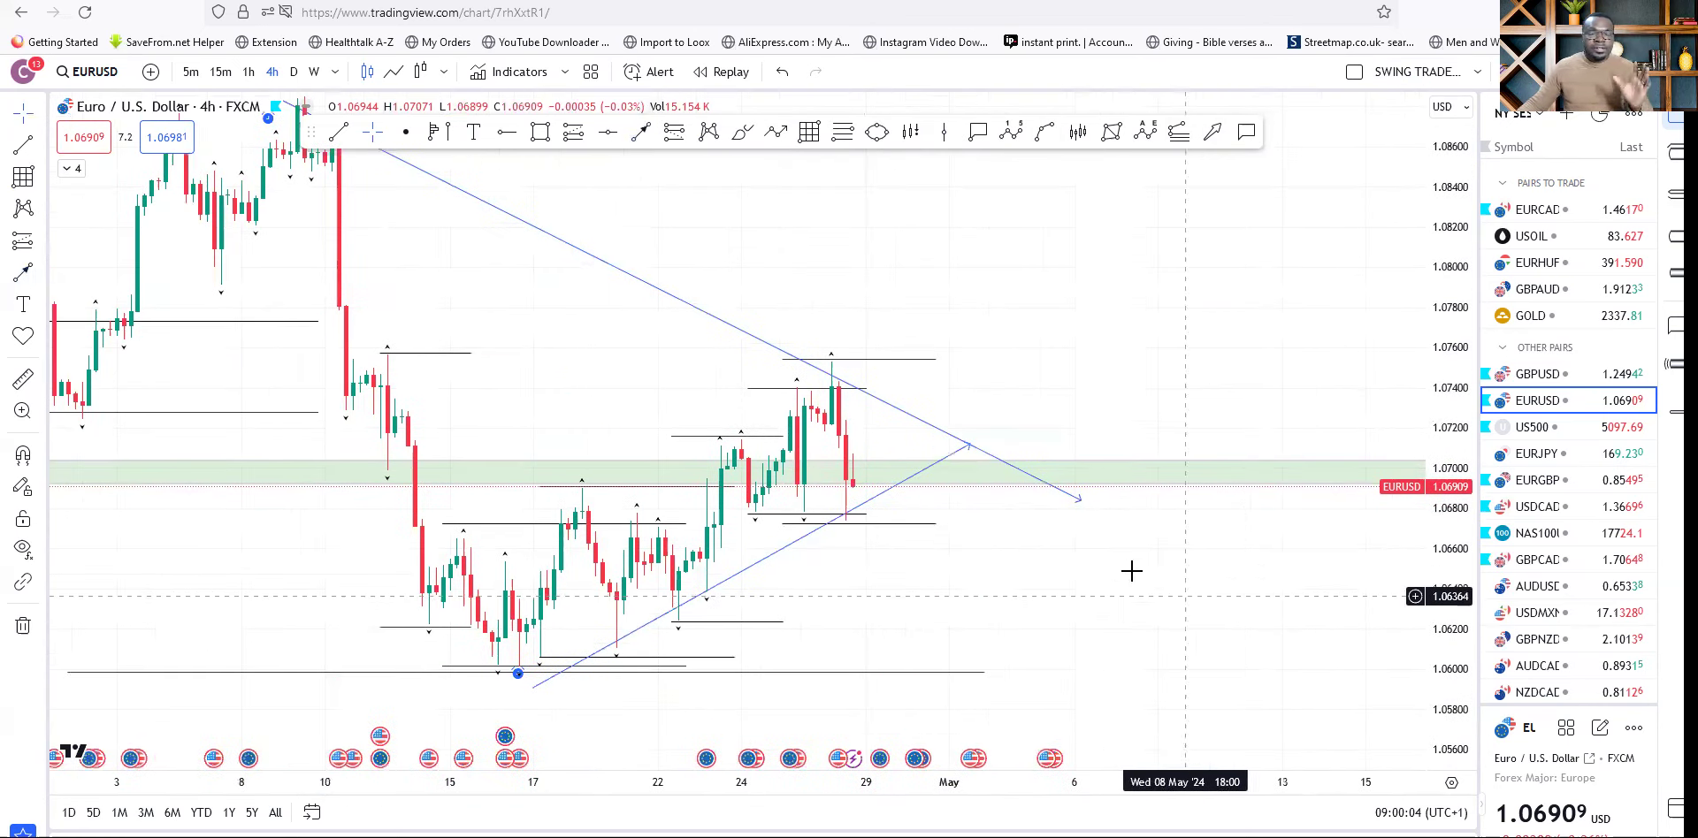
scroll(1254, 537, "left", 3)
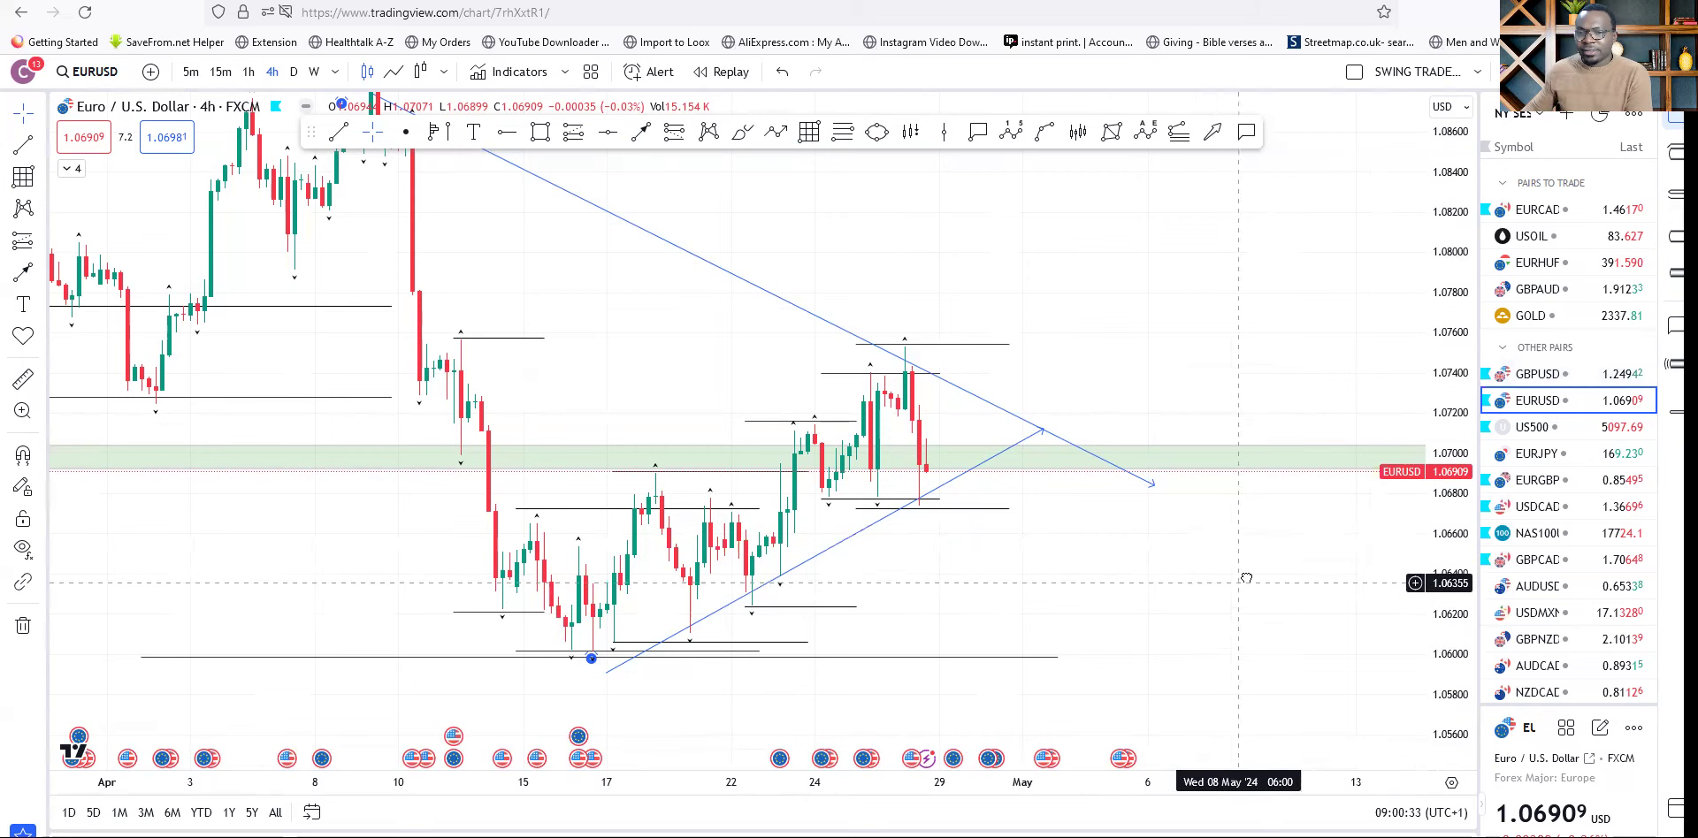
left_click_drag(1247, 577, 1255, 558)
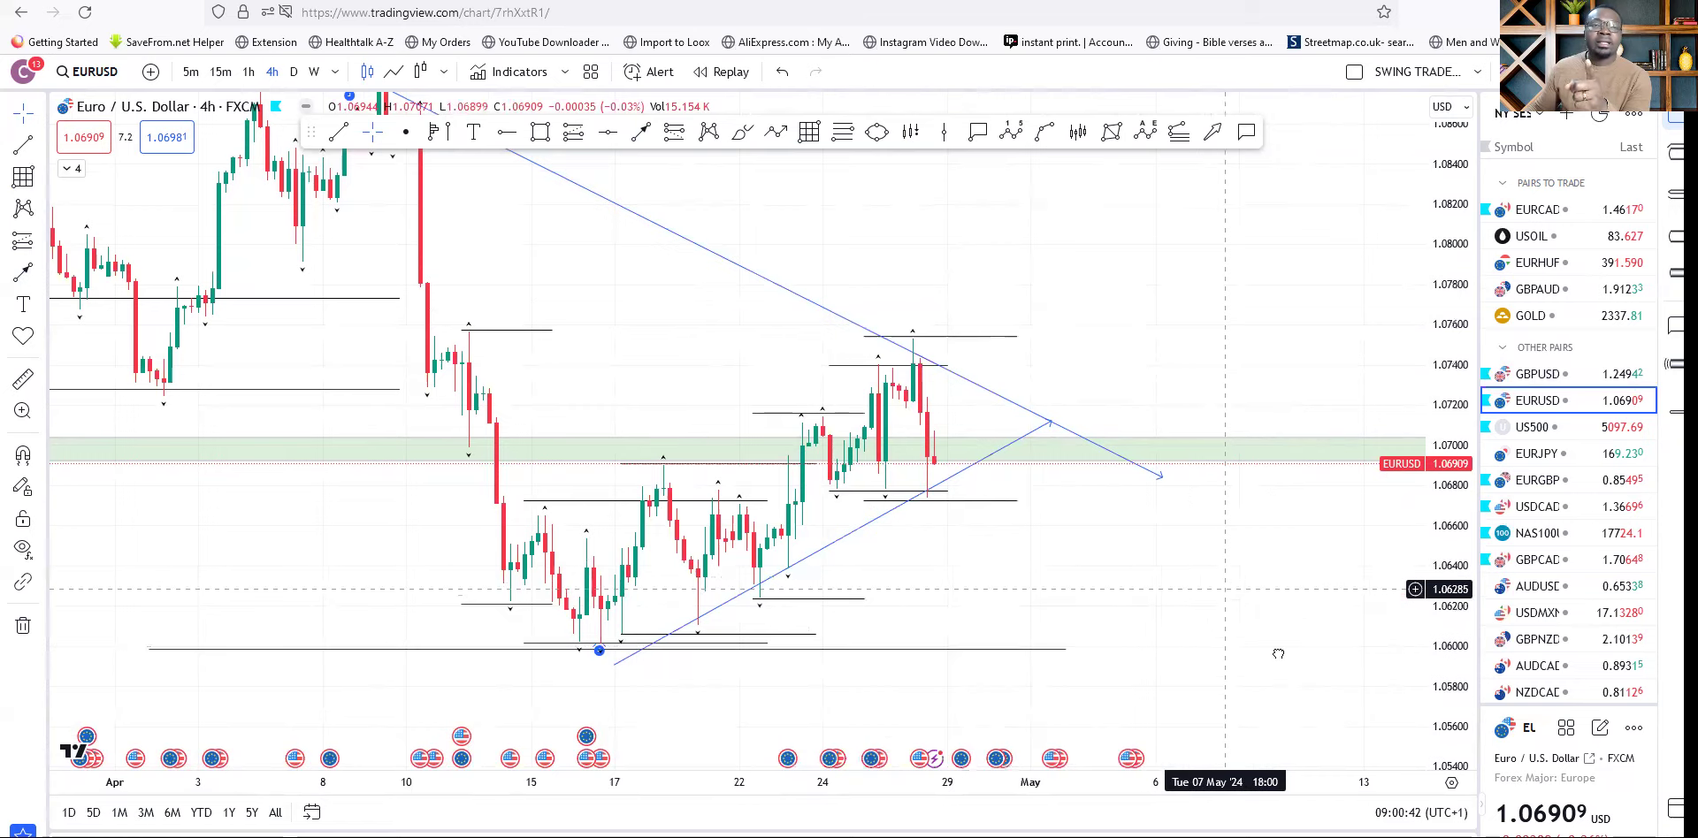
left_click_drag(1278, 655, 1346, 742)
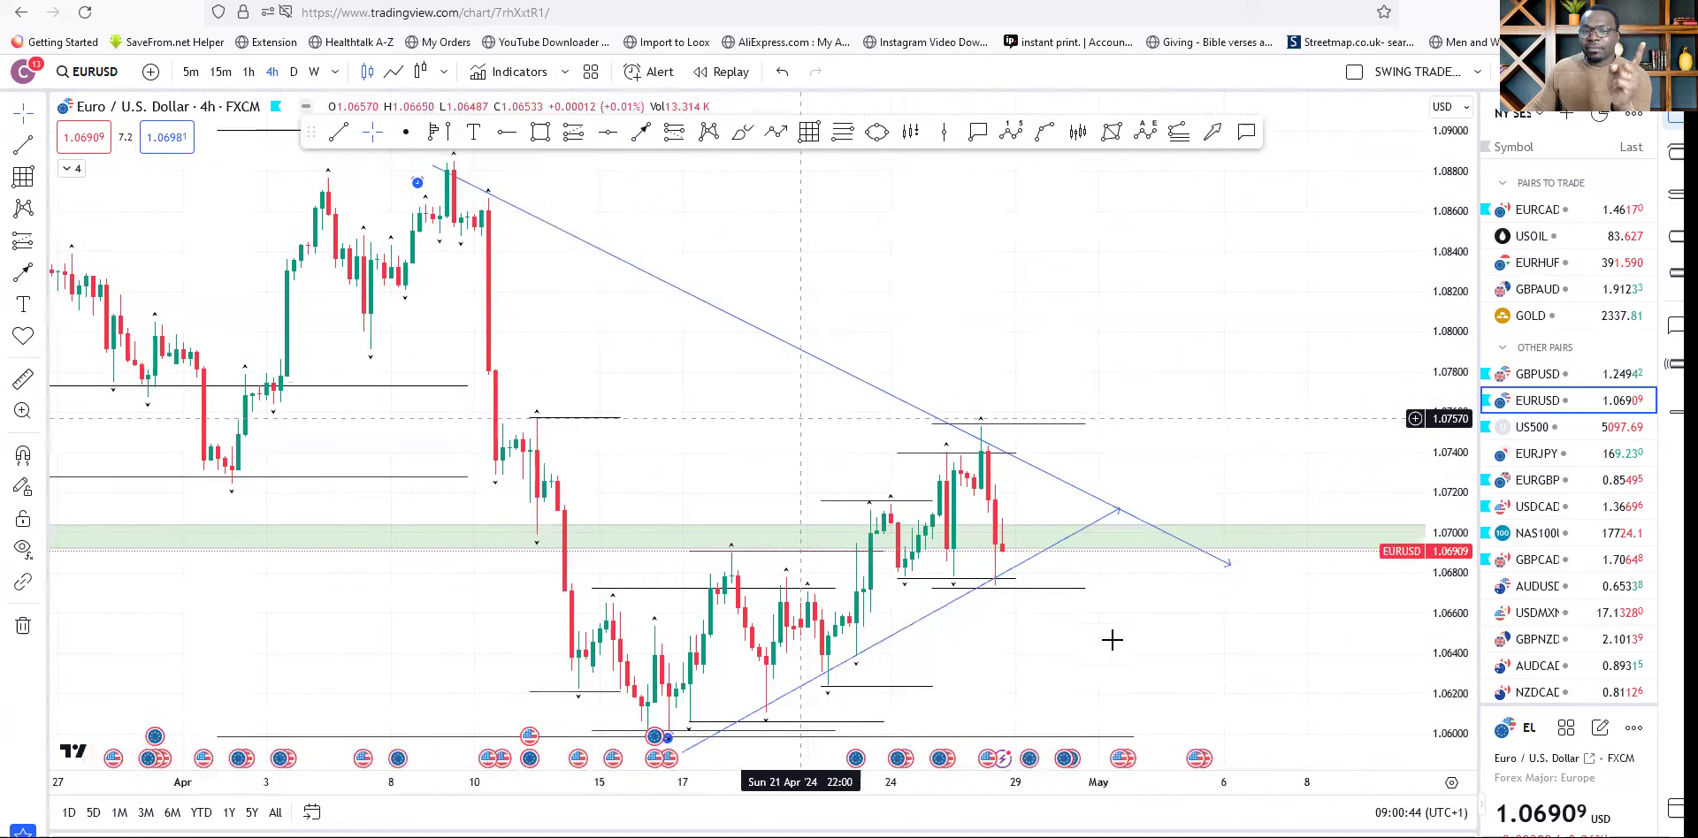
left_click_drag(1254, 656, 1122, 566)
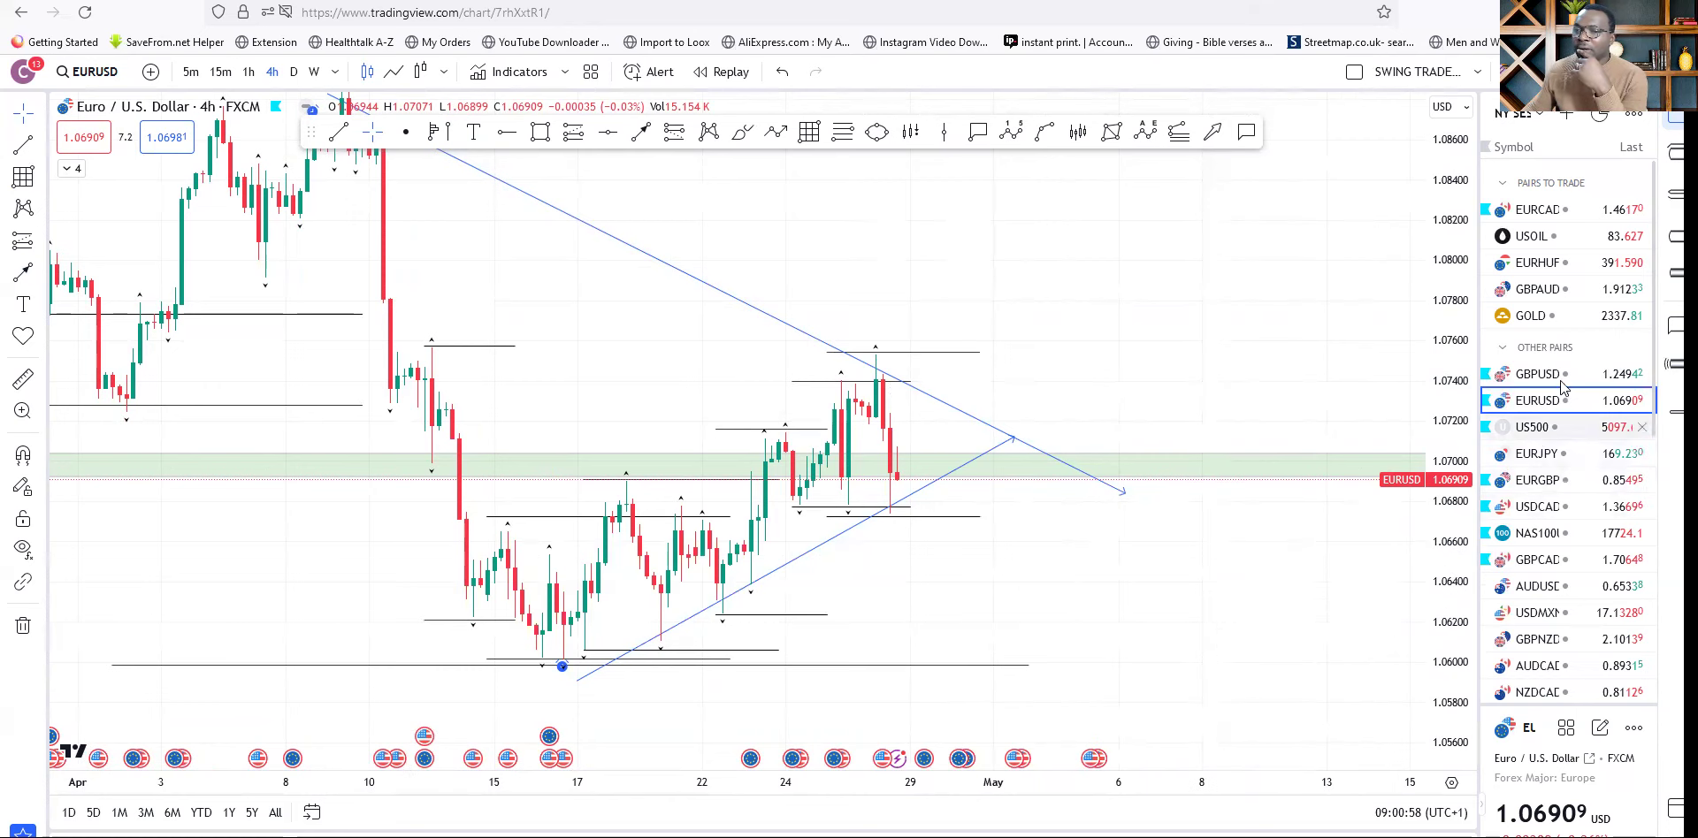
left_click(1557, 428)
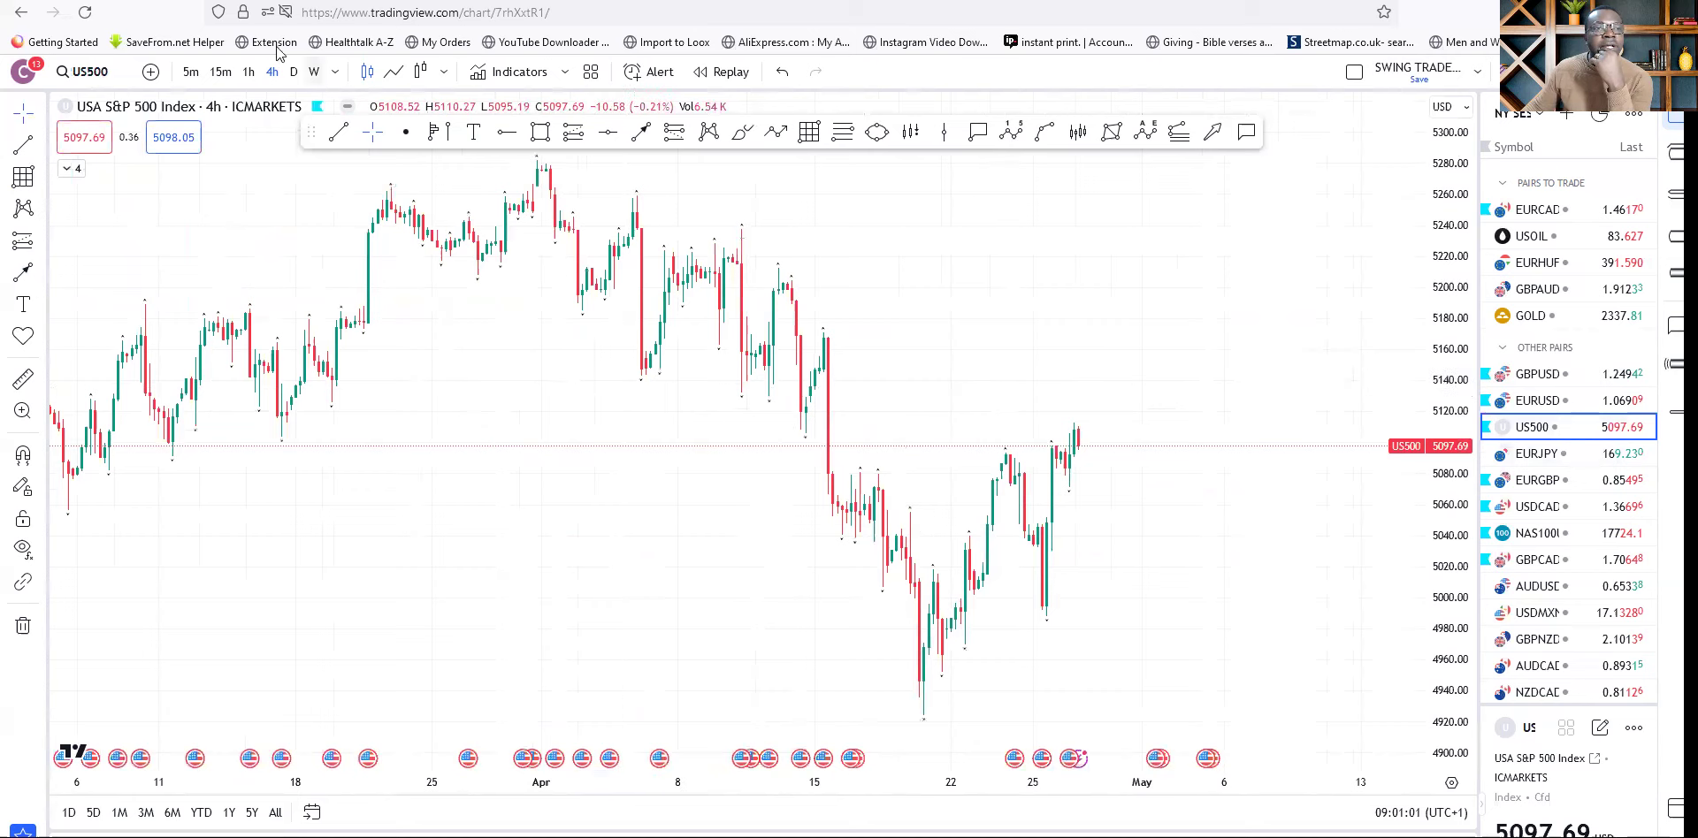
Show US500 on daily candles, panned back through December–January history.
left_click(291, 74)
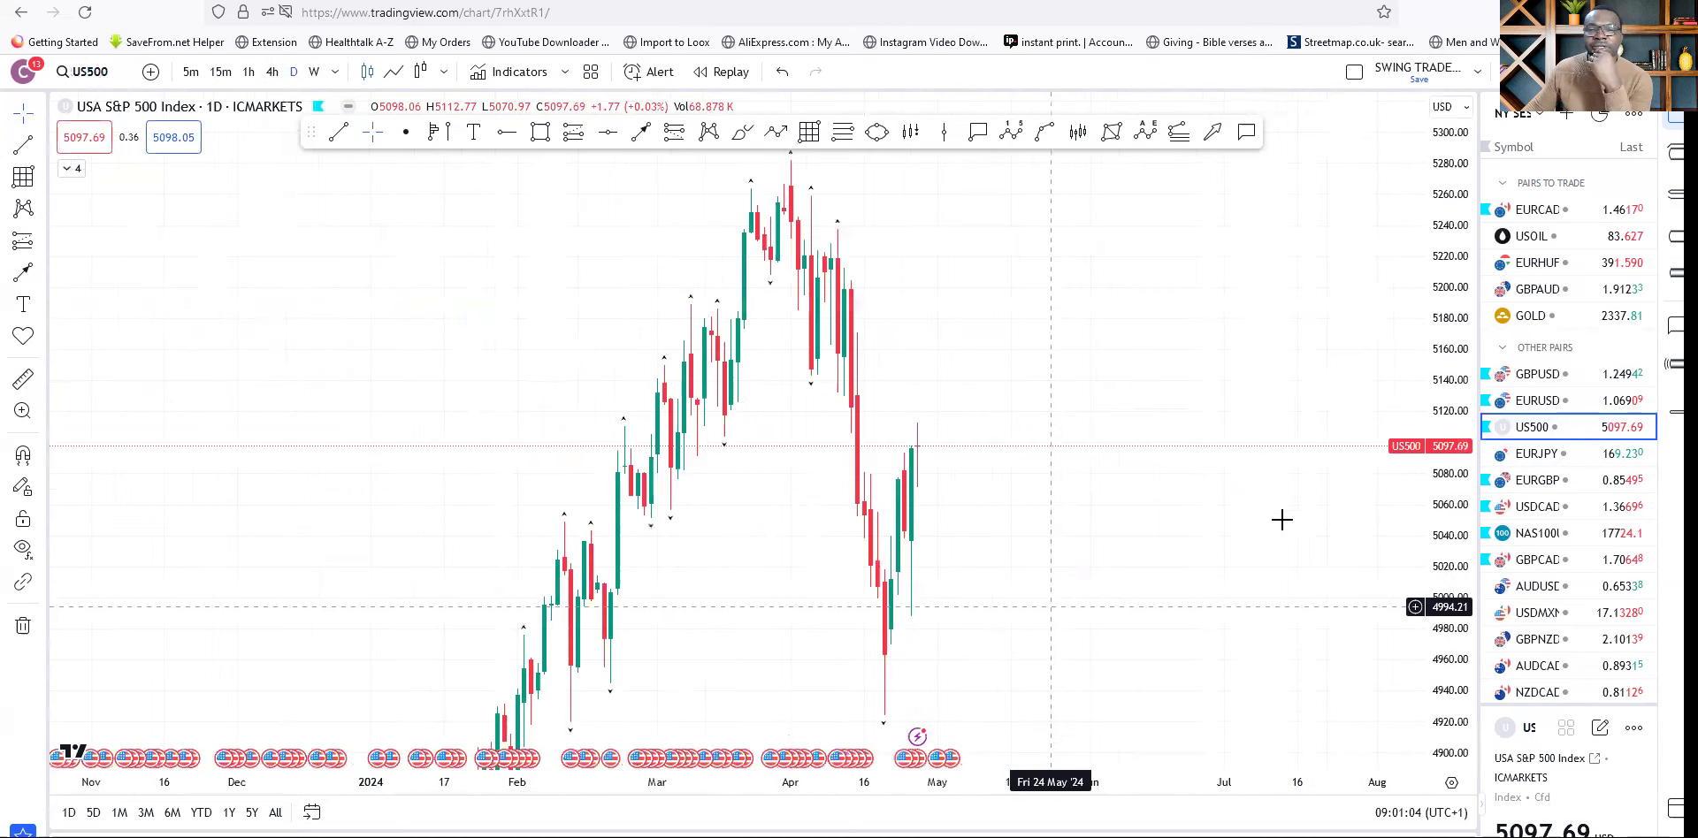
left_click_drag(906, 531, 1193, 450)
left_click_drag(1094, 512, 1217, 539)
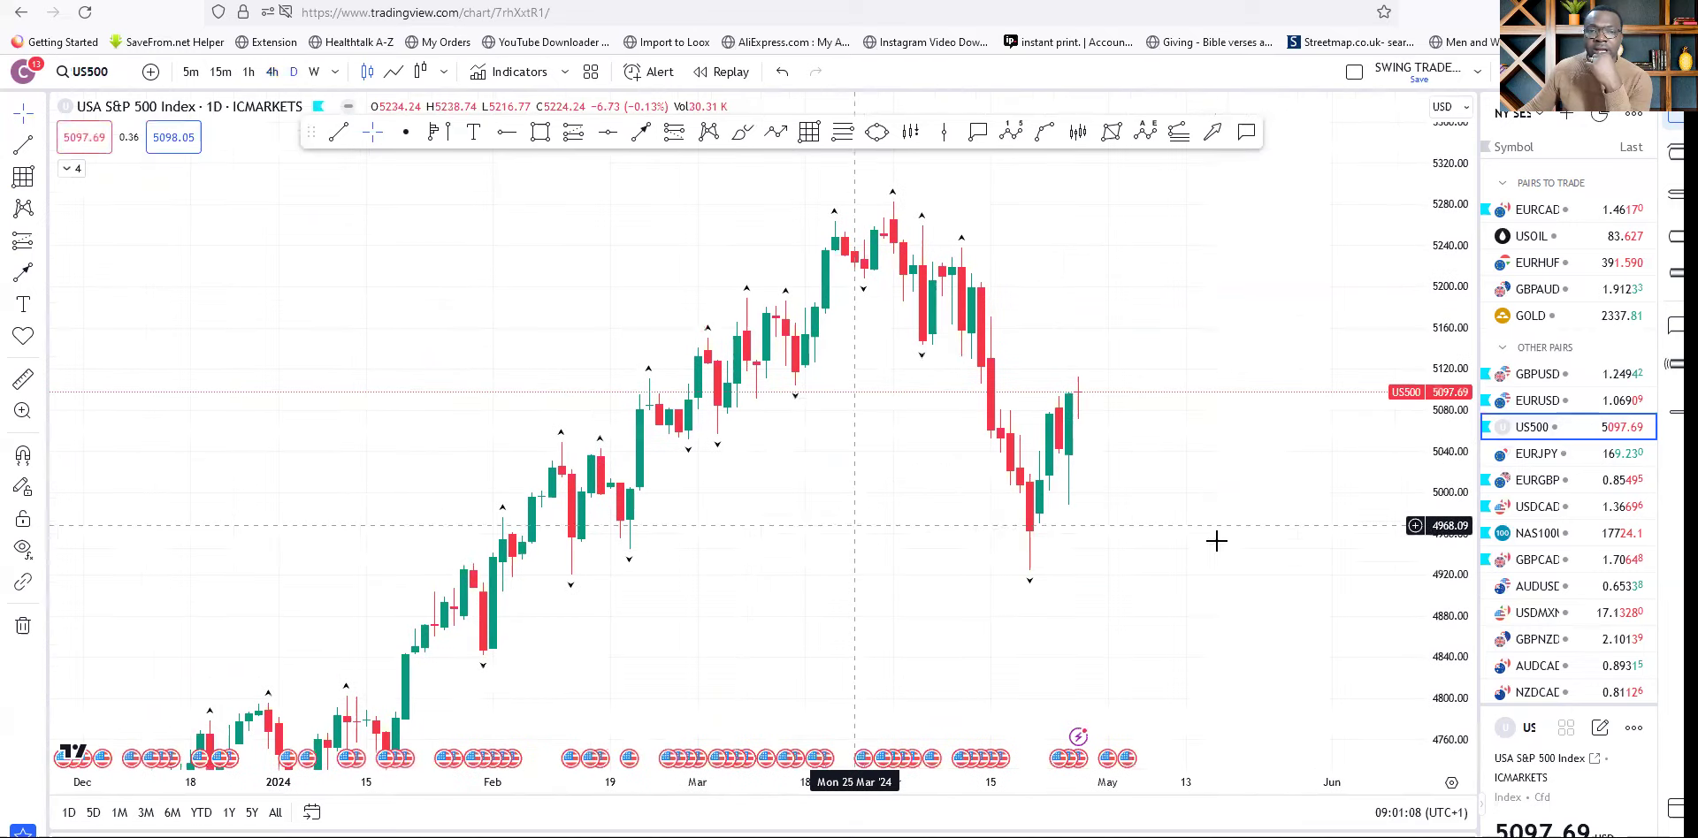
scroll(1076, 601, "up", 3)
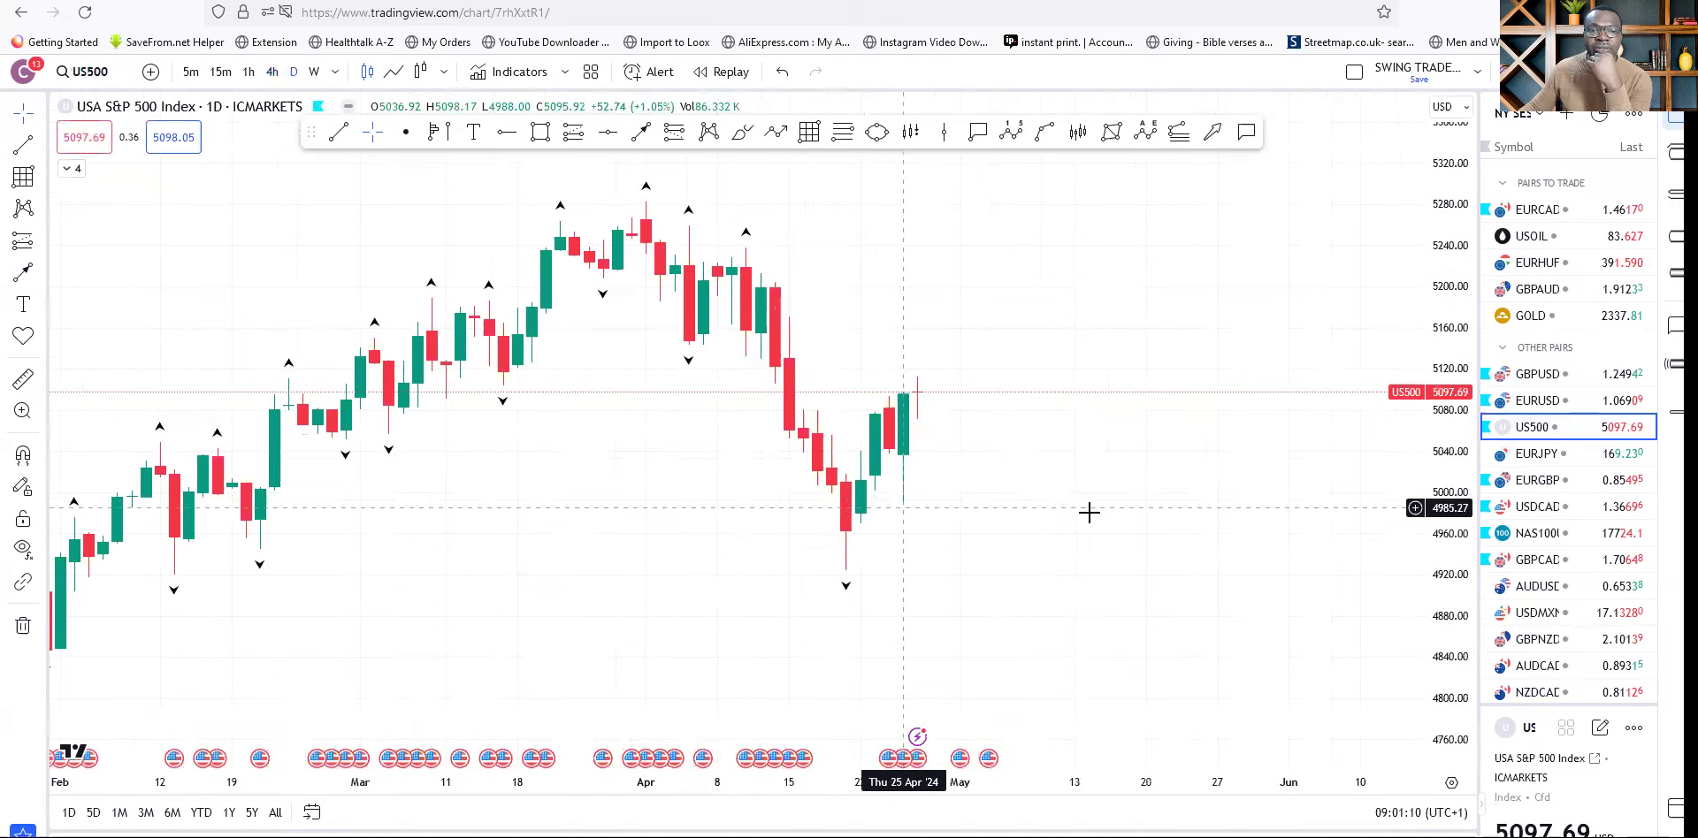
scroll(1066, 501, "down", 2)
scroll(1066, 501, "down", 2)
scroll(1140, 518, "up", 1)
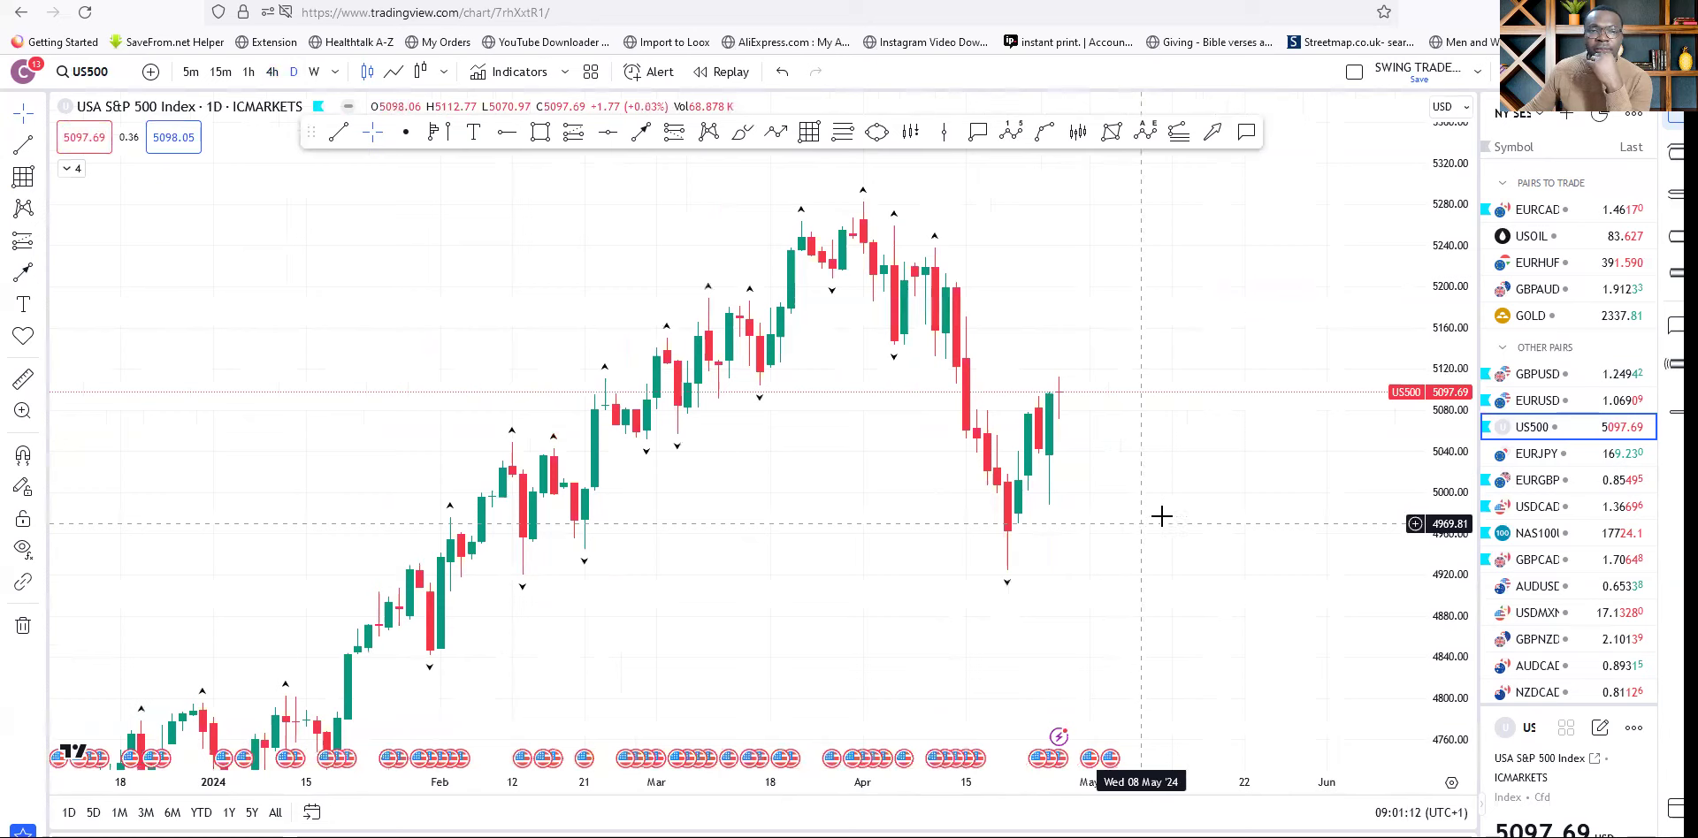
Switch the chart to the US Nas 100 daily chart.
left_click_drag(864, 572, 806, 503)
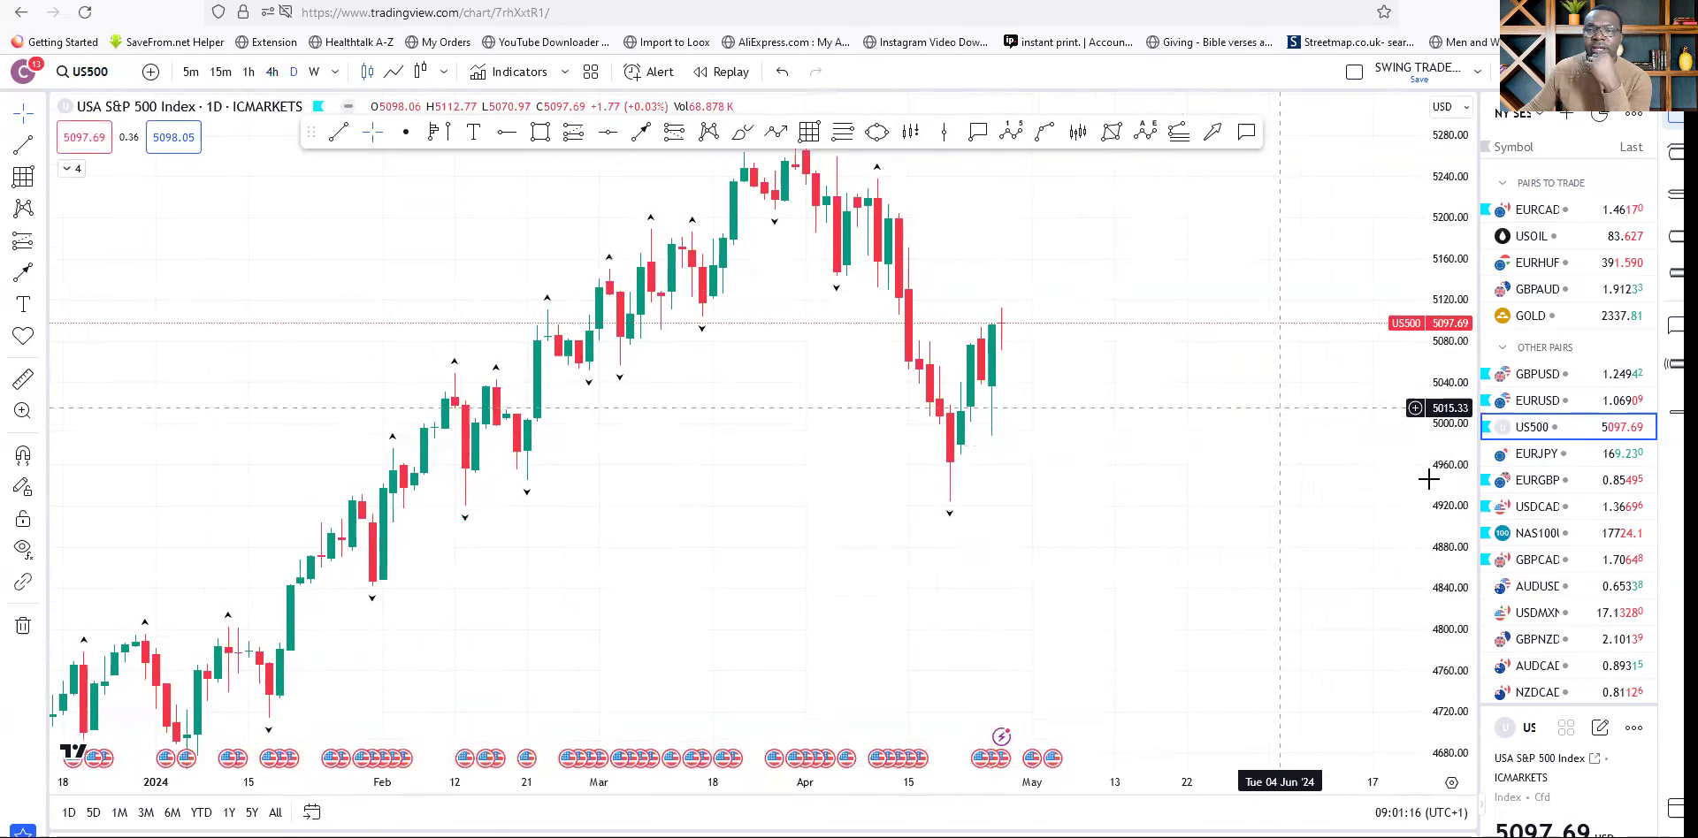
scroll(1119, 495, "up", 2)
left_click(1533, 534)
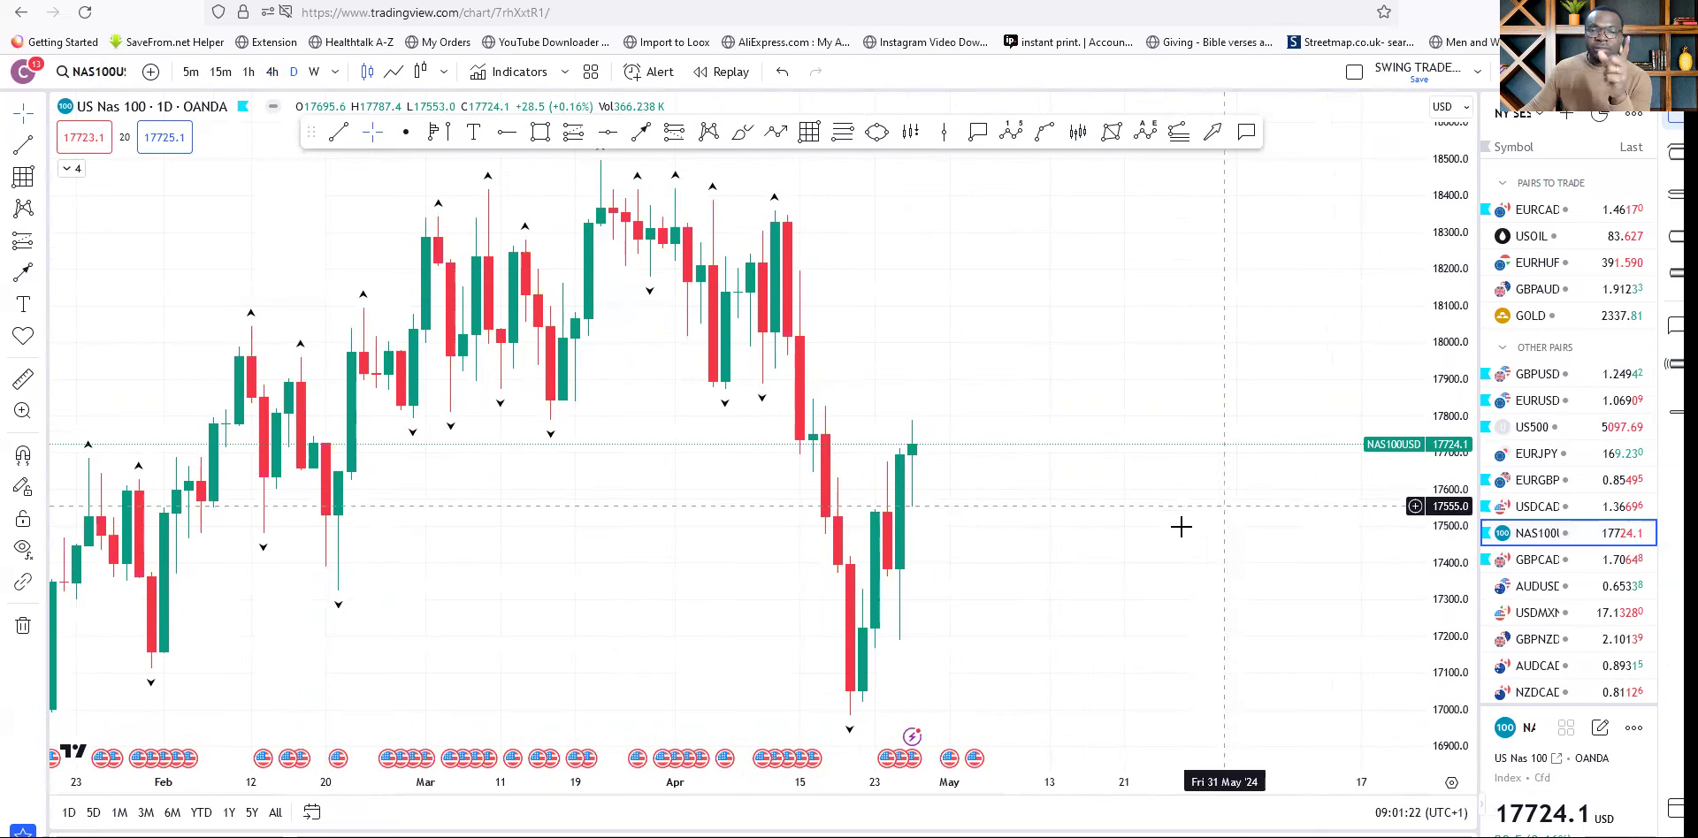
left_click_drag(1202, 493, 1452, 245)
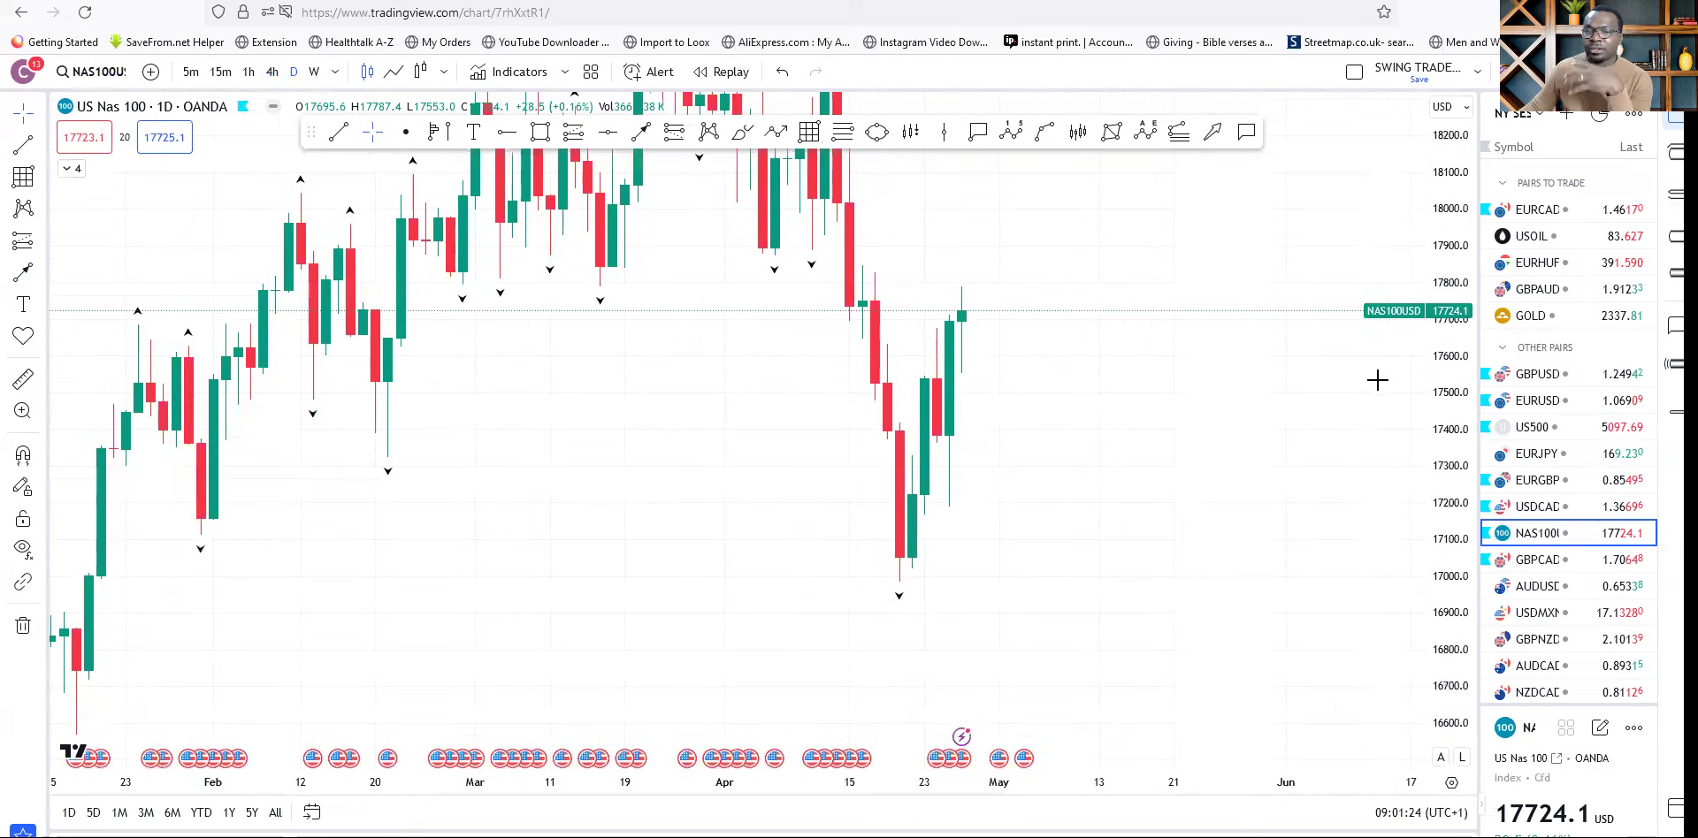
left_click_drag(1443, 204, 1137, 640)
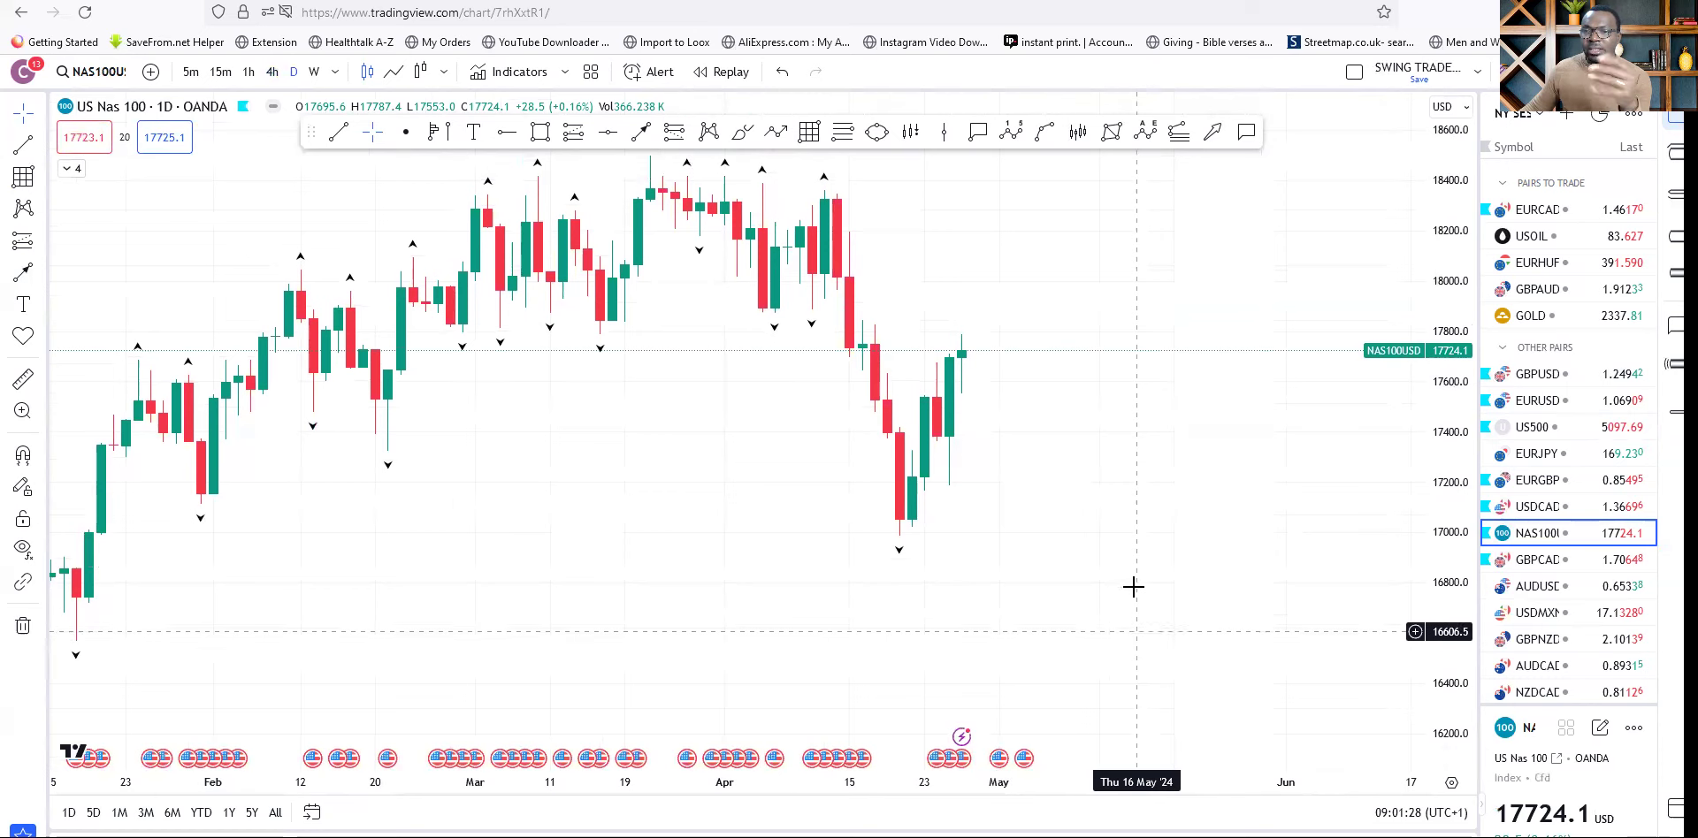
left_click_drag(800, 539, 920, 581)
left_click_drag(772, 521, 805, 477)
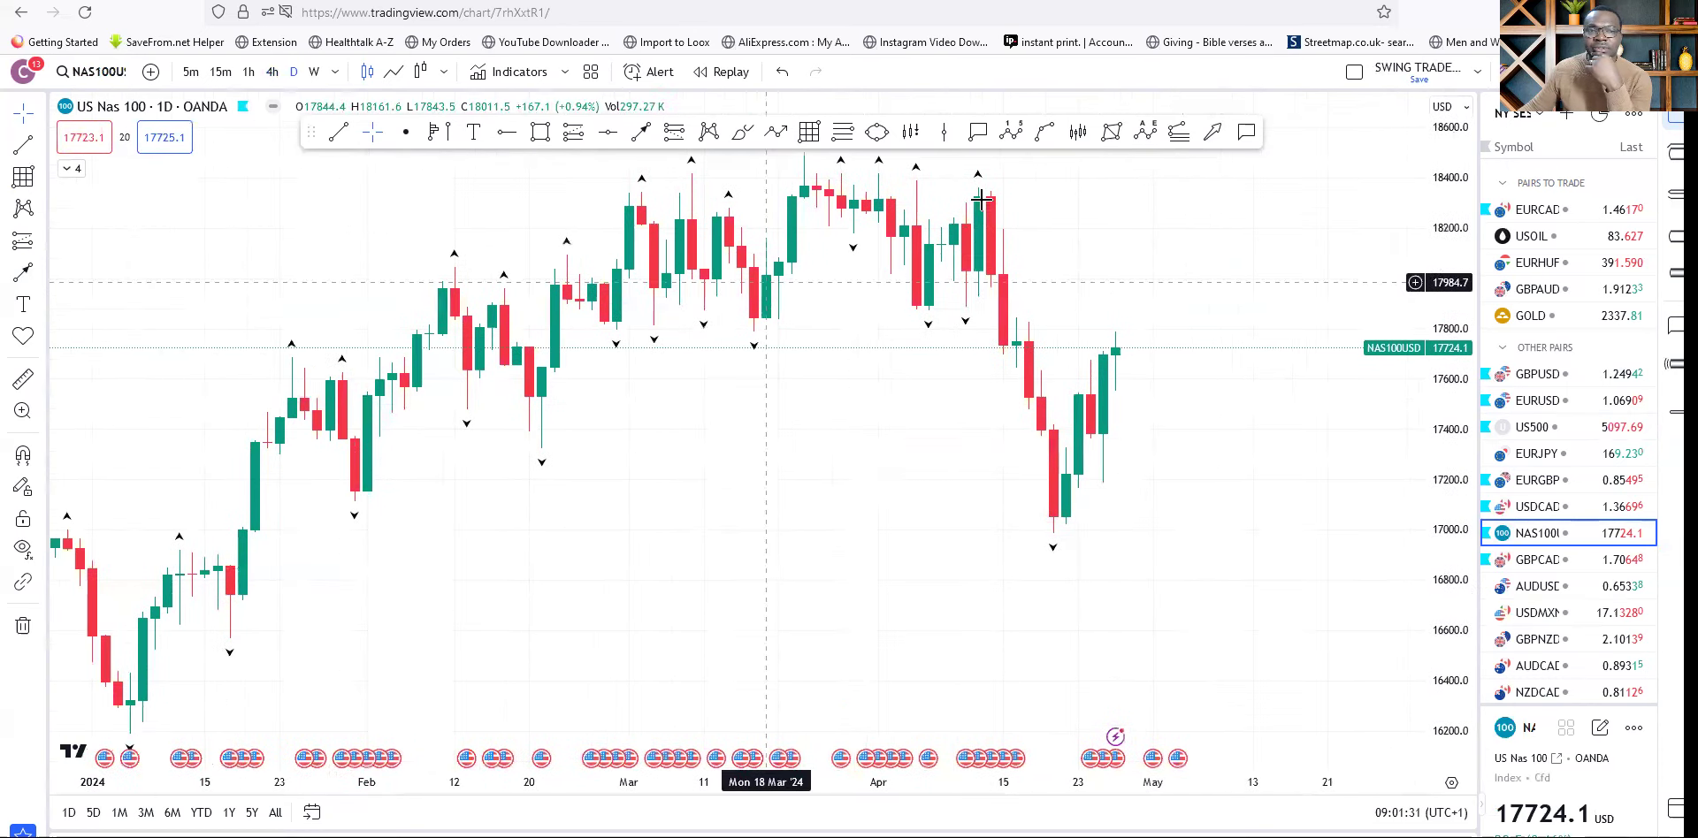
left_click_drag(979, 202, 910, 258)
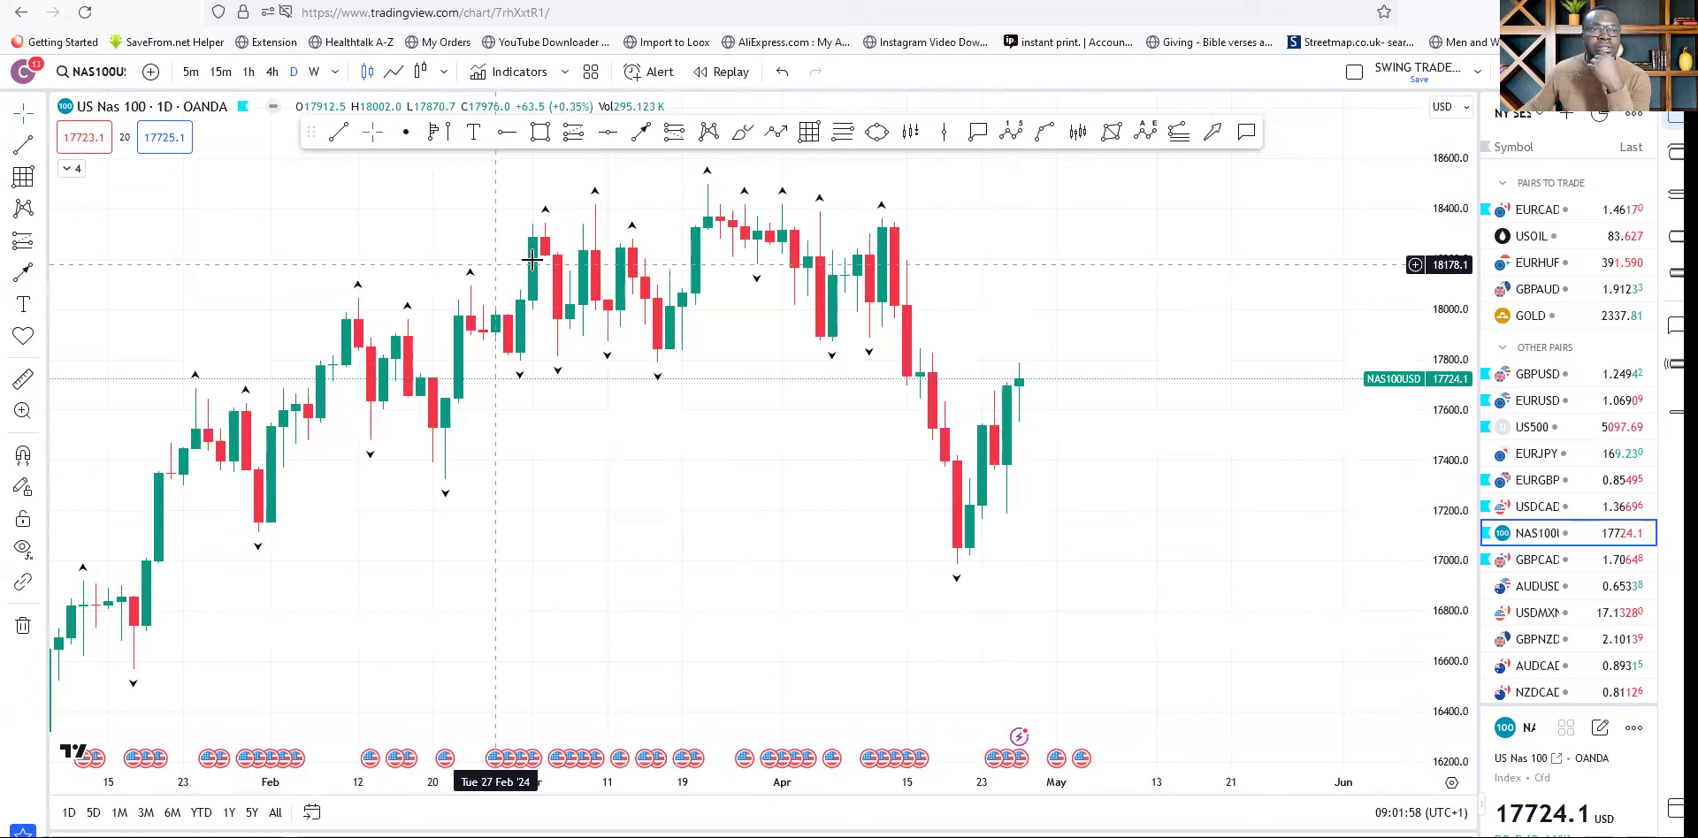
left_click(723, 75)
Pick a replay start bar, try setting an alert, and dismiss the replay-mode alert warning.
left_click(1008, 484)
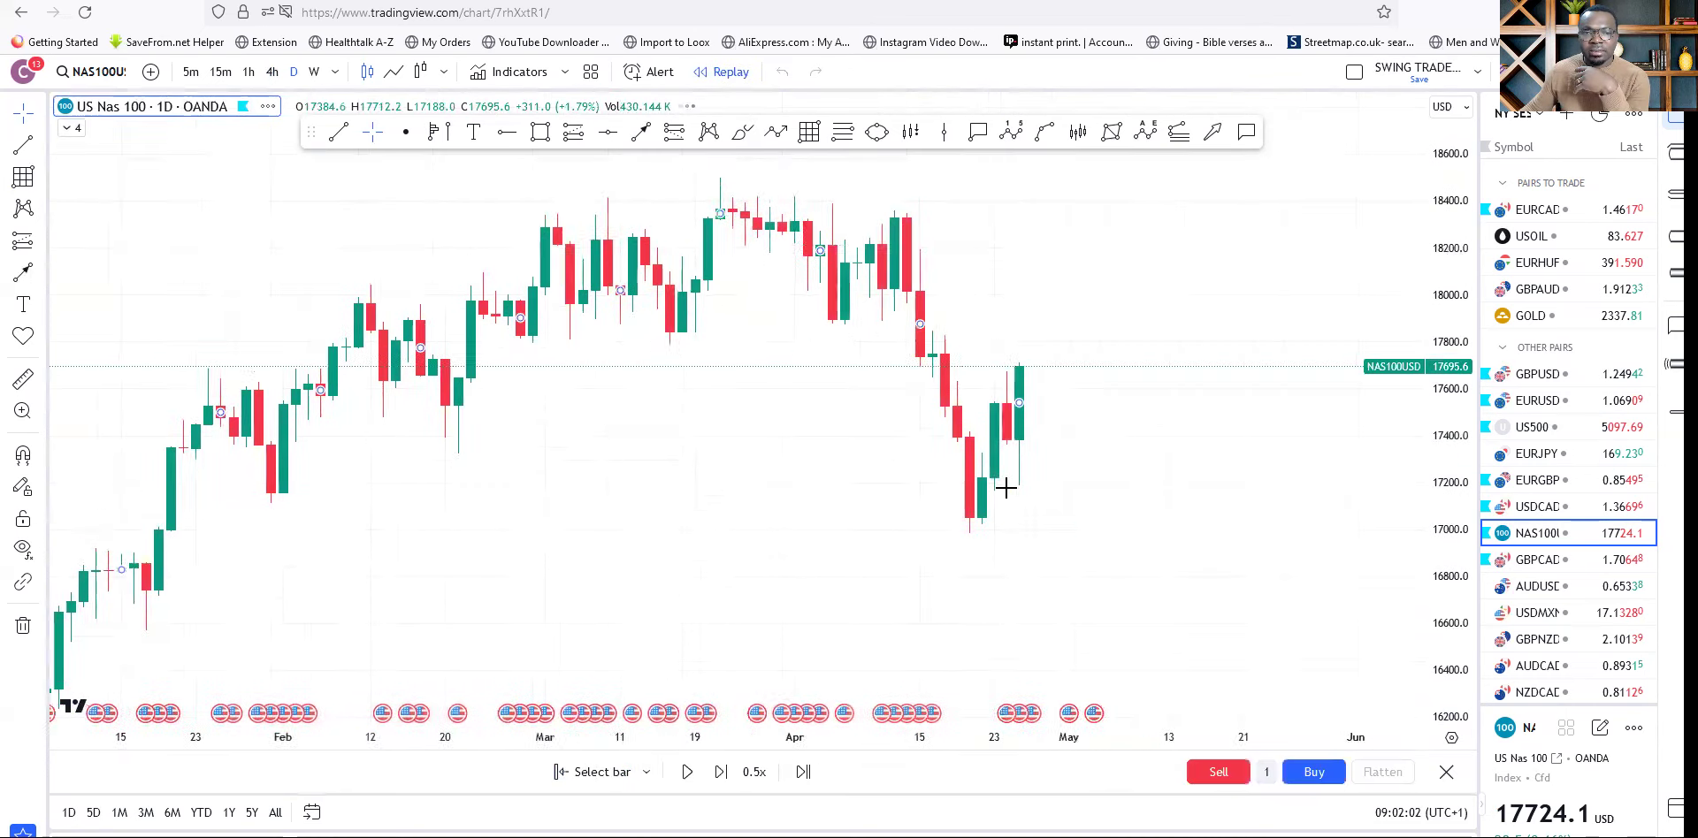
left_click(665, 75)
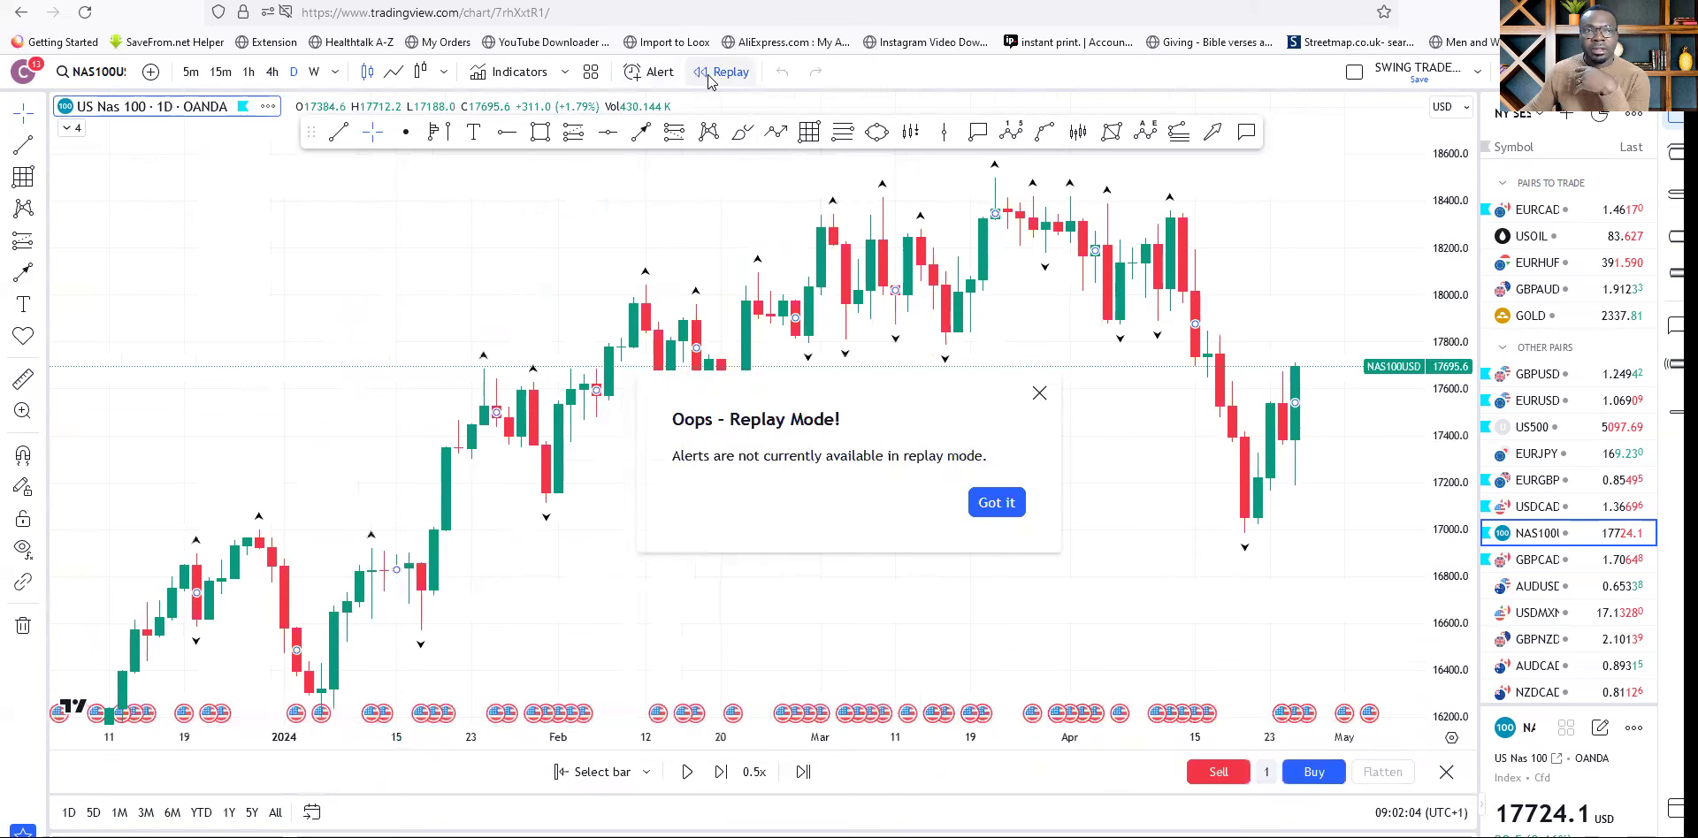
left_click(1039, 395)
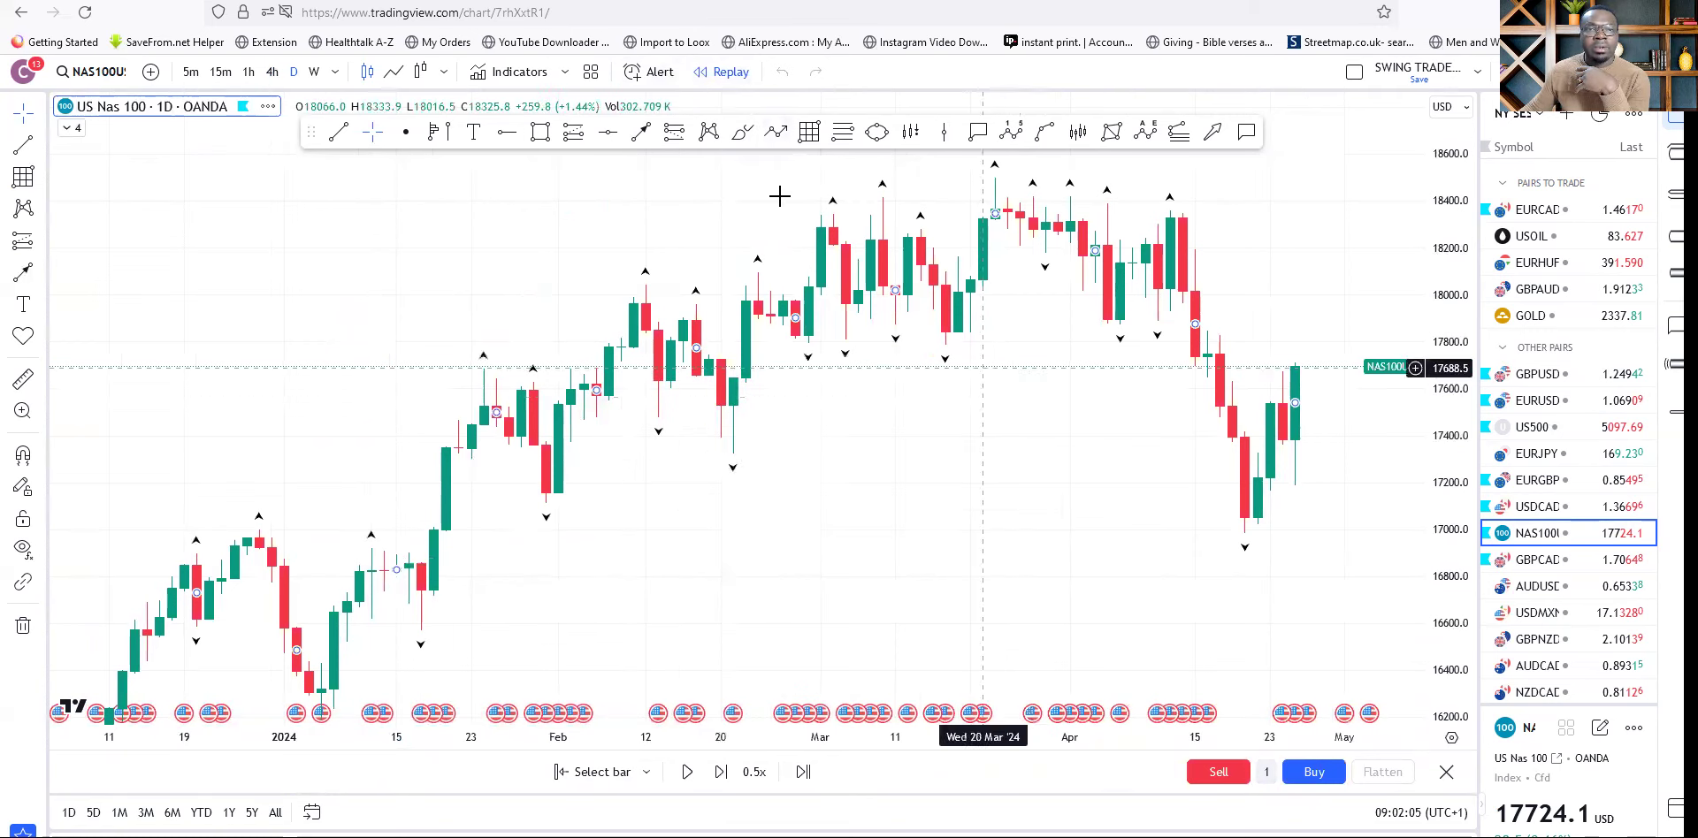
Exit bar replay and restart it from the Thu 25 Apr bar.
left_click(723, 71)
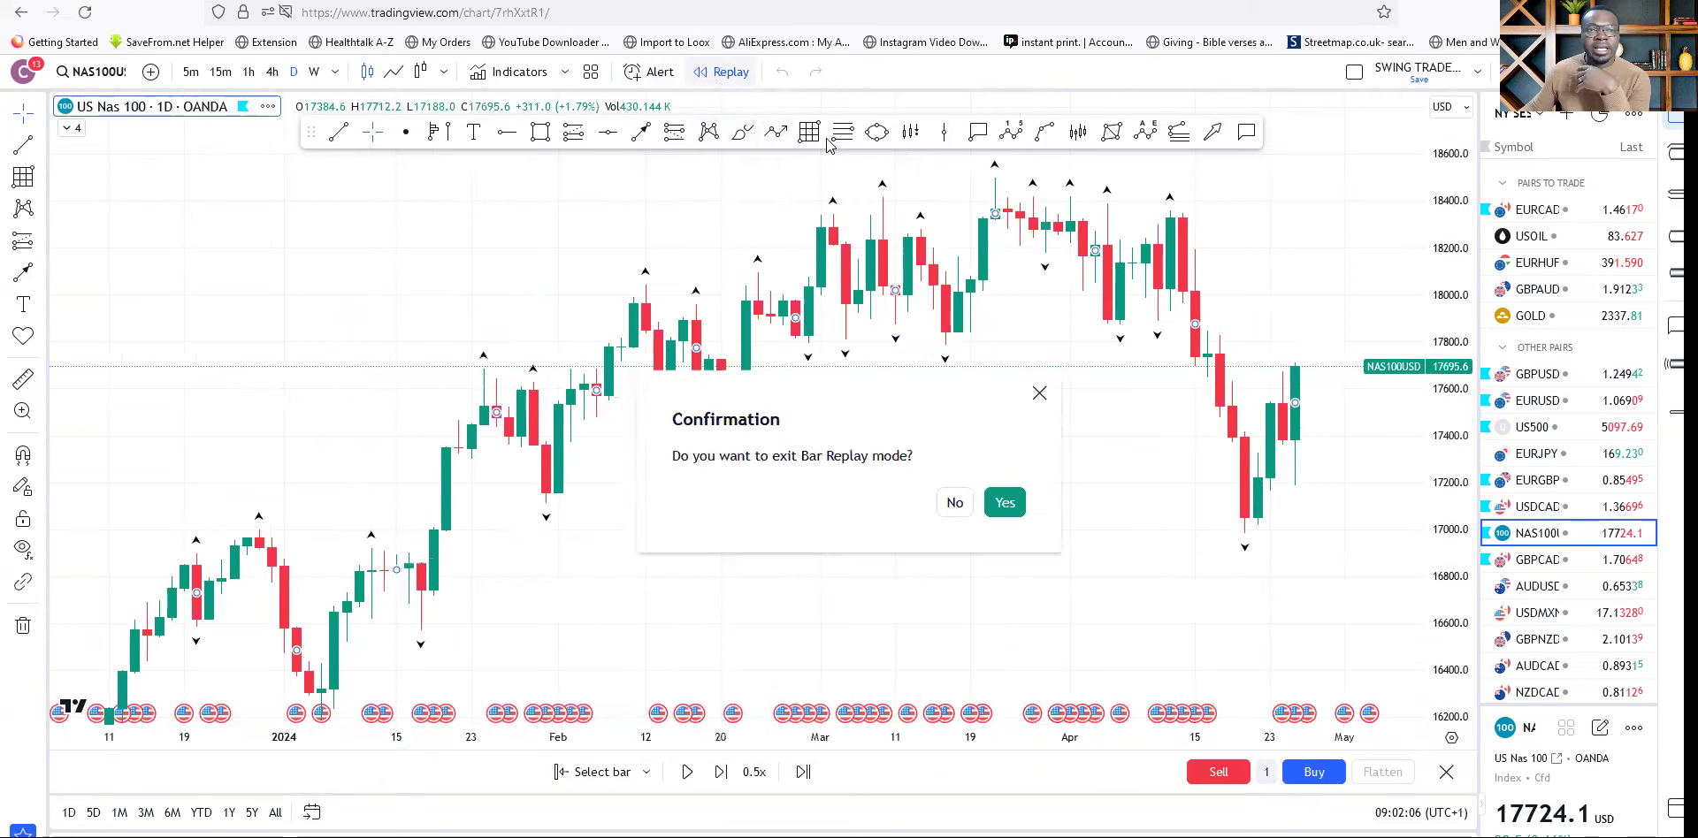
left_click(955, 502)
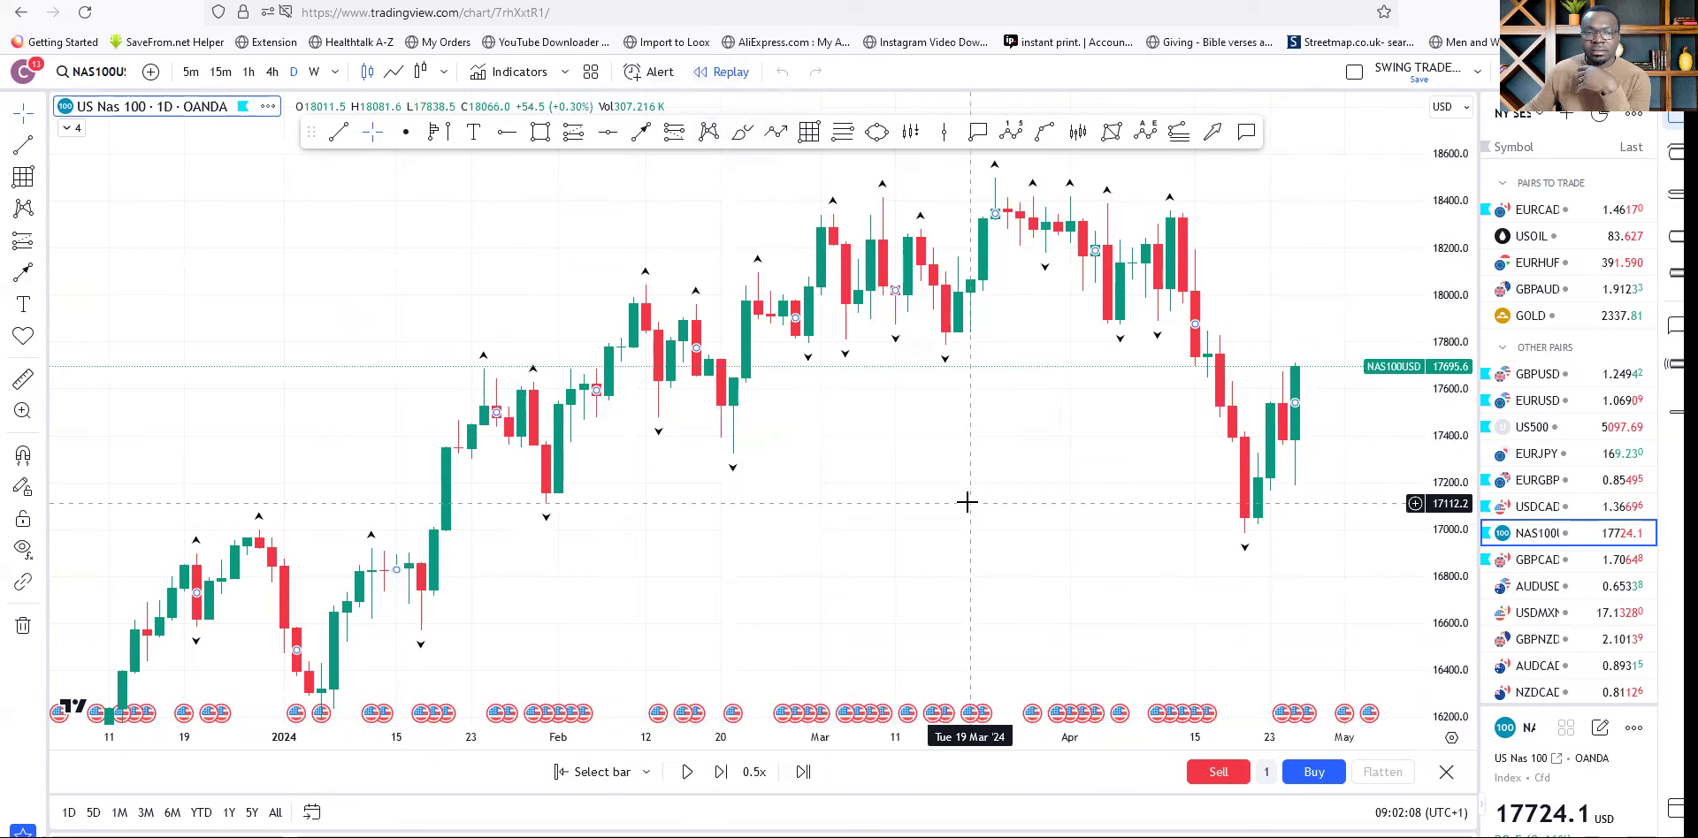
left_click(723, 73)
left_click(1000, 500)
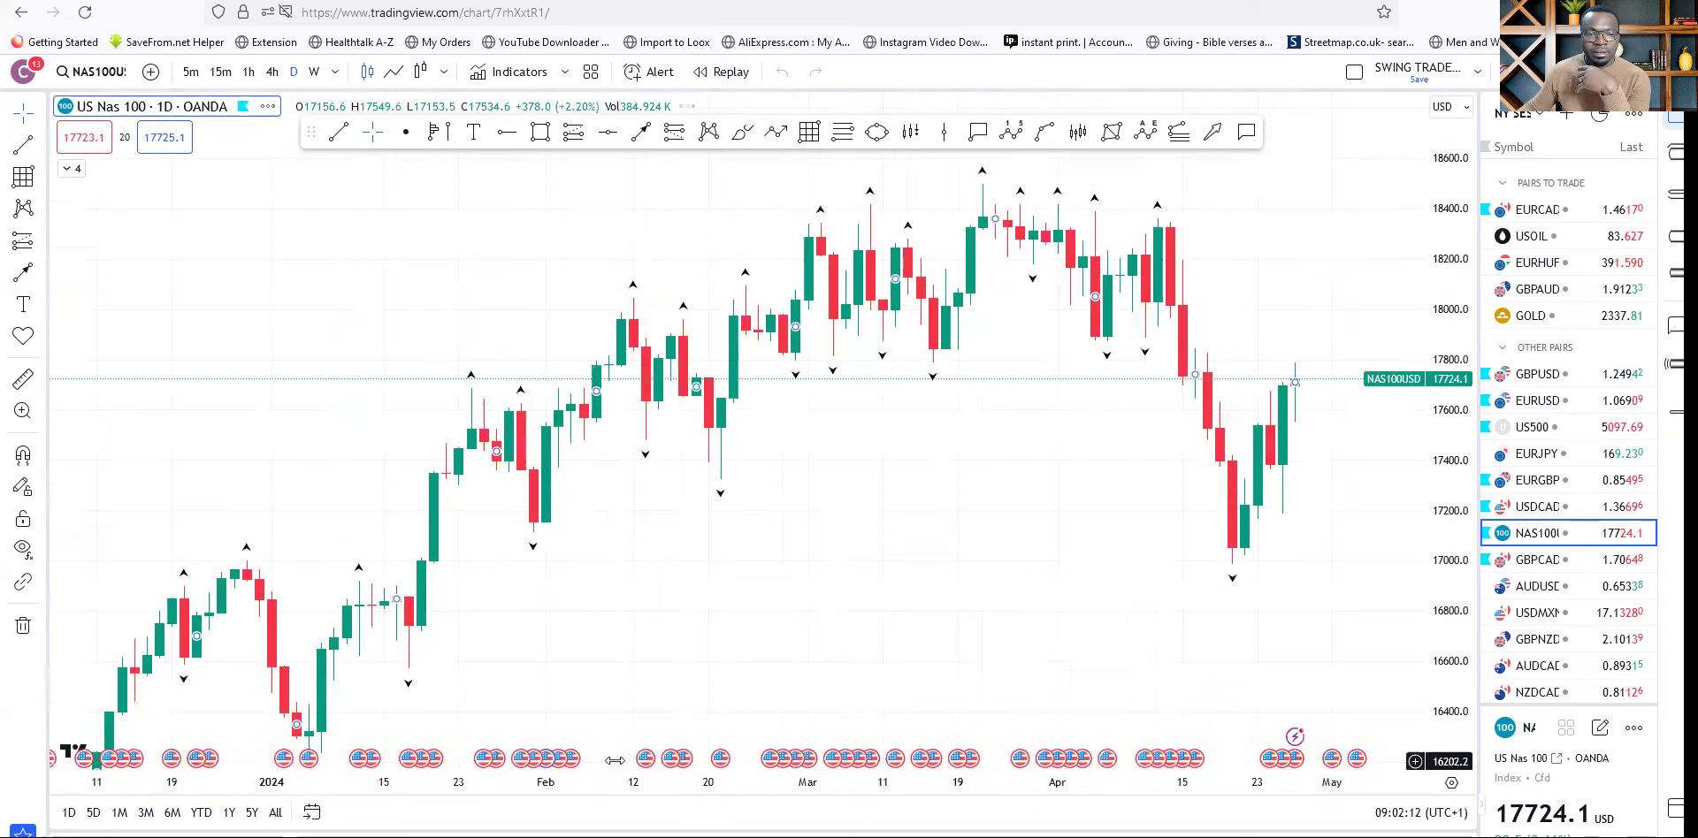
left_click(720, 76)
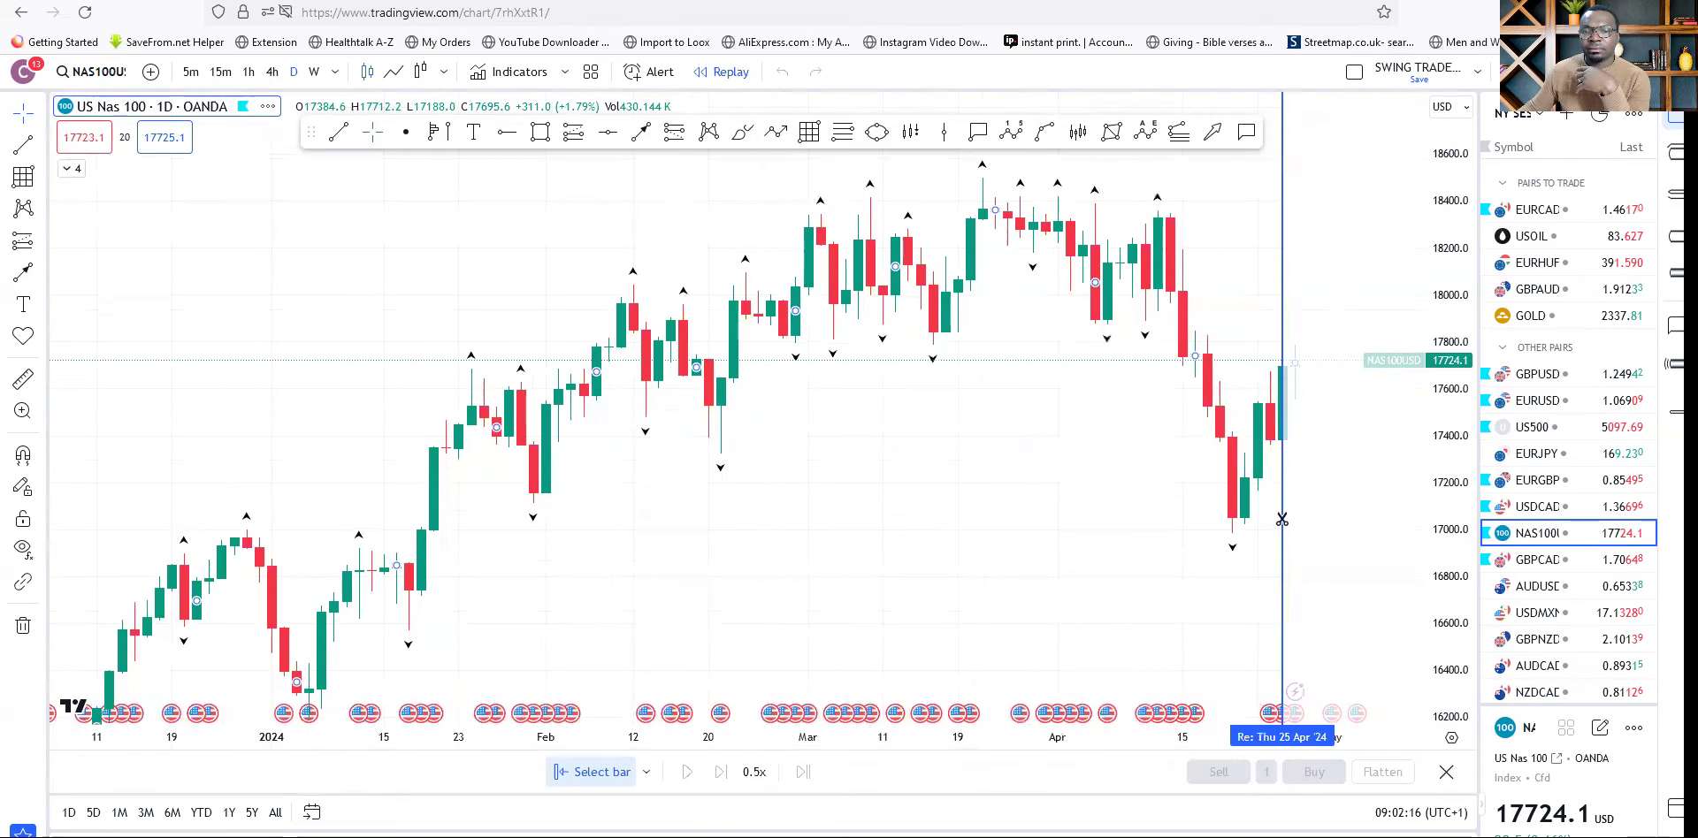
left_click(1279, 523)
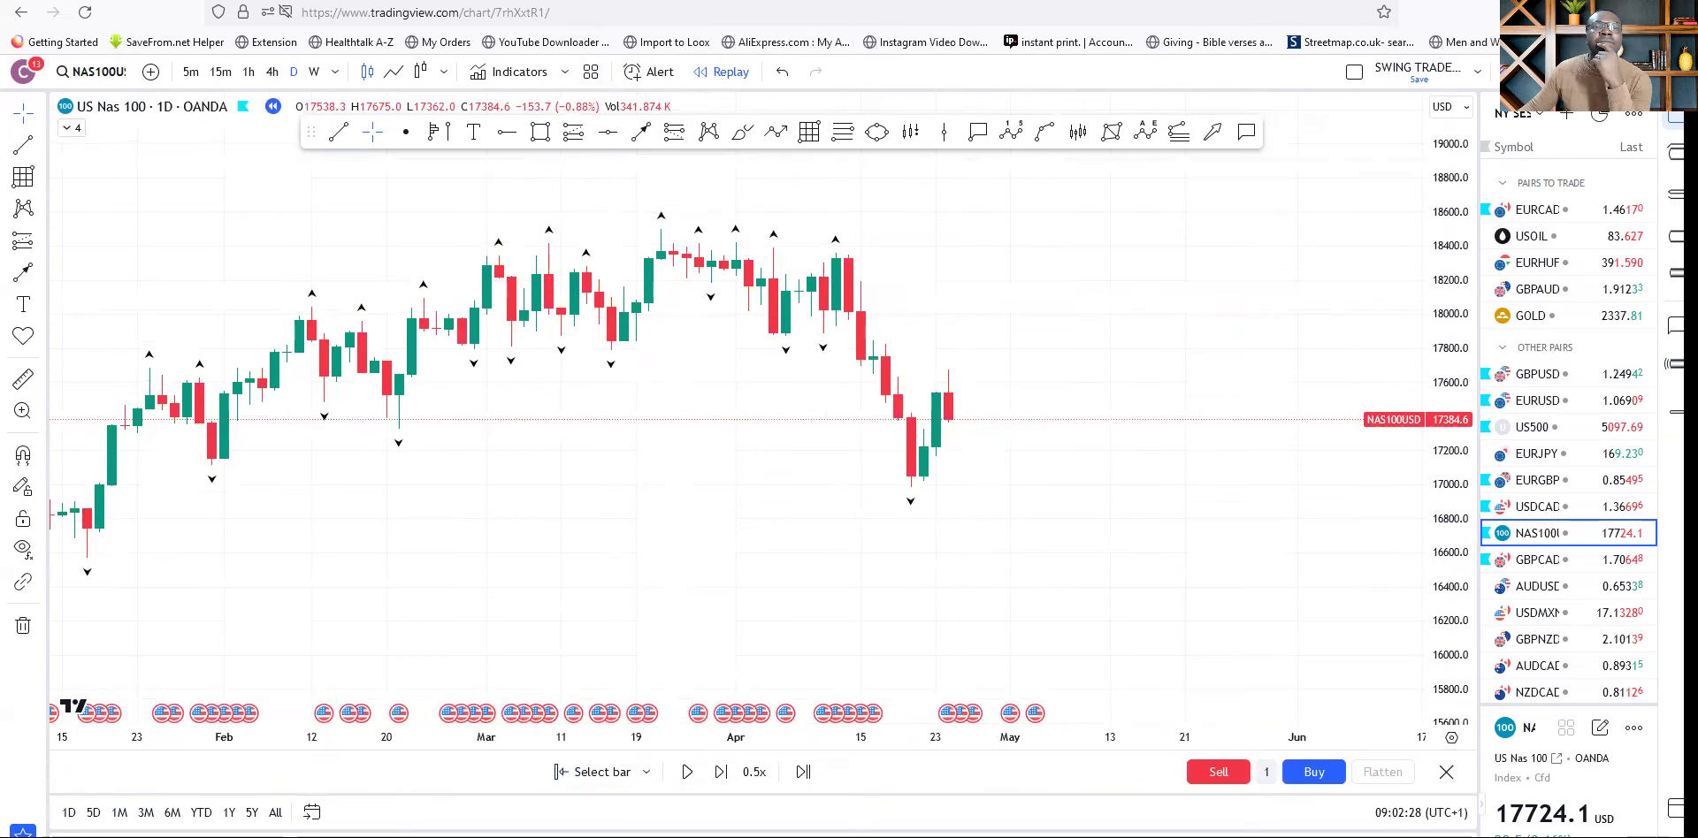
Switch to CB Trading Lab and scroll through its NAS100, GBPUSD and SP500 trade setups.
key("ctrl+Tab")
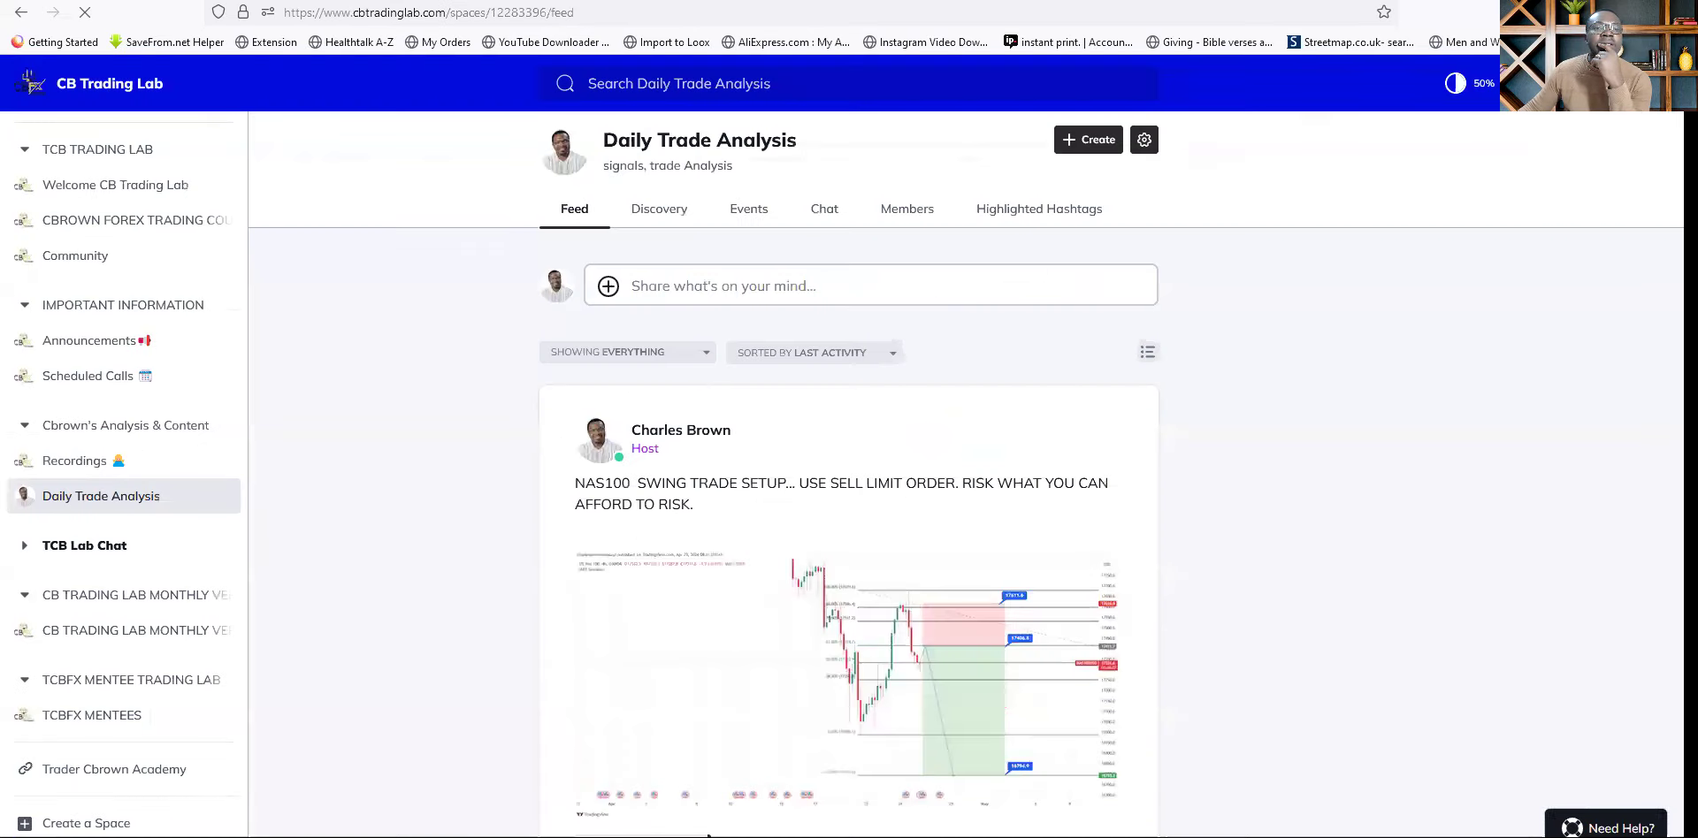
scroll(806, 552, "down", 3)
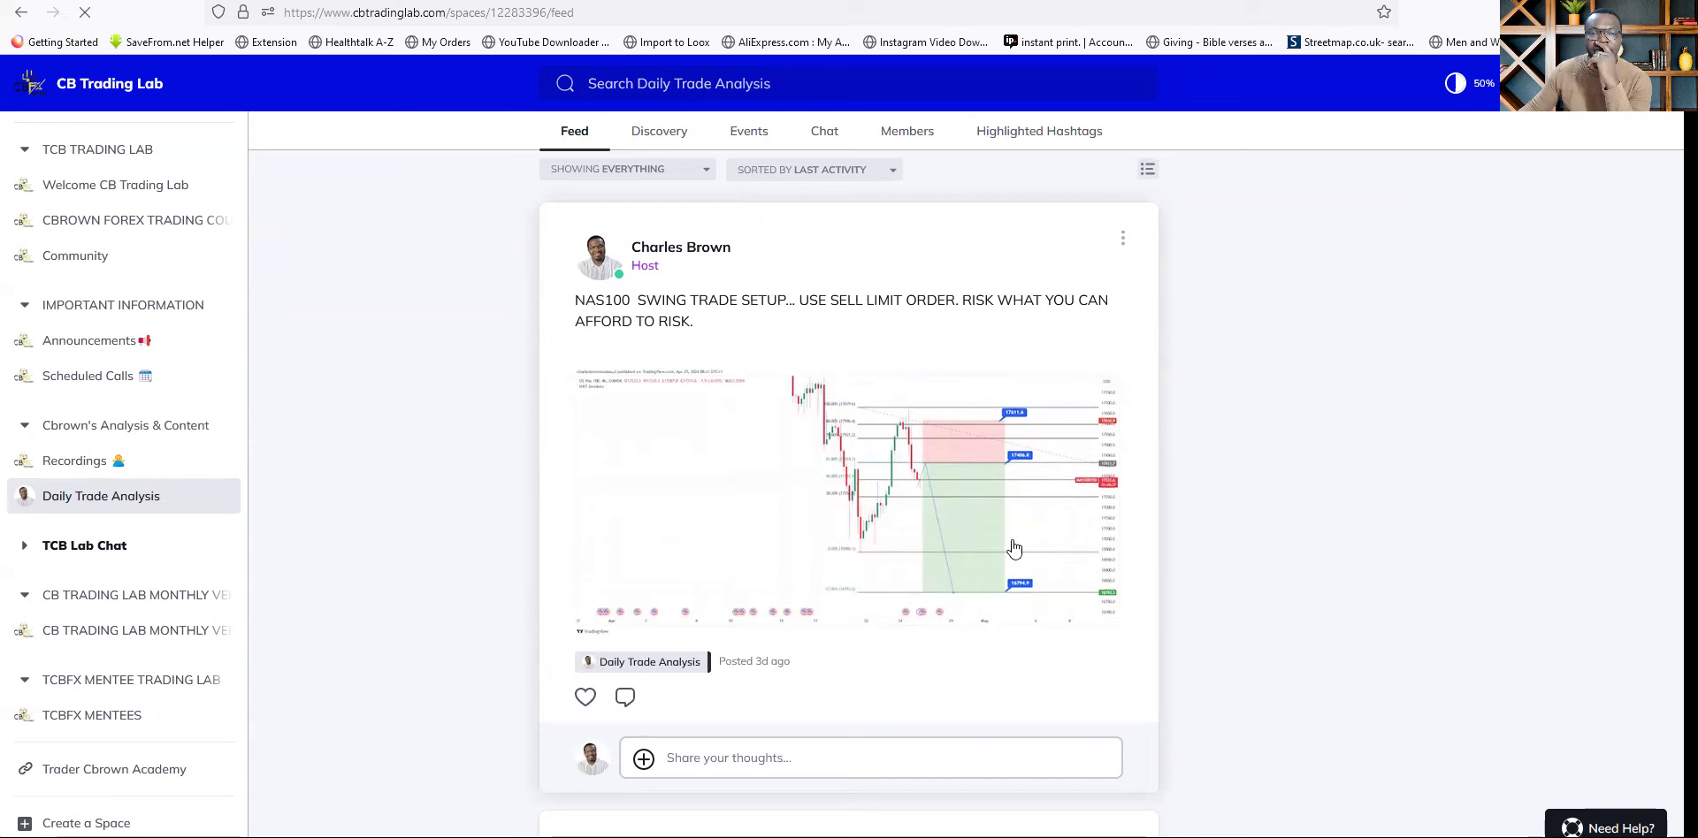
scroll(856, 602, "down", 5)
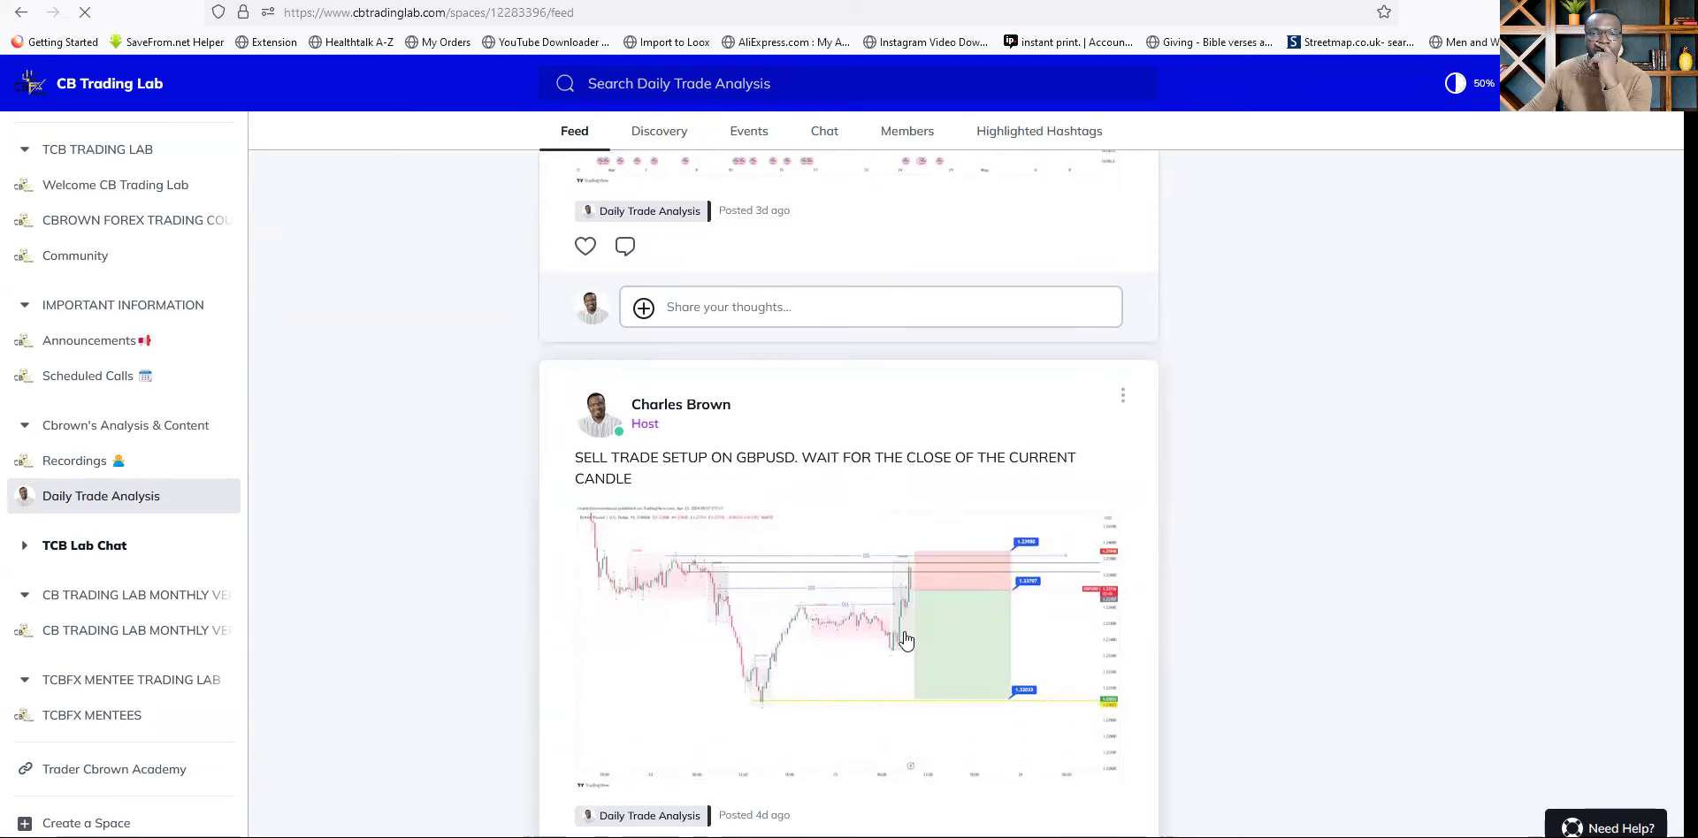
scroll(903, 638, "down", 4)
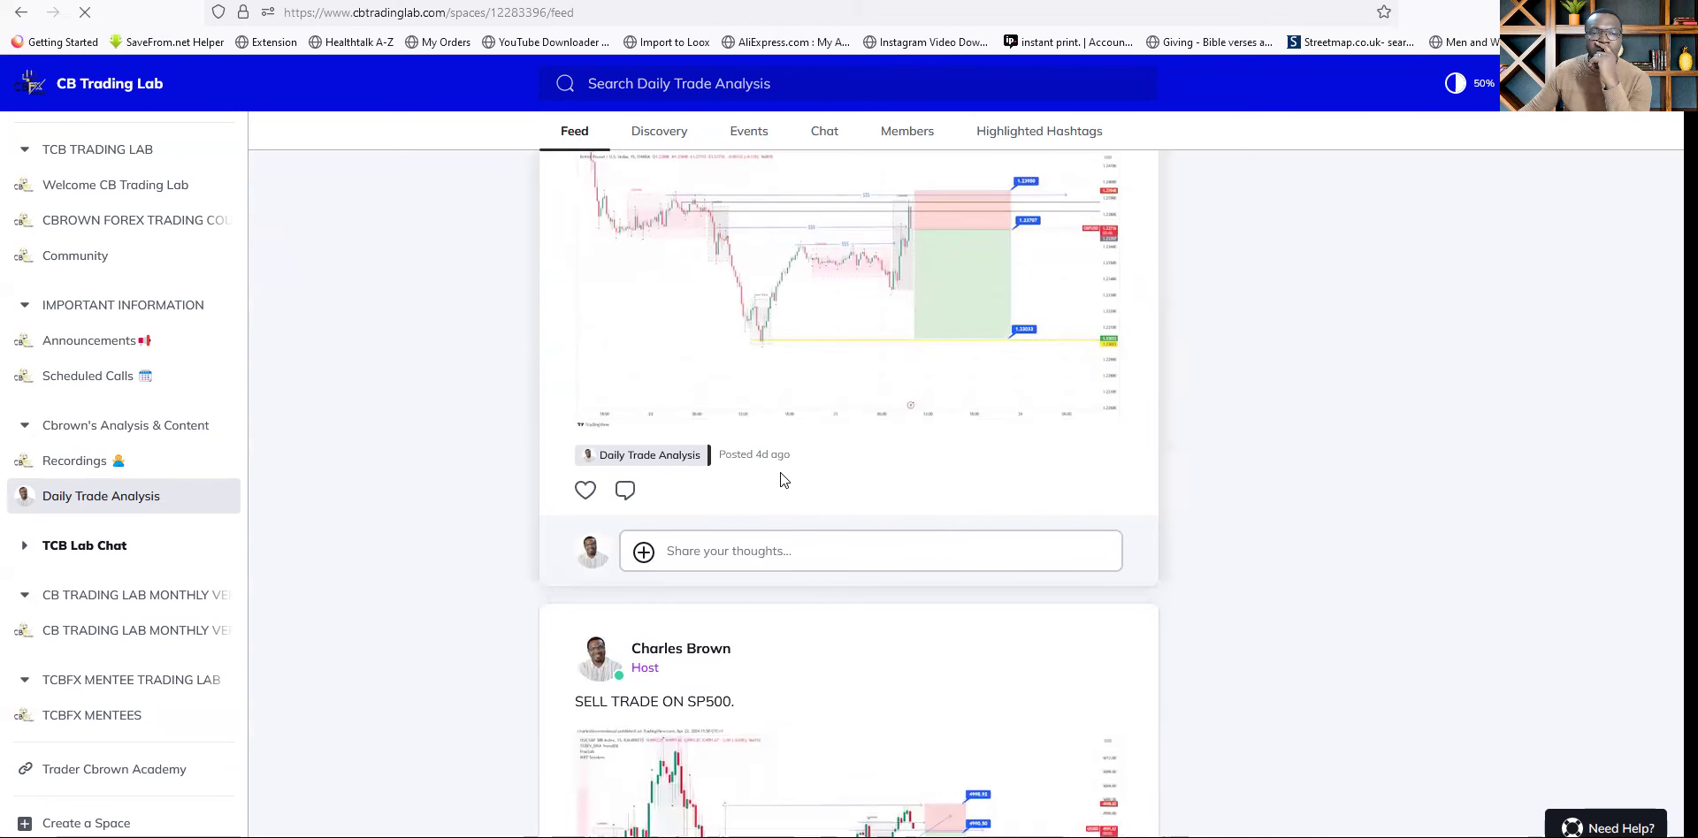
scroll(826, 530, "up", 10)
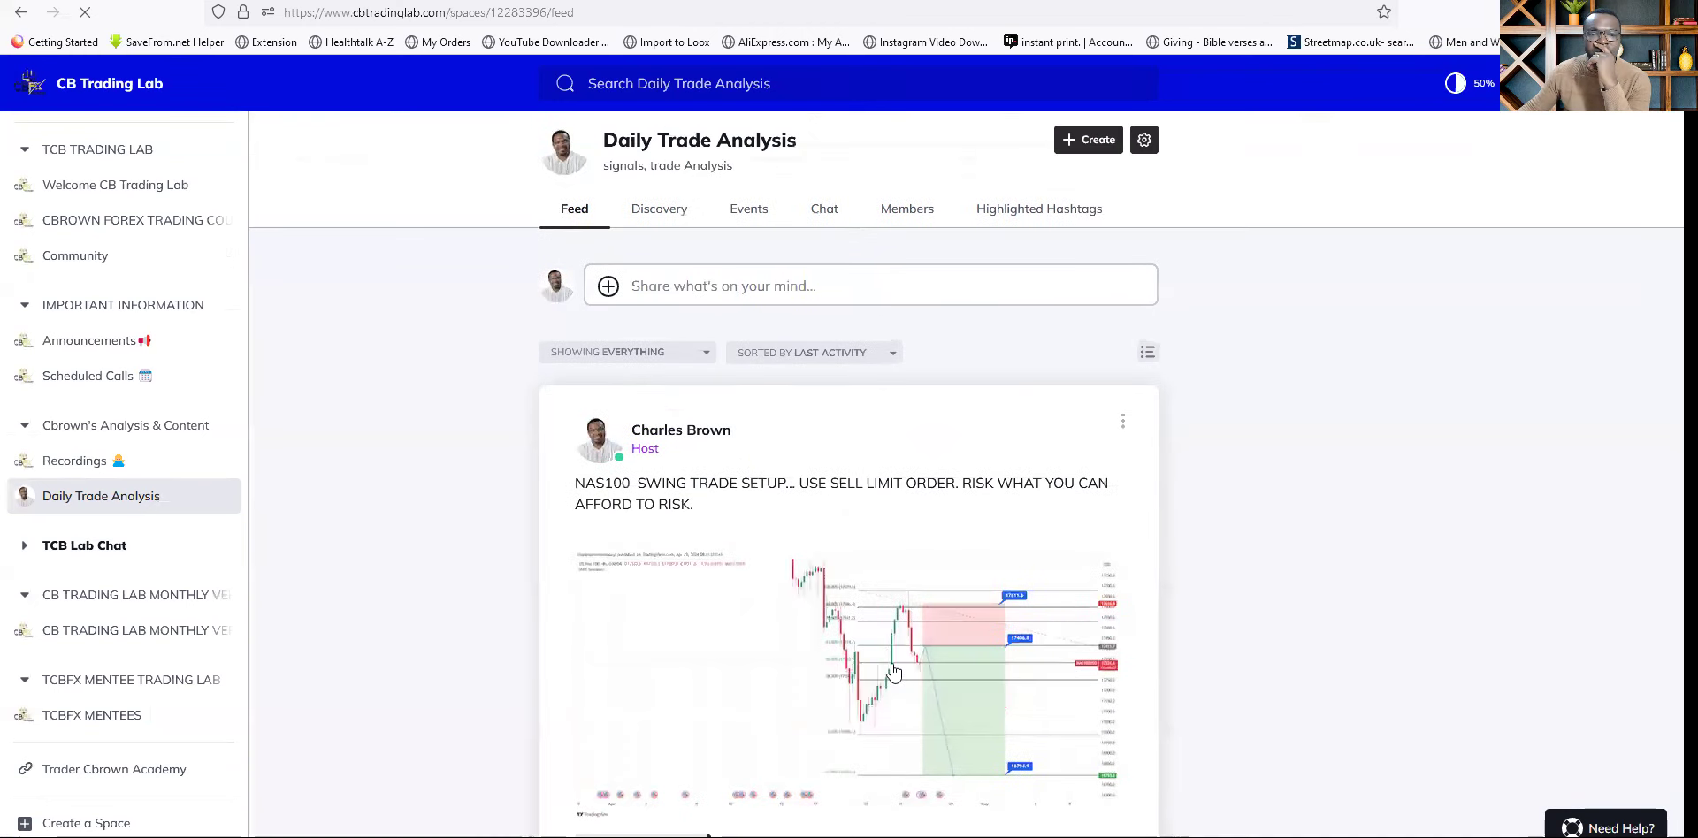
scroll(893, 672, "down", 3)
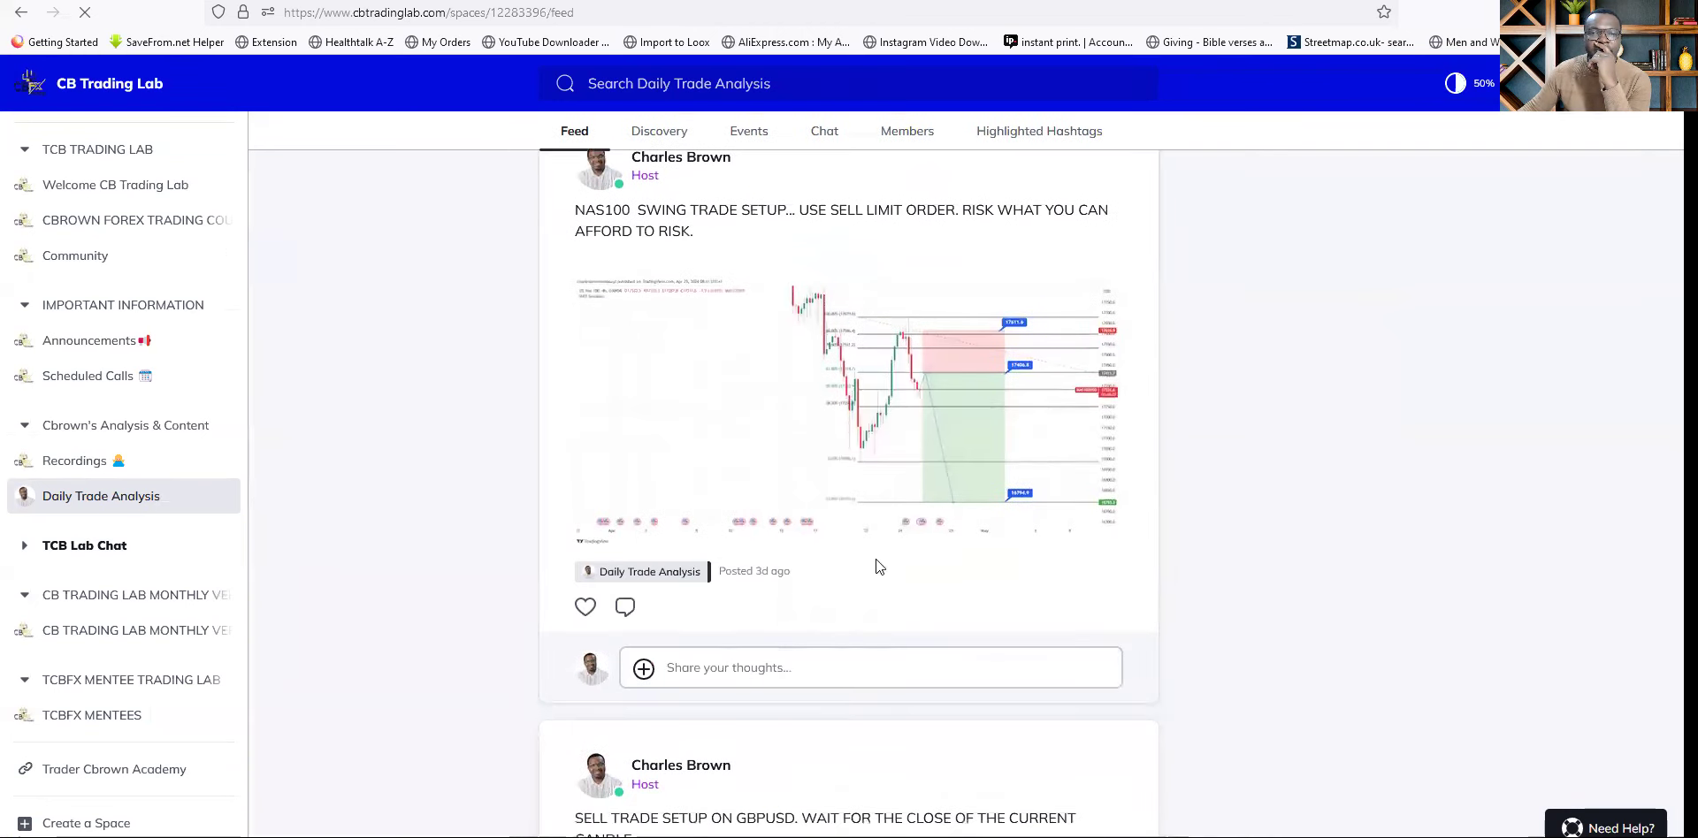
scroll(878, 567, "down", 4)
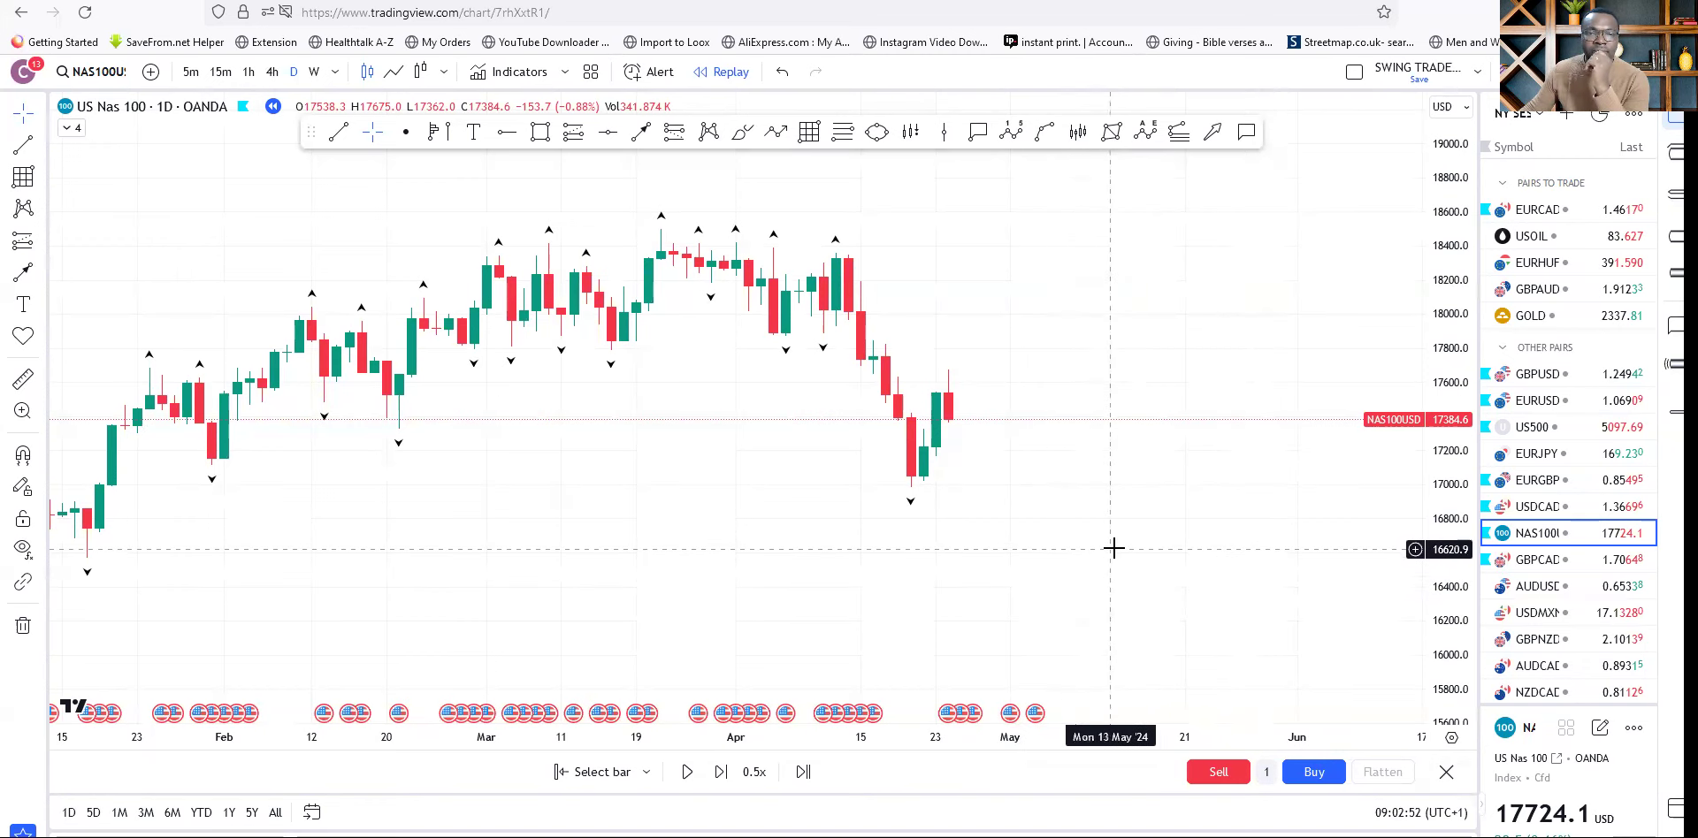
Exit bar replay so the daily chart shows live candles up to 17724.1.
left_click_drag(1096, 504, 1118, 530)
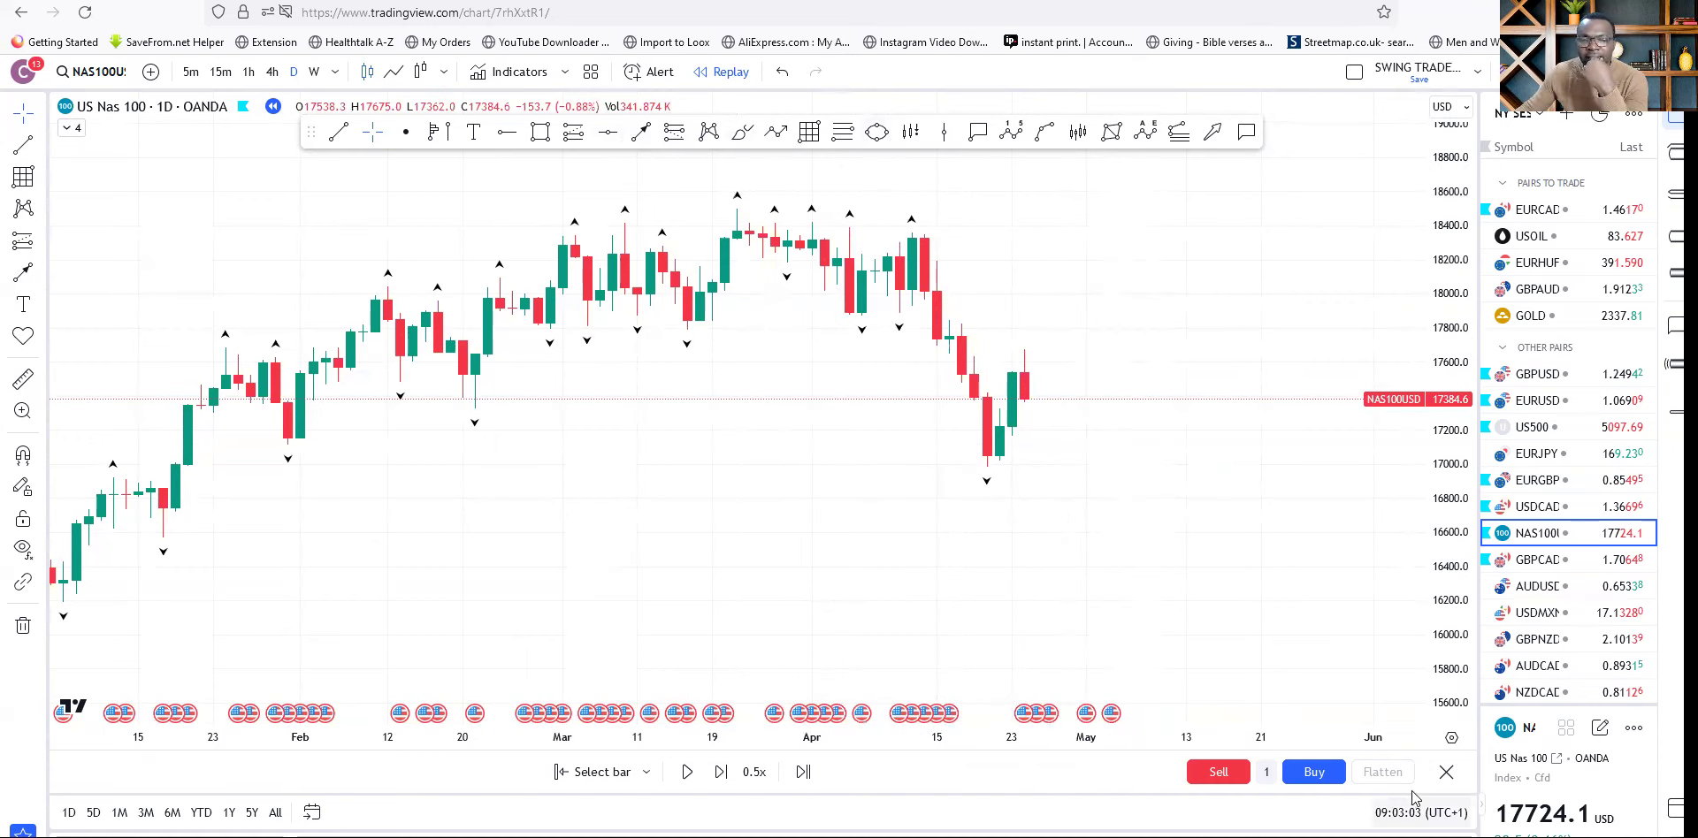
left_click(1445, 772)
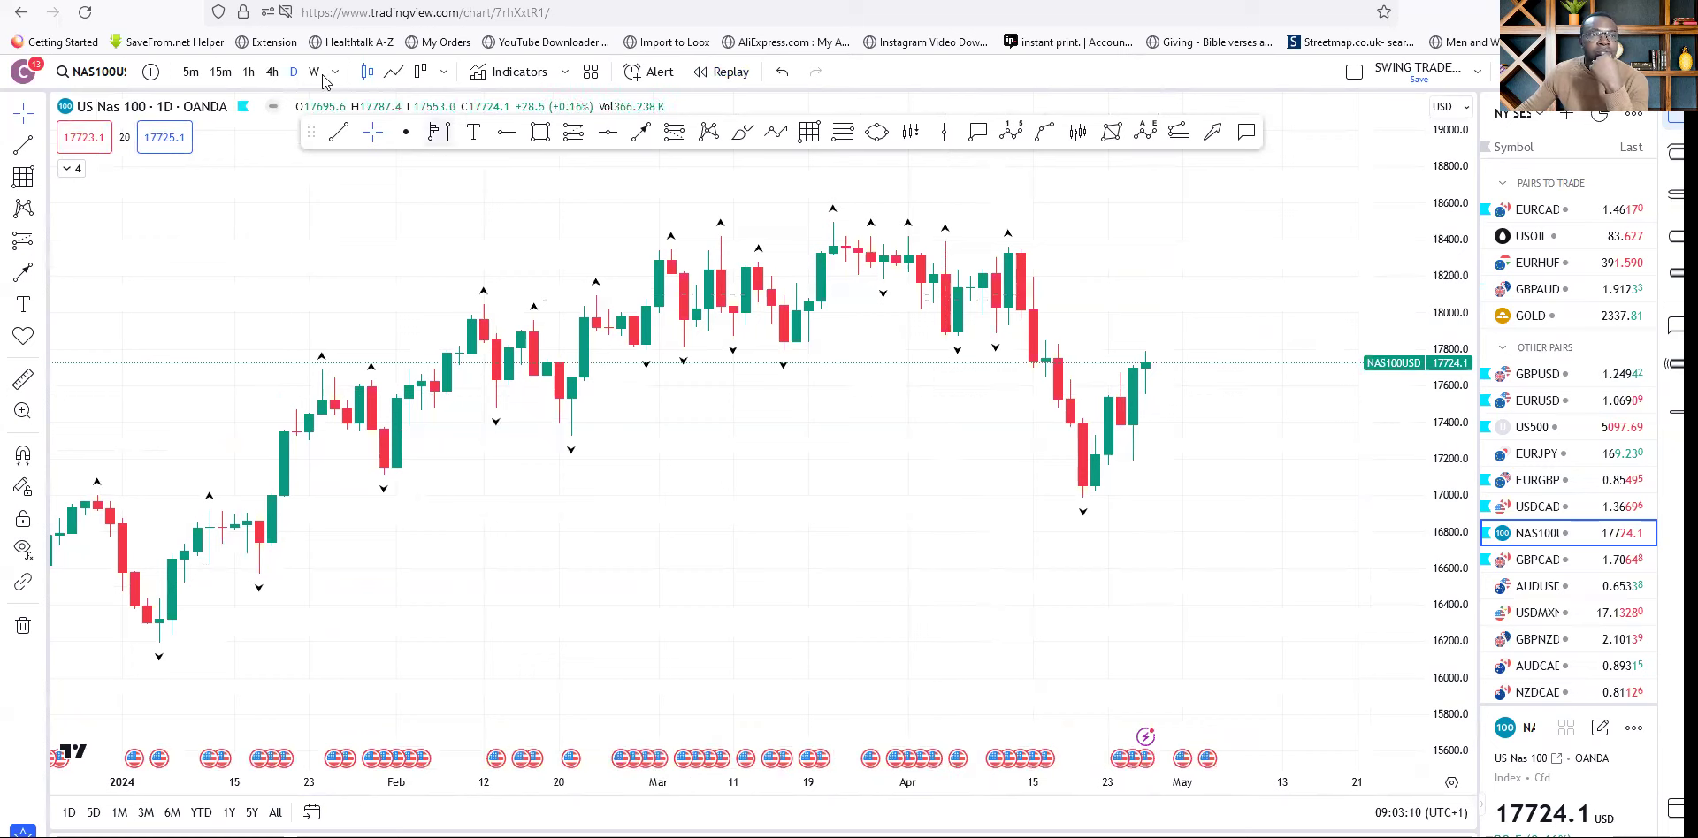
Switch NAS100 to 4-hour candles and frame the candles from the 3rd onward.
left_click(271, 73)
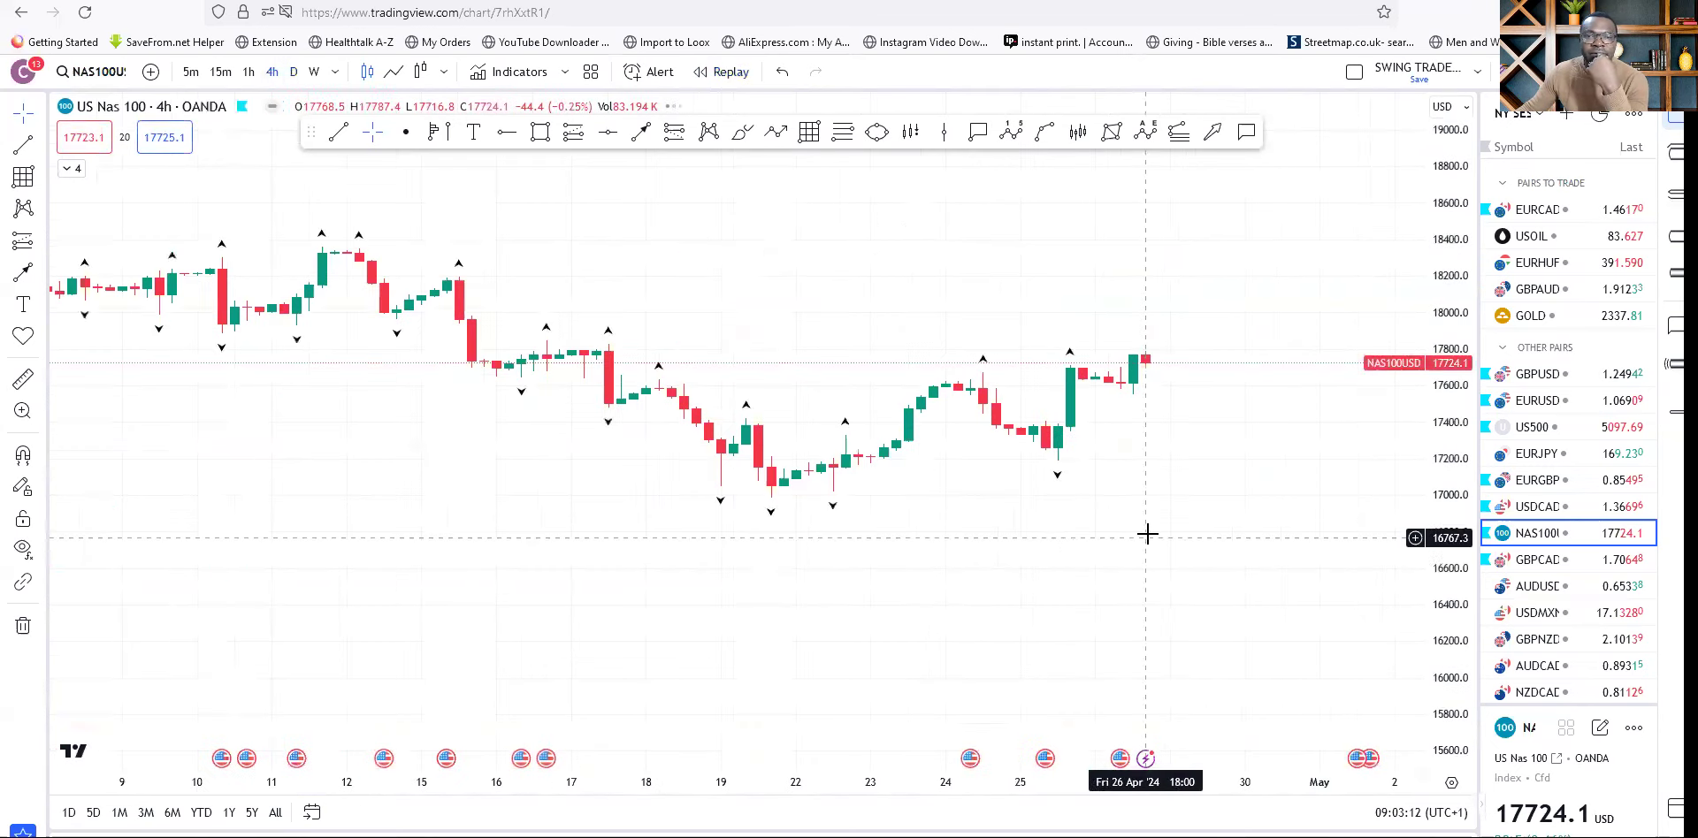
left_click_drag(1439, 594, 1439, 530)
left_click_drag(1011, 577, 860, 565)
scroll(1183, 462, "up", 2)
left_click_drag(958, 588, 1182, 721)
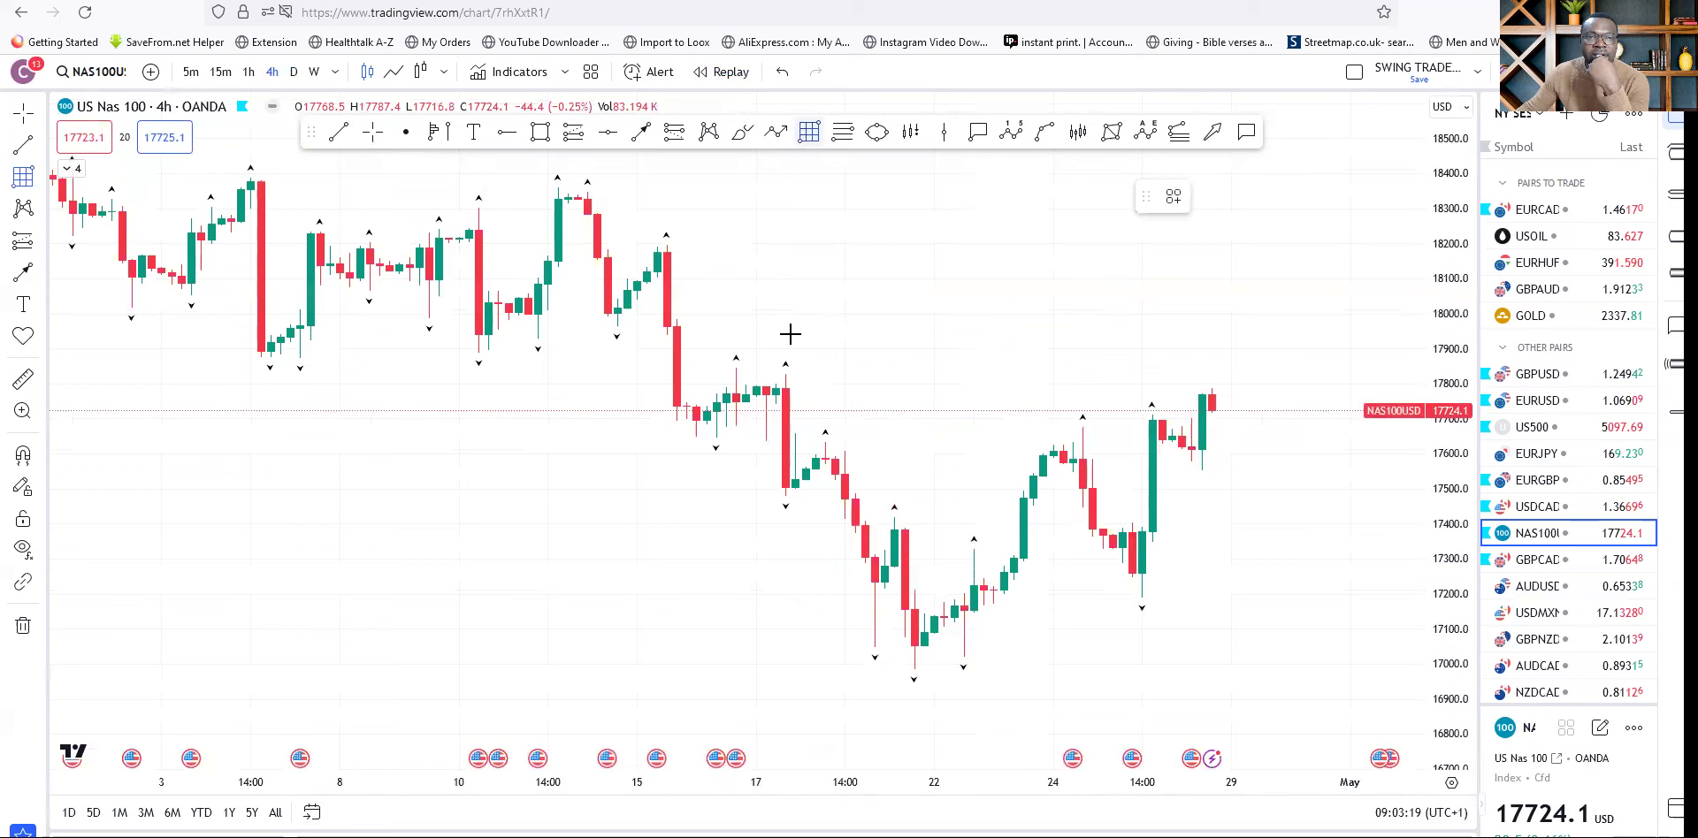
Draw range shapes over the mid-April drop and the 17 Apr and 18–19 Apr swings.
left_click(855, 446)
left_click_drag(748, 357, 805, 520)
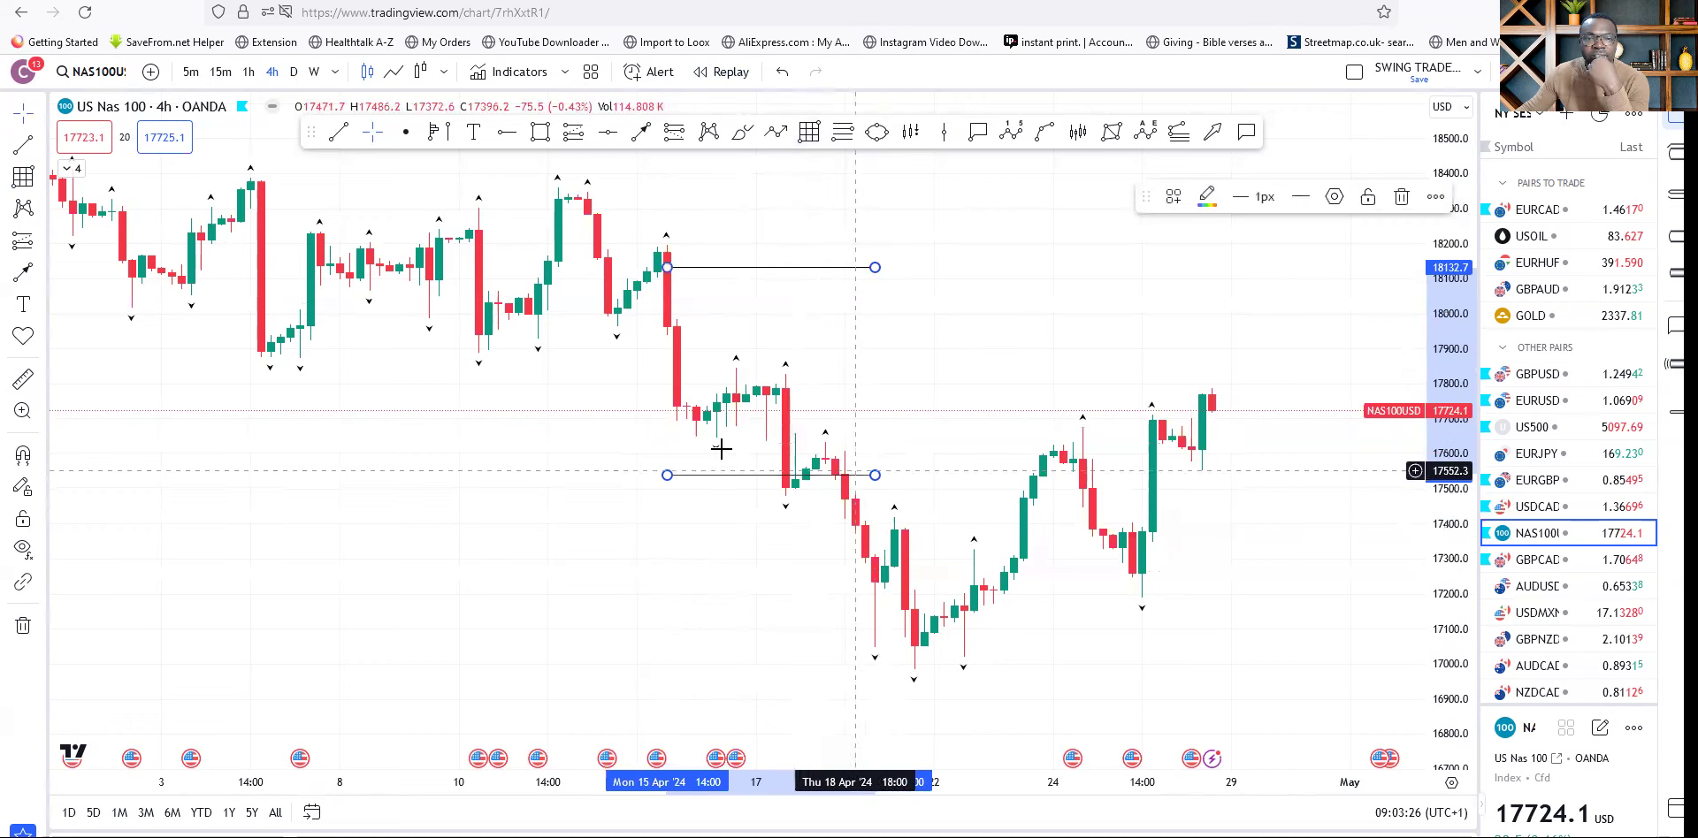
left_click_drag(795, 449, 668, 384)
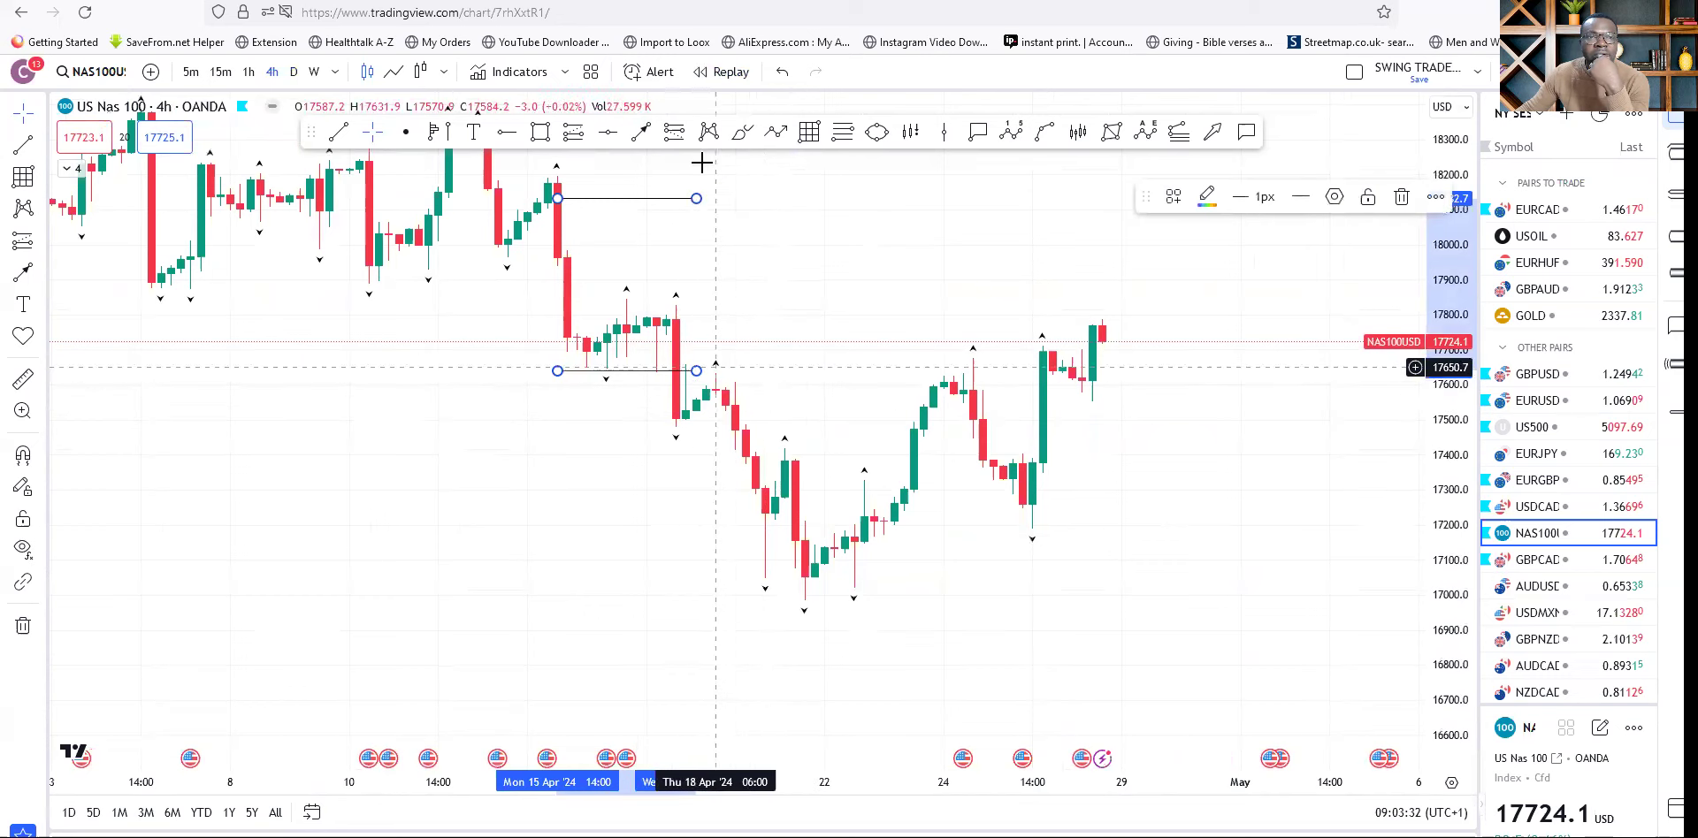
left_click(809, 136)
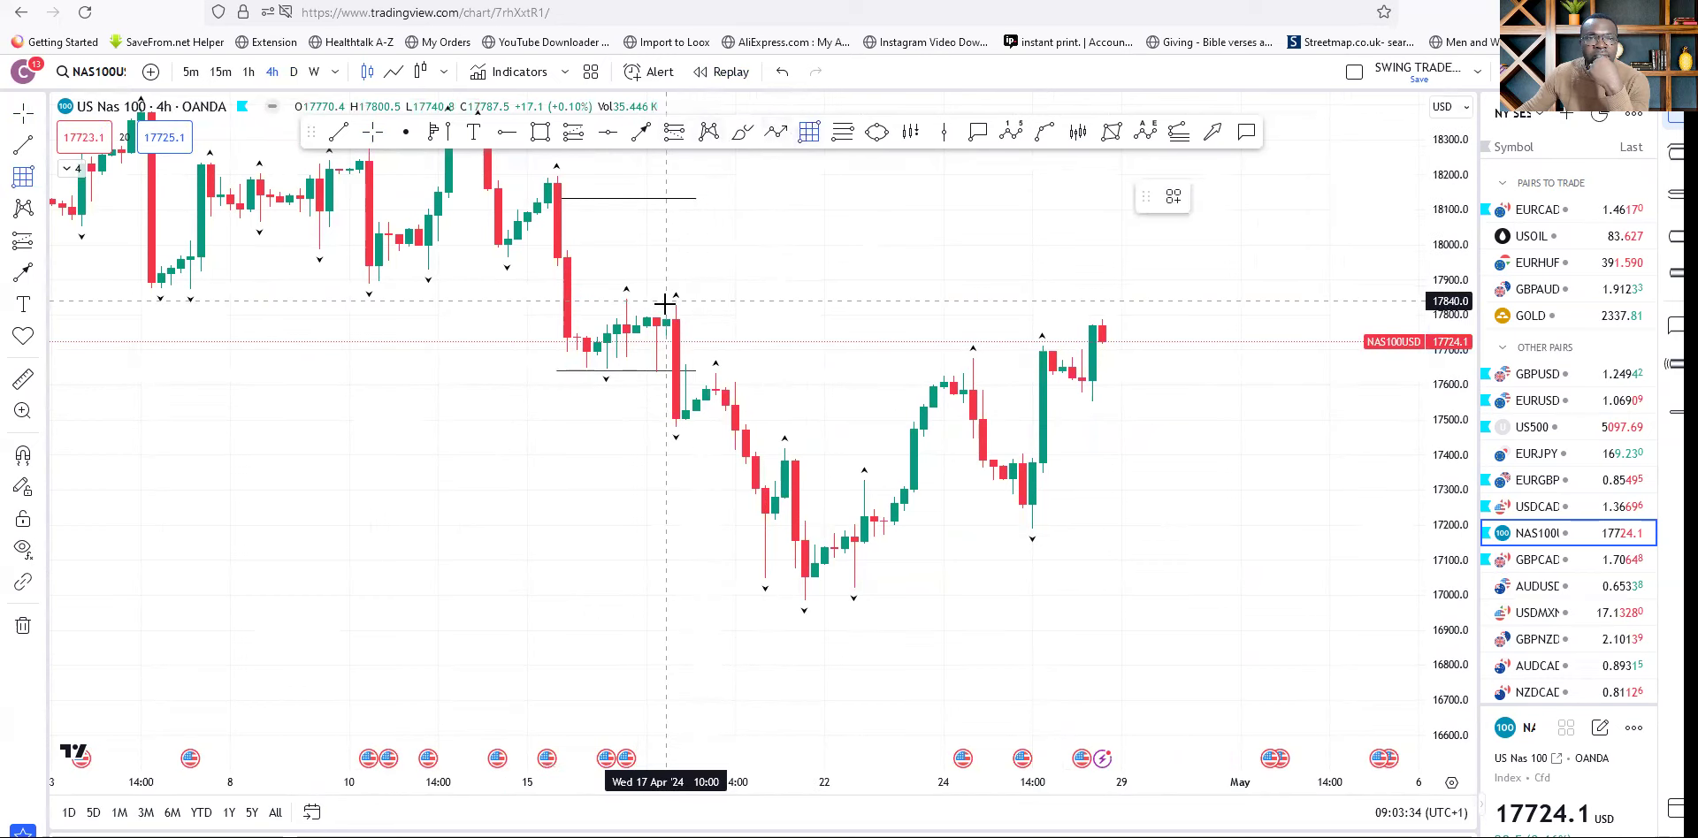
left_click_drag(666, 304, 755, 427)
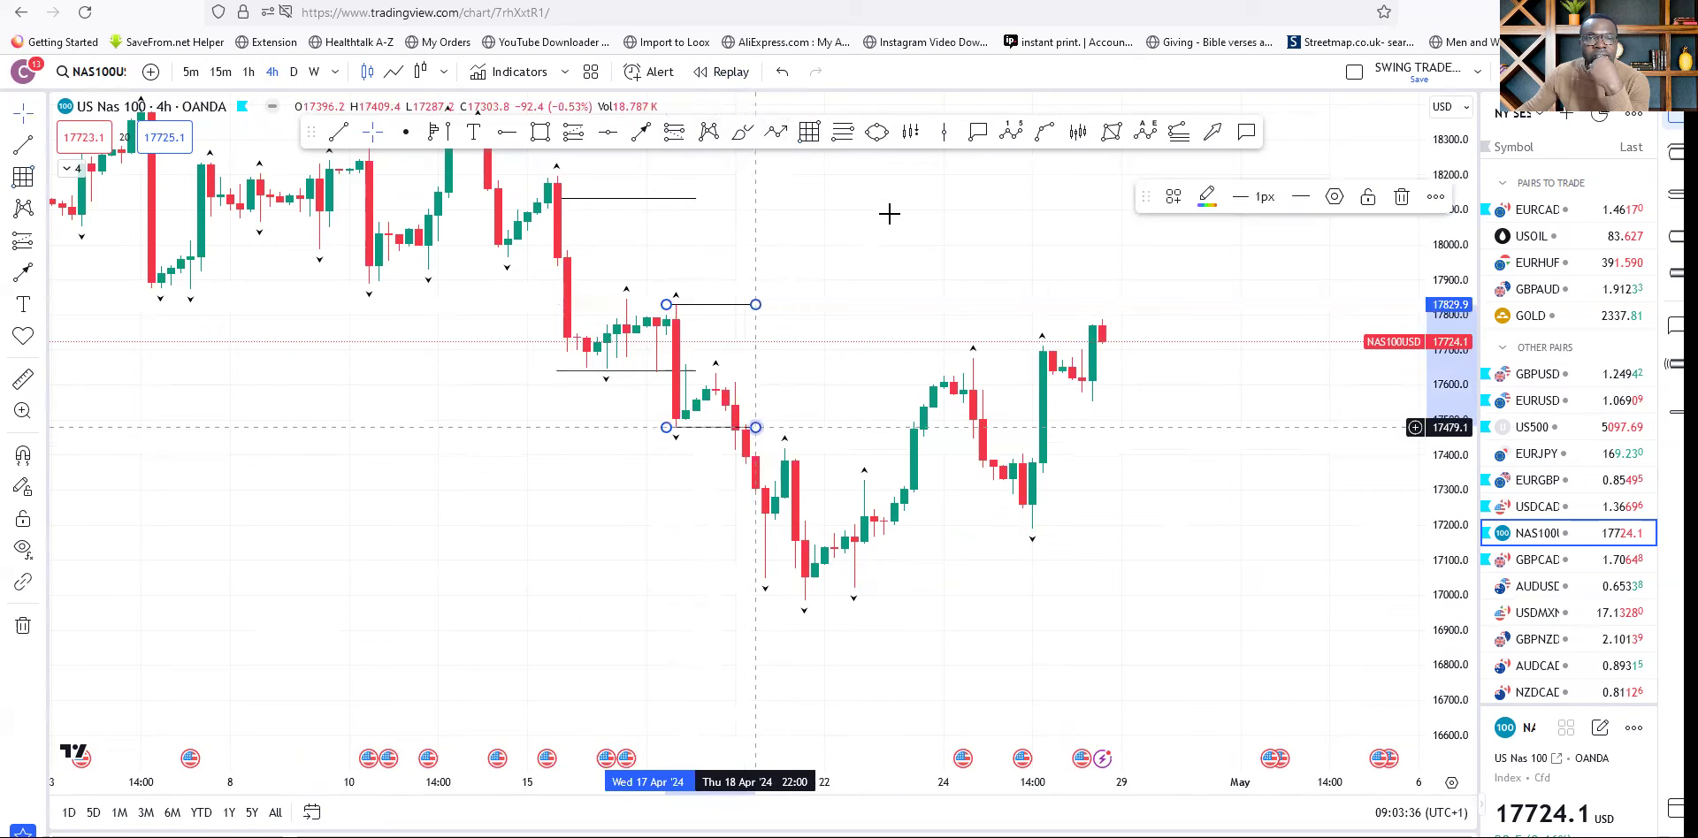
mouse_move(705, 371)
left_mouse_down()
mouse_move(758, 530)
mouse_move(812, 590)
mouse_move(778, 566)
mouse_move(795, 581)
left_mouse_up()
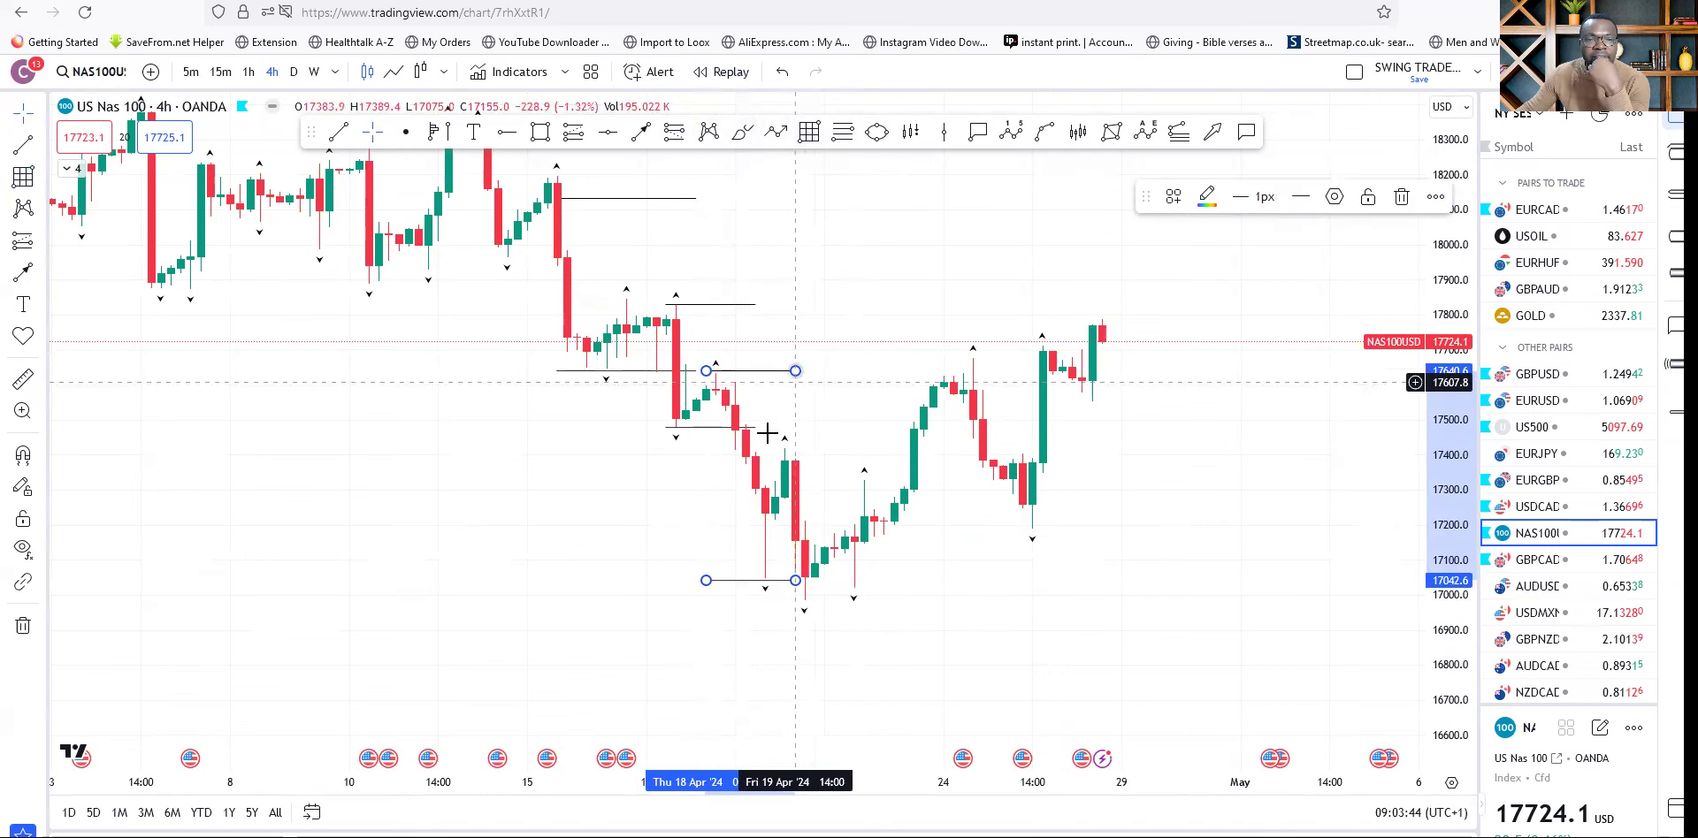
left_click(923, 601)
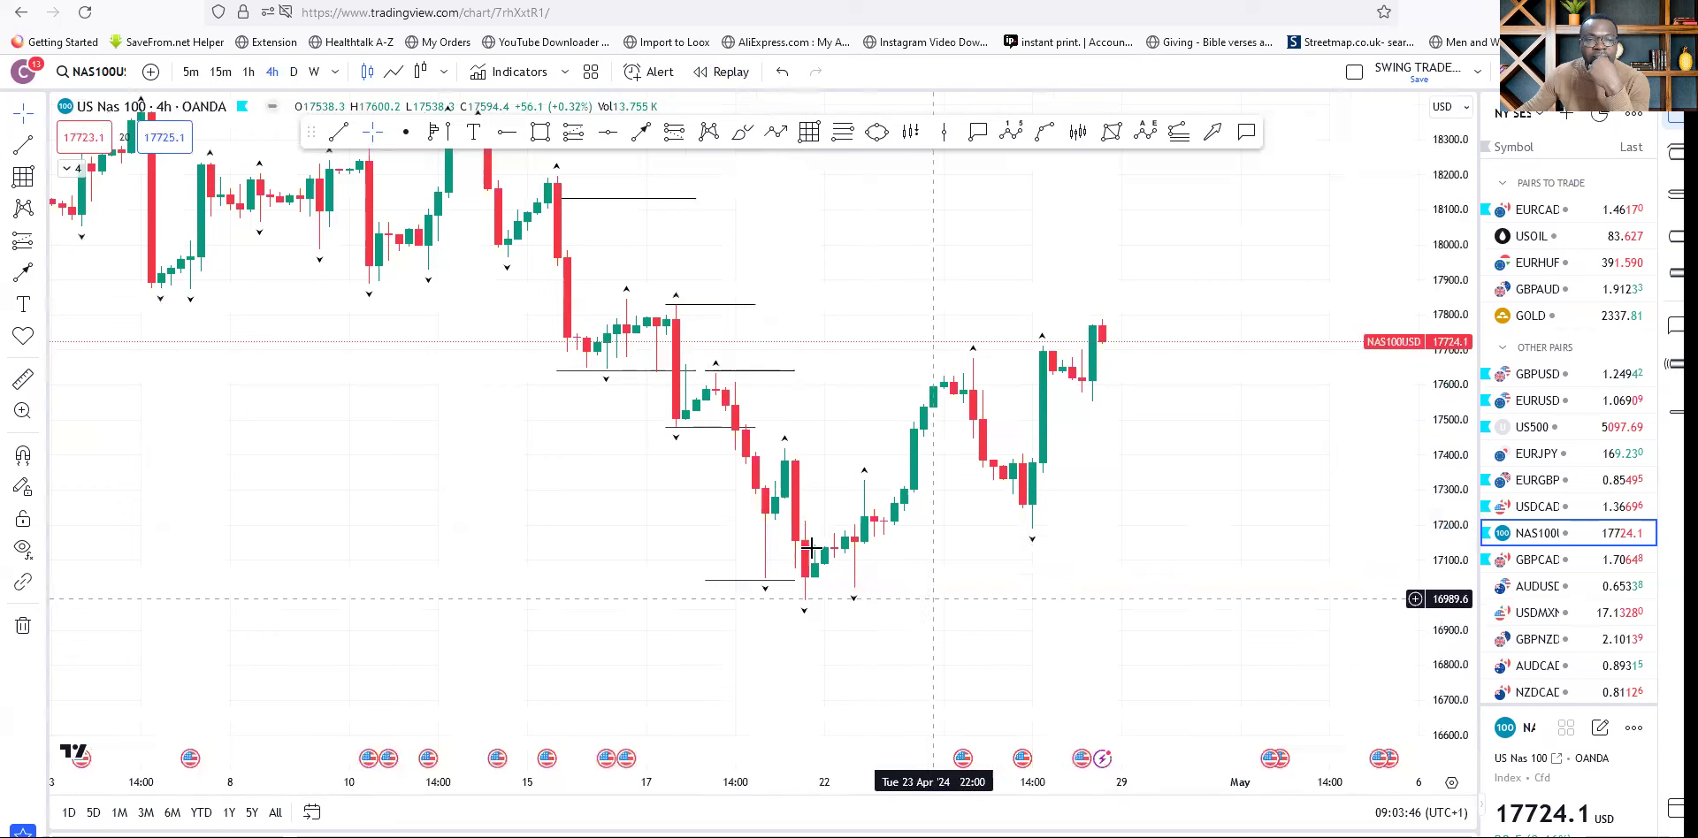
Mark the 19–25 Apr base, 22–25 Apr rally and 25 Apr dip with range drawings.
left_click(809, 132)
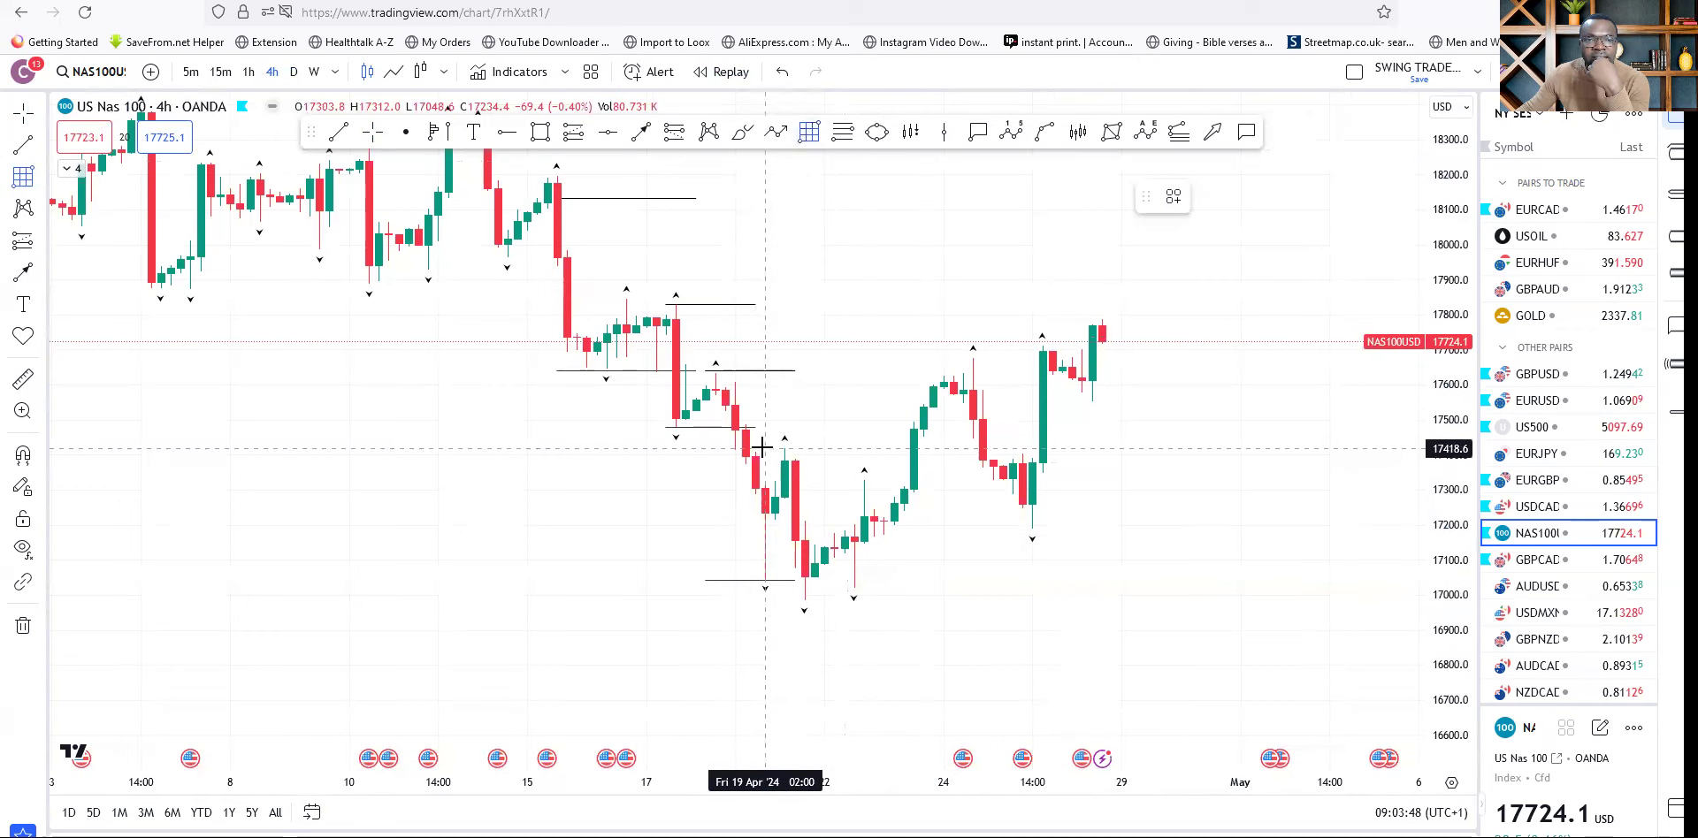
left_click_drag(834, 602, 1032, 600)
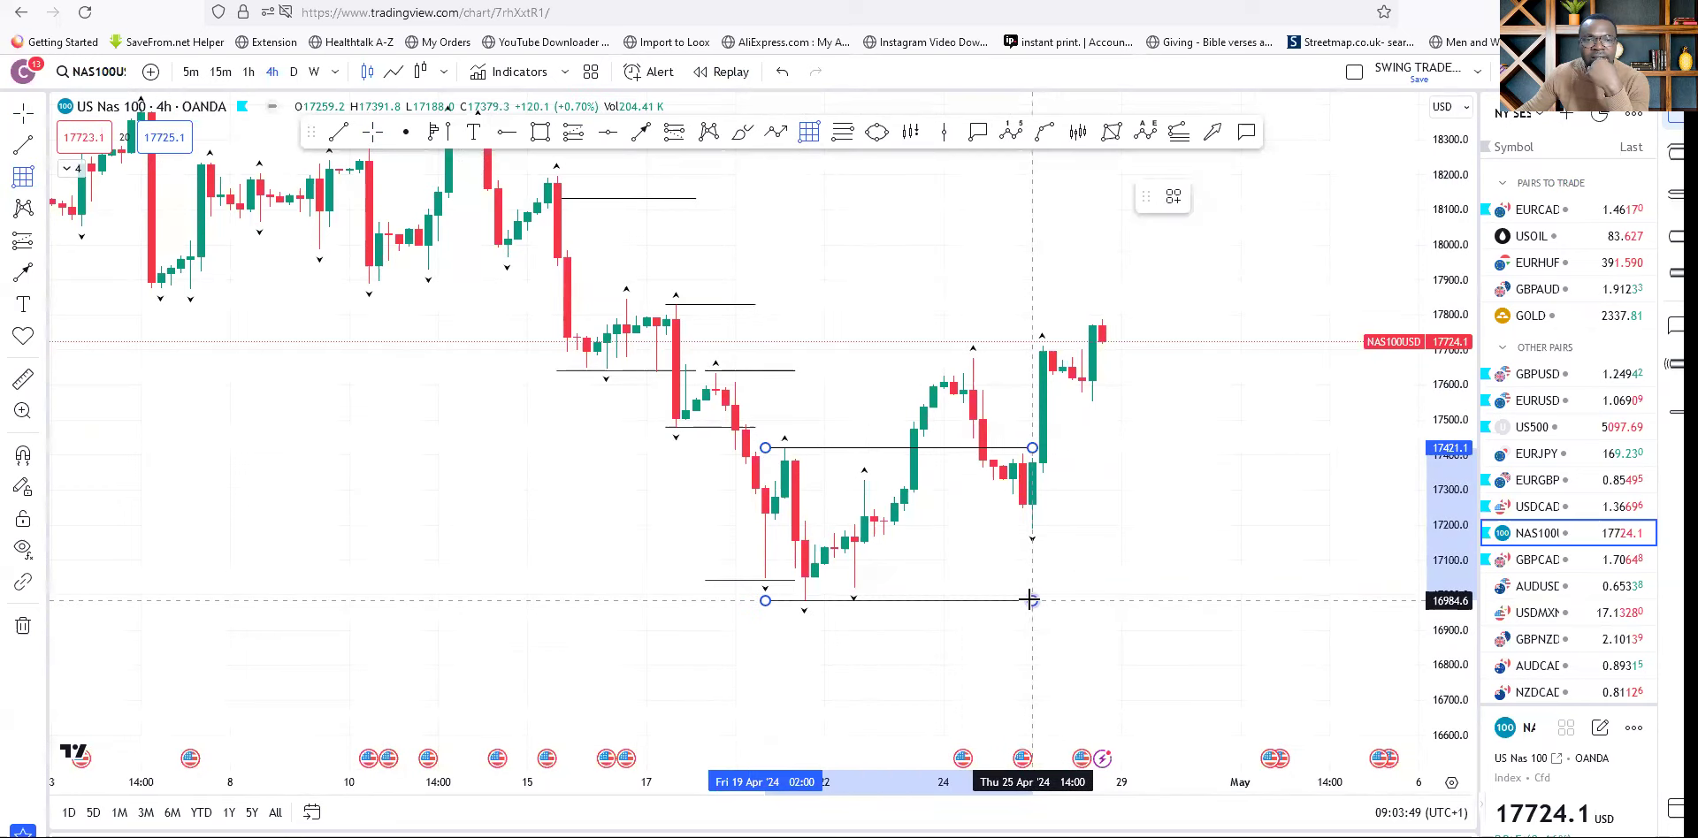
left_click(809, 132)
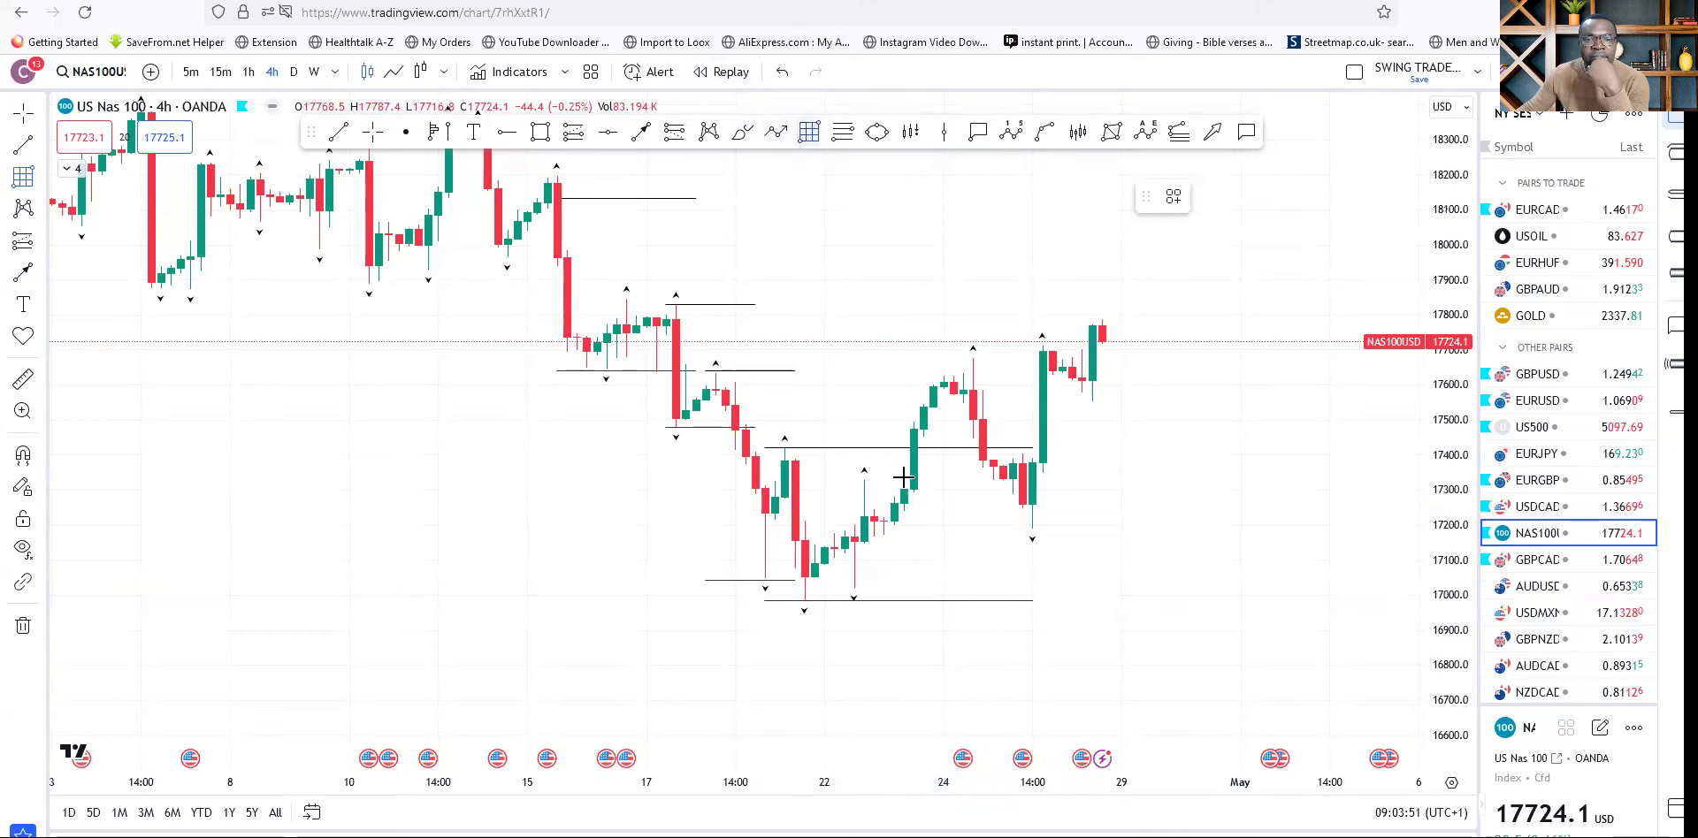
left_click_drag(844, 593, 933, 474)
left_click_drag(980, 391, 997, 364)
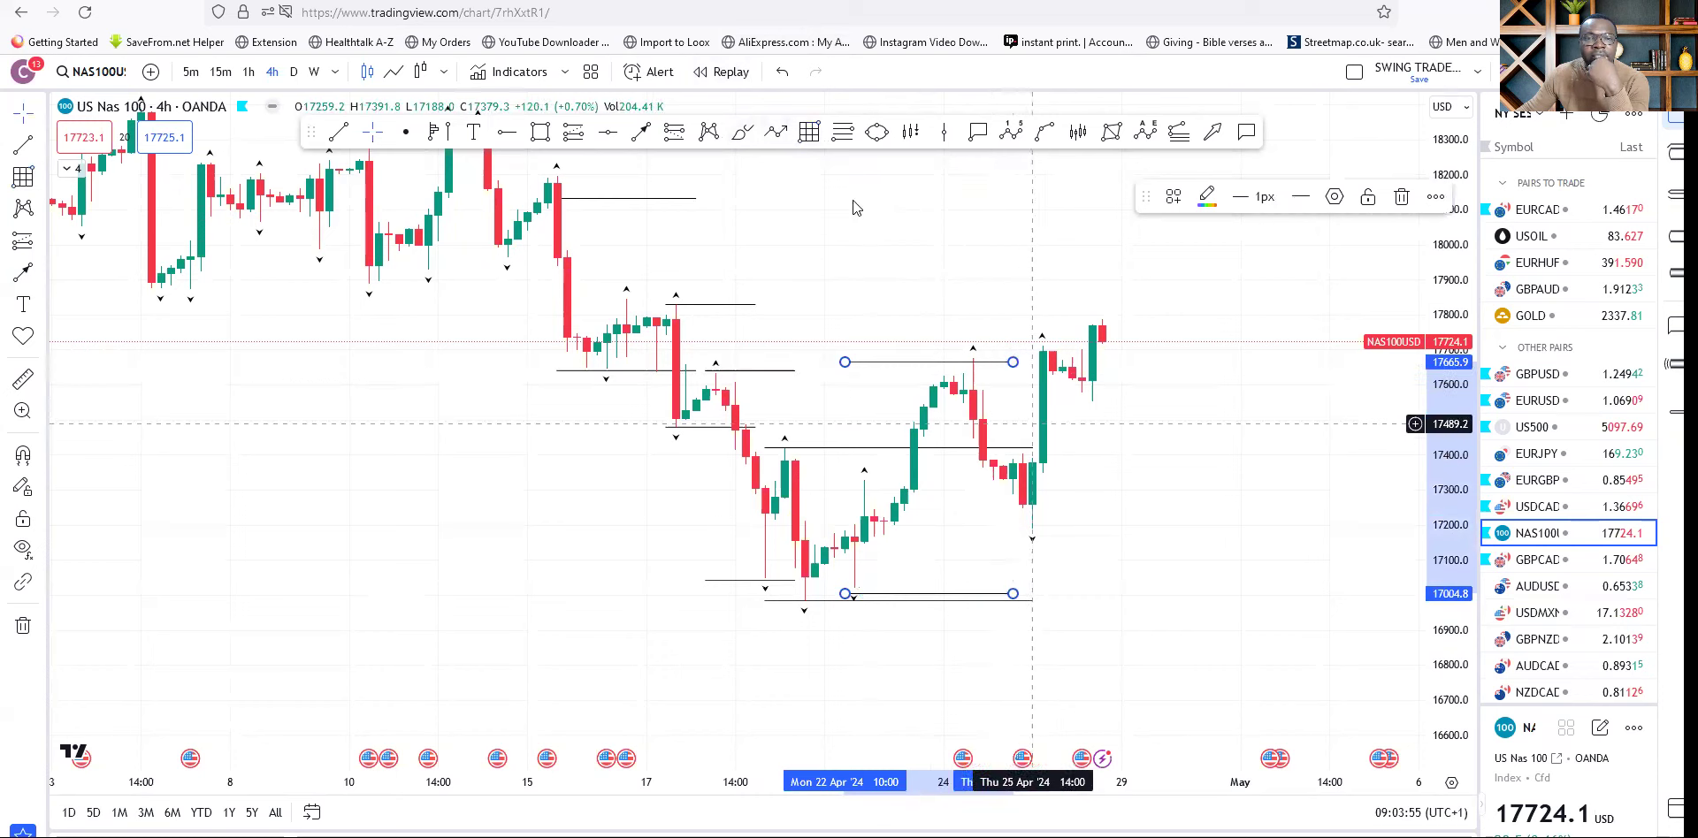
left_click(809, 132)
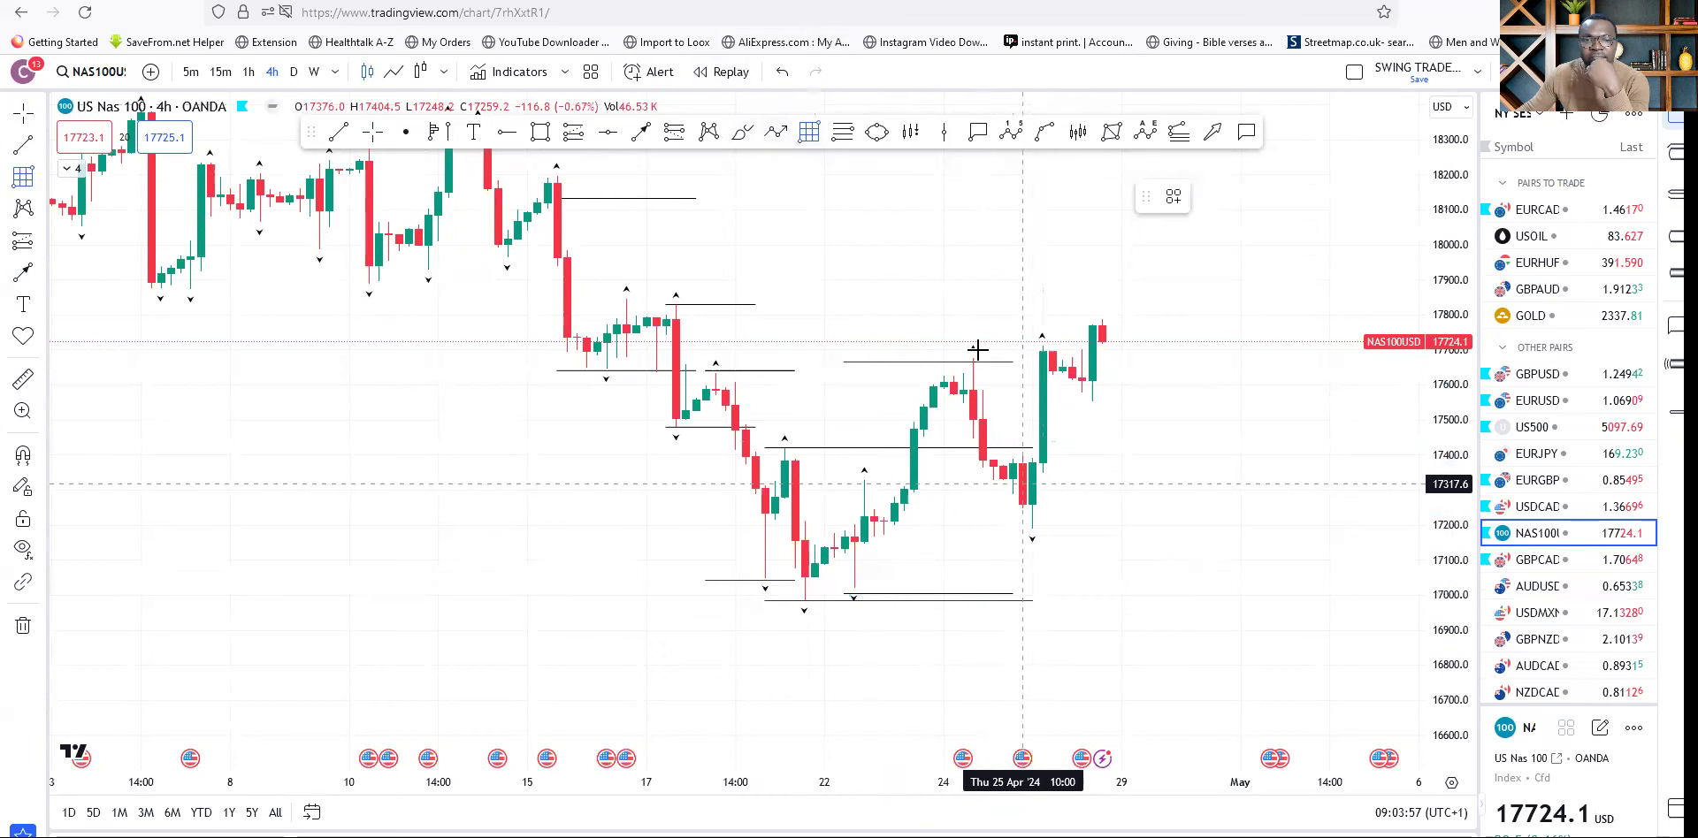
mouse_move(1017, 530)
left_mouse_down()
mouse_move(1121, 406)
mouse_move(1131, 332)
mouse_move(1113, 344)
left_mouse_up()
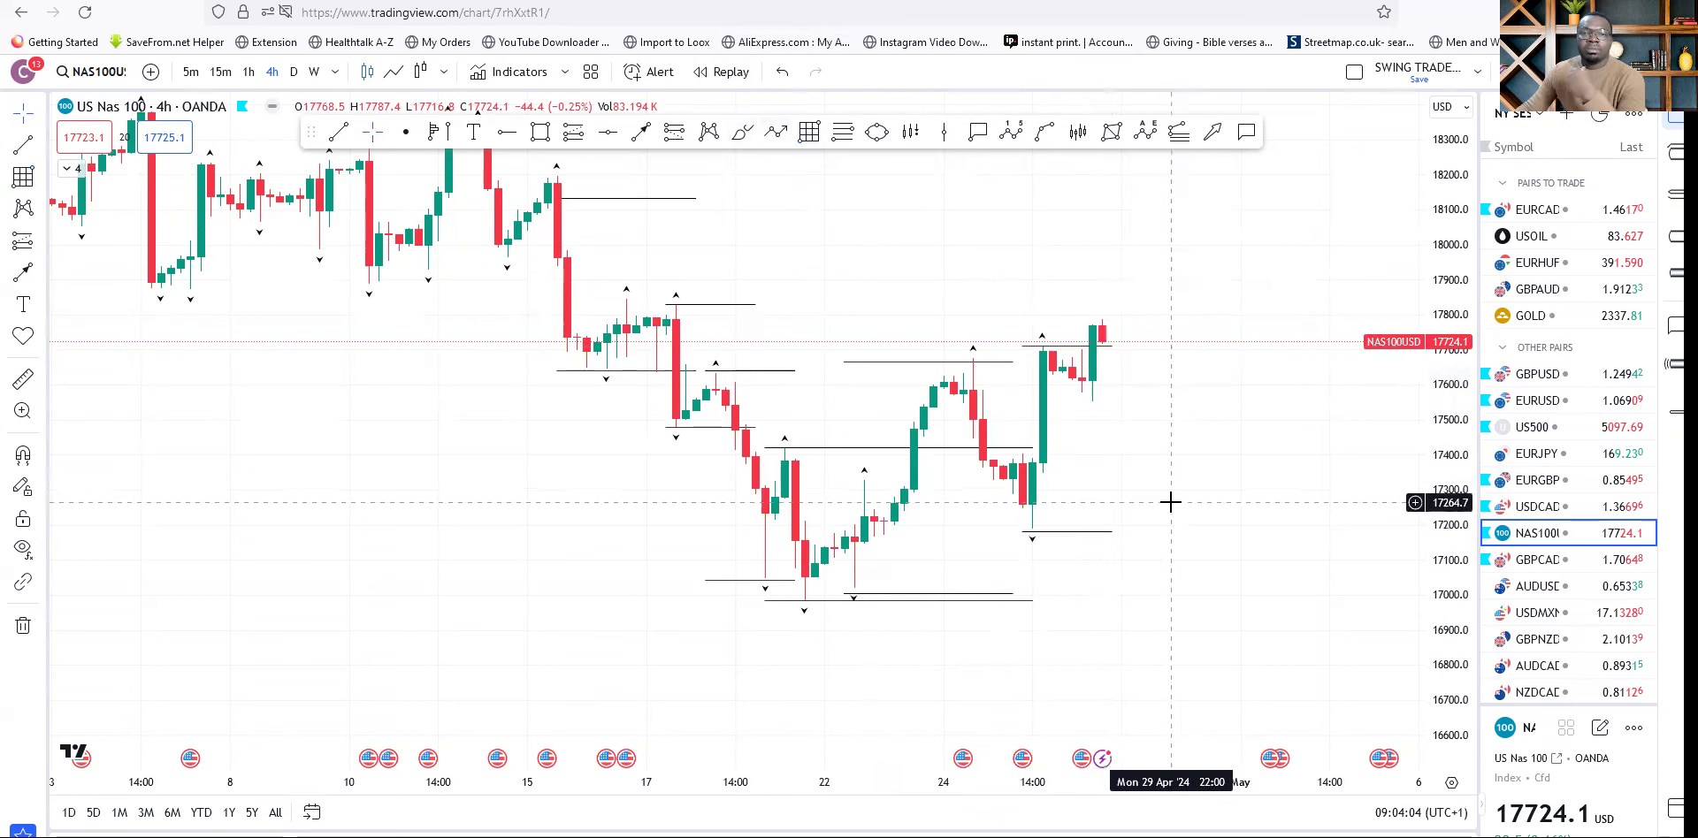
Project range lines past the latest candle, raise the top line, then switch to 15 minutes.
mouse_move(1164, 527)
left_mouse_down()
mouse_move(1097, 589)
mouse_move(1098, 641)
left_mouse_up()
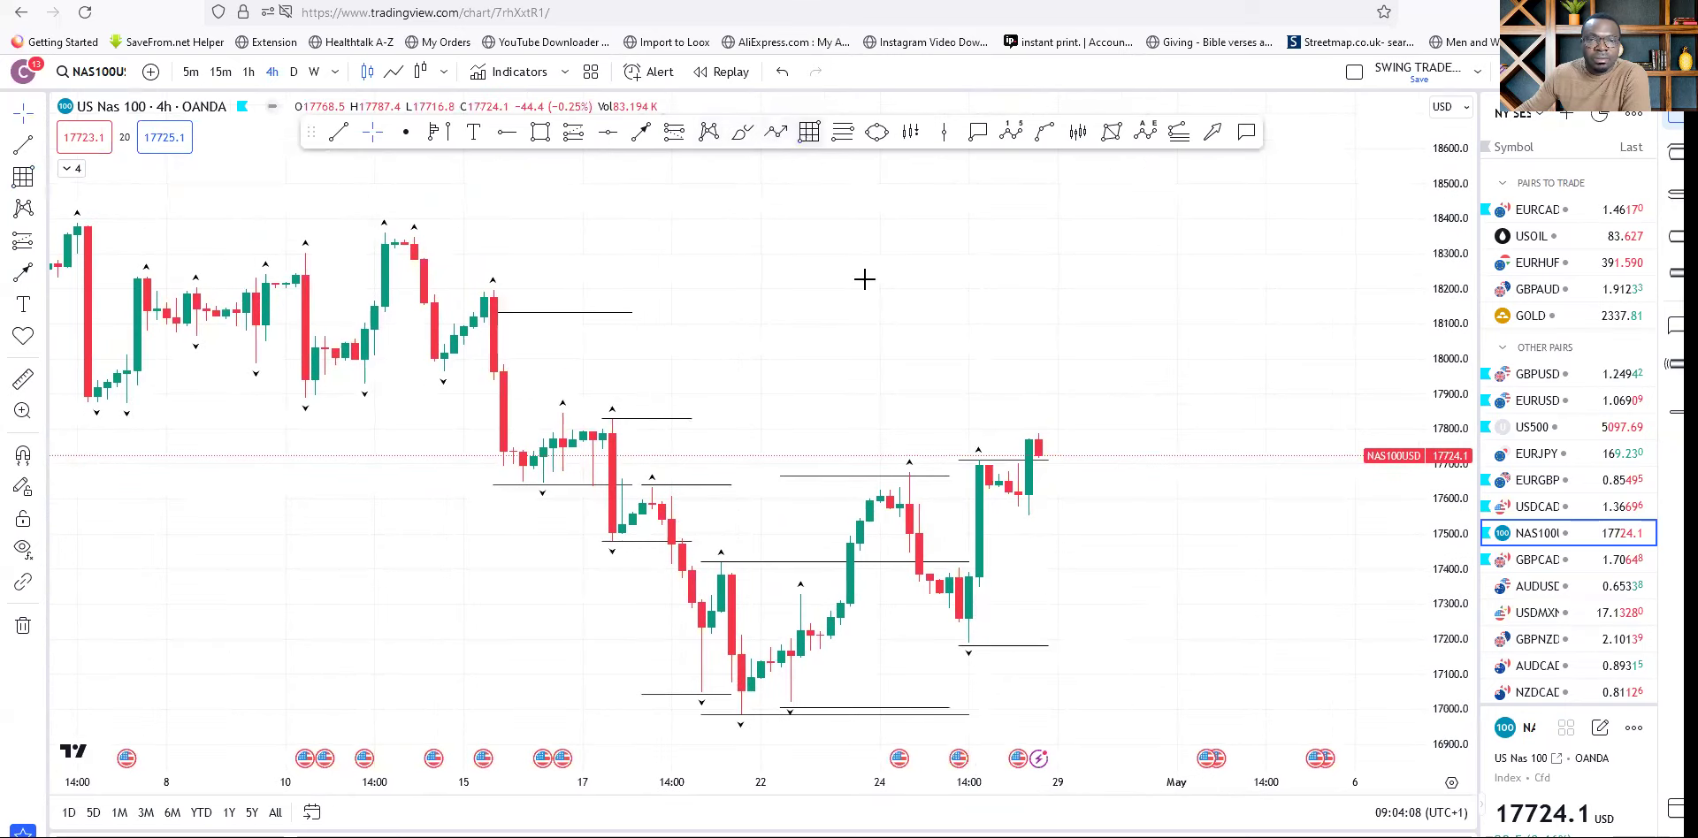
mouse_move(1008, 510)
left_mouse_down()
mouse_move(1266, 389)
mouse_move(1262, 372)
left_mouse_up()
left_click(1187, 653)
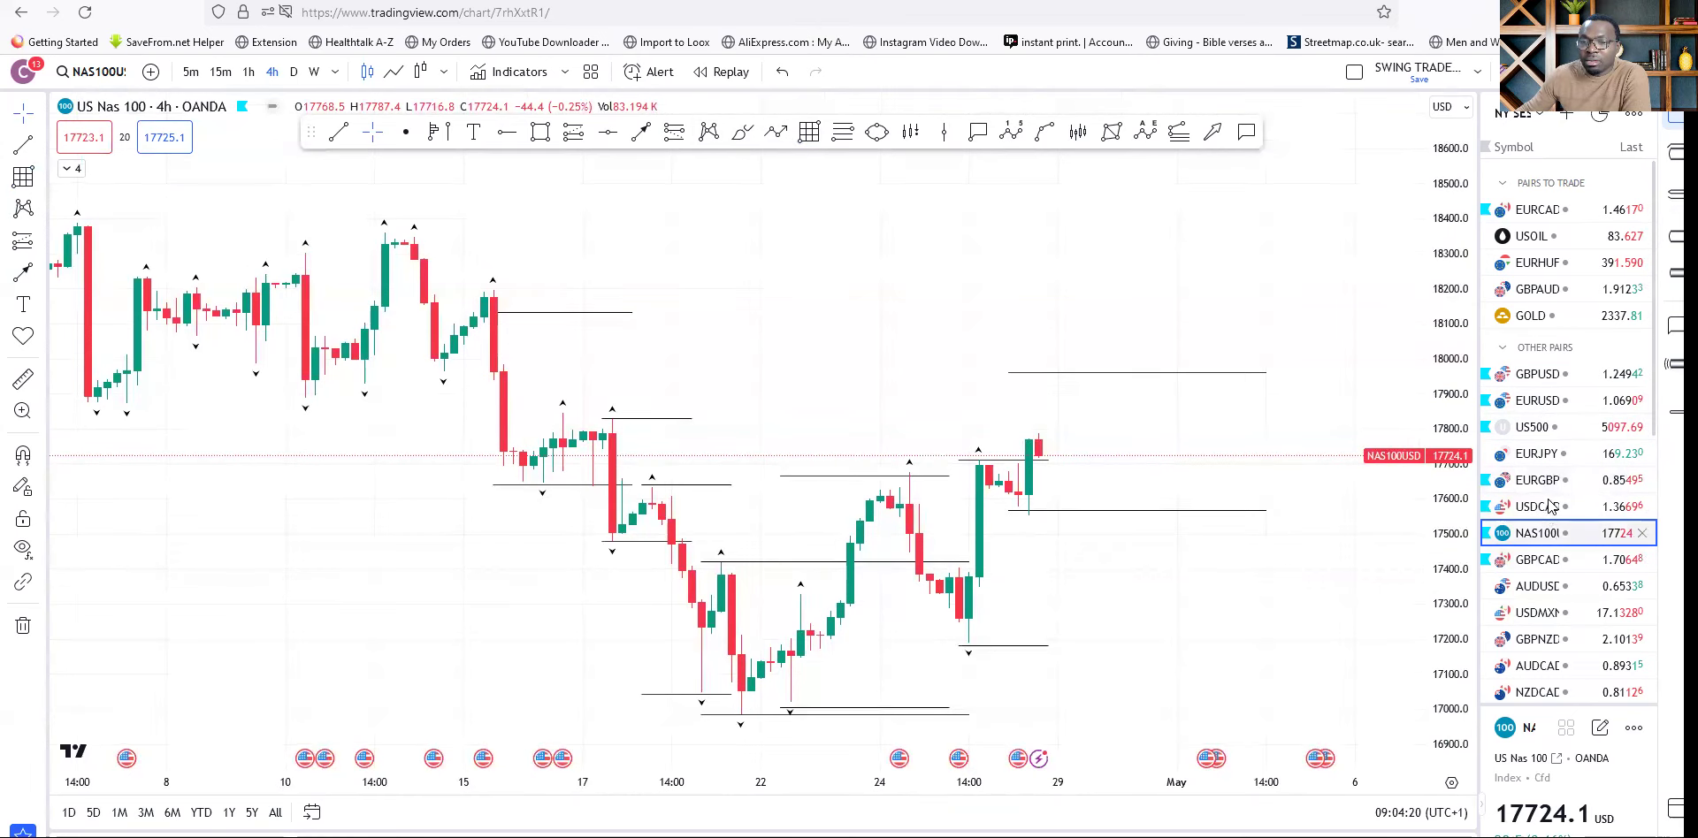
left_click_drag(1148, 611, 1186, 512)
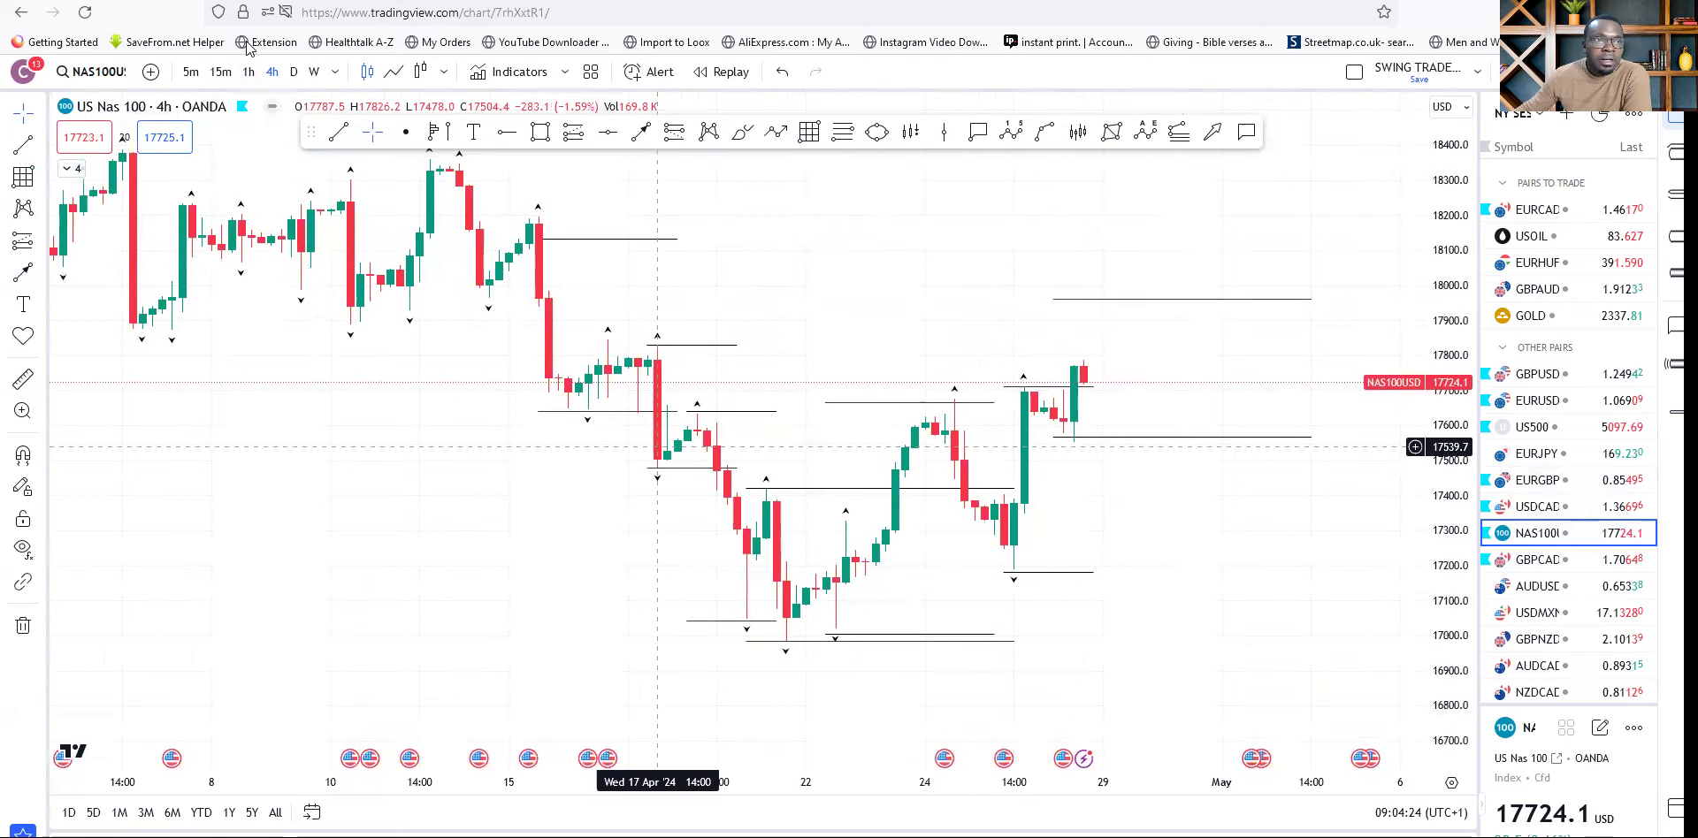
left_click(220, 71)
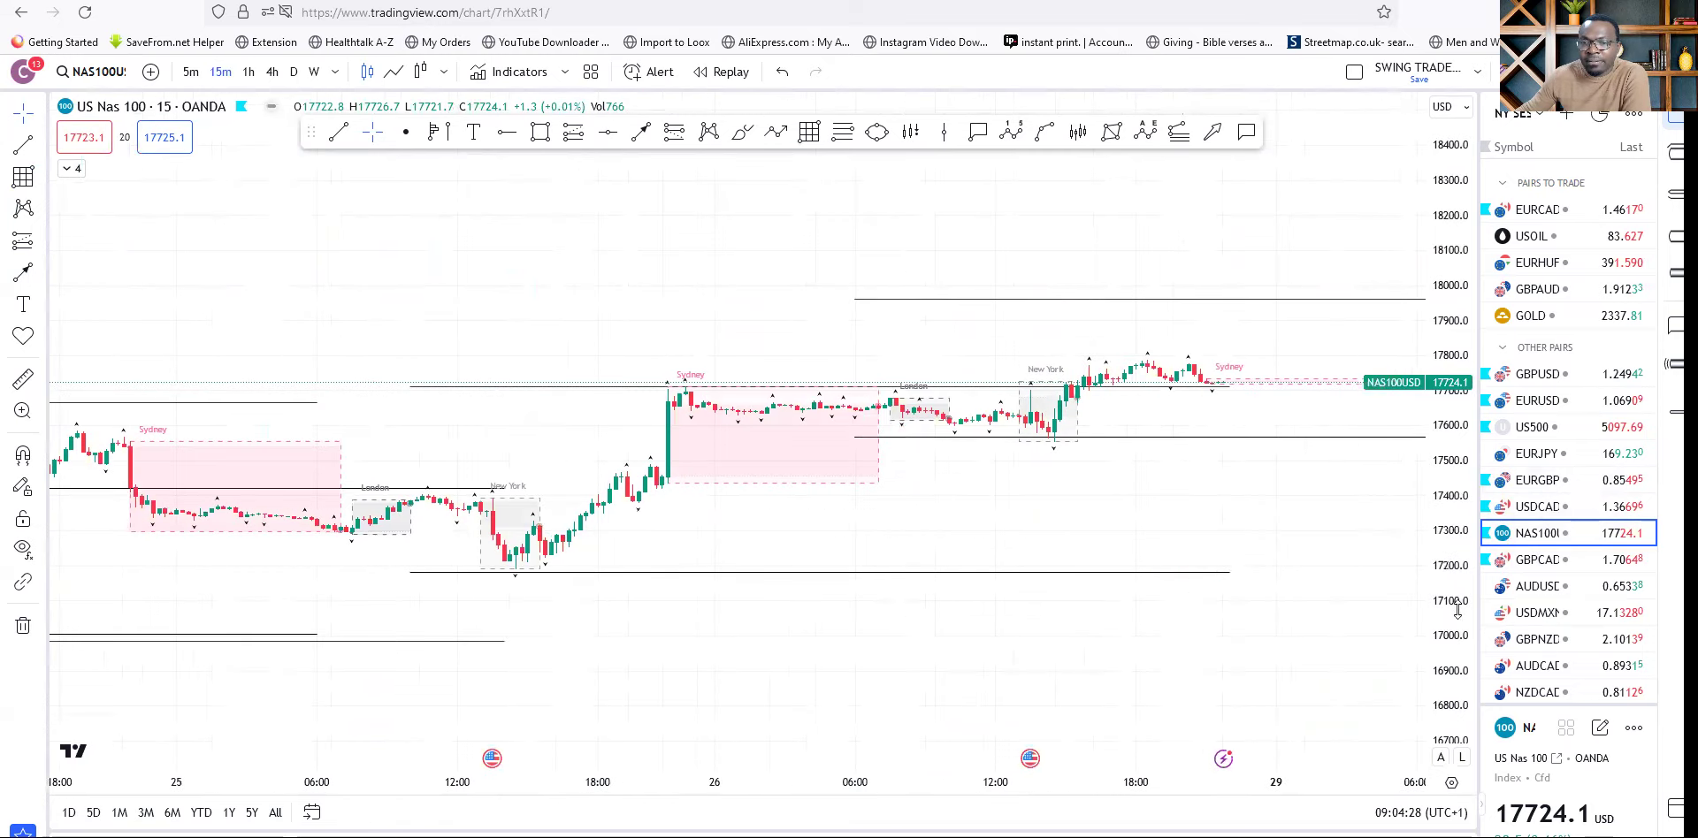
Inspect the latest 15-minute sessions against the projected top range line.
left_click_drag(1458, 610, 1456, 539)
left_click_drag(1258, 569, 775, 365)
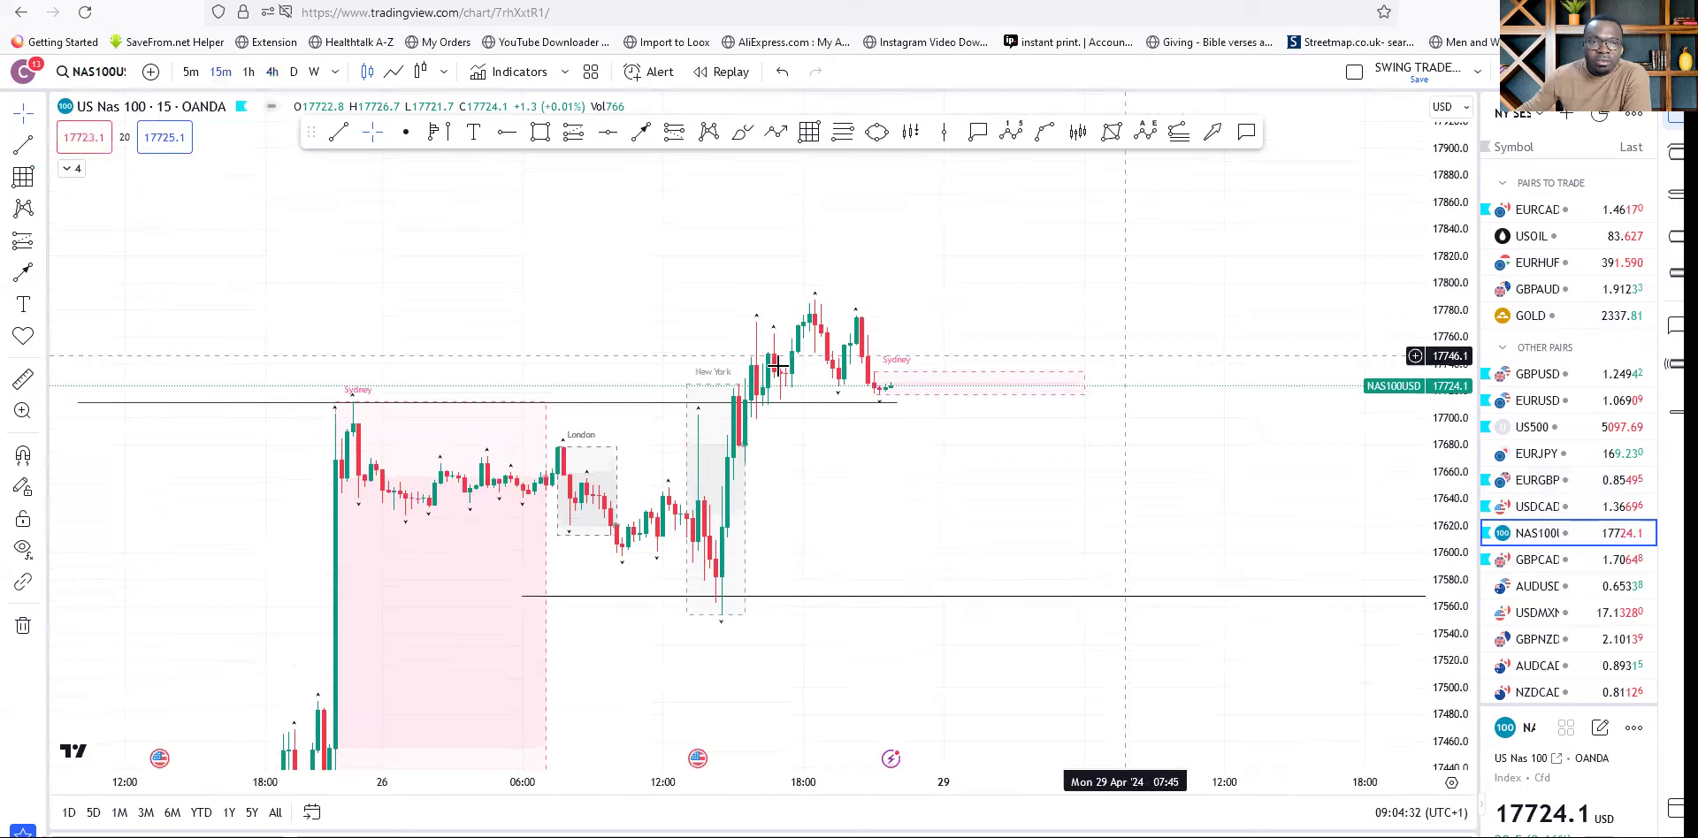
left_click_drag(1125, 537, 1176, 641)
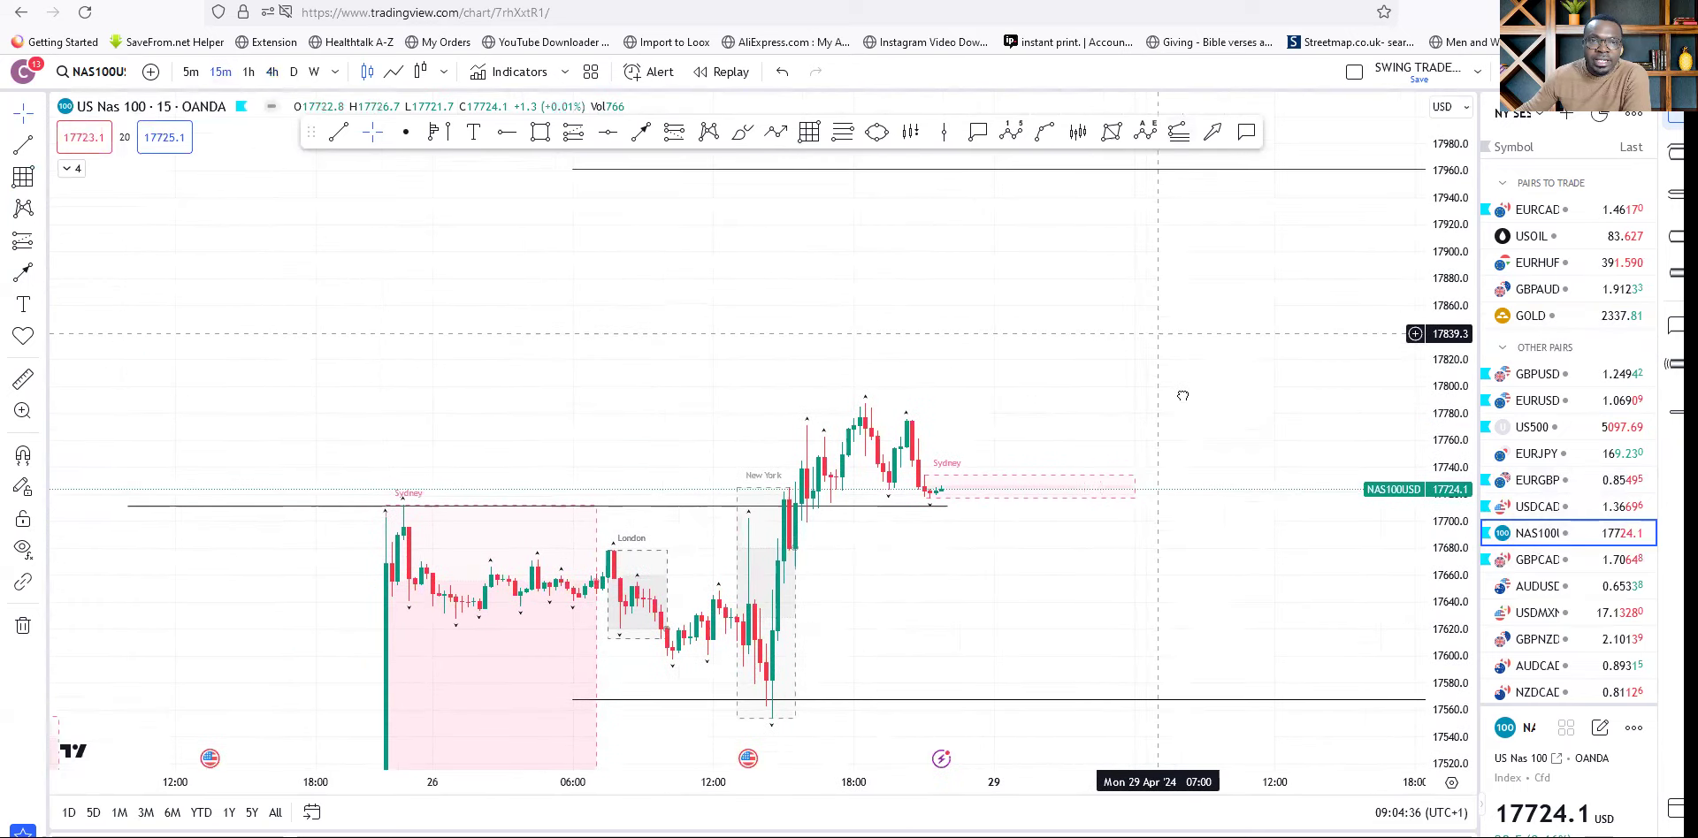
left_click_drag(1182, 396, 1122, 398)
left_click_drag(1129, 500, 1179, 549)
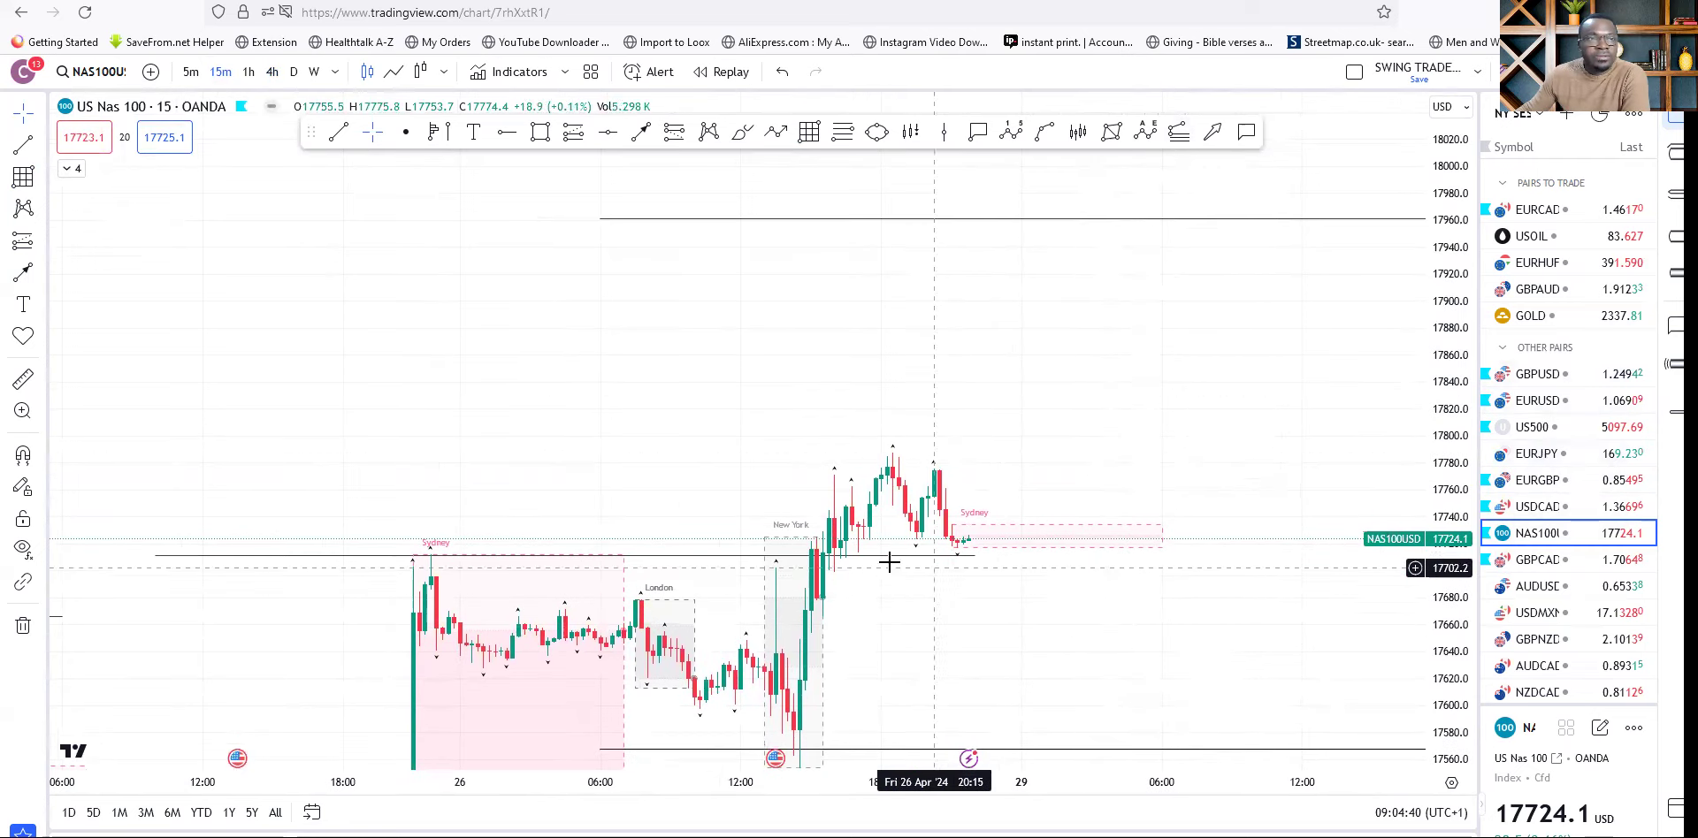
left_click_drag(1061, 589, 1055, 353)
Return to the 4-hour chart, refit its price scale, then switch back to 15 minutes.
left_click(273, 72)
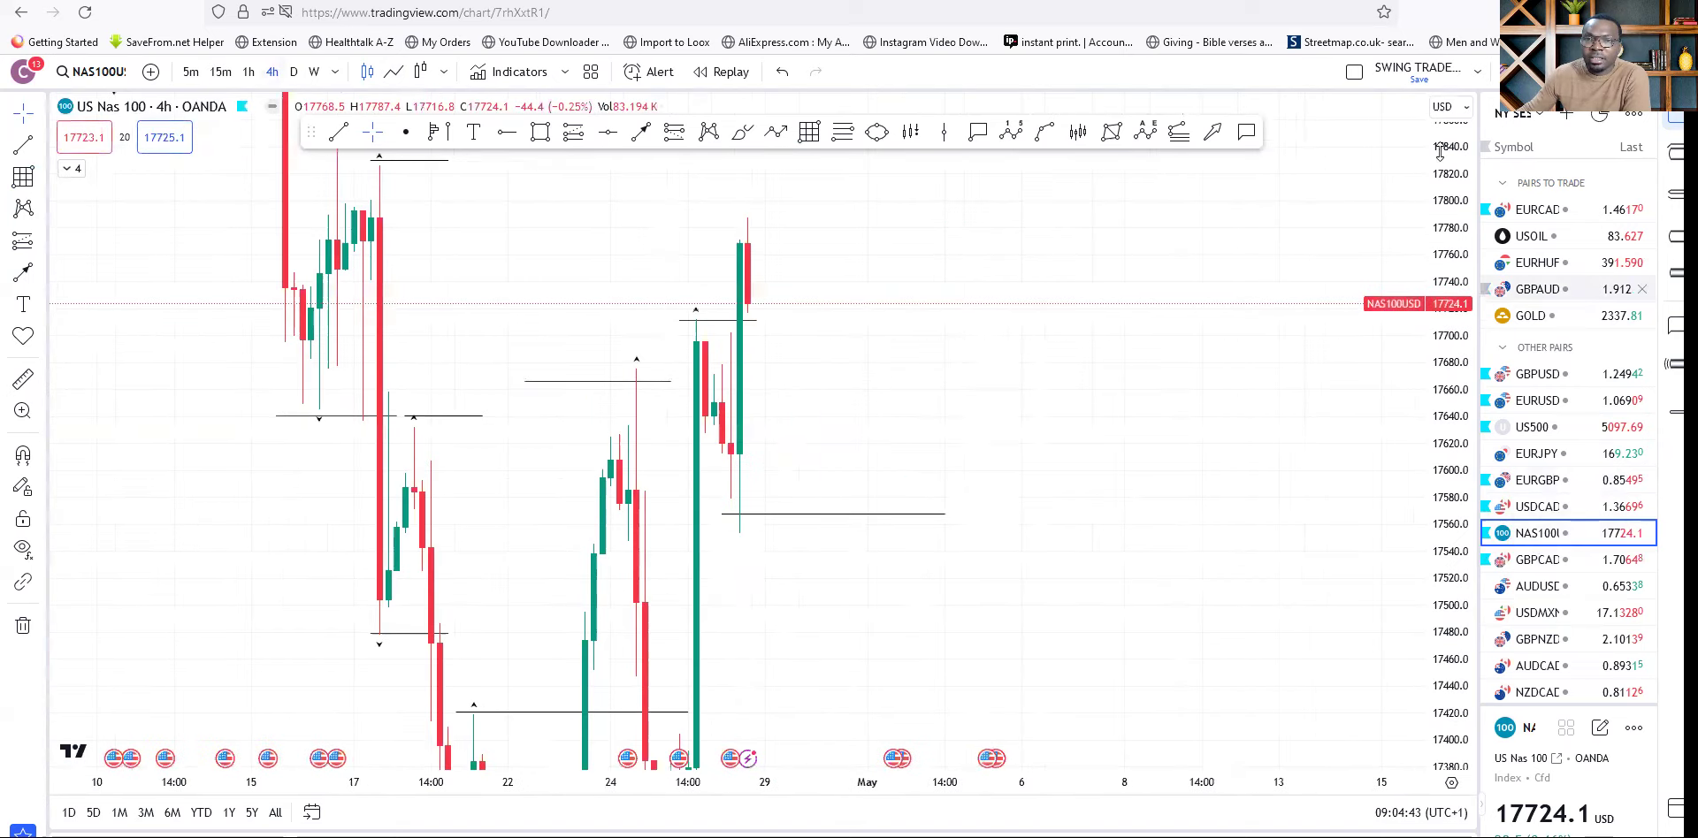
double_click(1452, 431)
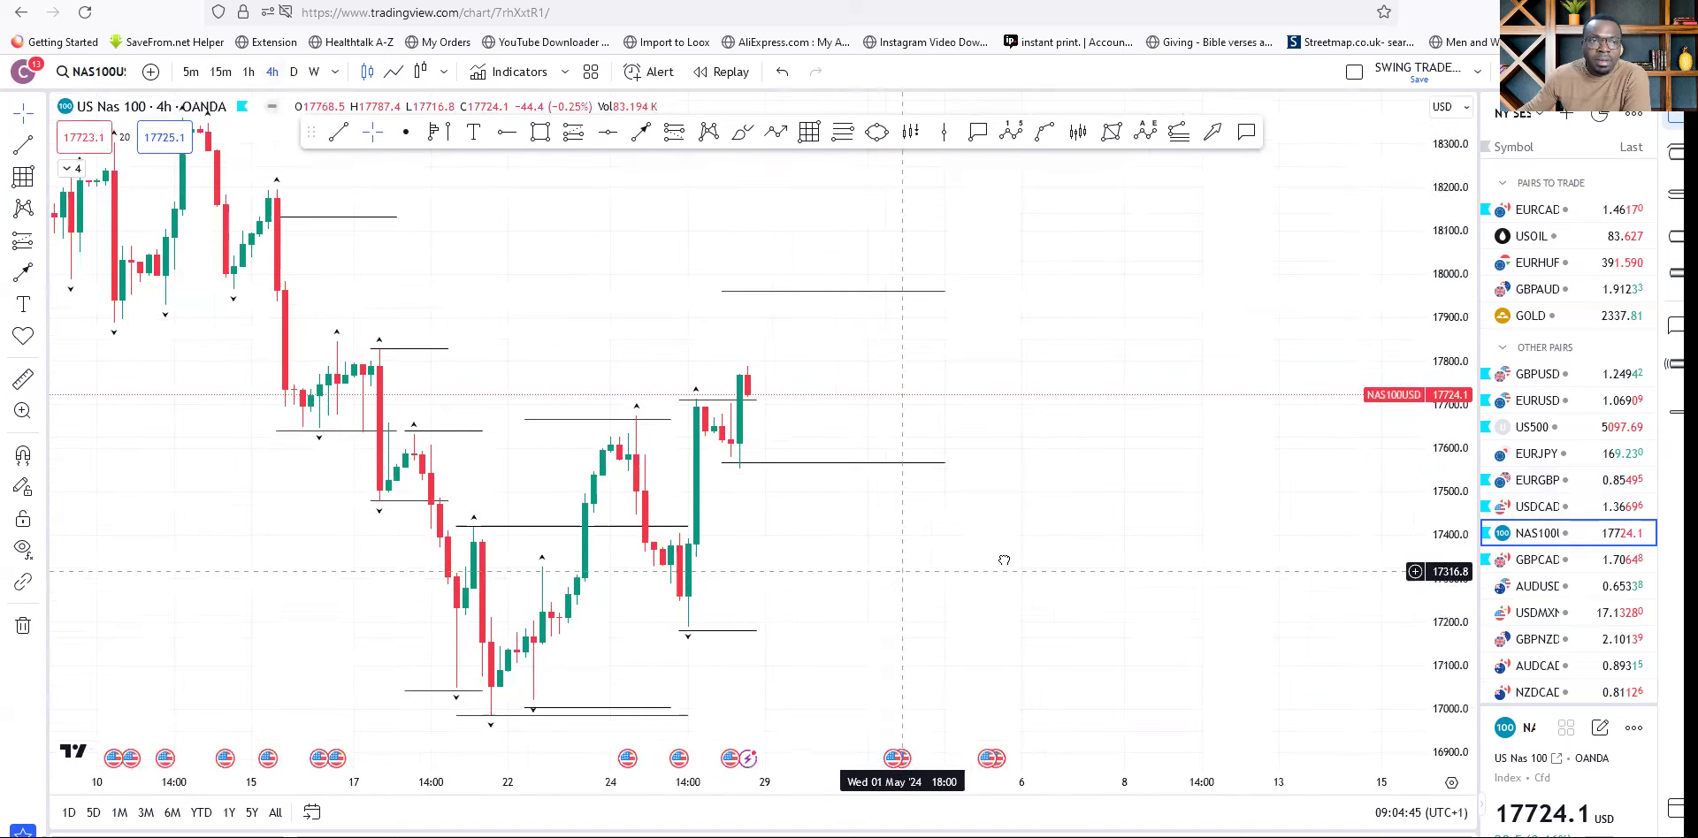
left_click_drag(1004, 560, 1099, 553)
scroll(1080, 553, "up", 3)
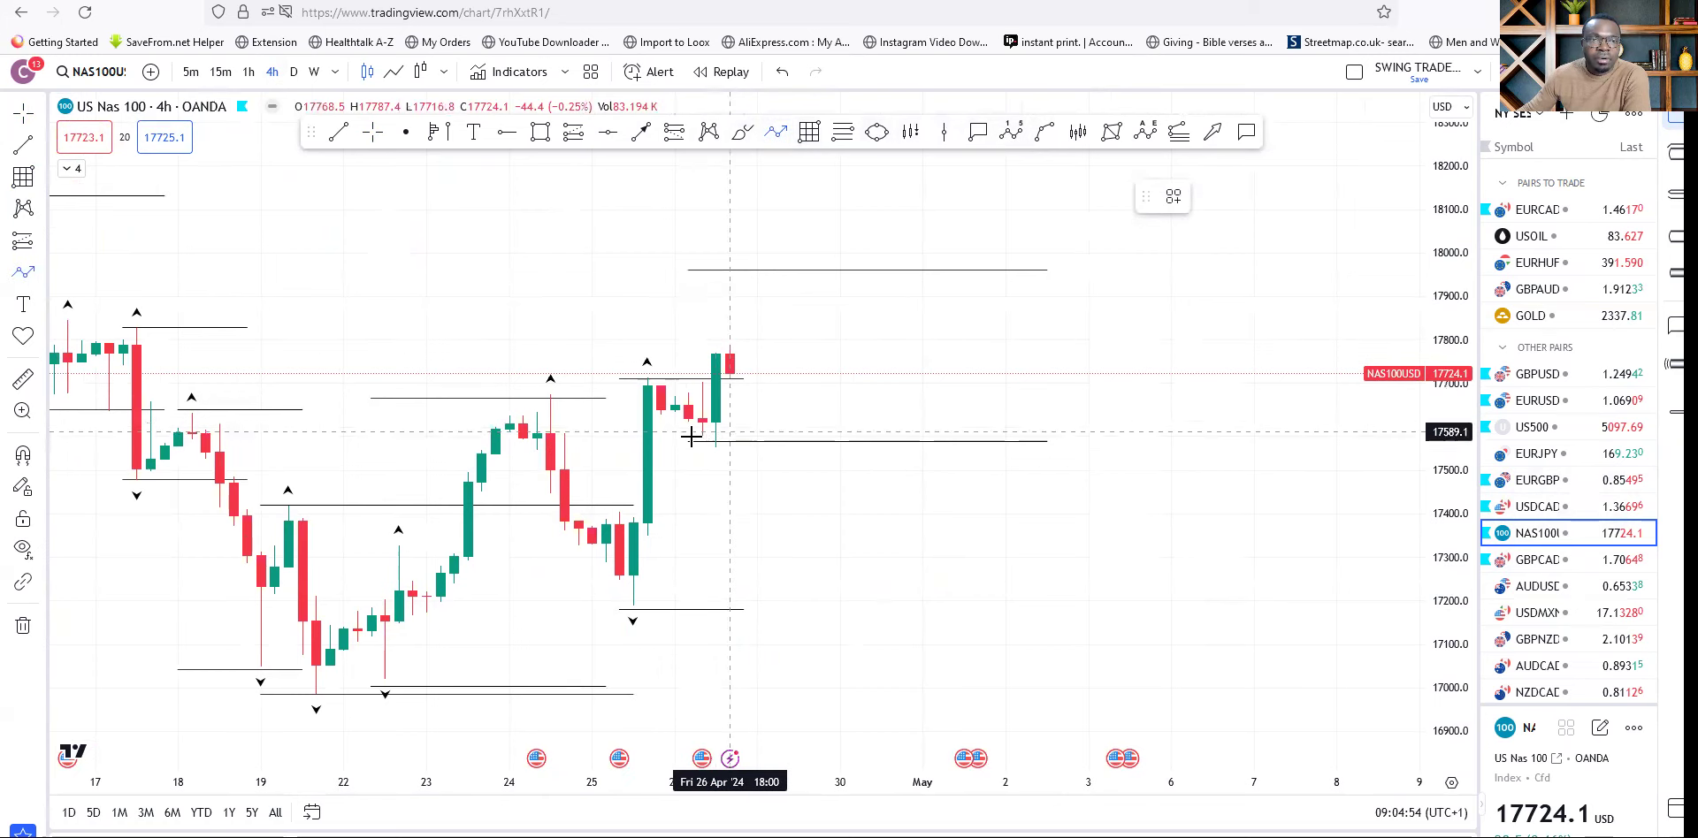
scroll(619, 362, "down", 3)
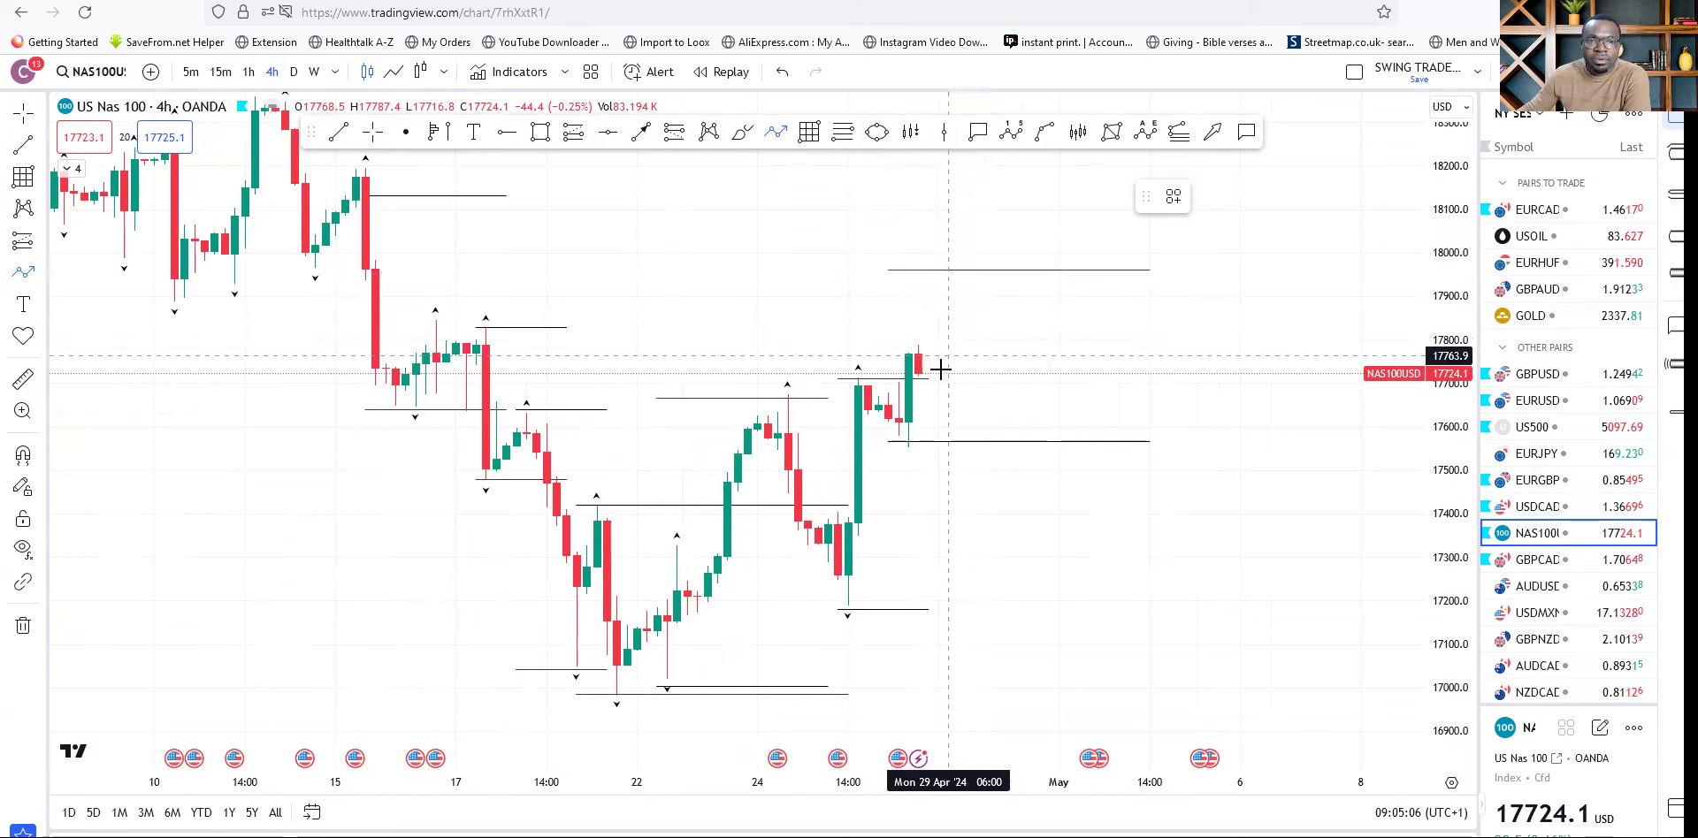
left_click(221, 74)
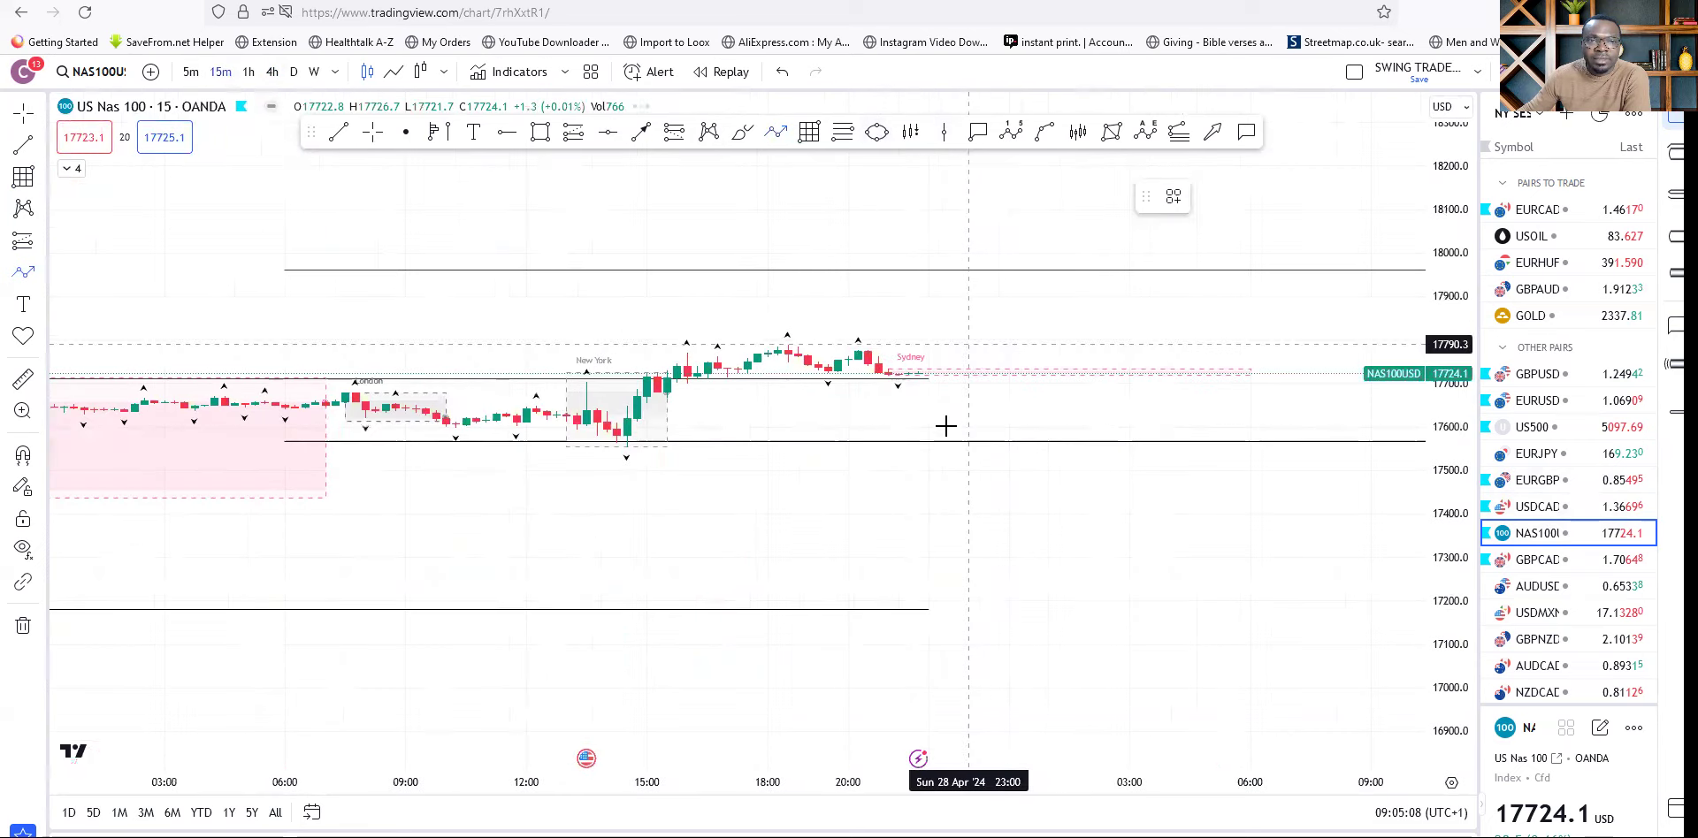
Draw a path from current price dipping near 17600 up to 17960, and place a long entry near 17663.9.
left_click(898, 376)
left_click(918, 427)
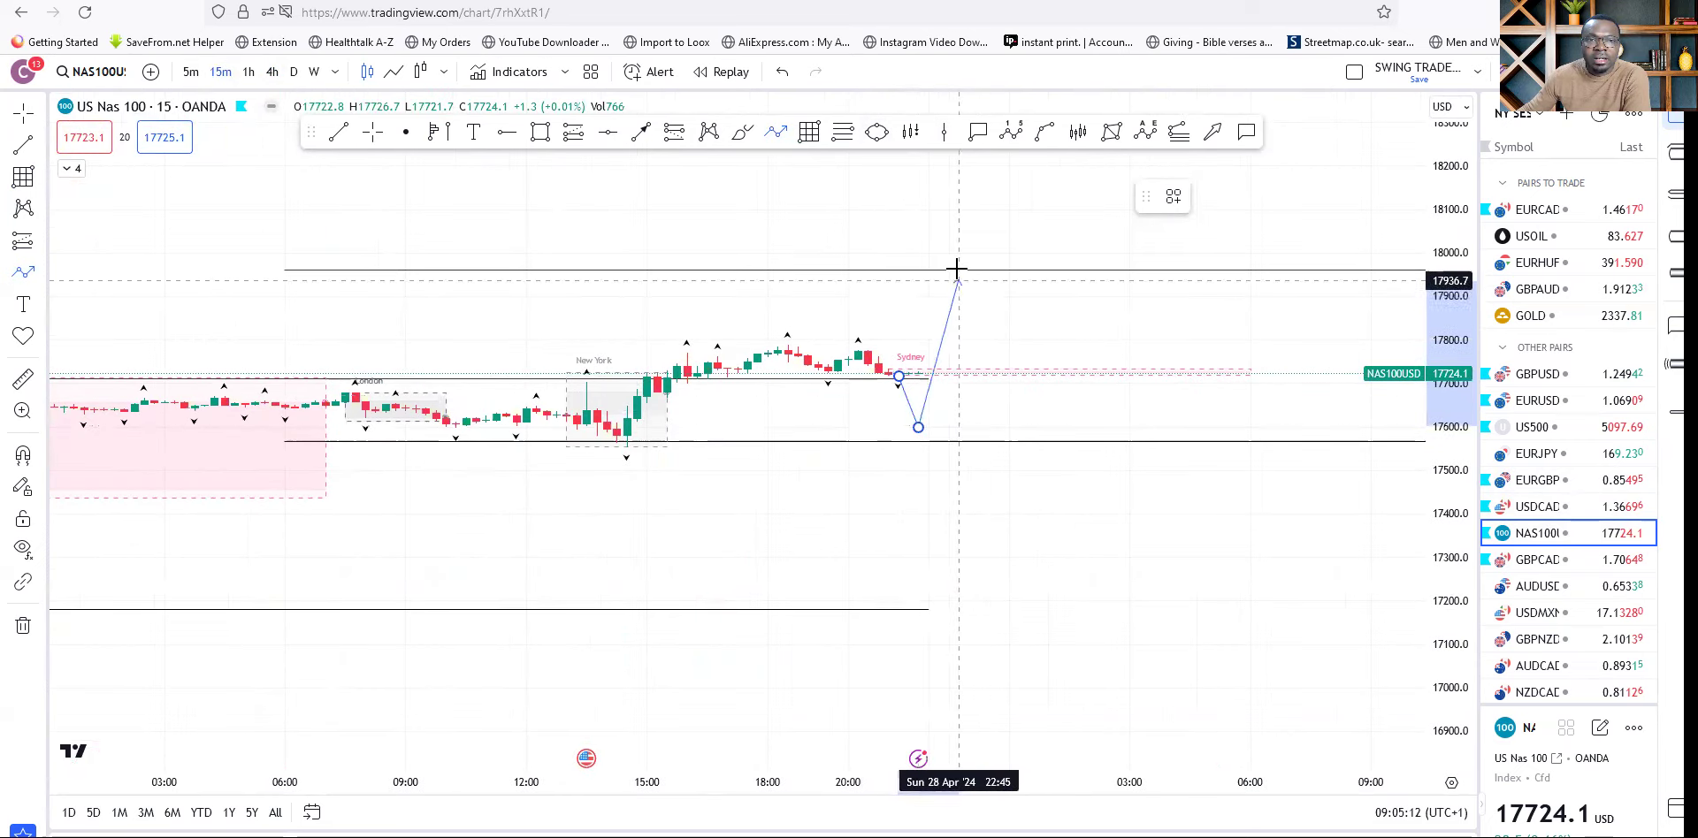
double_click(956, 268)
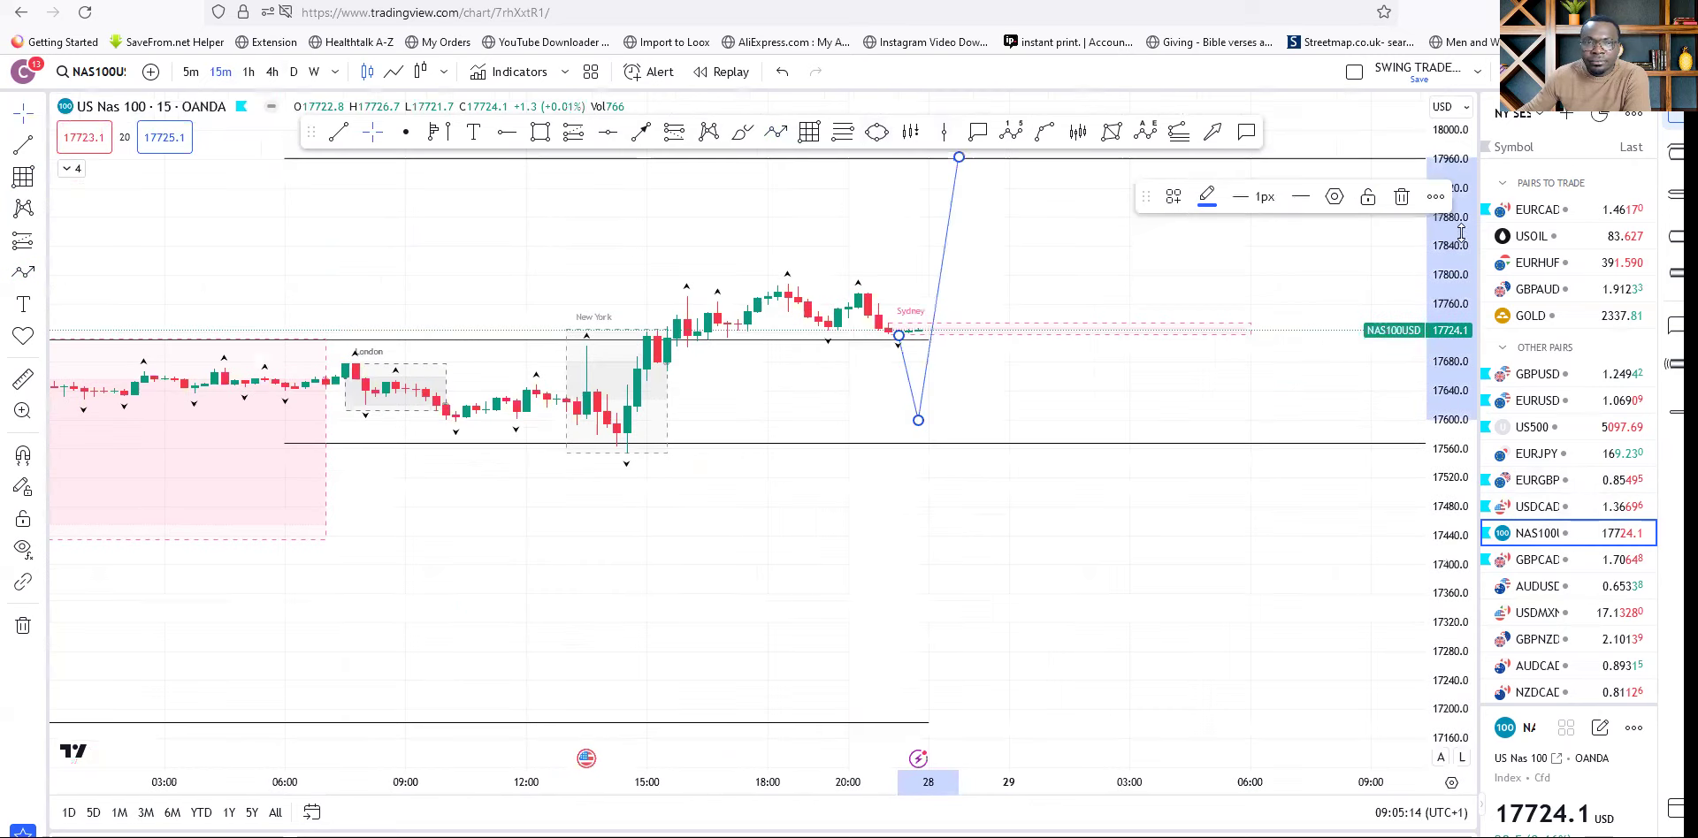
left_click_drag(1170, 612, 1188, 832)
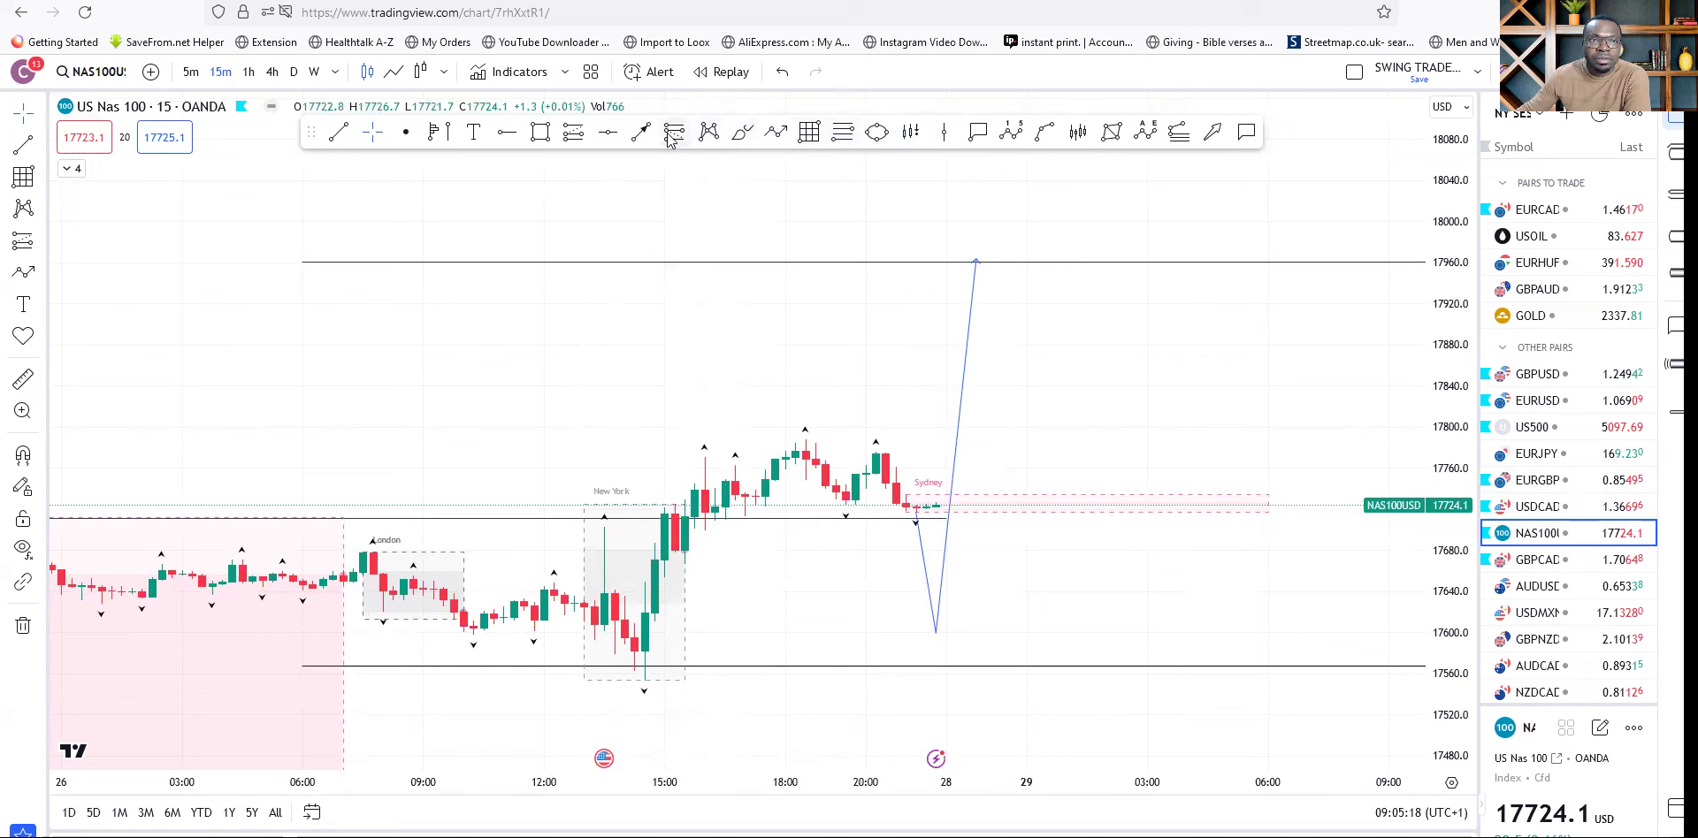
left_click(575, 134)
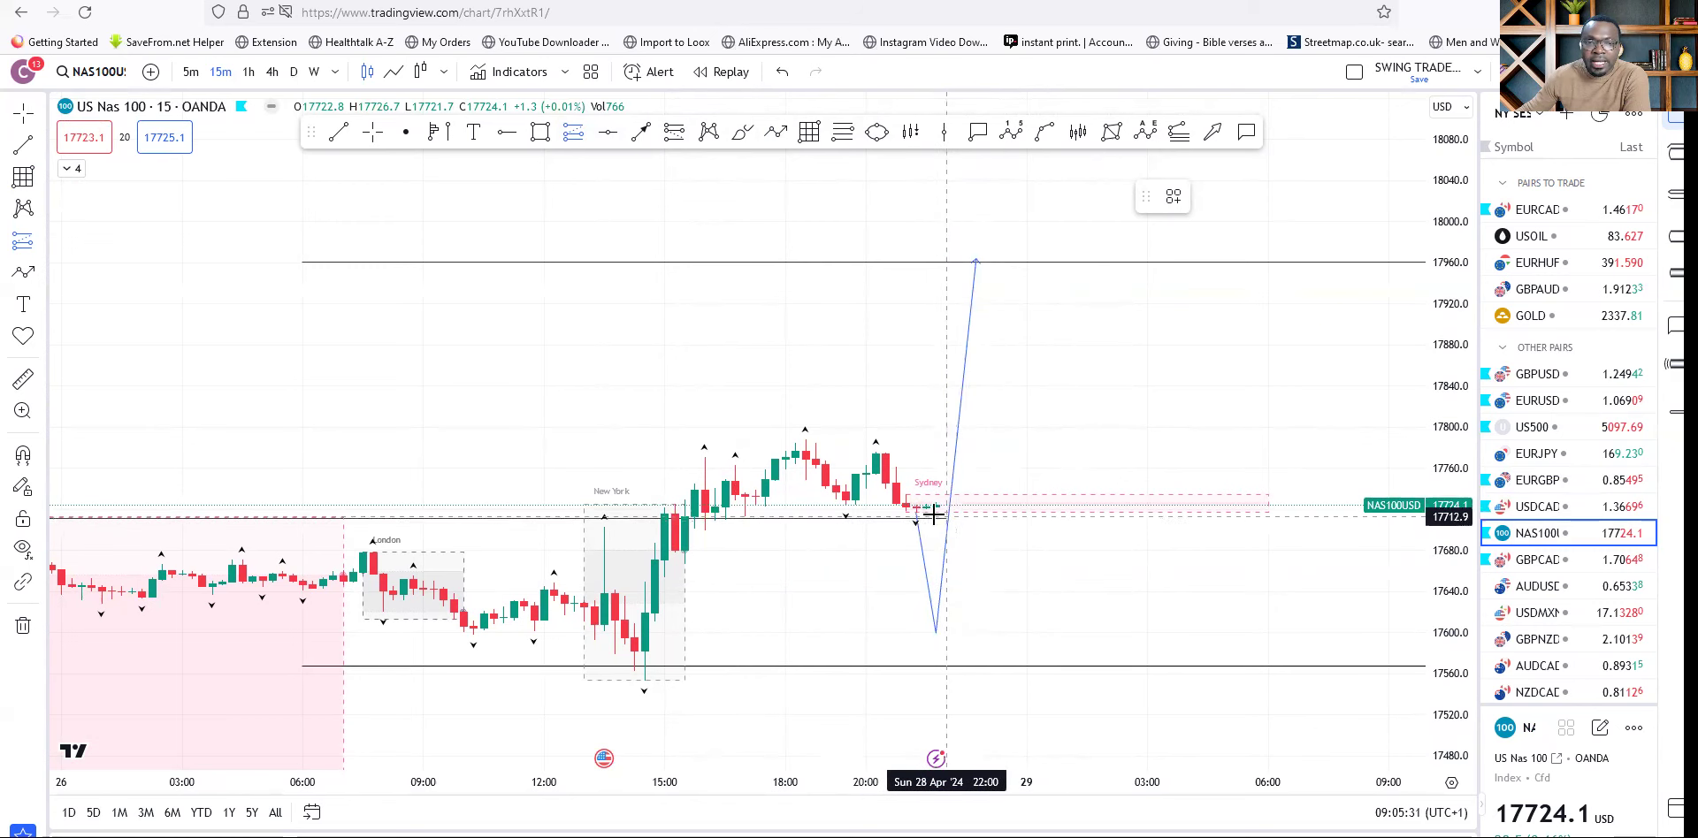
left_click(946, 567)
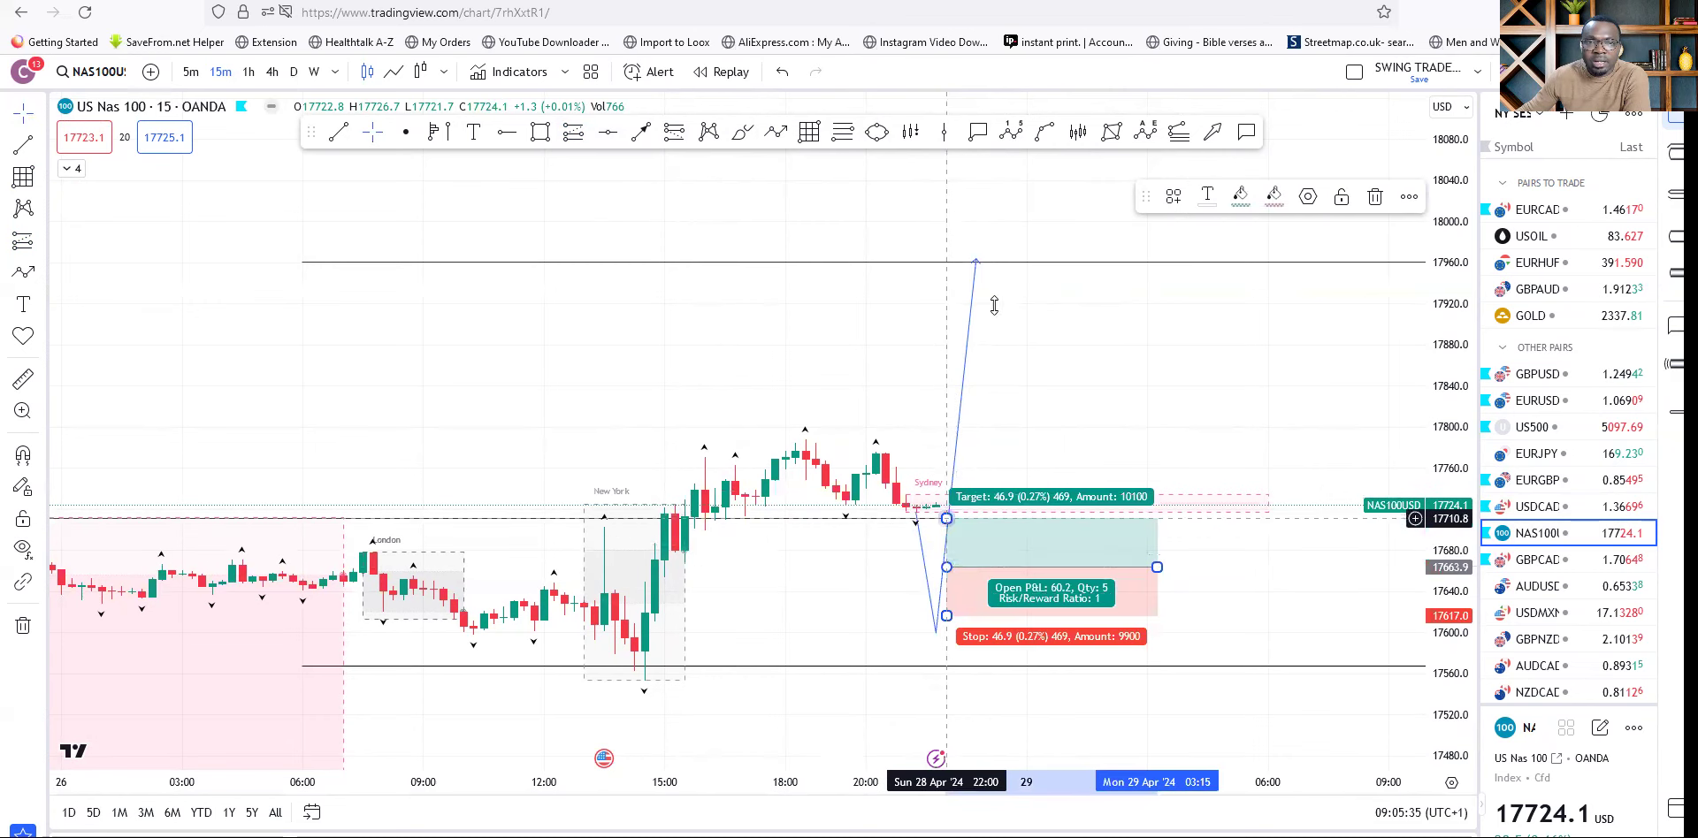
Set the long position's target to 17960.7 and stop loss to 17553.8, then zoom out.
left_click_drag(994, 305, 991, 264)
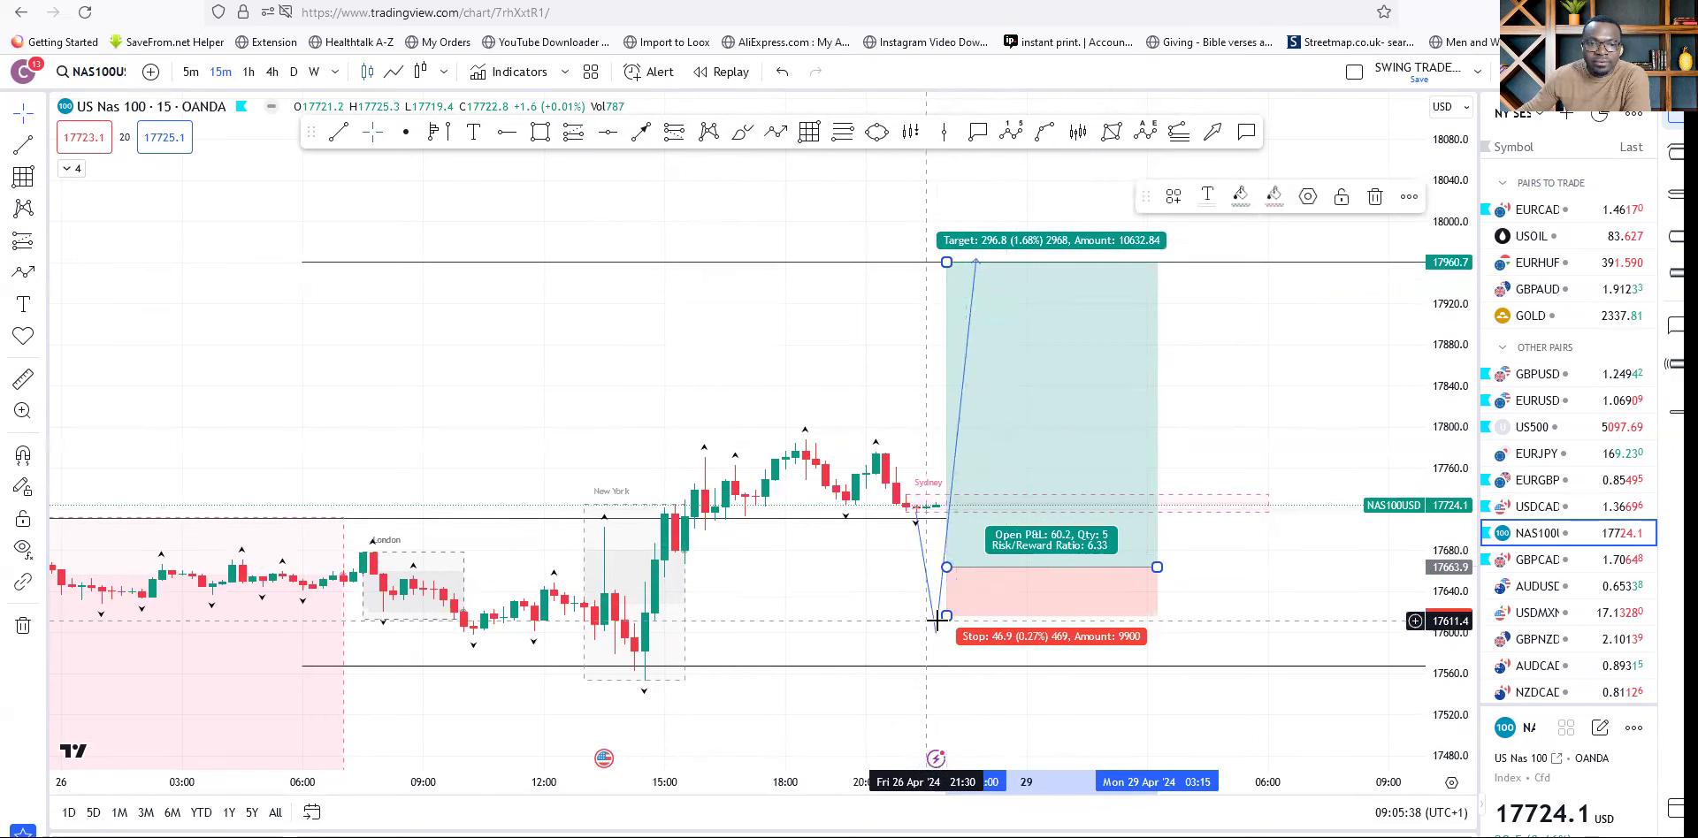
left_click_drag(944, 616, 943, 677)
left_click_drag(1323, 616, 1345, 616)
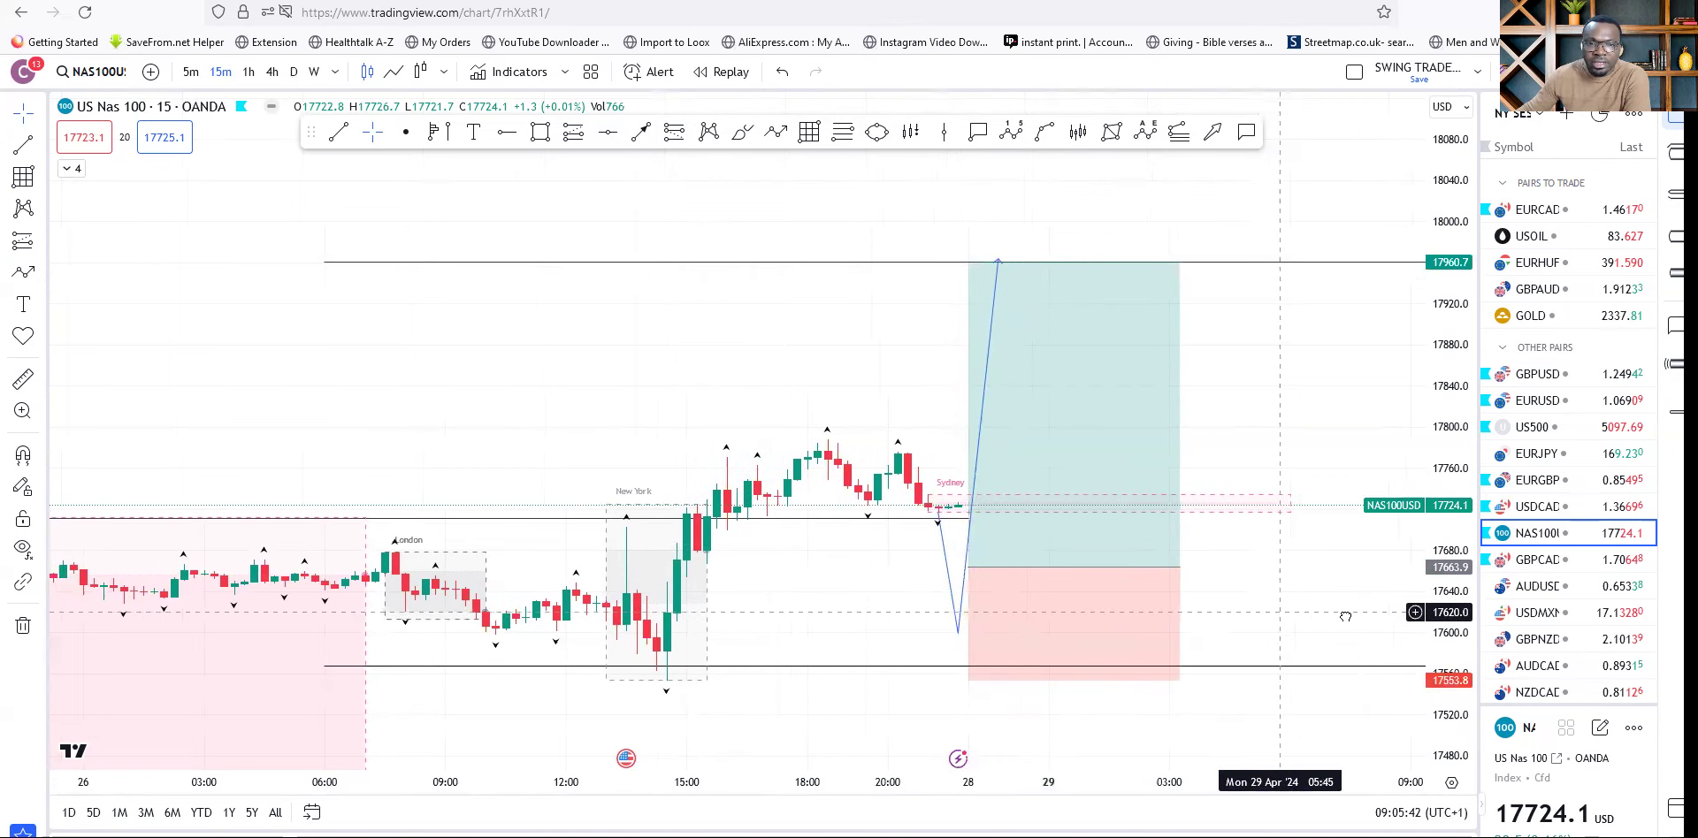
scroll(899, 587, "down", 2)
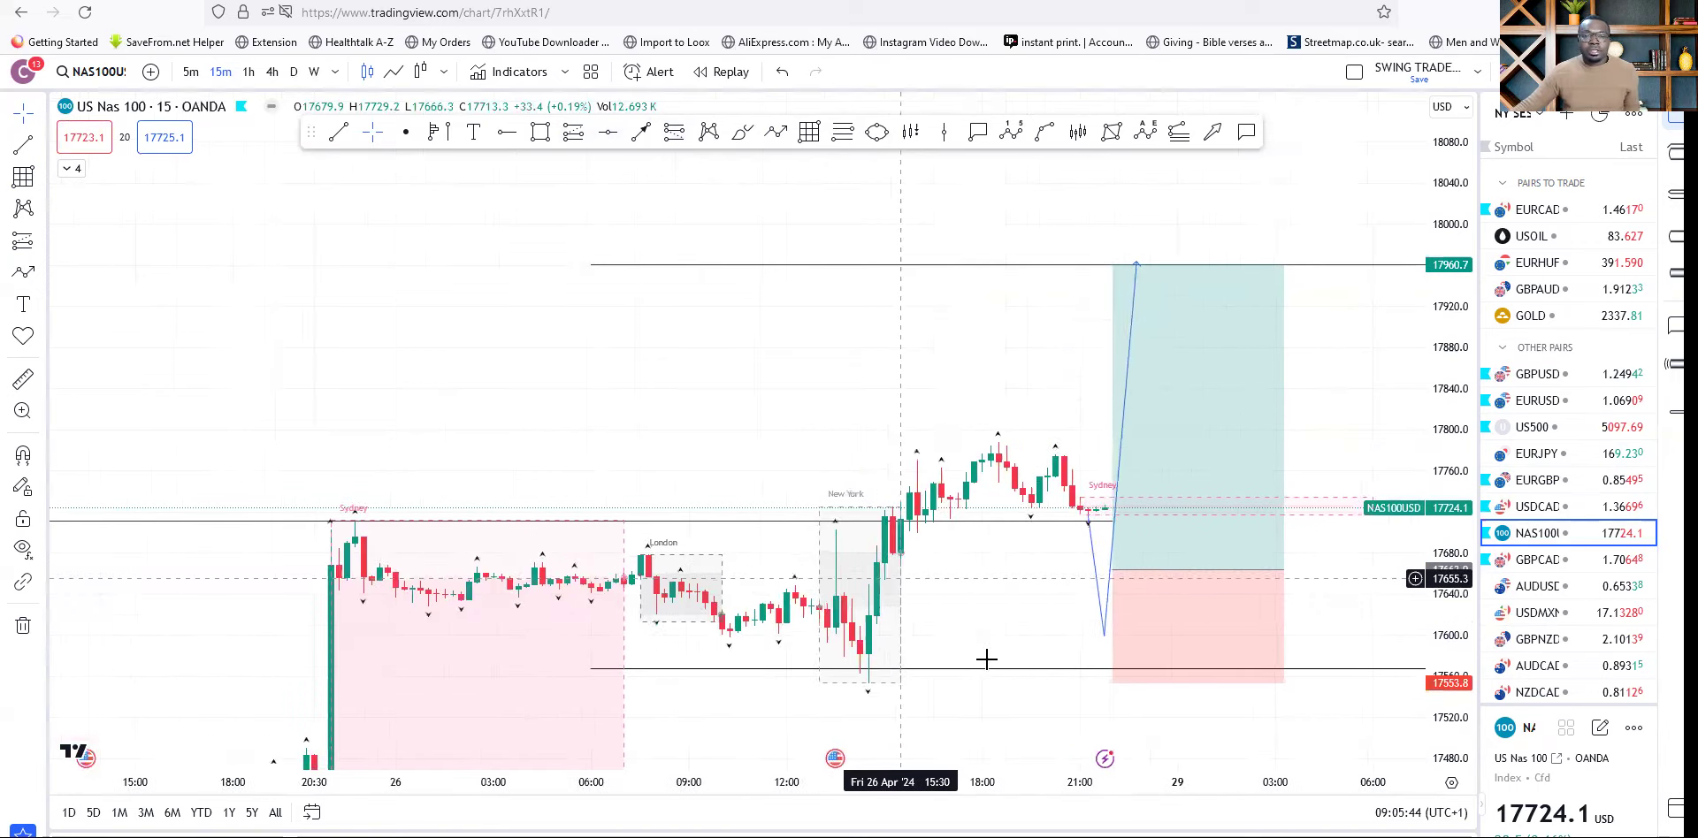
scroll(986, 659, "down", 1)
left_click_drag(1450, 460, 1479, 557)
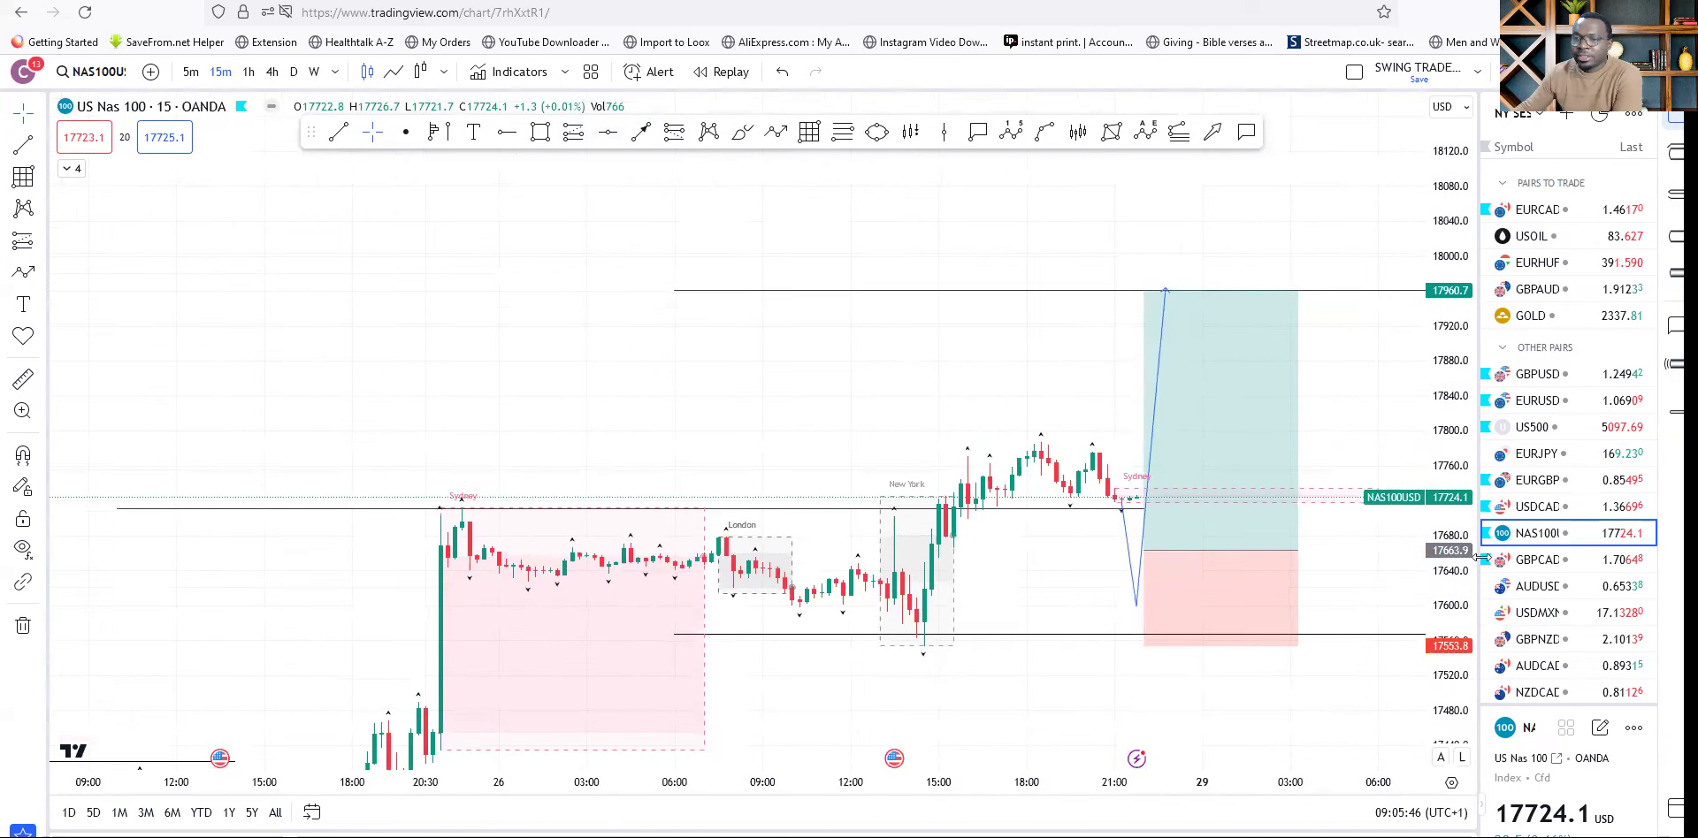
left_click_drag(894, 700, 724, 674)
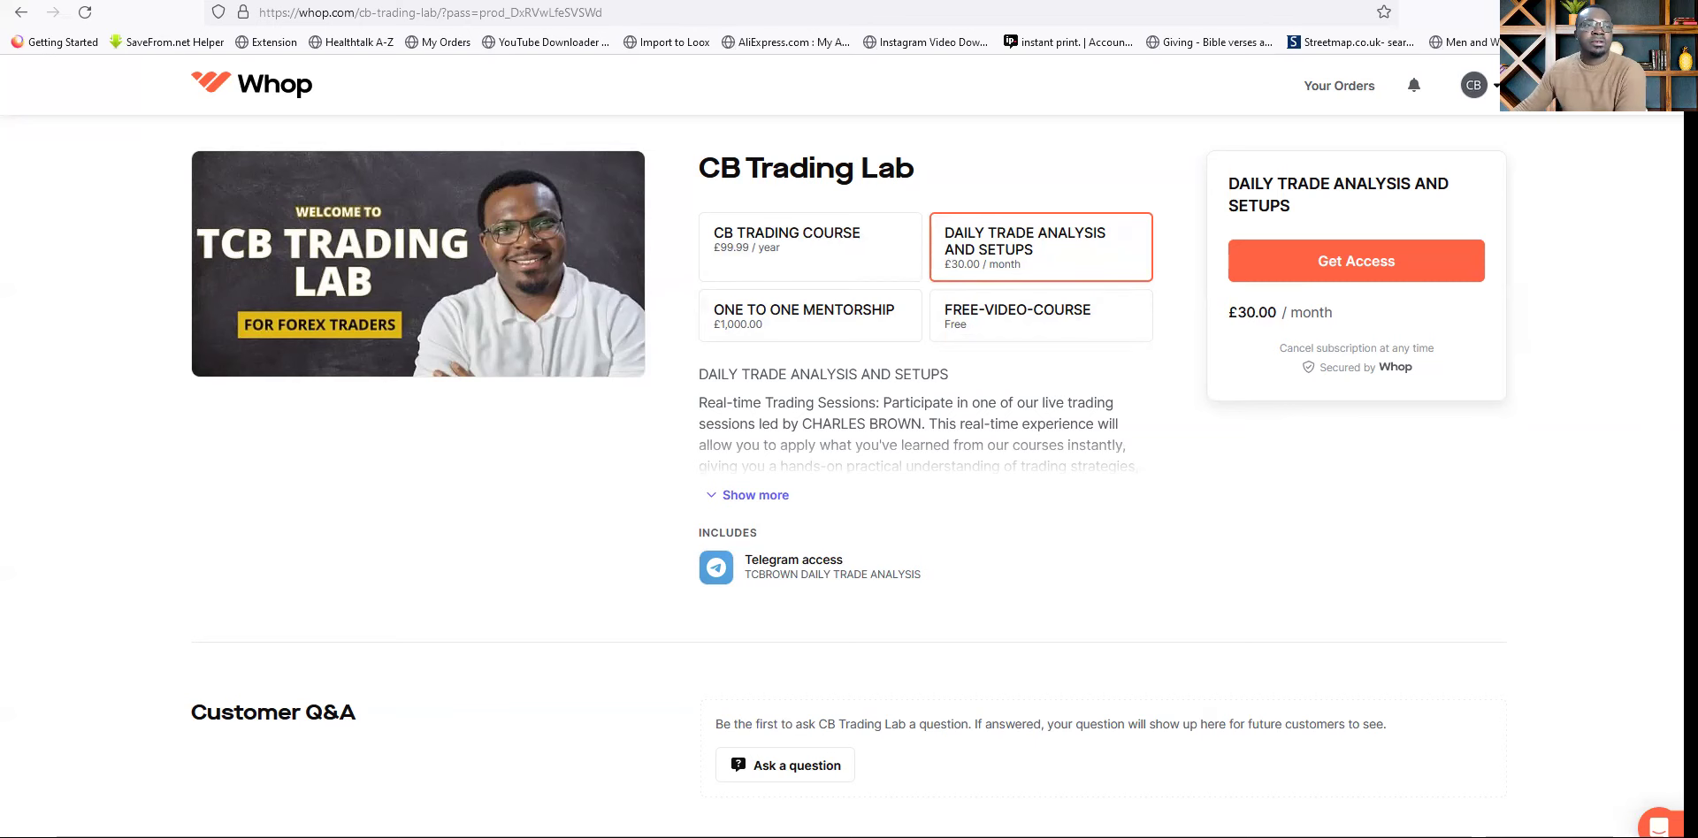
Switch browser tabs from the Whop CB Trading Lab page back toward the NAS100 chart.
key("ctrl+Tab")
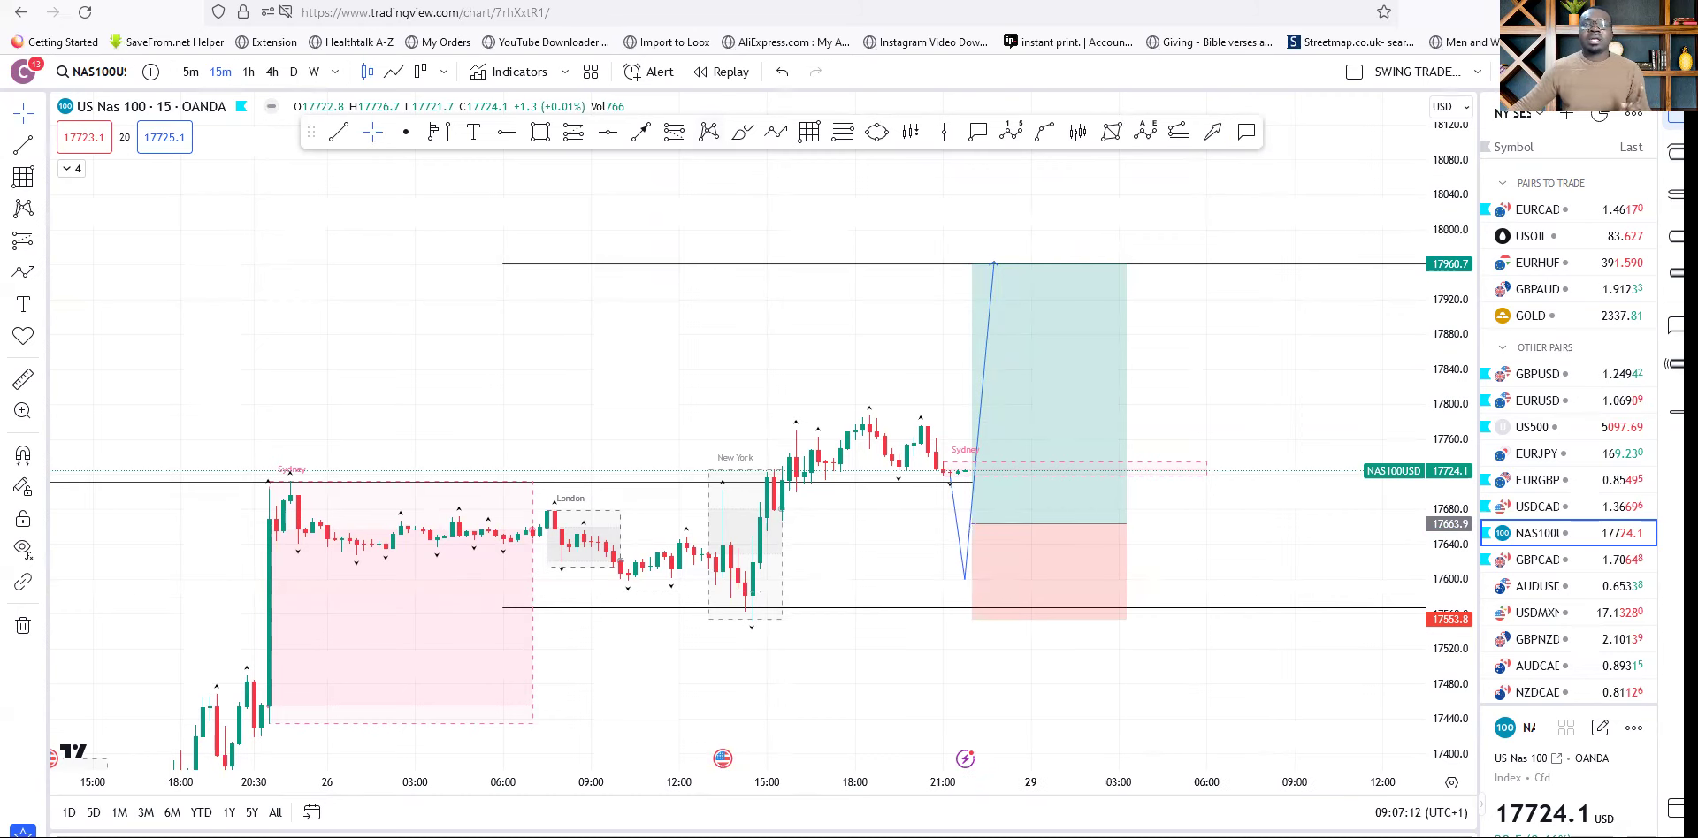
Switch to the Forex Factory tab showing the 26 April economic calendar.
key("ctrl+Tab")
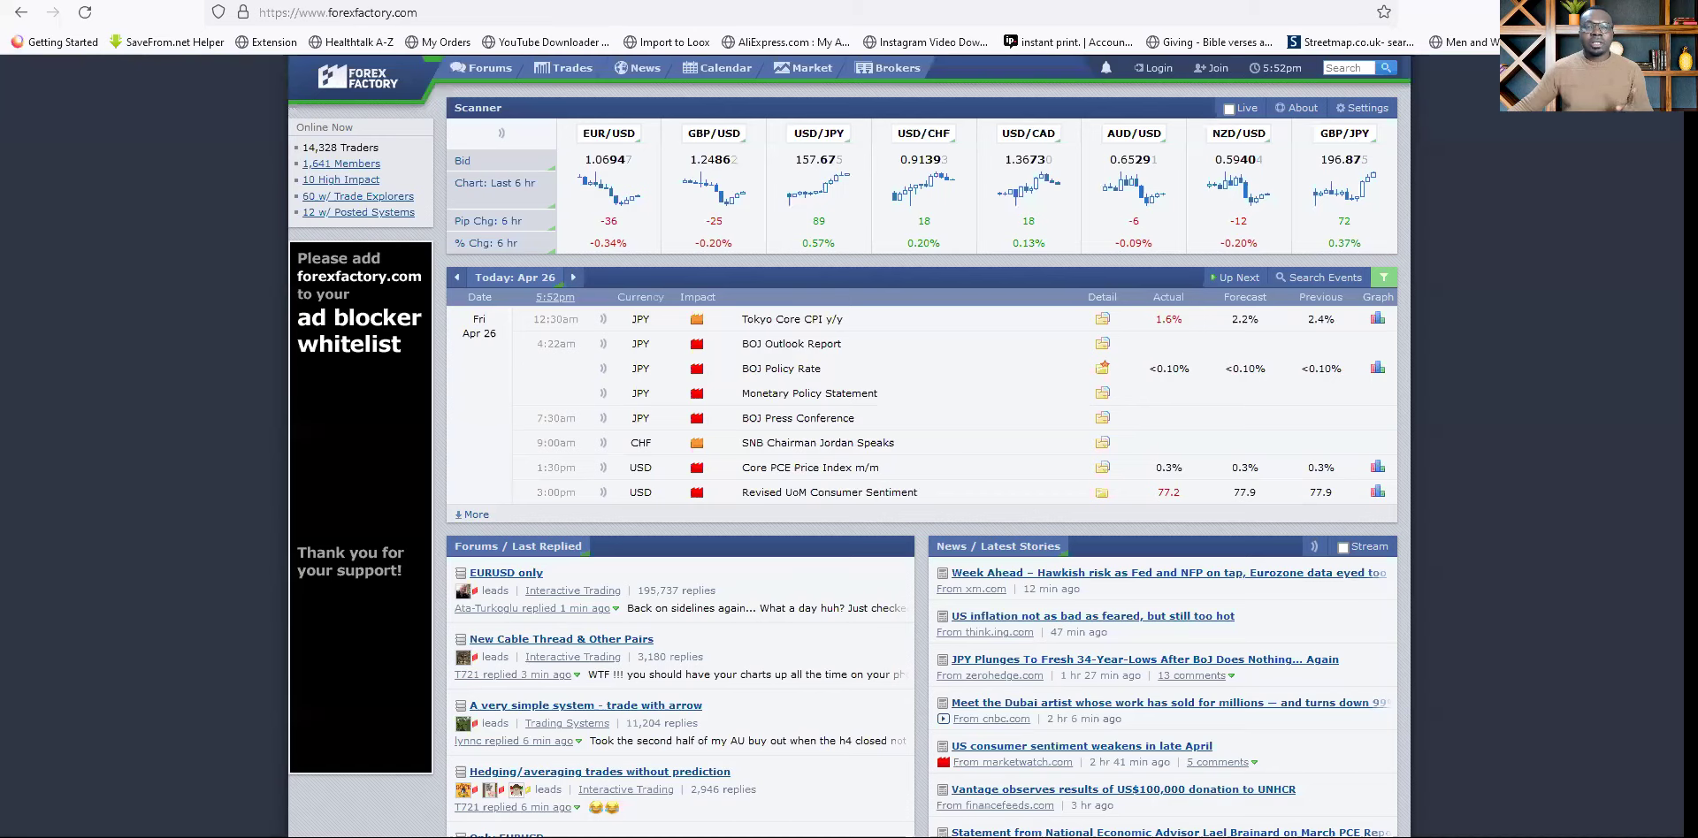
Step the news calendar forward through Apr 27, 28 and 29.
left_click(579, 277)
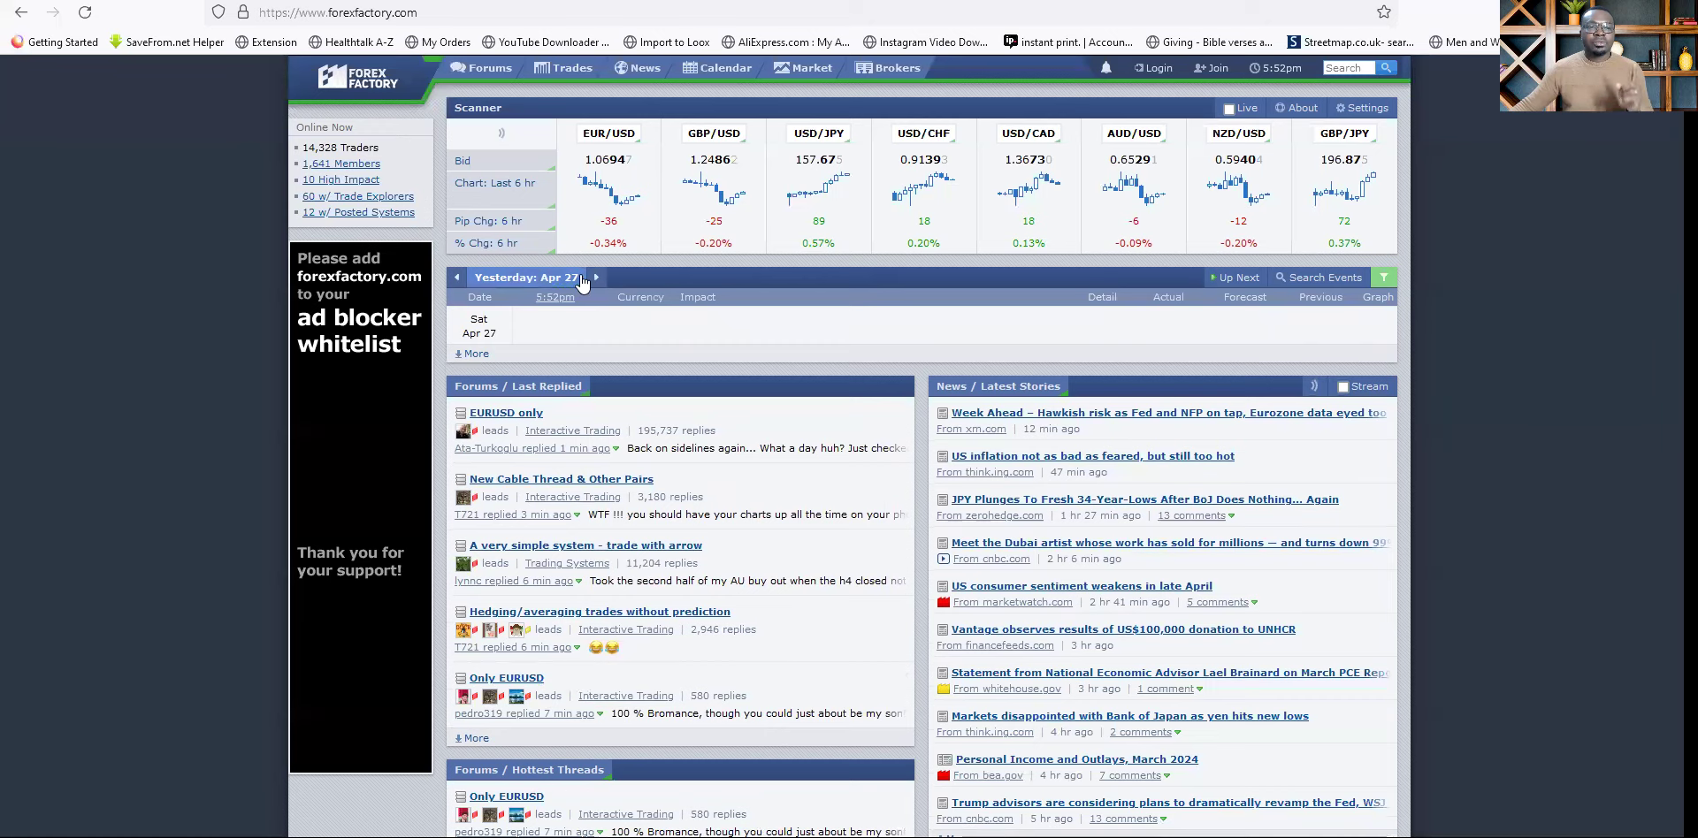
left_click(581, 279)
left_click(582, 279)
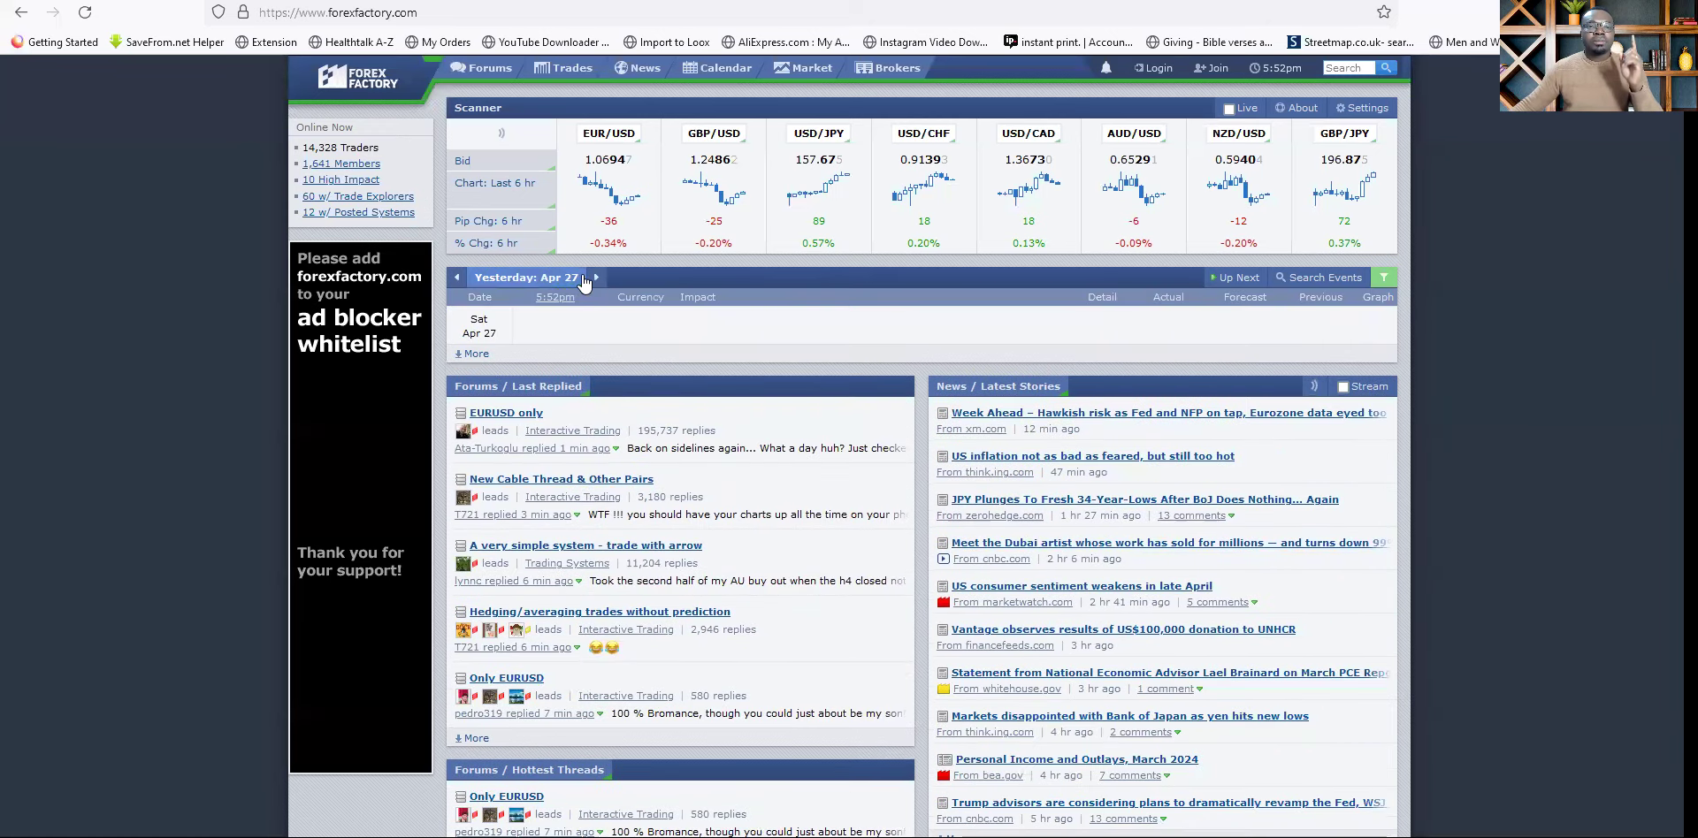
left_click(582, 279)
left_click(596, 277)
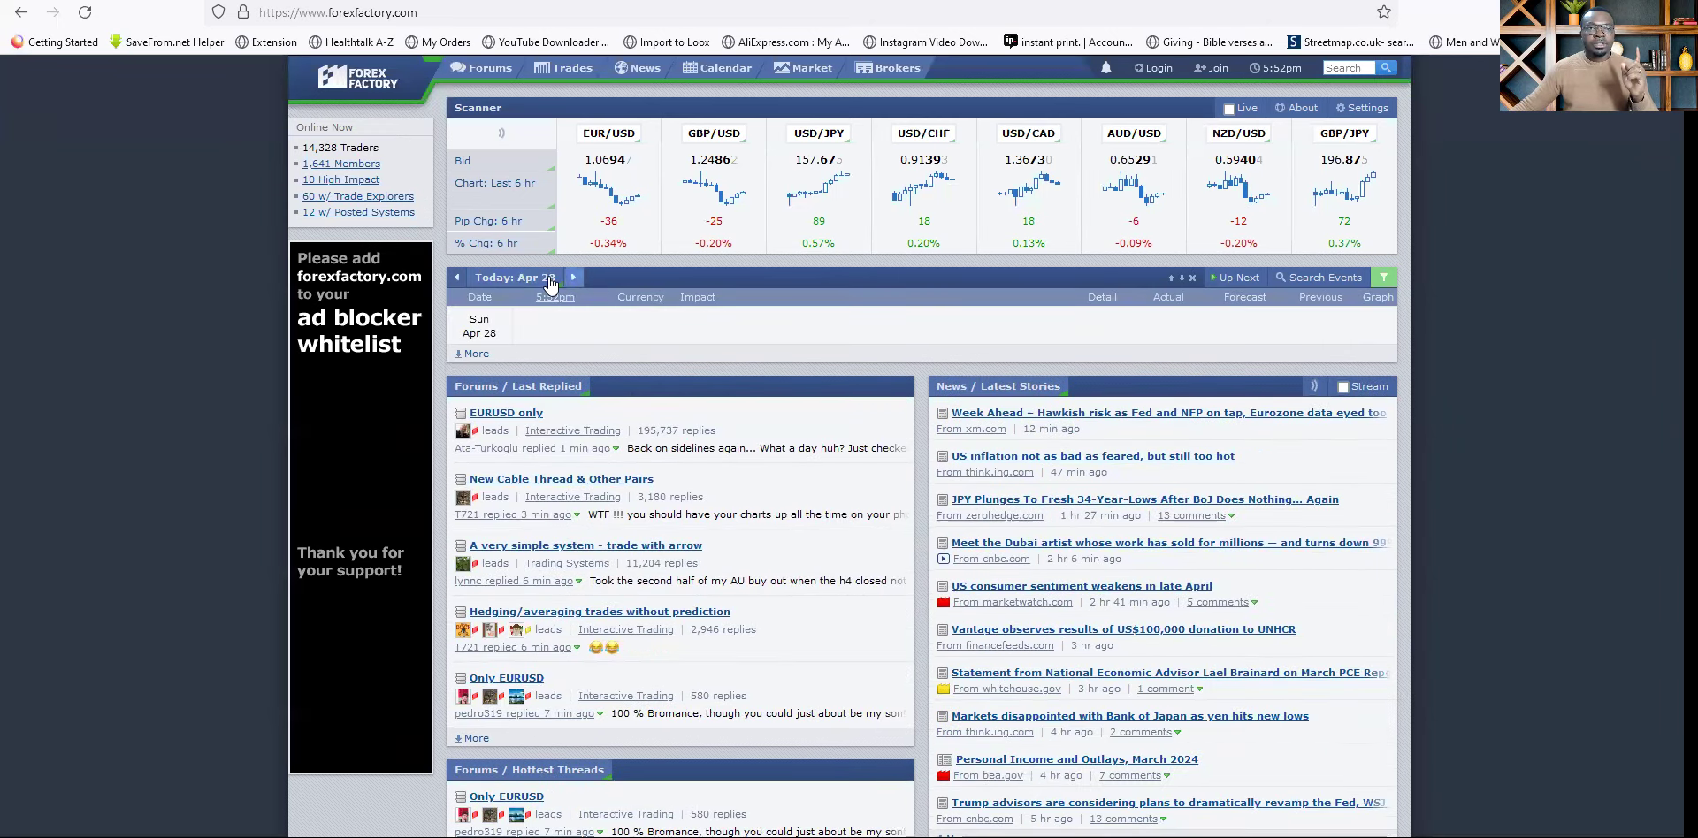
left_click(558, 280)
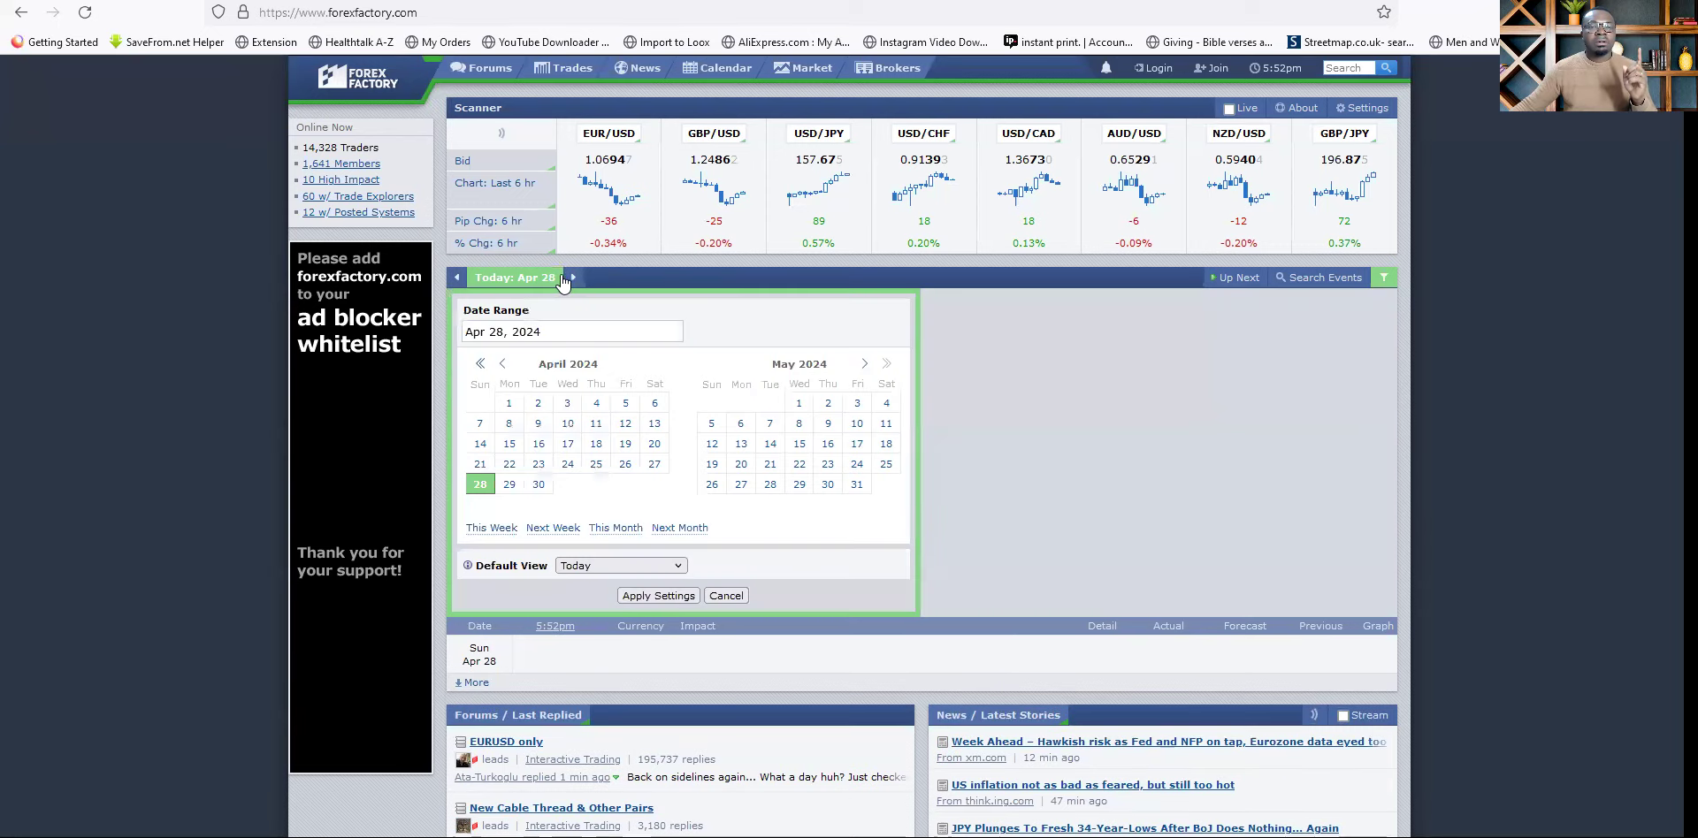
left_click(571, 278)
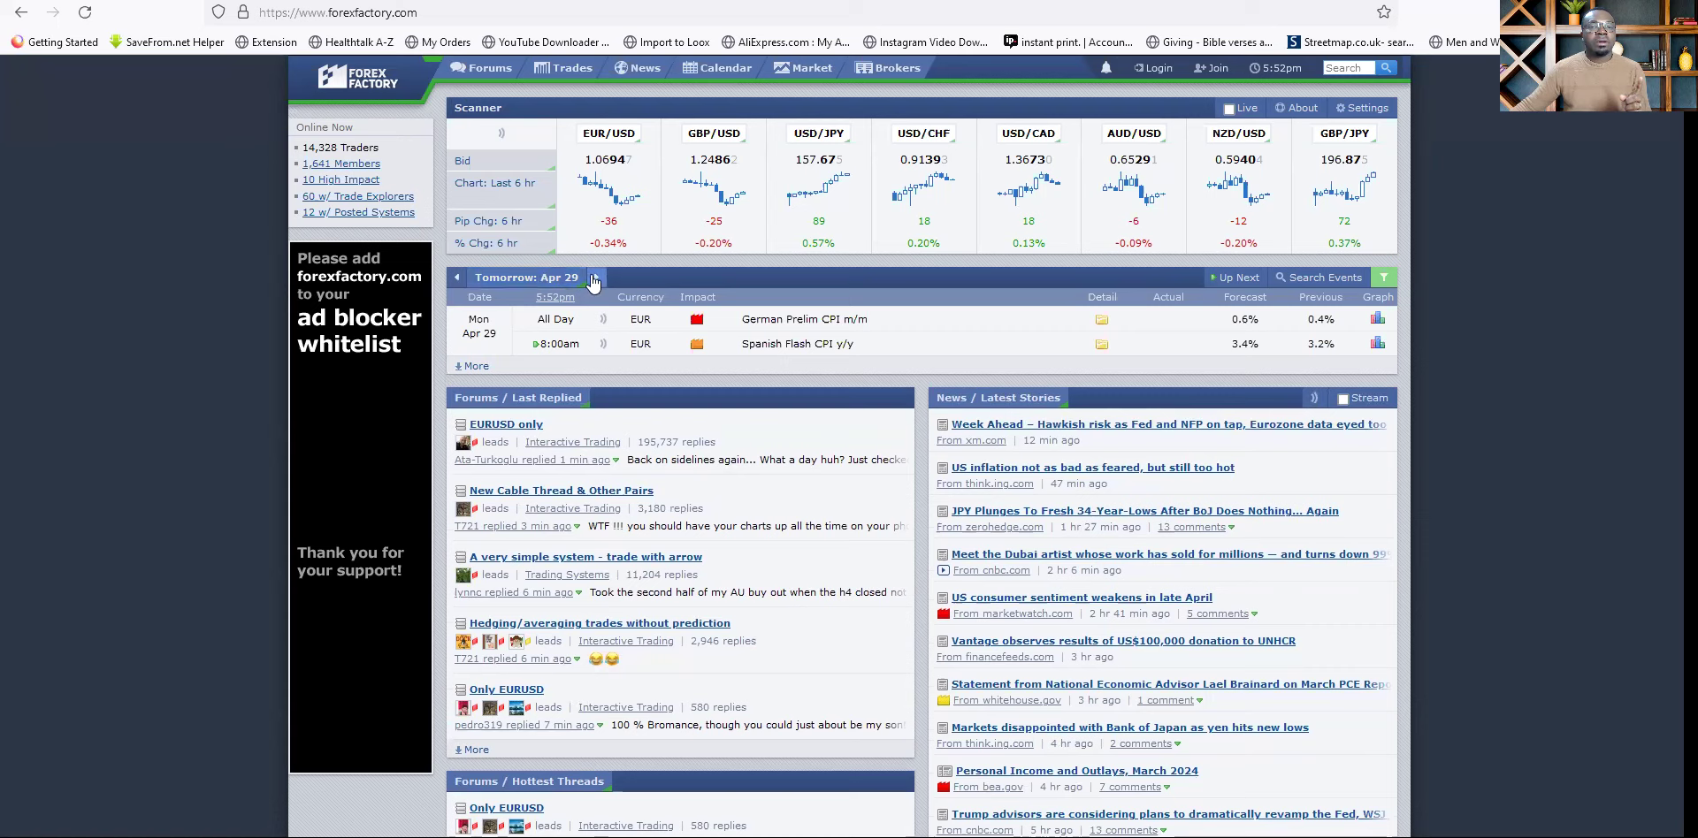
Continue the calendar from Apr 30 to May 6, 2024, then go back to May 4.
left_click(598, 277)
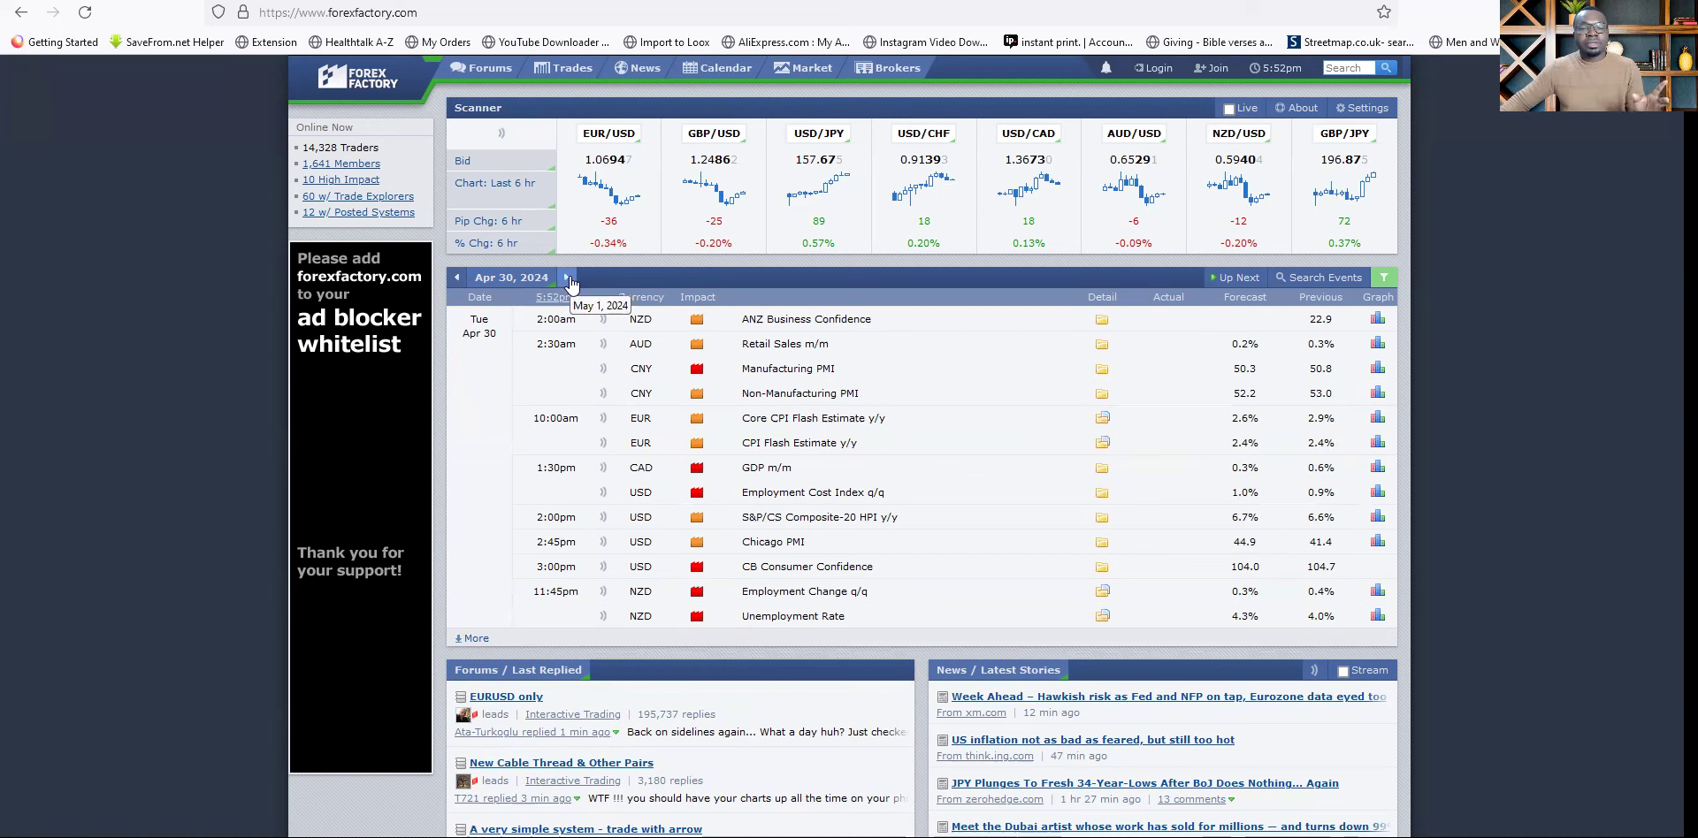
left_click(567, 278)
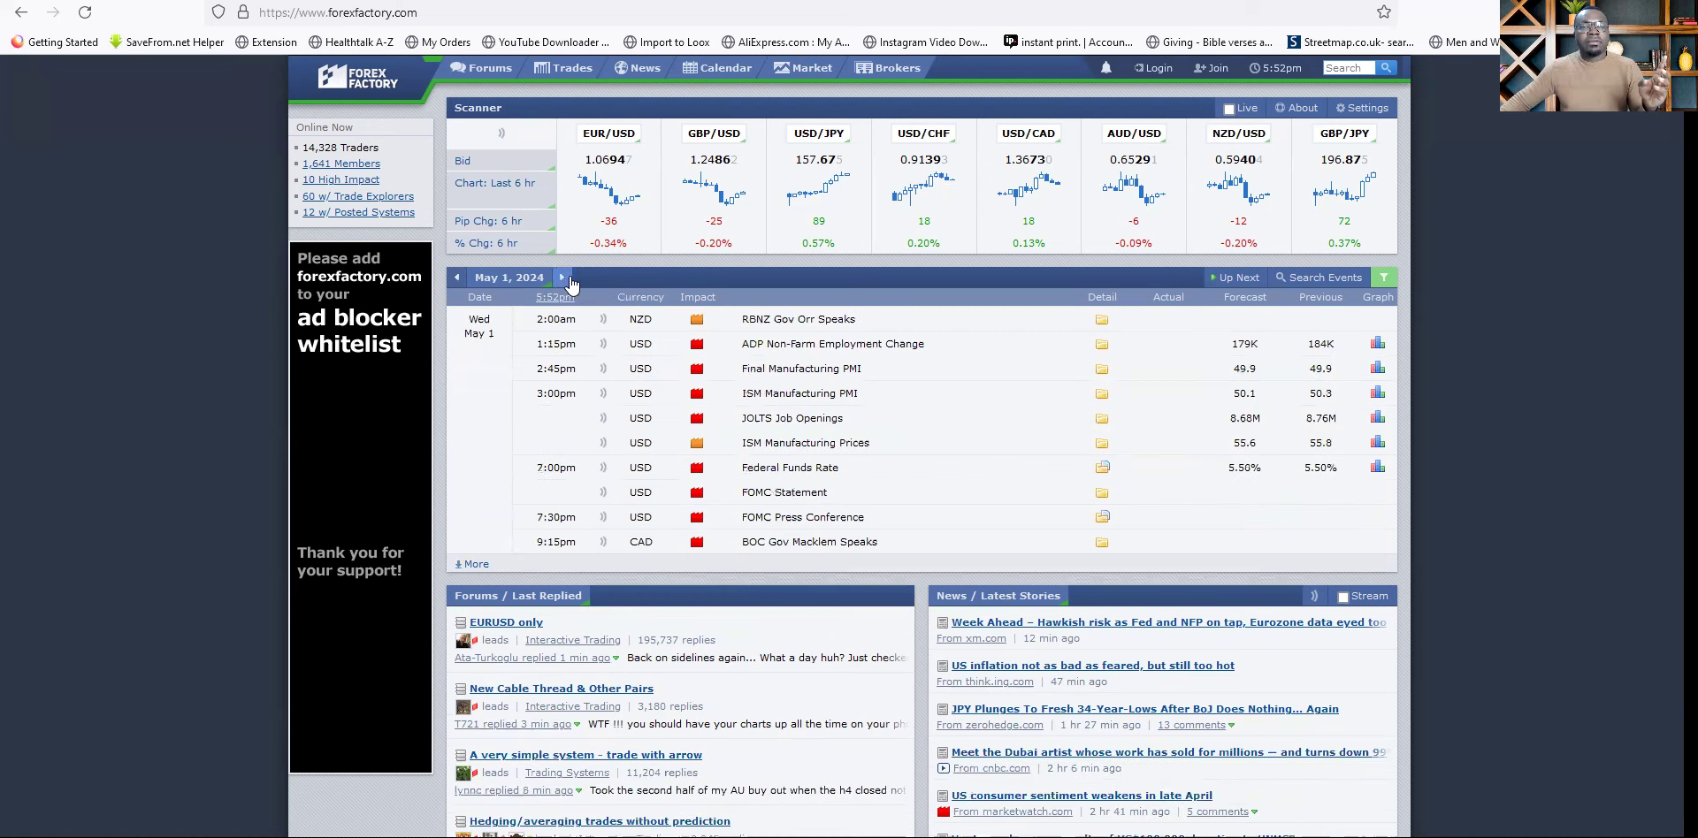
left_click(566, 278)
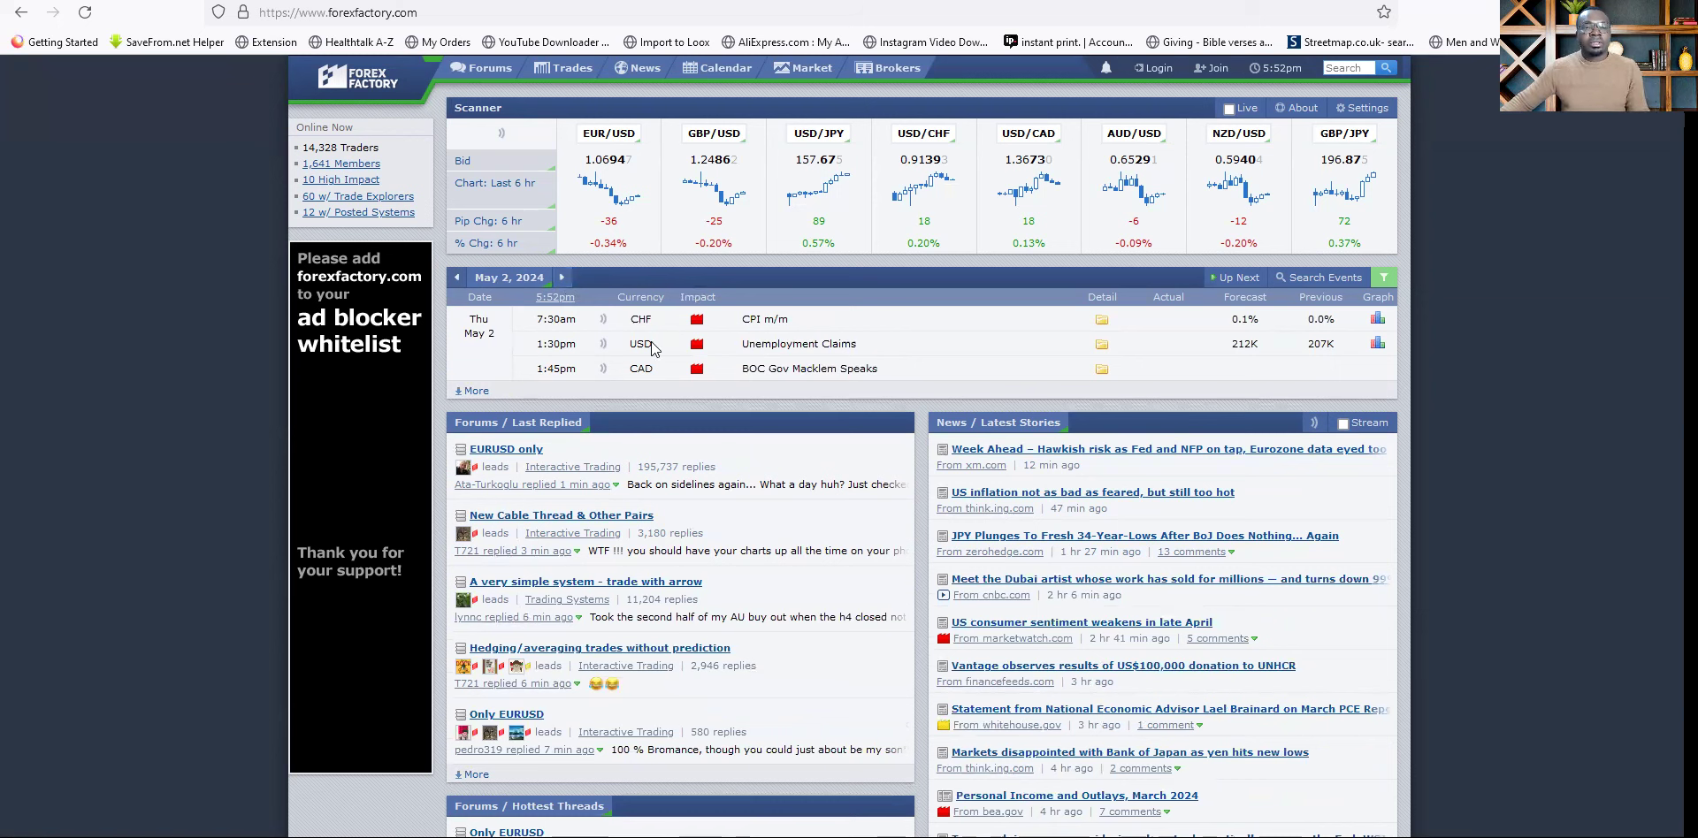
left_click(562, 278)
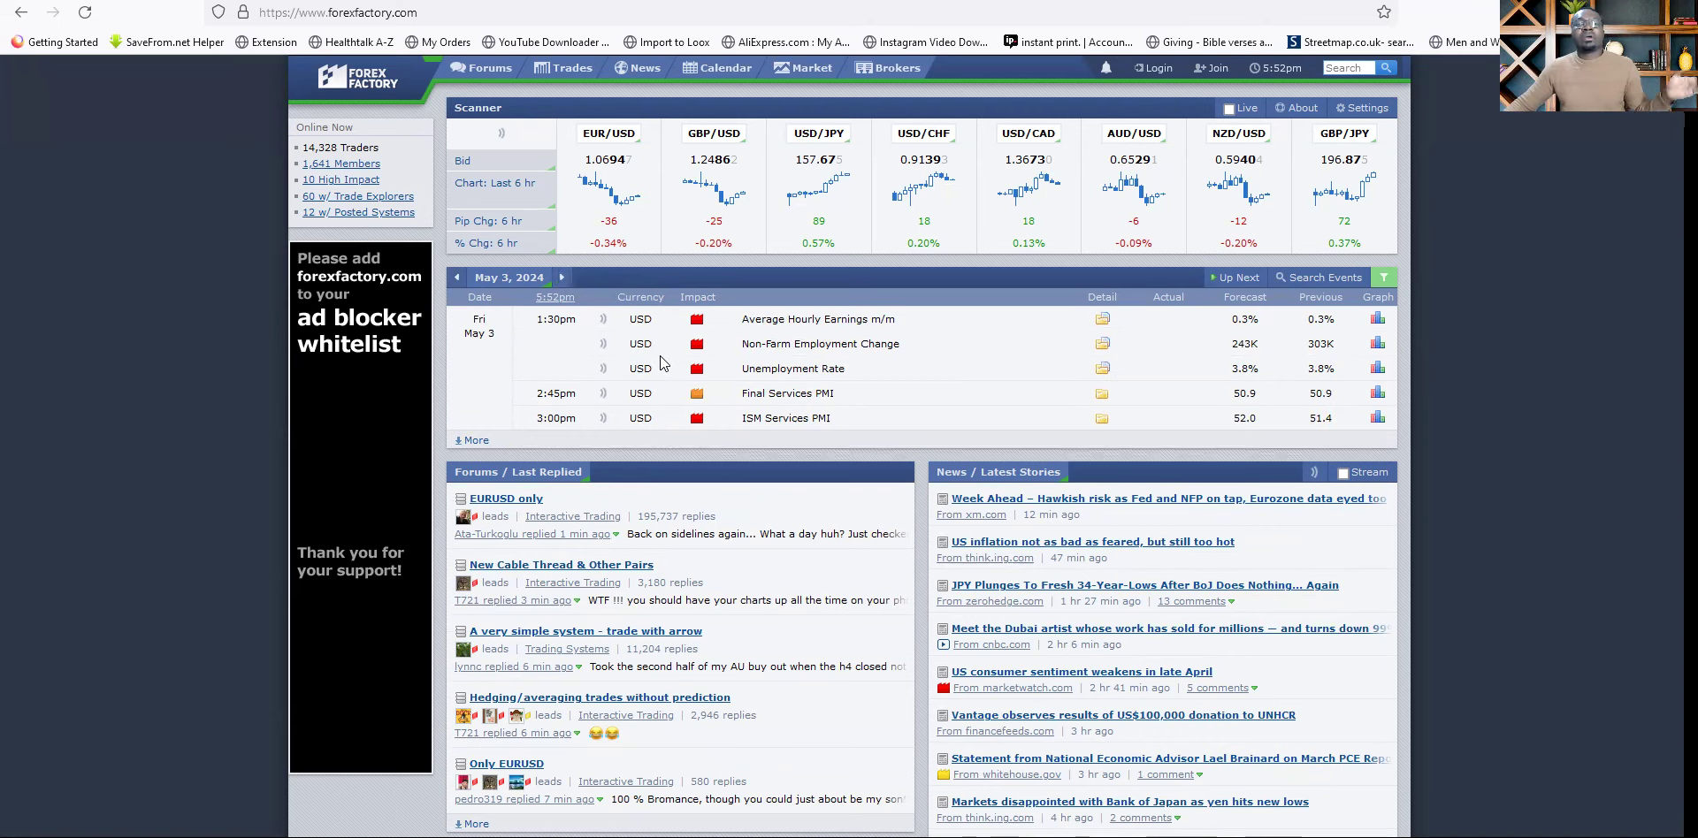
left_click(562, 278)
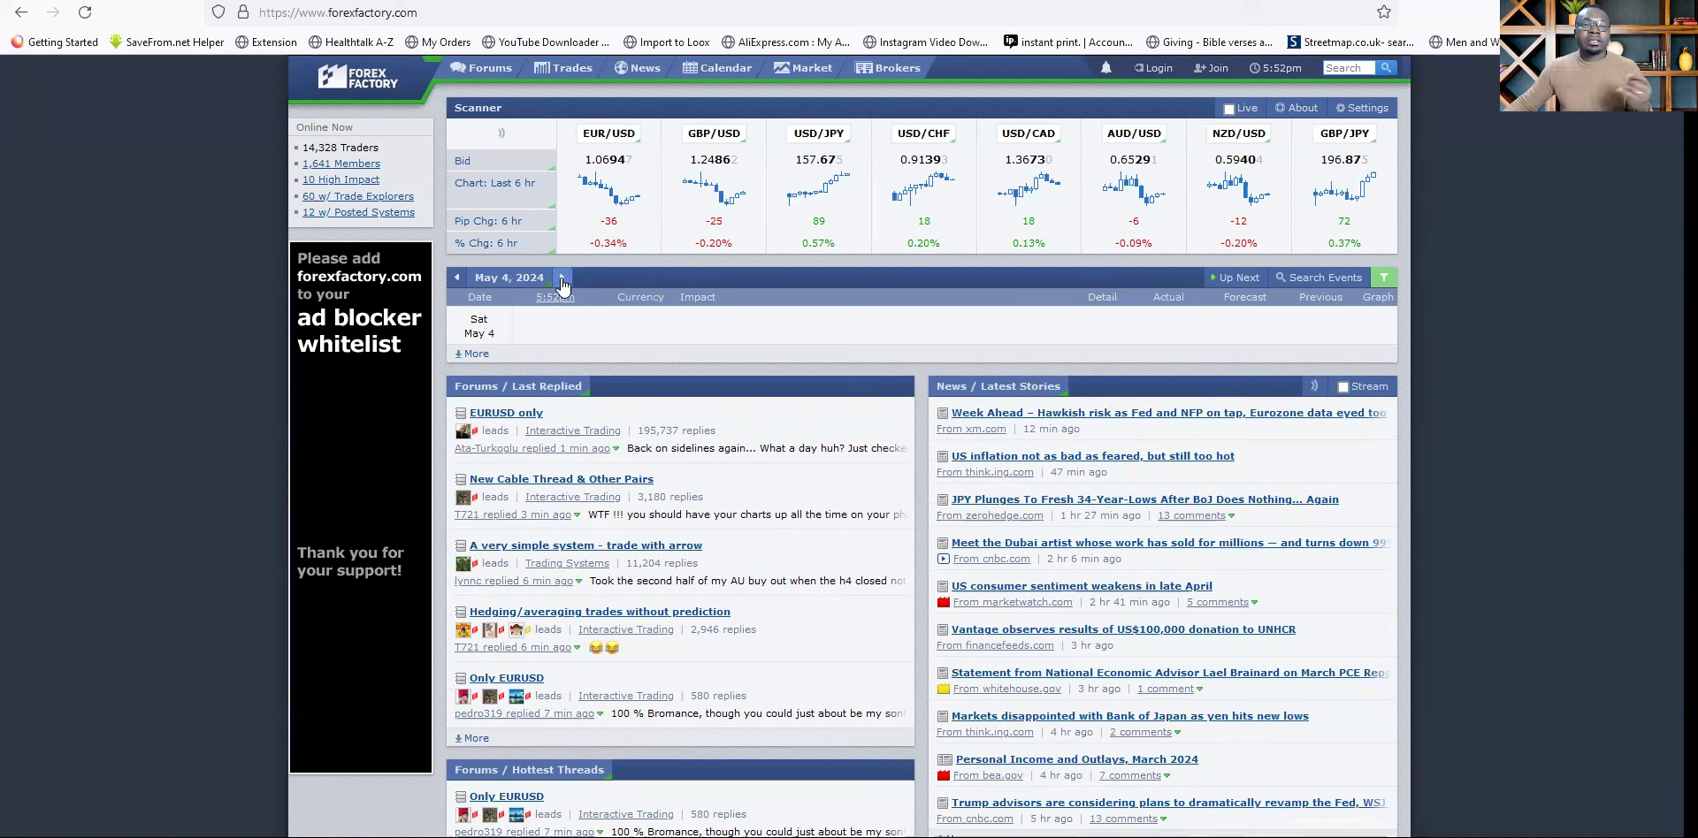
left_click(563, 279)
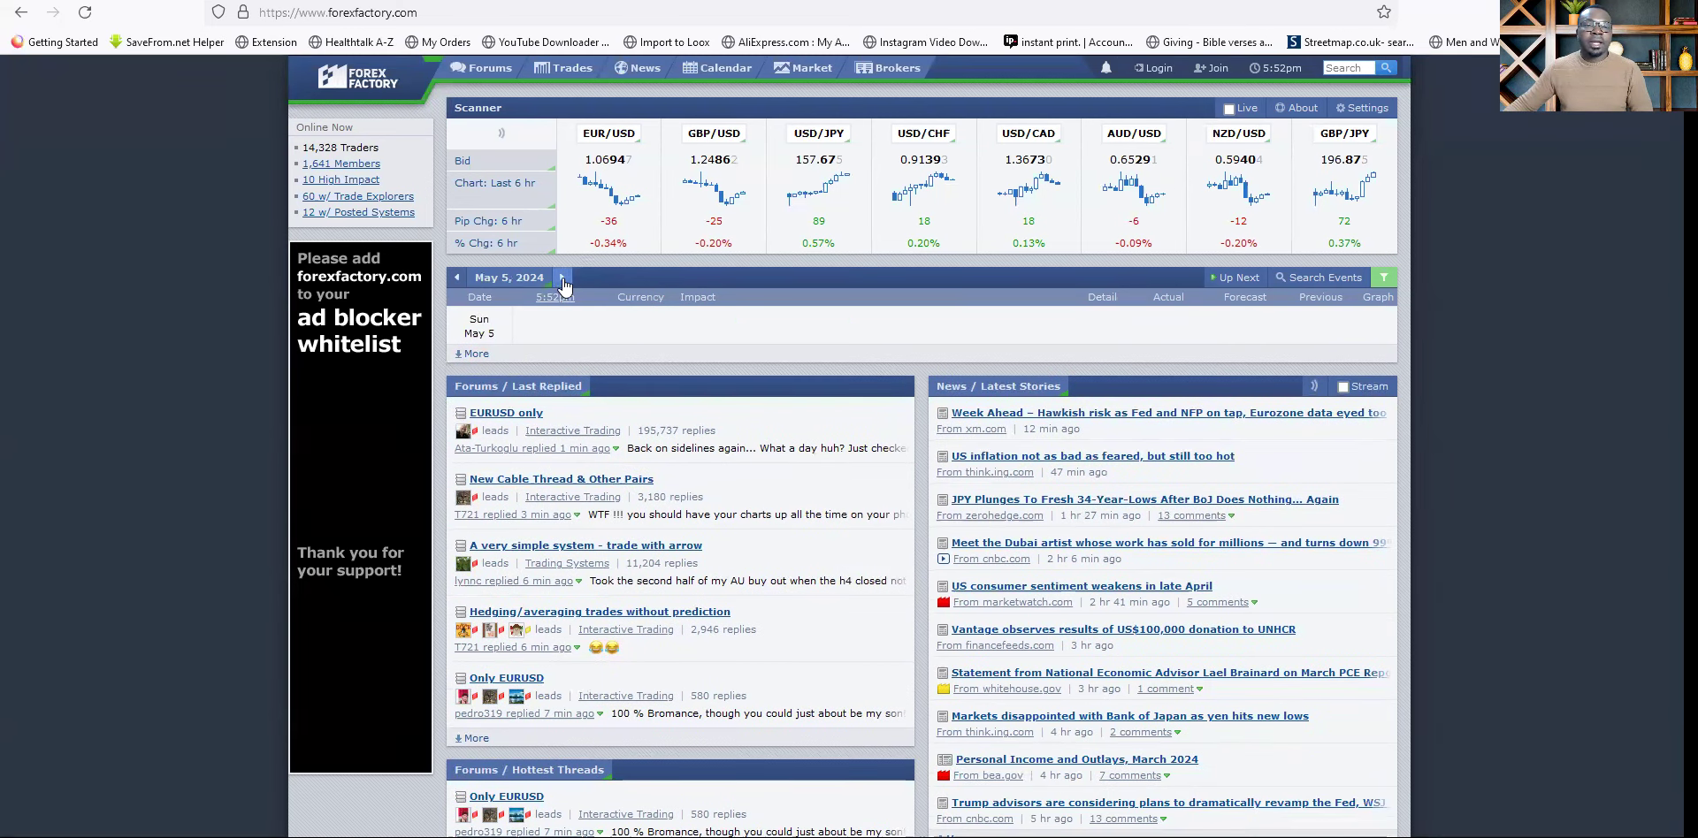
left_click(563, 279)
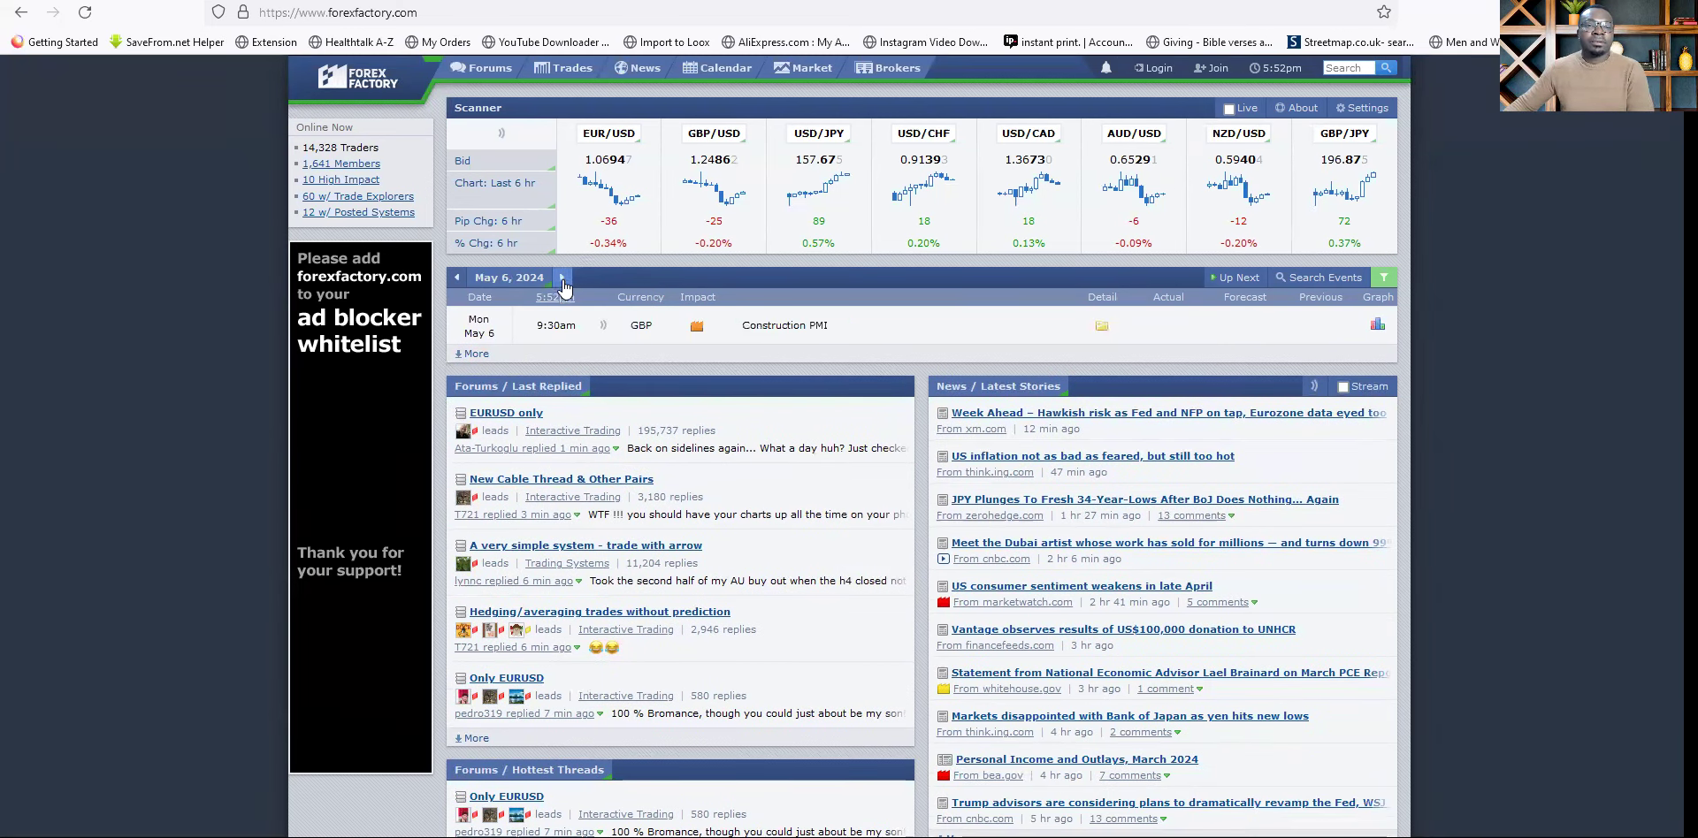
double_click(459, 279)
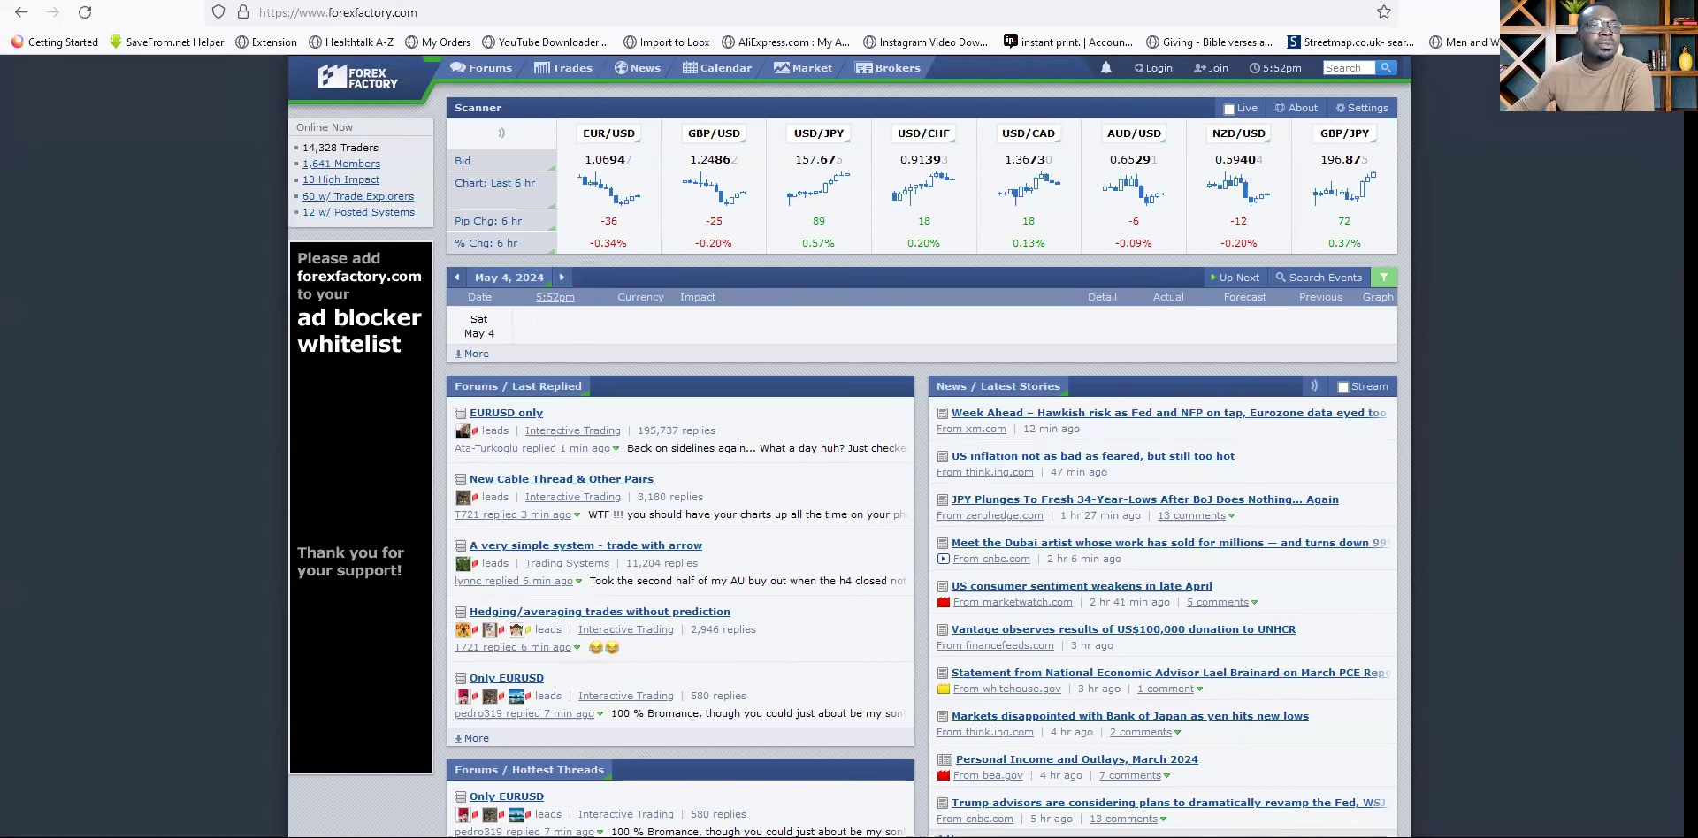